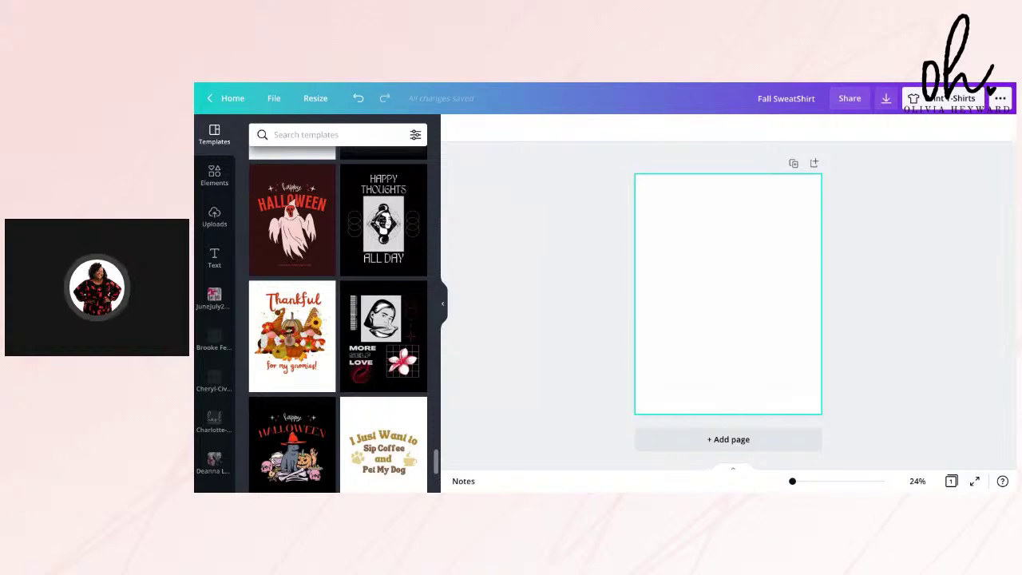
Return to the Canva home page, search for T-Shirt templates and browse the results.
click(234, 99)
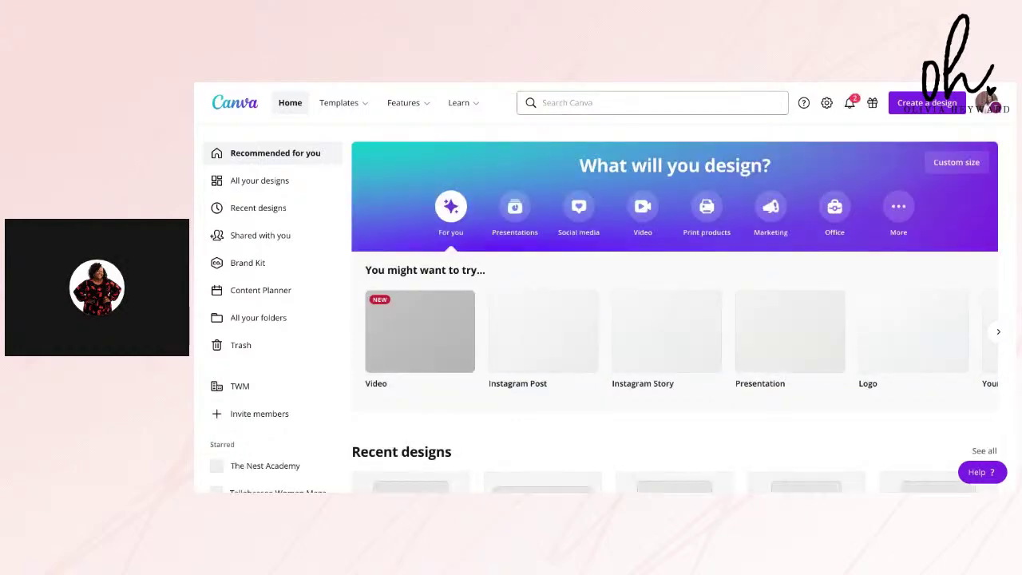
click(607, 102)
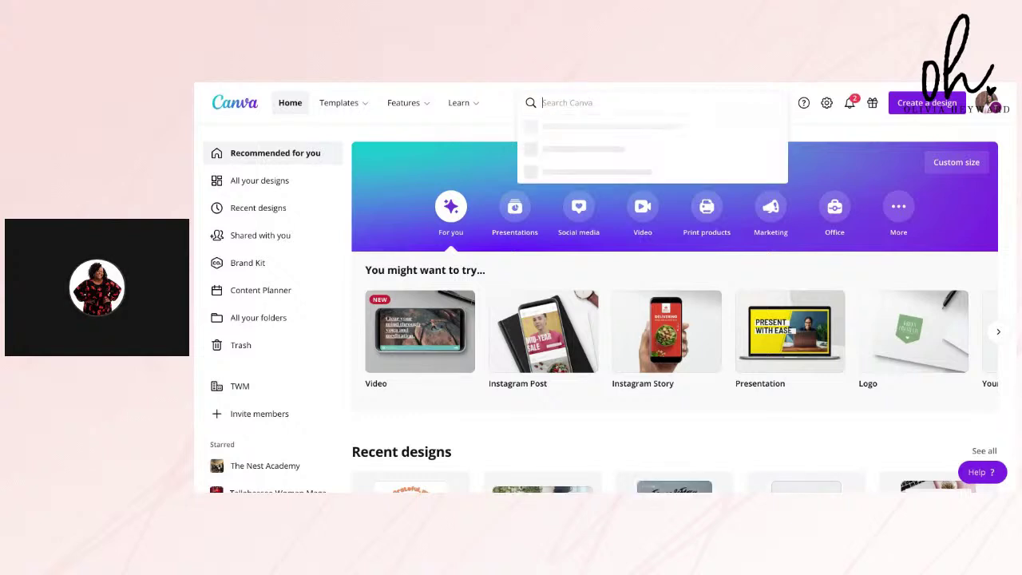
text(tsh)
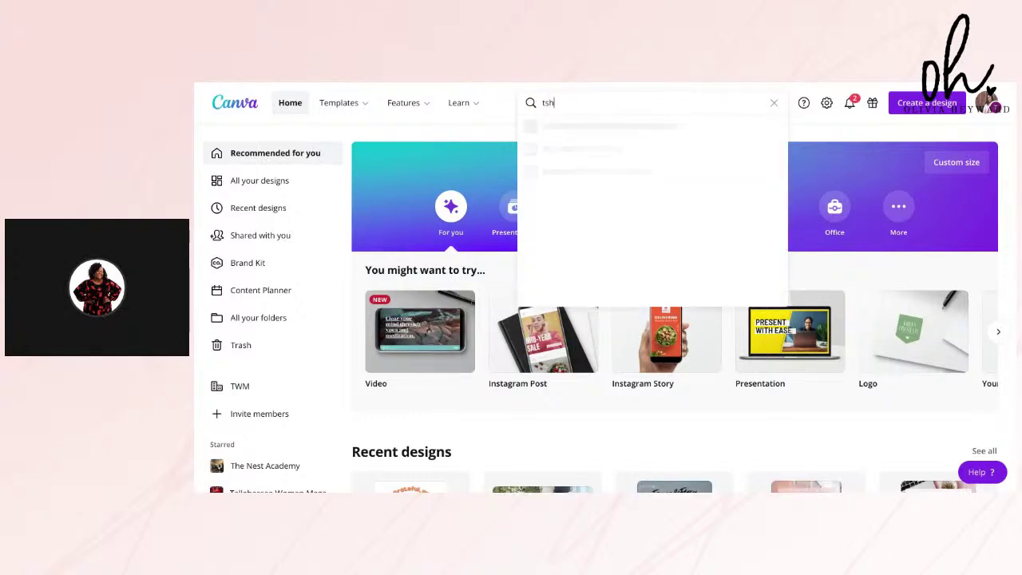
click(555, 172)
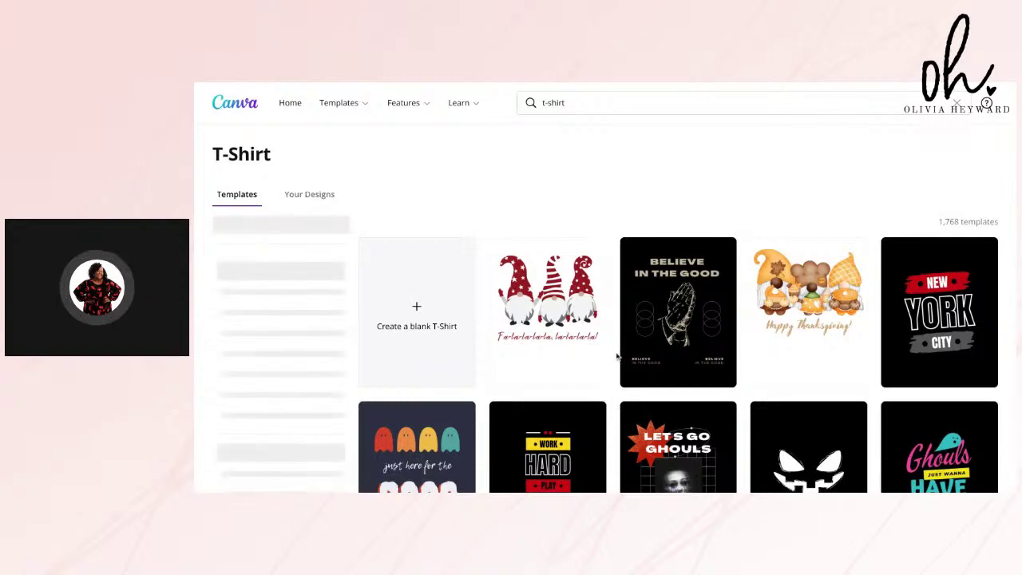
scroll(615, 356, down, 6)
scroll(697, 369, up, 6)
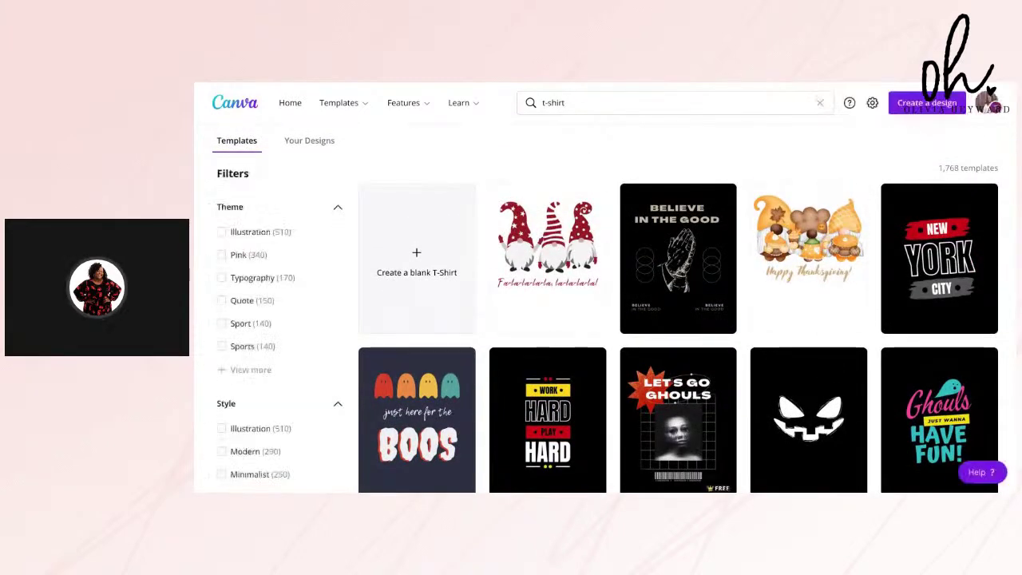
scroll(679, 255, down, 4)
scroll(679, 256, up, 2)
scroll(679, 256, up, 3)
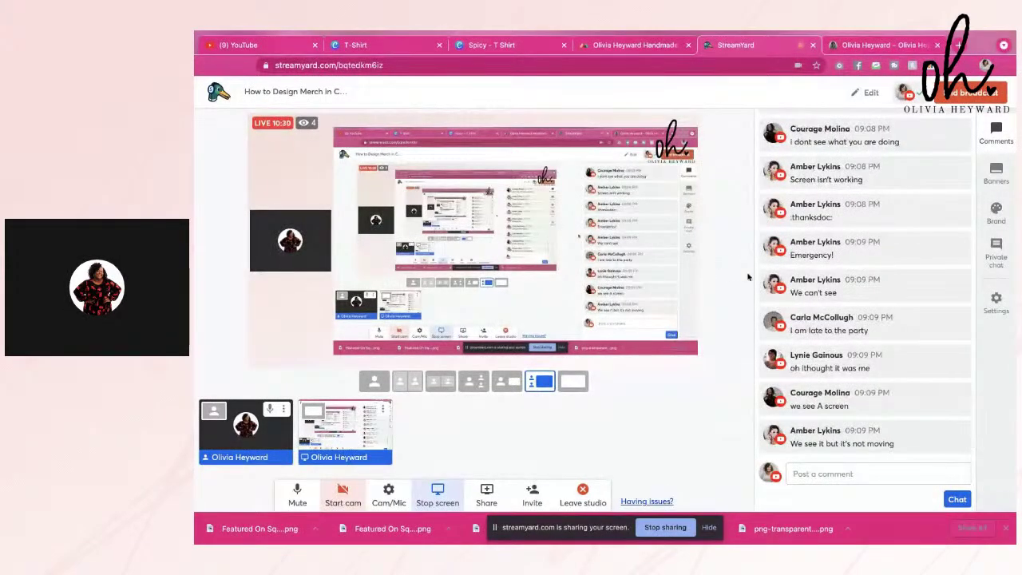
Switch to the Spicy T-shirt design, then enlarge the "Spicy" text to about size 397 and tilt it slightly counterclockwise.
click(881, 45)
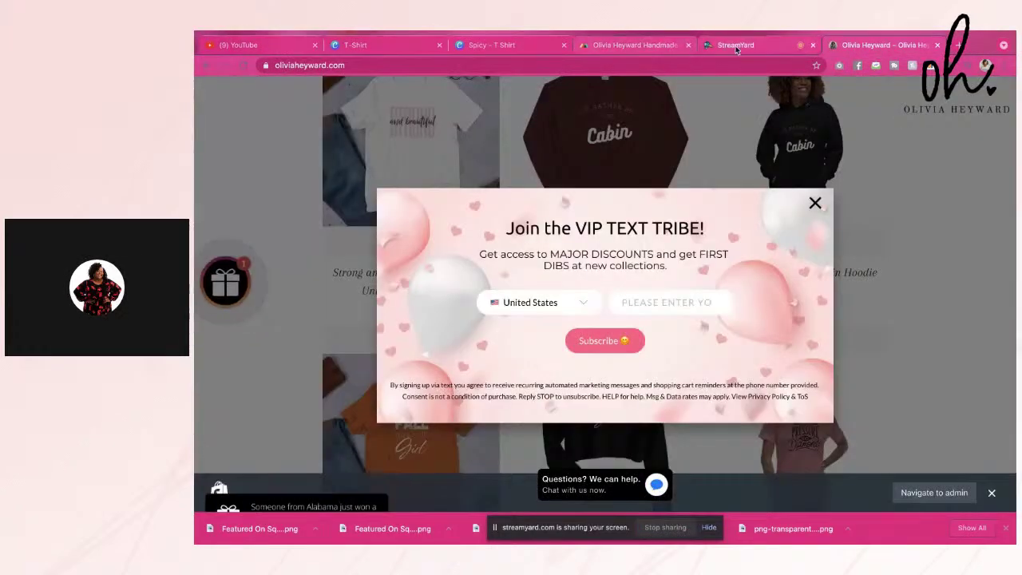
click(503, 46)
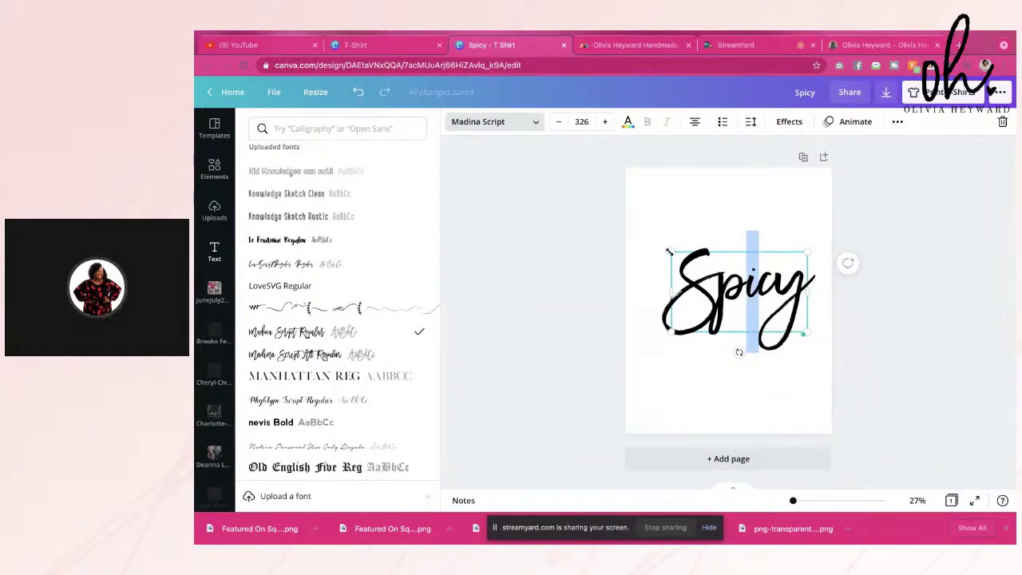
drag(641, 240, 645, 237)
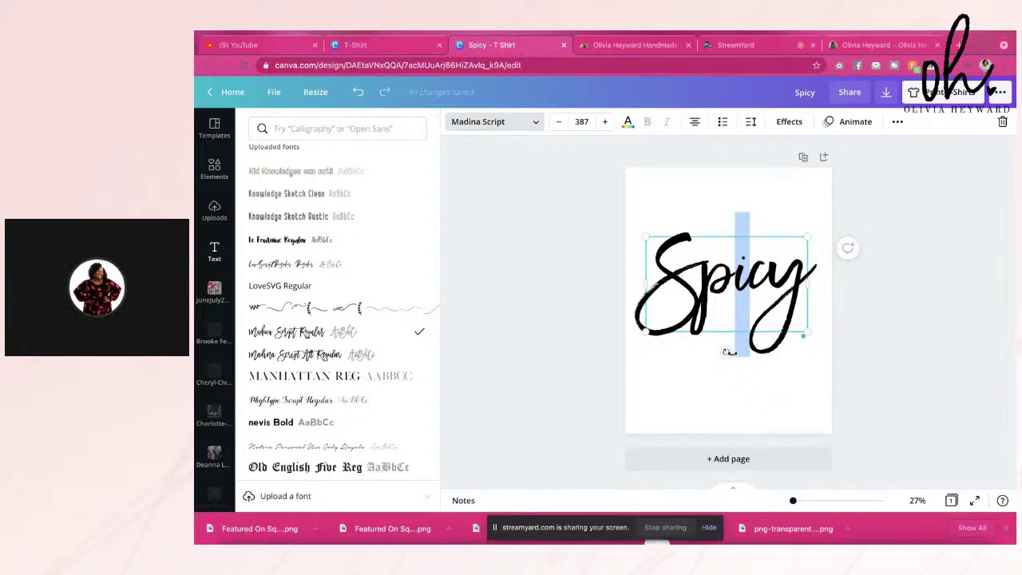
drag(752, 351, 739, 351)
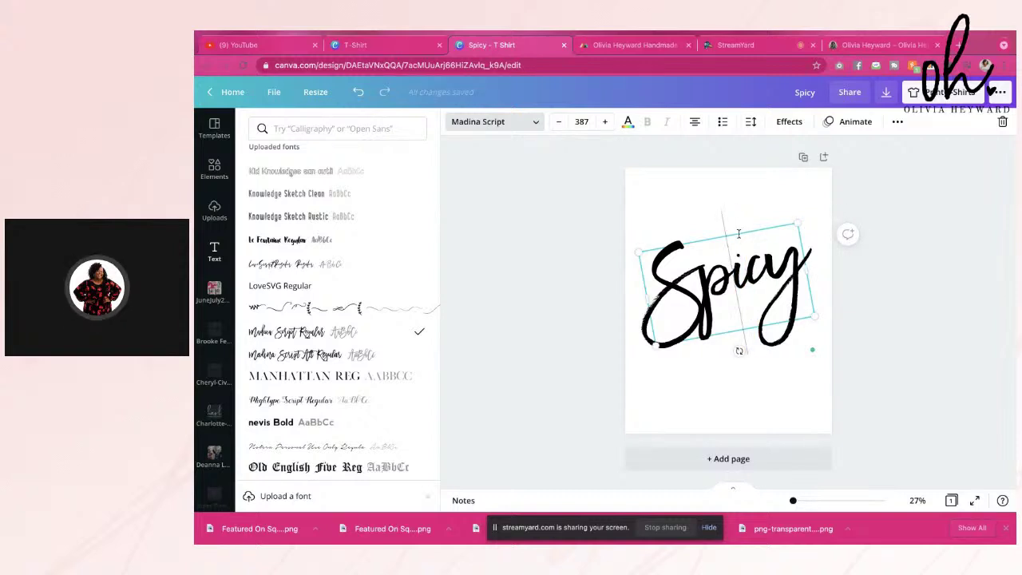
drag(739, 232, 734, 239)
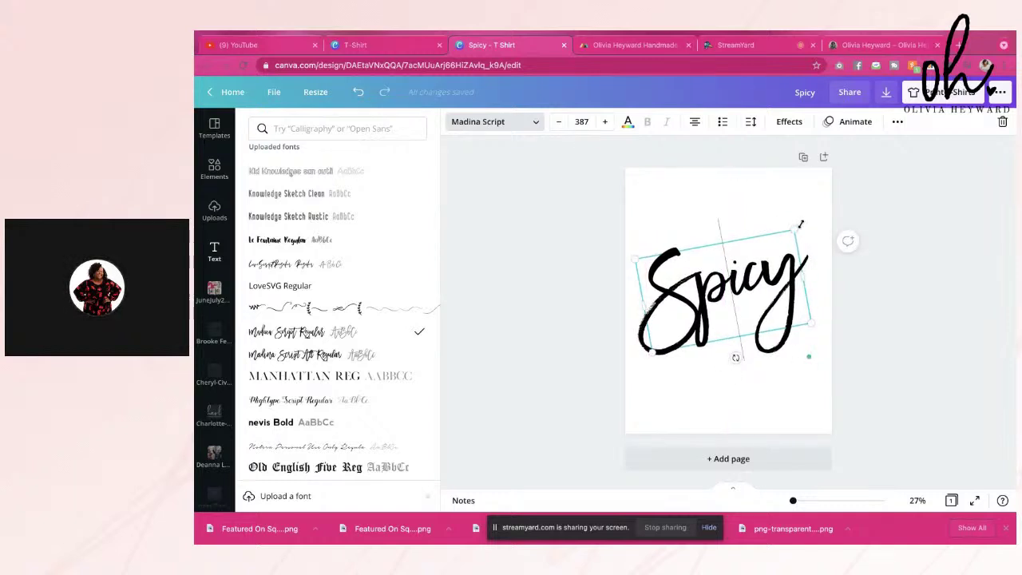
drag(801, 224, 800, 224)
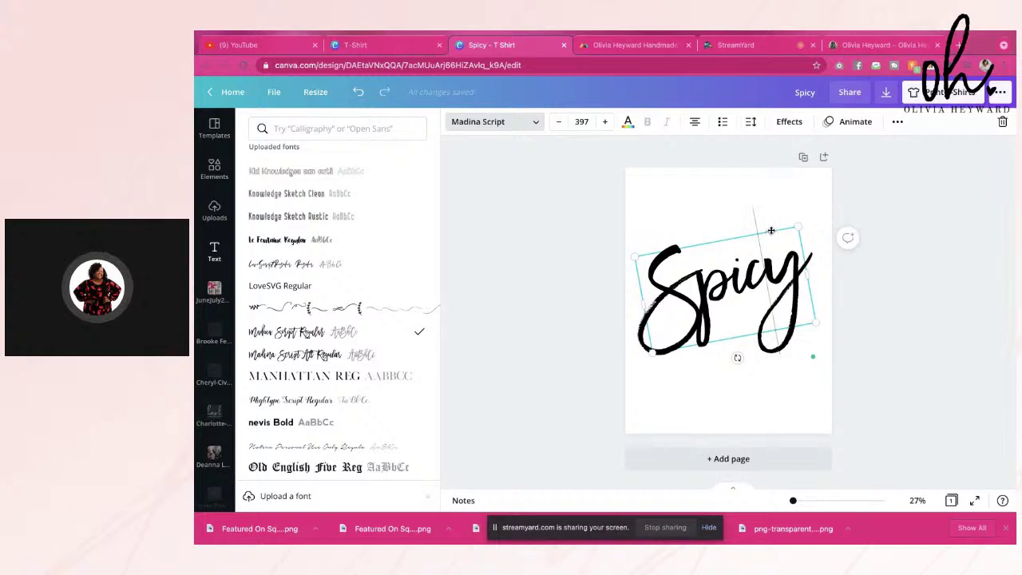
drag(767, 233, 769, 231)
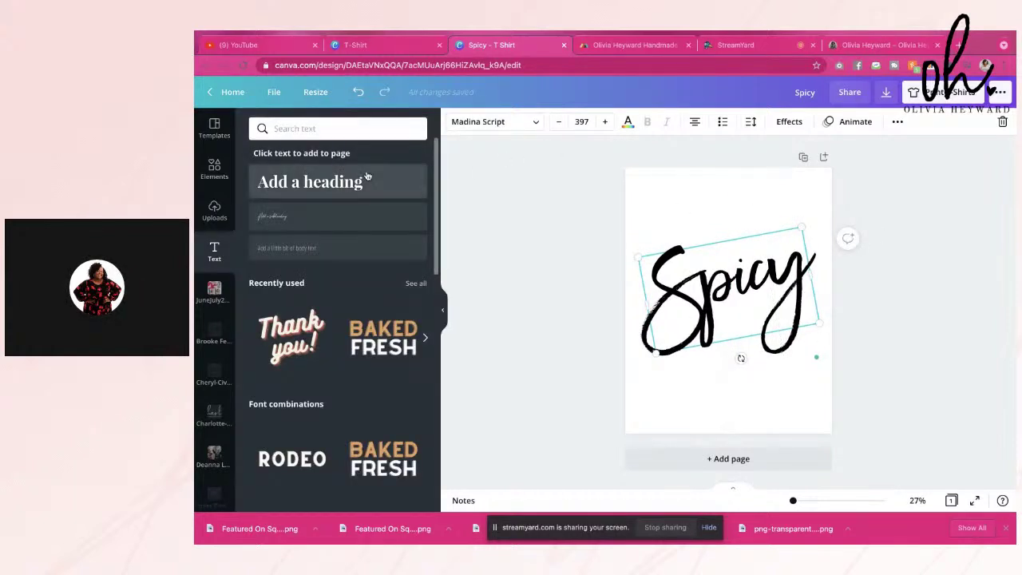
Add a heading text box to the page below the "Spicy" text.
click(331, 187)
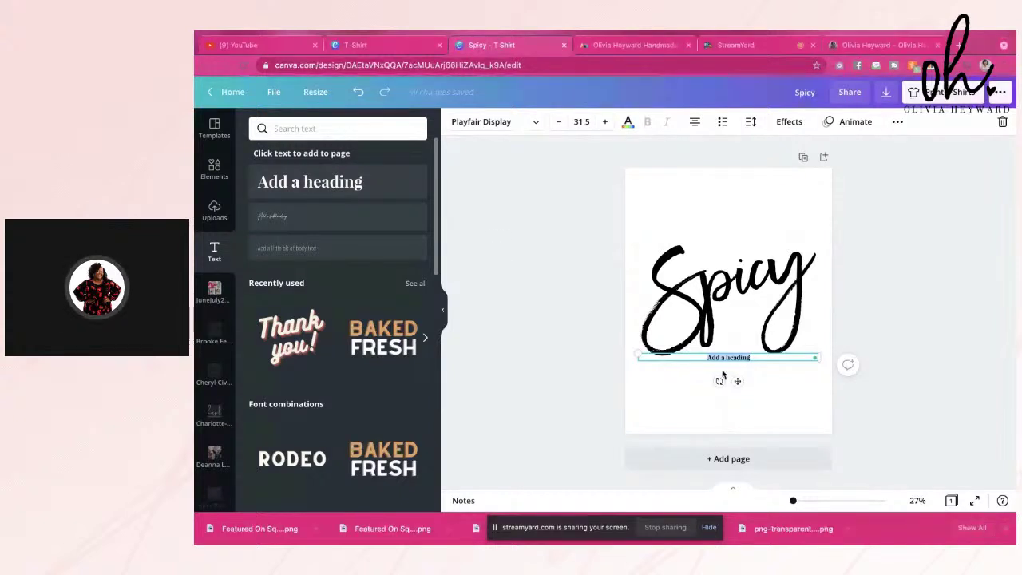
Check the viewers' comments in the StreamYard broadcast and return to the Spicy T-shirt design.
click(767, 43)
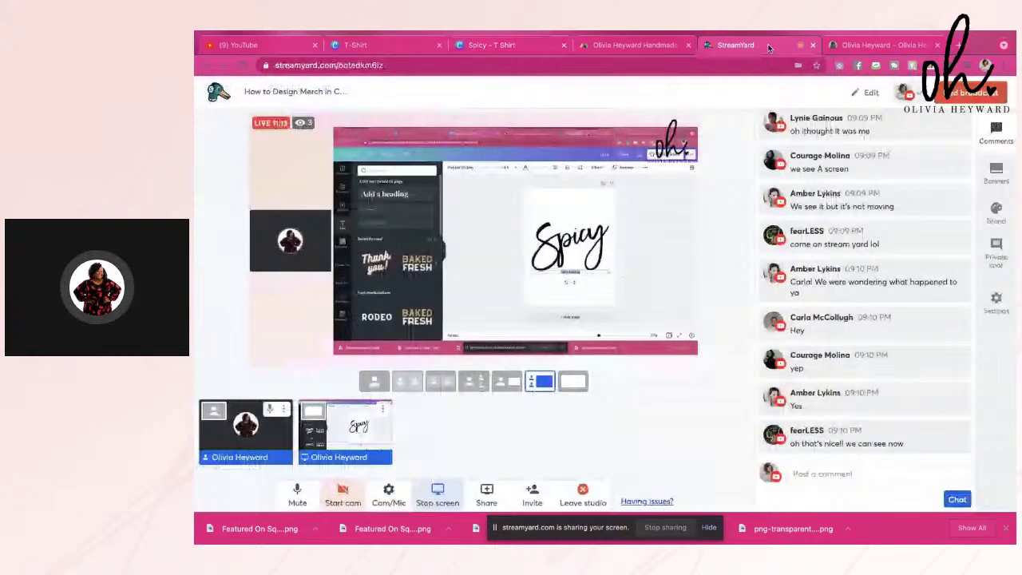
click(660, 45)
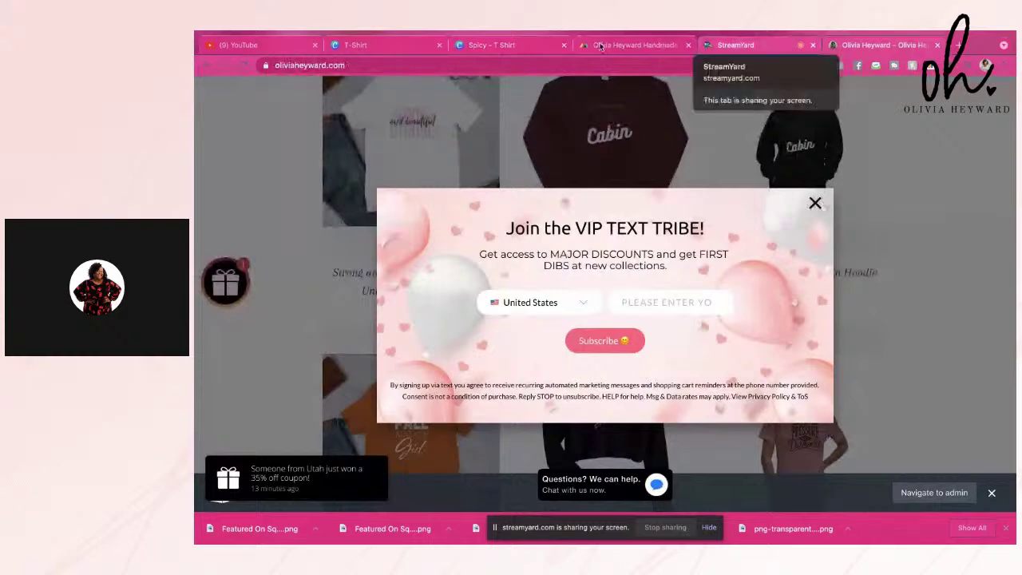
click(387, 46)
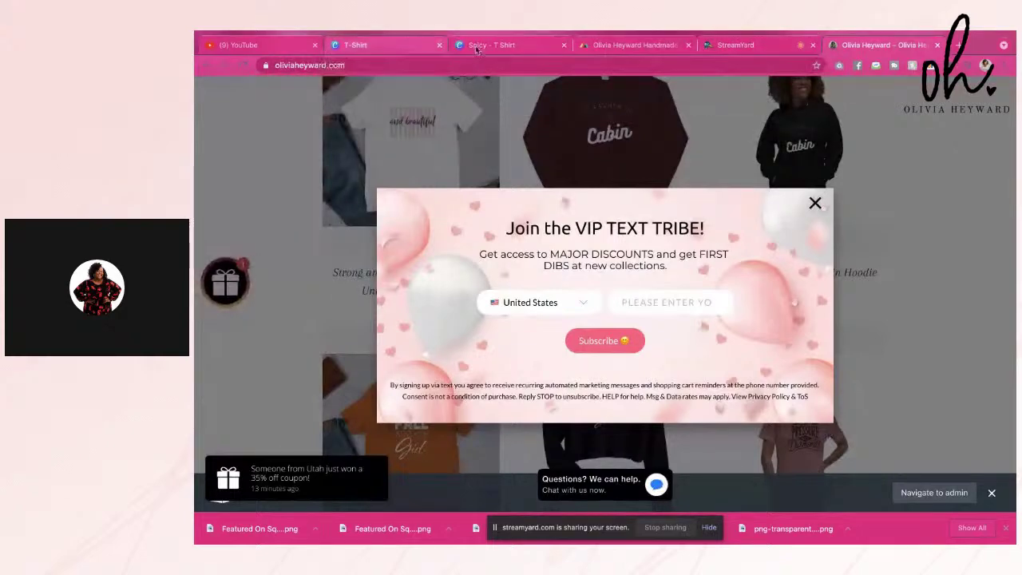
click(490, 45)
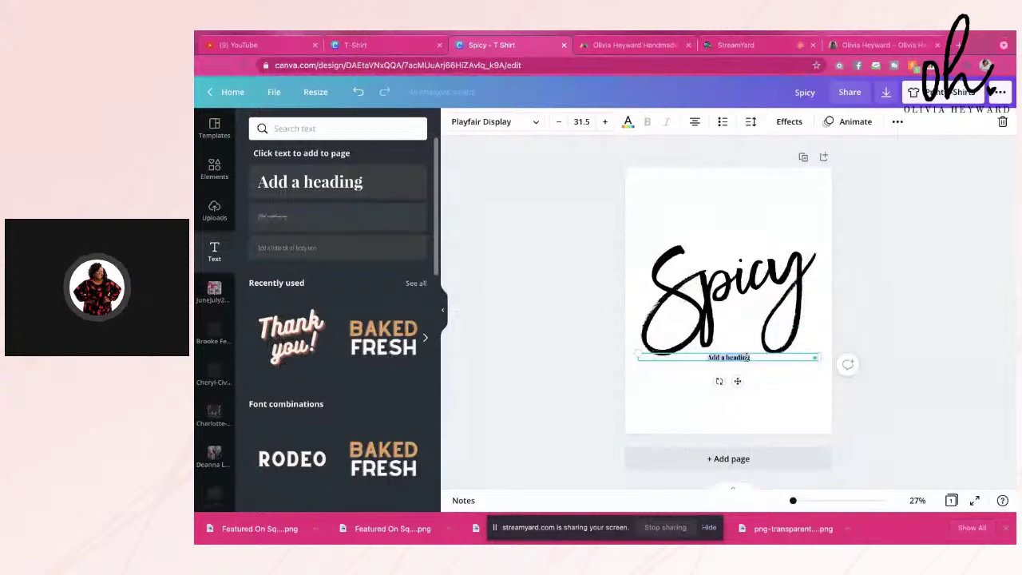
Replace the placeholder text of the new heading with "feeling".
text(fell)
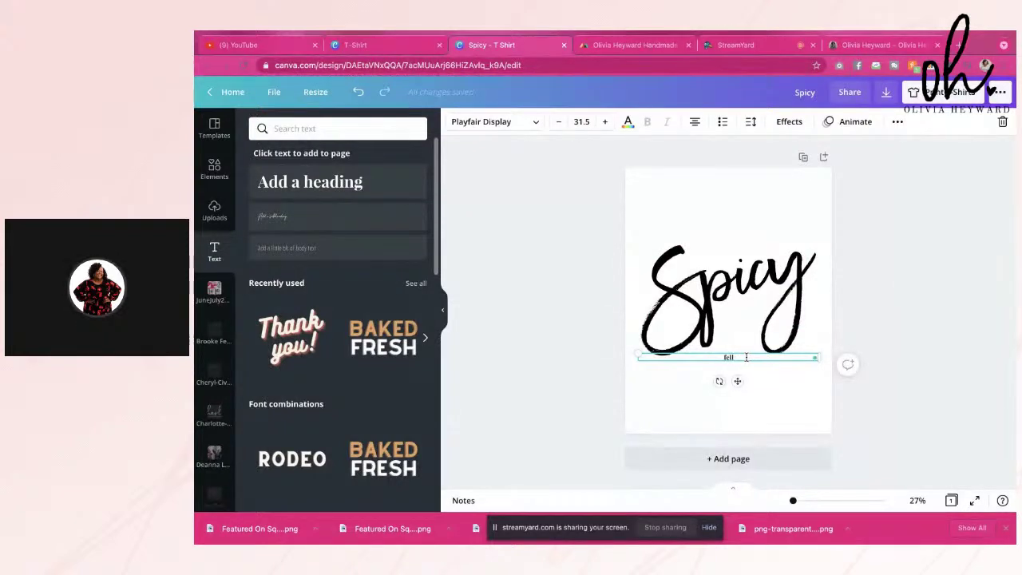
text(eeki)
key(BackSpace)
key(BackSpace)
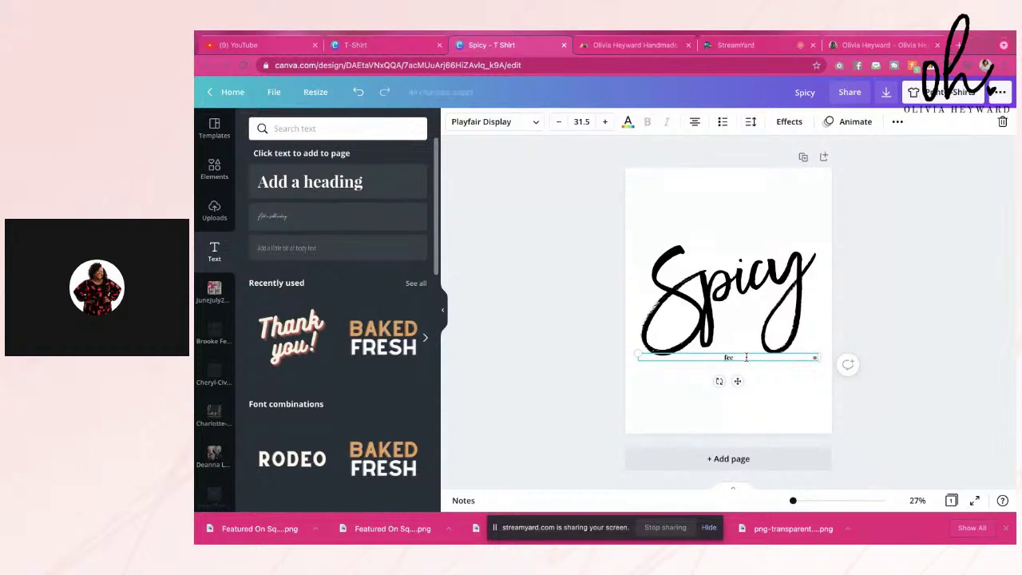
text(ling)
Enlarge the "feeling" text to about size 48.3 and move it above "Spicy".
drag(602, 348, 566, 337)
drag(702, 383, 718, 266)
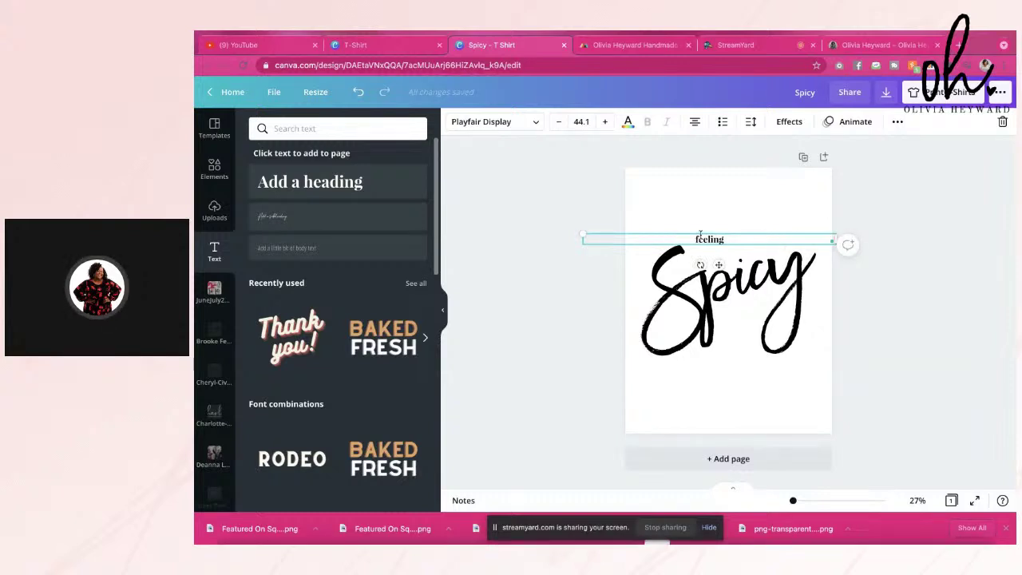
drag(584, 233, 558, 224)
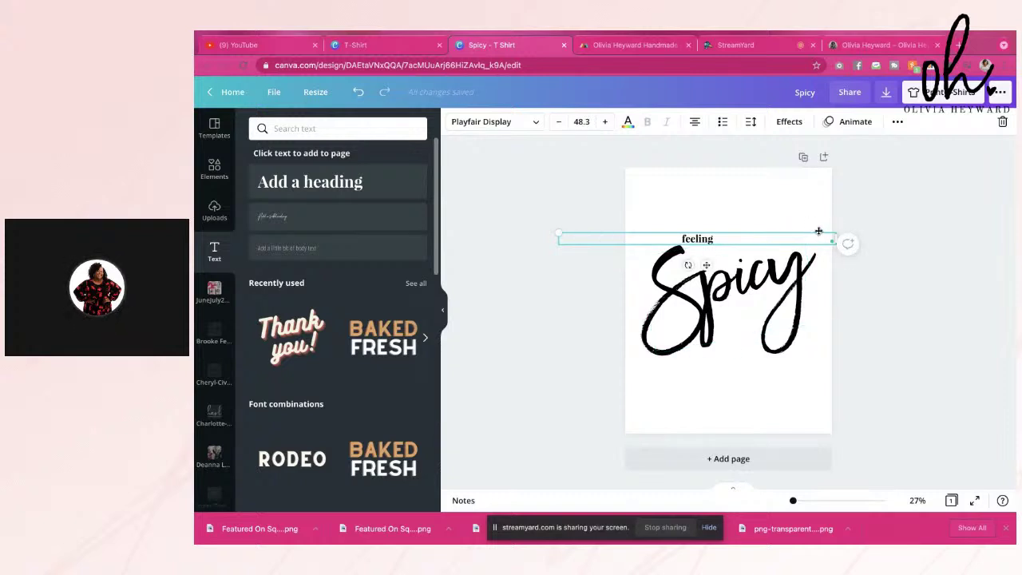
Narrow the "feeling" text box to fit the word and enlarge it to about size 78.9 above "Spicy".
drag(818, 233, 704, 206)
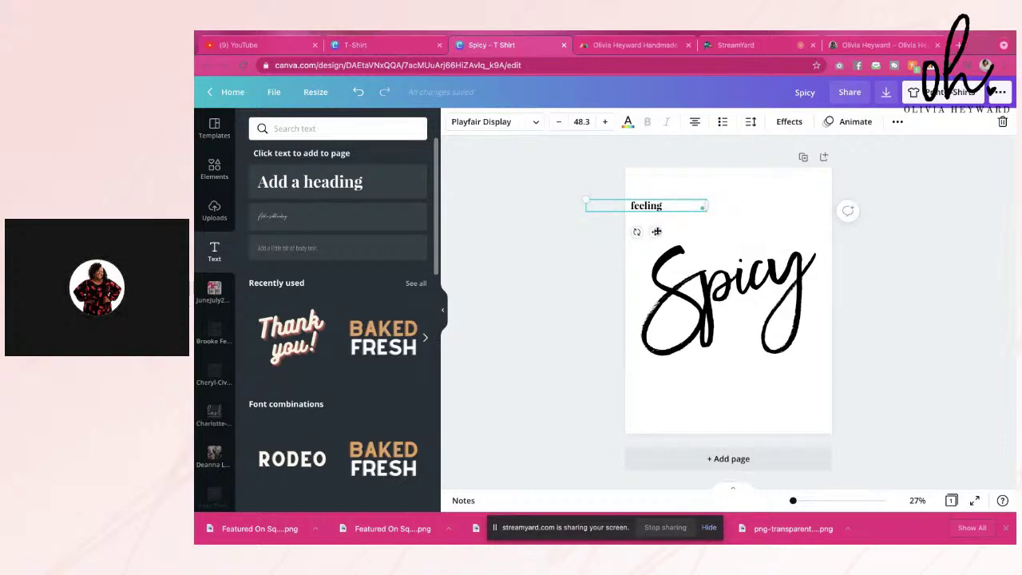
drag(656, 230, 733, 242)
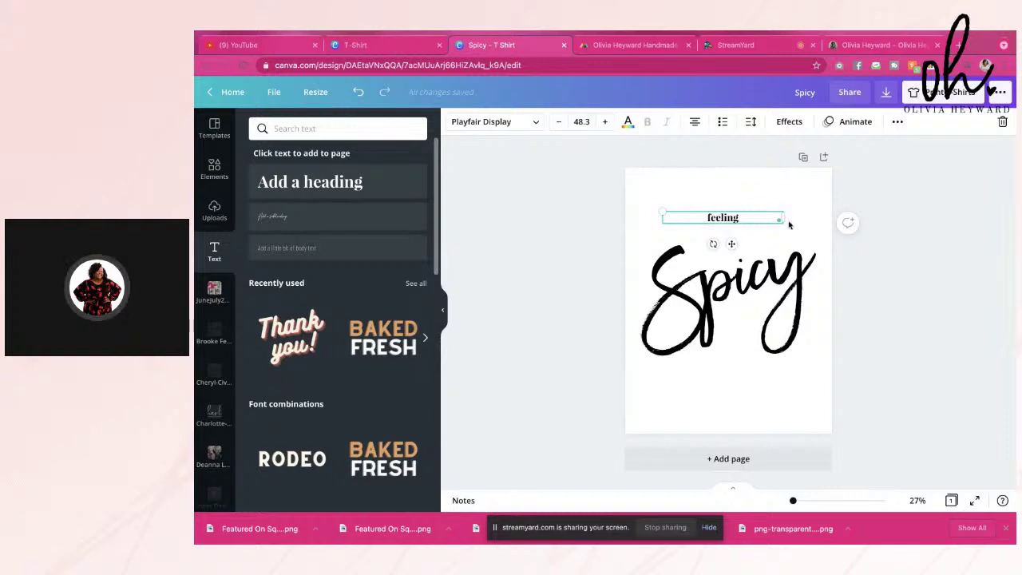
drag(781, 218, 716, 226)
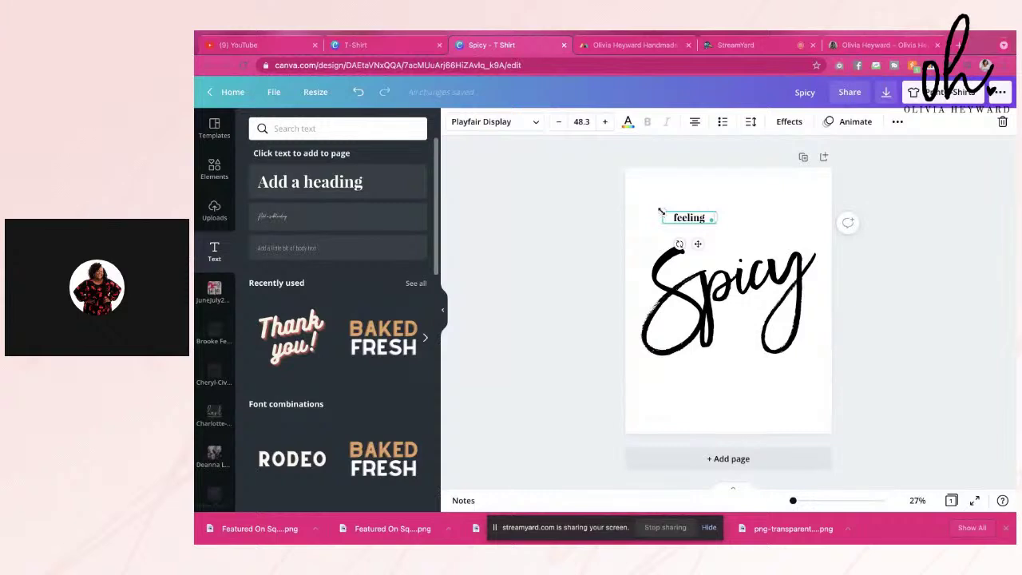
drag(659, 211, 629, 206)
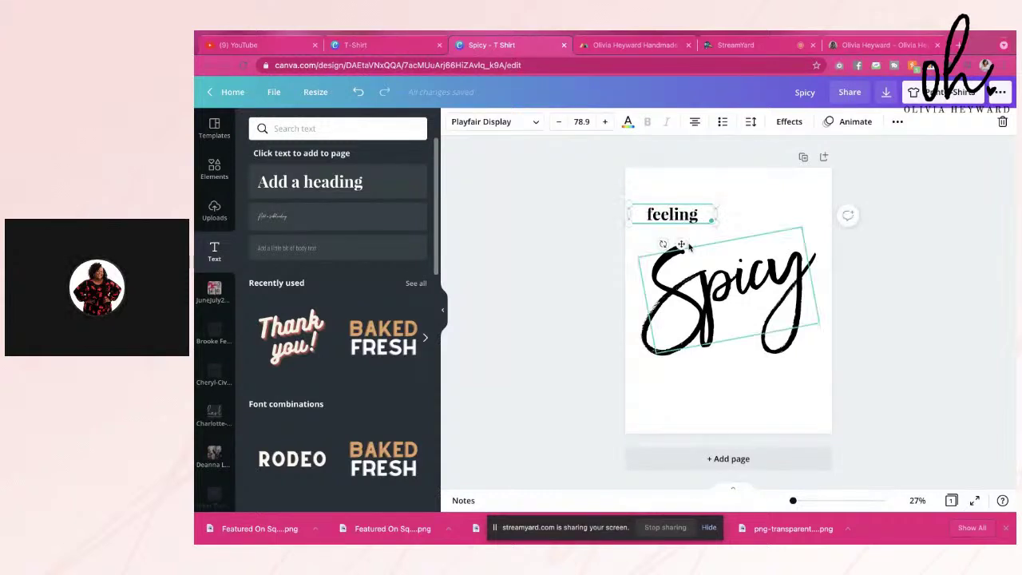
Tilt "feeling" to match the slant of "Spicy", nestle it just above the word and enlarge it to about size 85.6.
drag(664, 244, 735, 312)
click(750, 201)
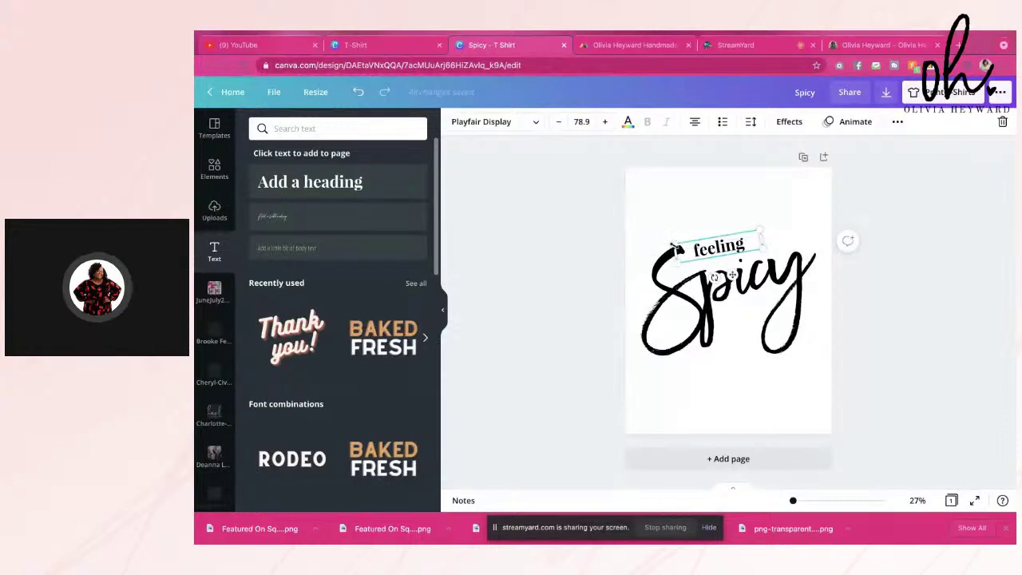
mouse_move(668, 247)
mouse_down()
mouse_move(654, 236)
mouse_move(668, 245)
mouse_up()
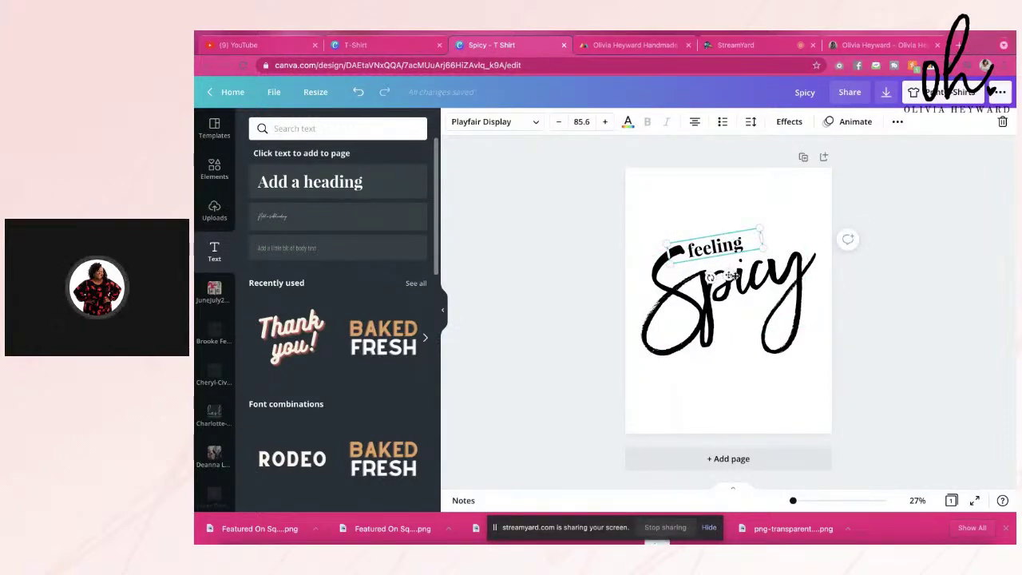
drag(729, 276, 735, 271)
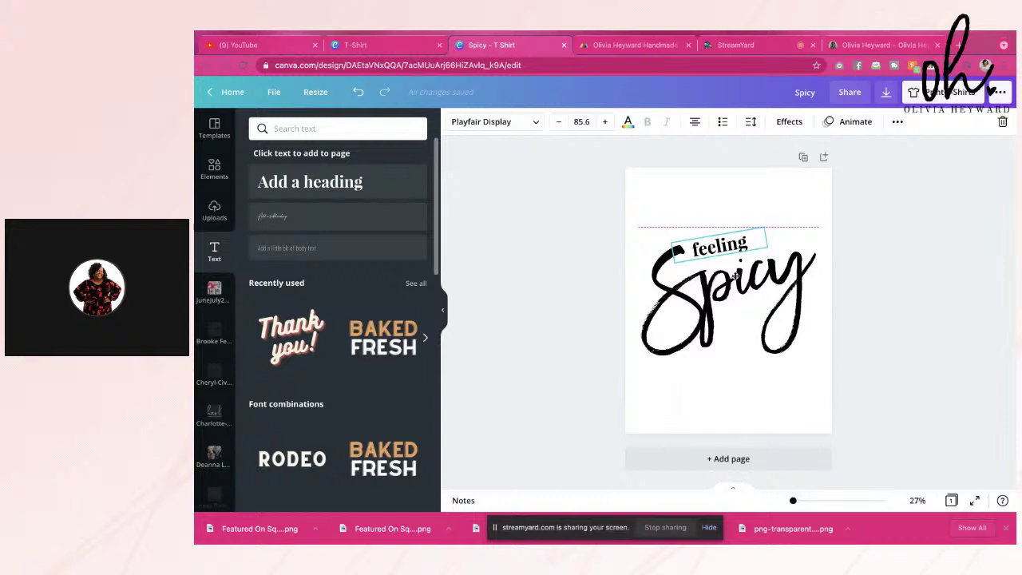
click(735, 199)
Change the font of the "feeling" text to Oswald Medium from the uploaded fonts and browse further font options.
click(728, 245)
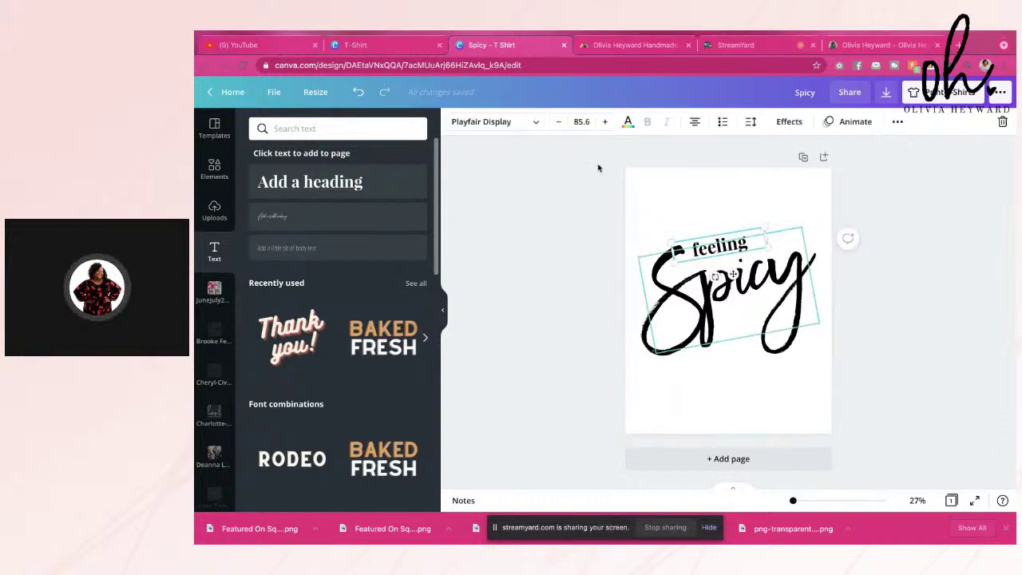
click(508, 122)
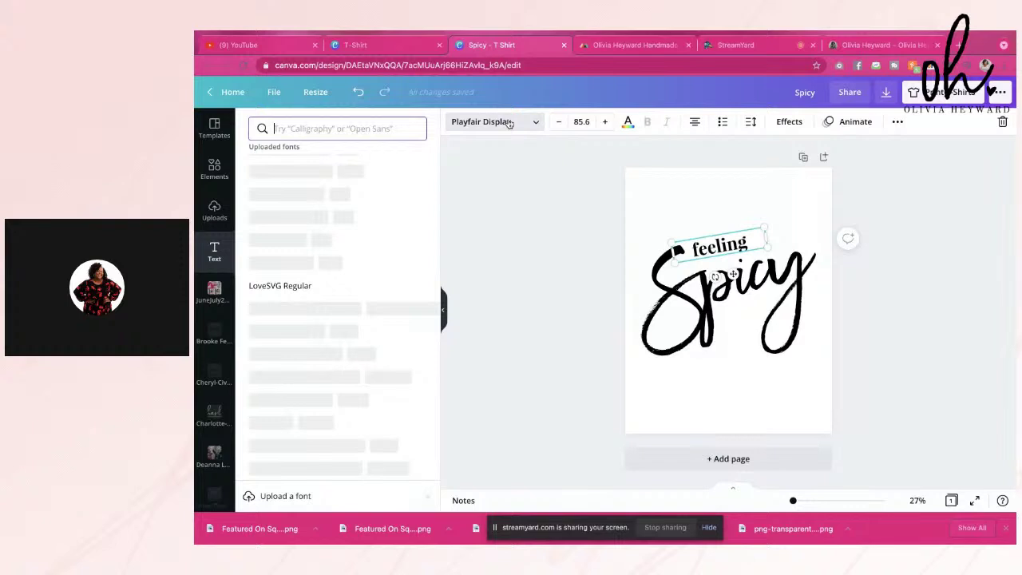
click(345, 194)
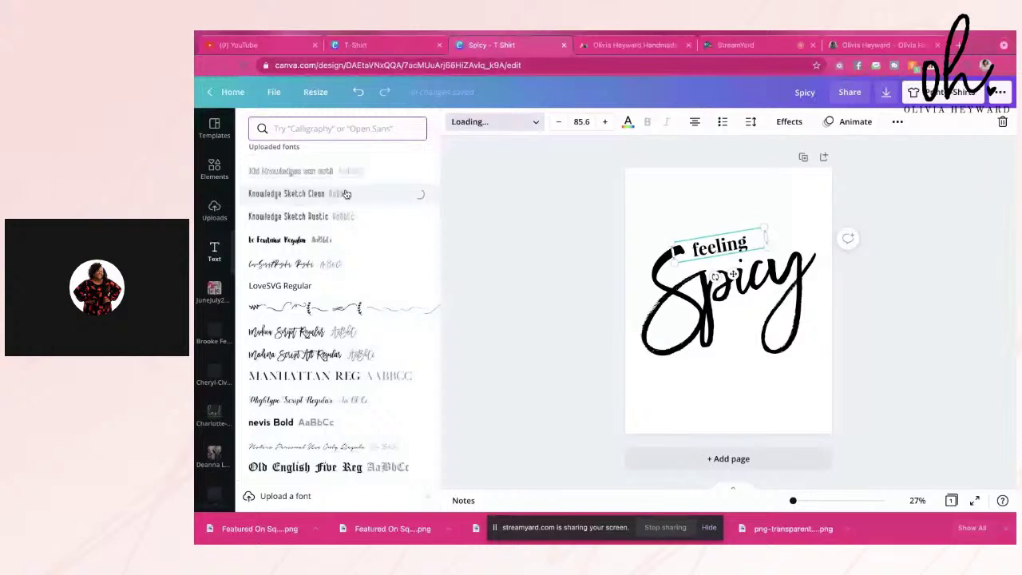
scroll(346, 194, down, 3)
click(295, 279)
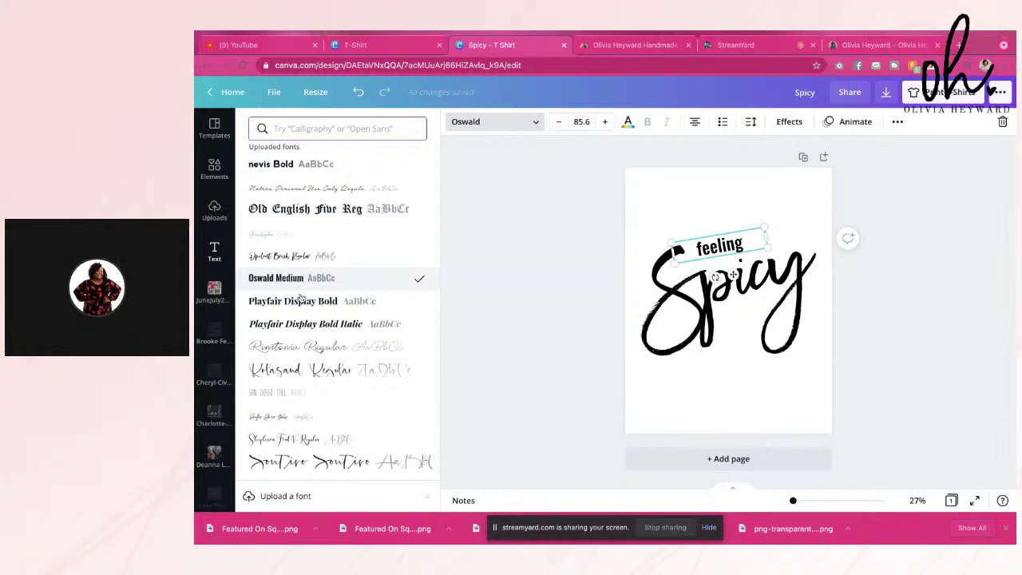
scroll(304, 309, down, 1)
scroll(303, 309, down, 1)
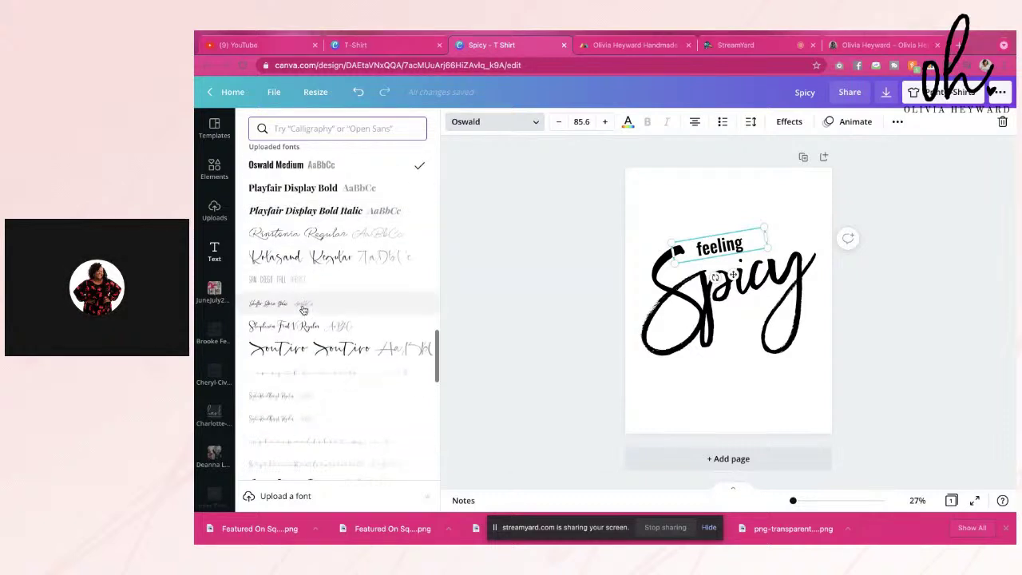
Switch to the StreamYard broadcast to check the latest viewer comments.
click(771, 46)
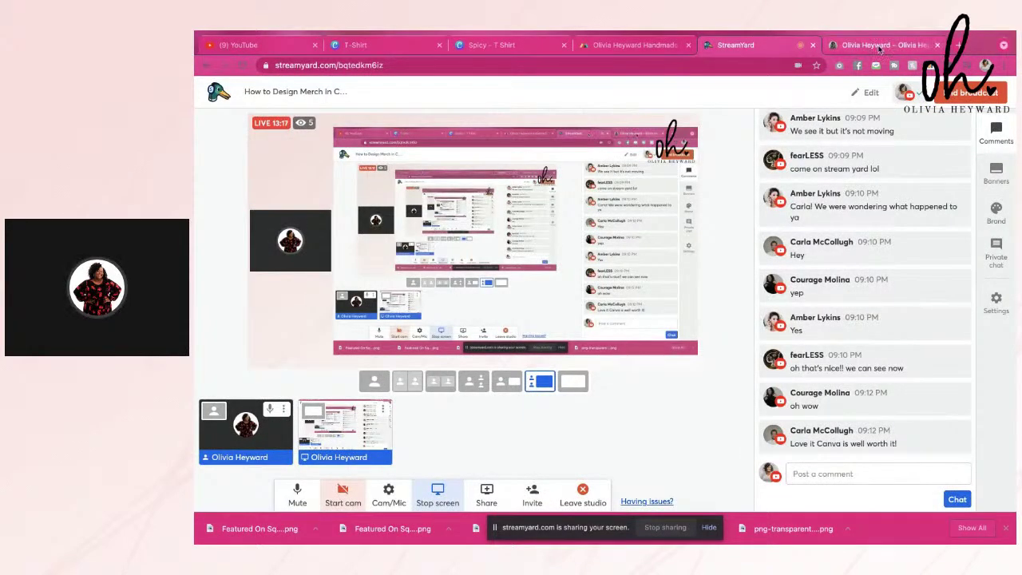
Return to the "Spicy" T-shirt design in Canva and change the font of "feeling" to Abhaya Libre Regular.
click(879, 45)
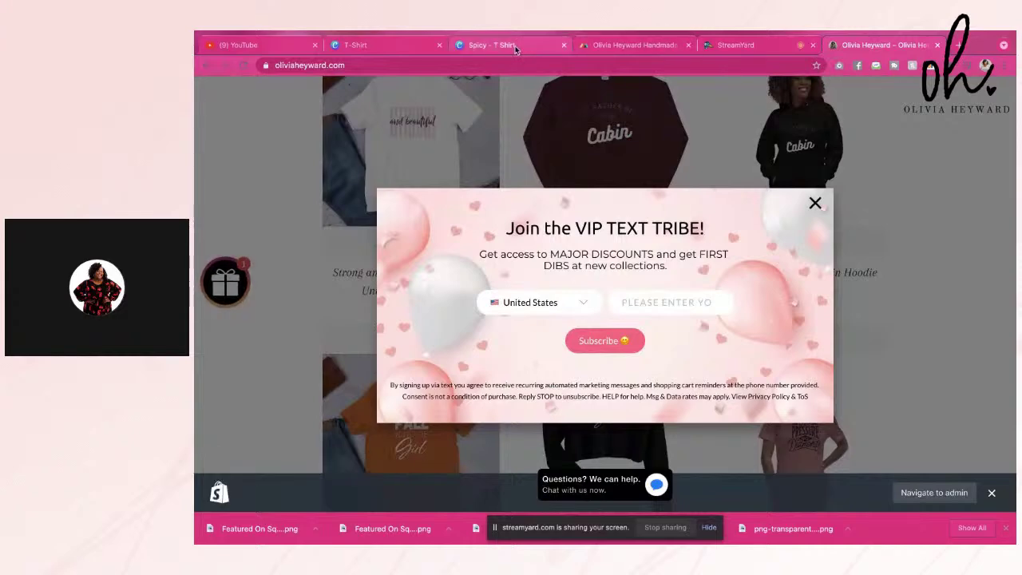
click(515, 45)
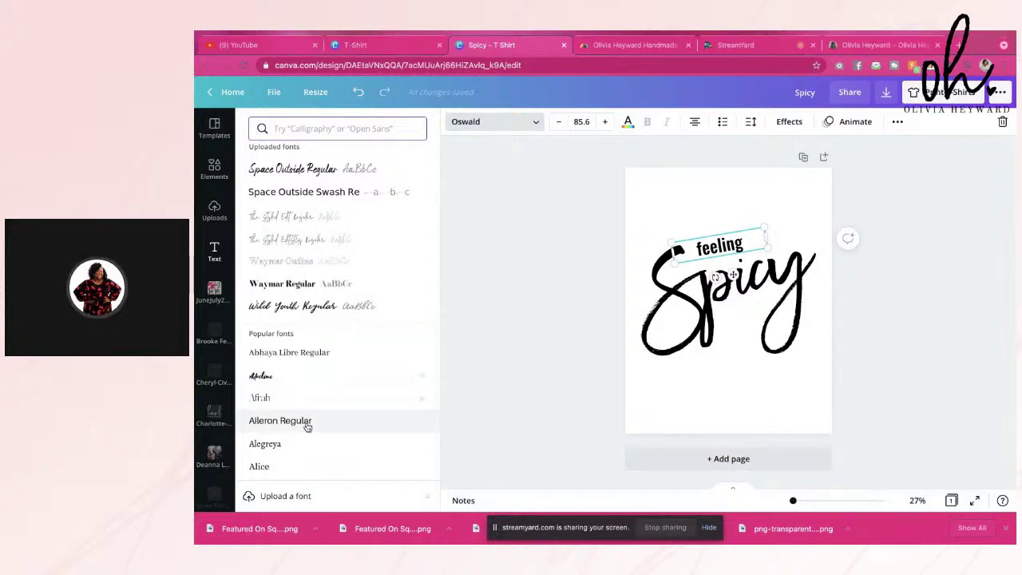
scroll(323, 335, down, 1)
click(323, 335)
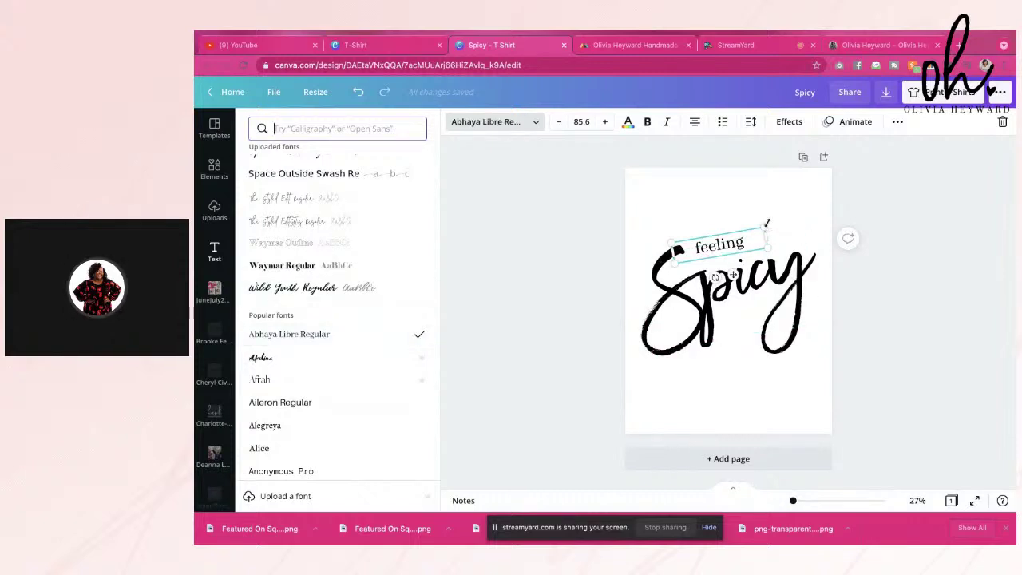
Enlarge "feeling" to about size 91.1 and nestle it just above "Spicy", beside the top of the S.
mouse_move(767, 223)
mouse_down()
mouse_move(776, 217)
mouse_move(761, 219)
mouse_up()
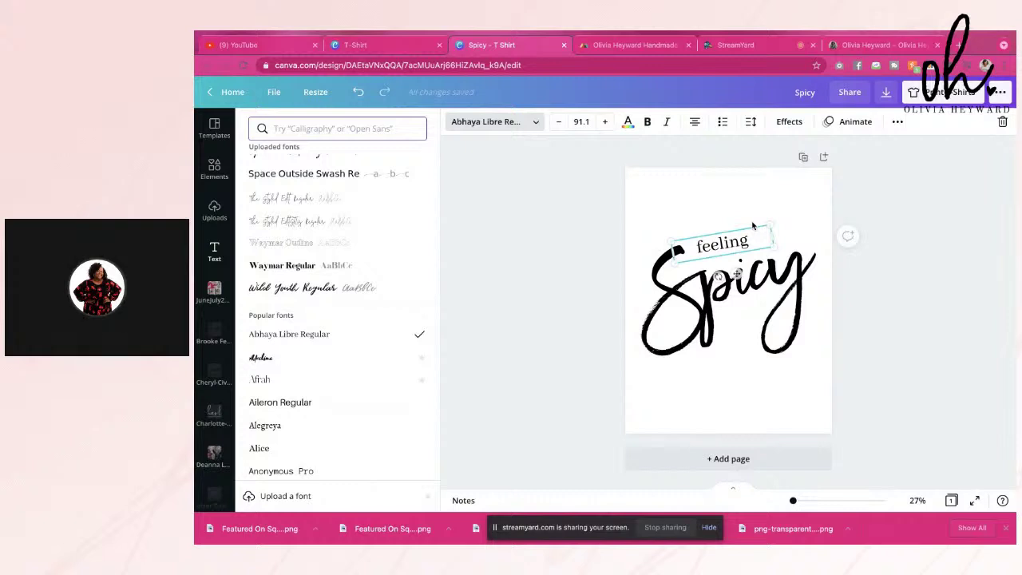
drag(752, 226, 745, 224)
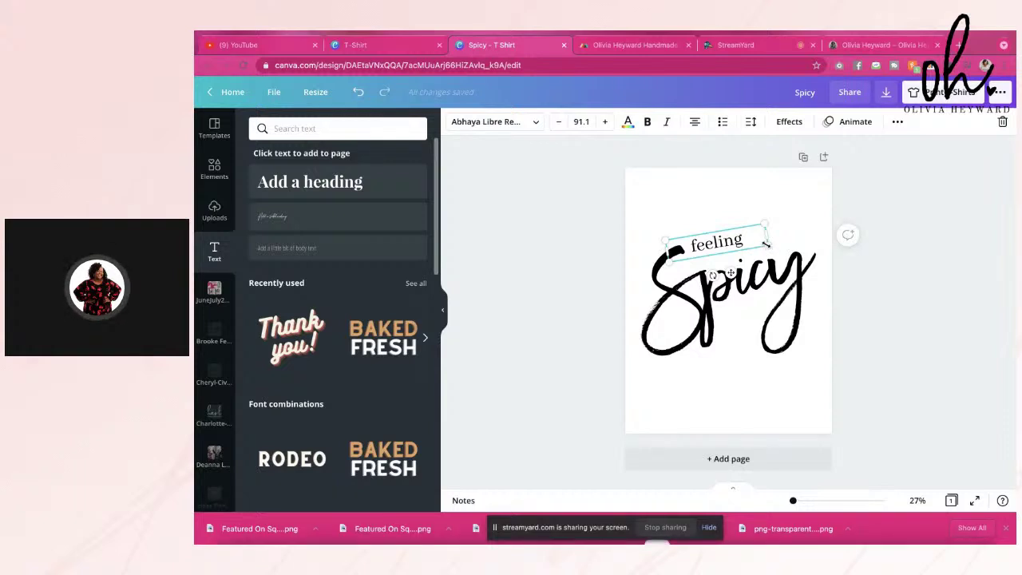
key(ctrl+z)
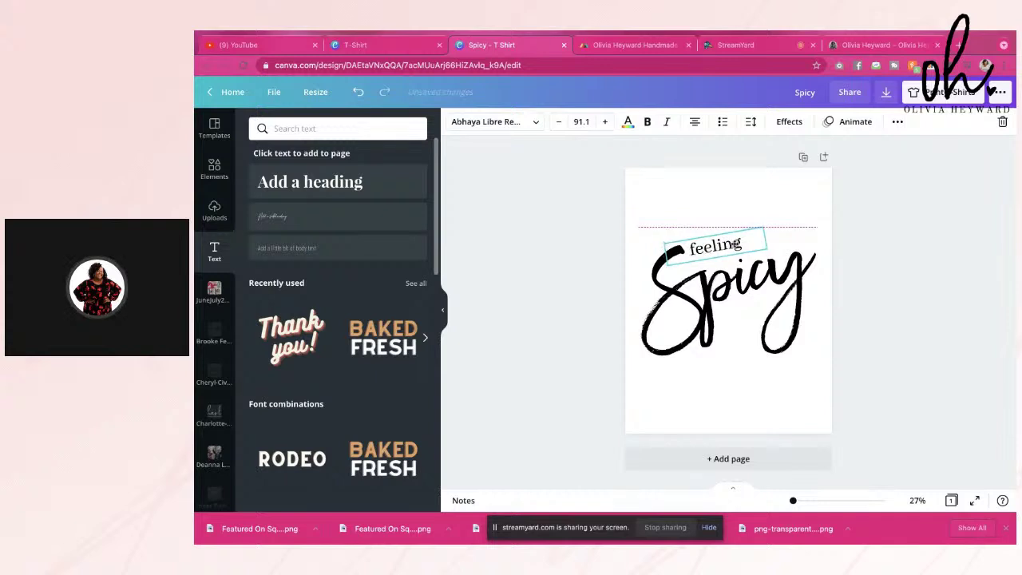
click(759, 286)
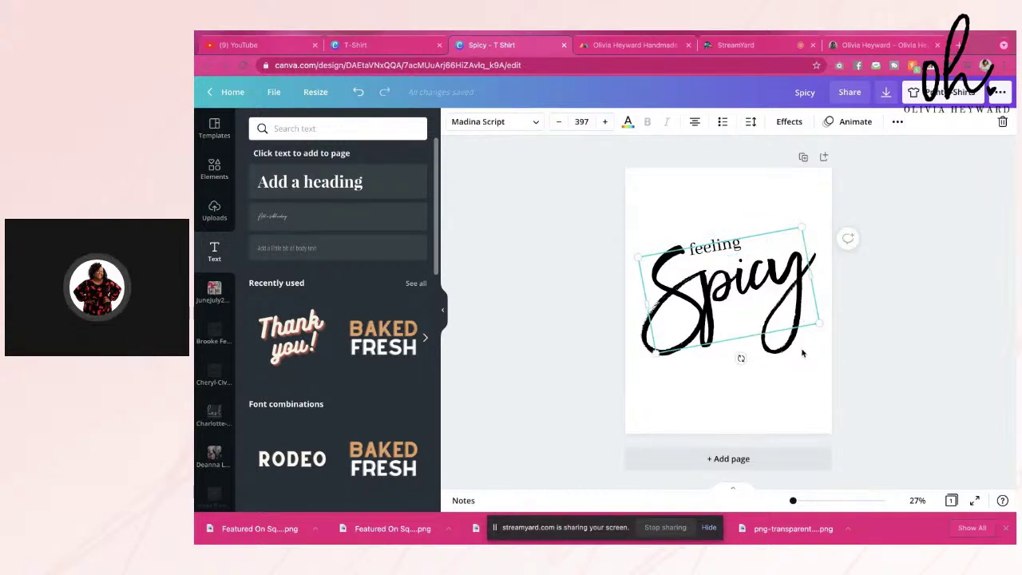
click(716, 247)
drag(716, 247, 714, 243)
click(726, 211)
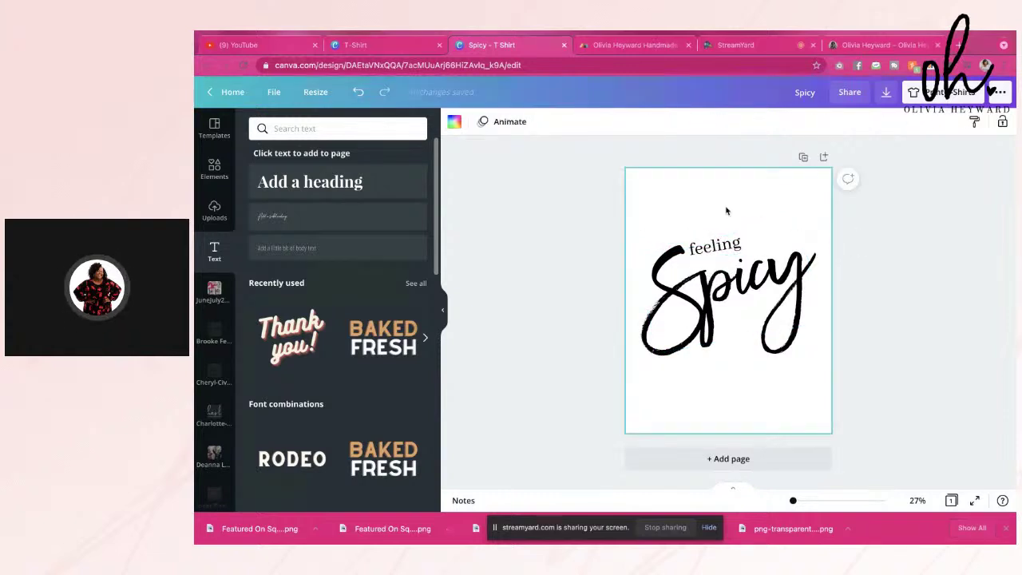
Enlarge the "feeling" text further to about size 98.5.
click(722, 244)
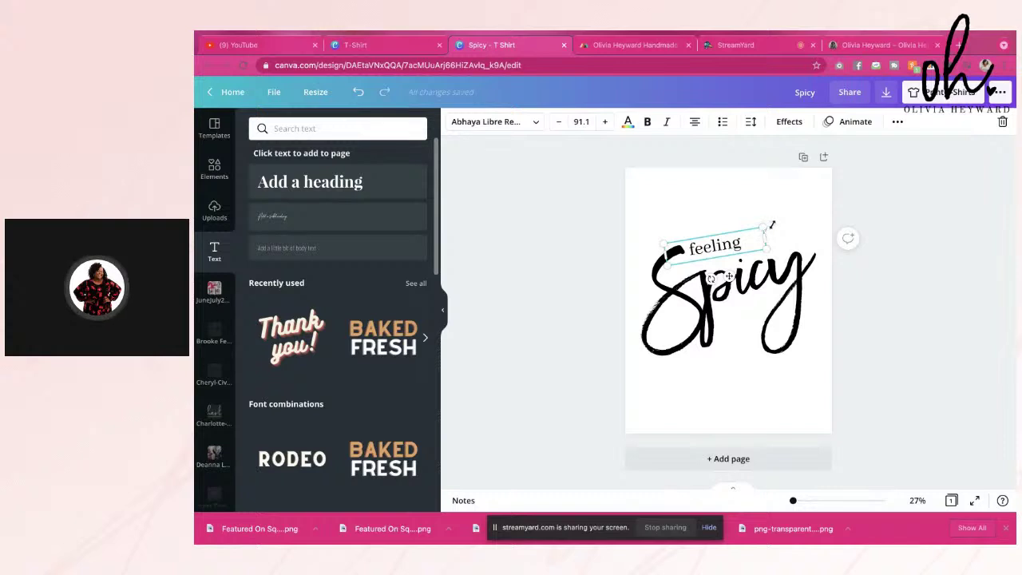
drag(771, 225, 773, 227)
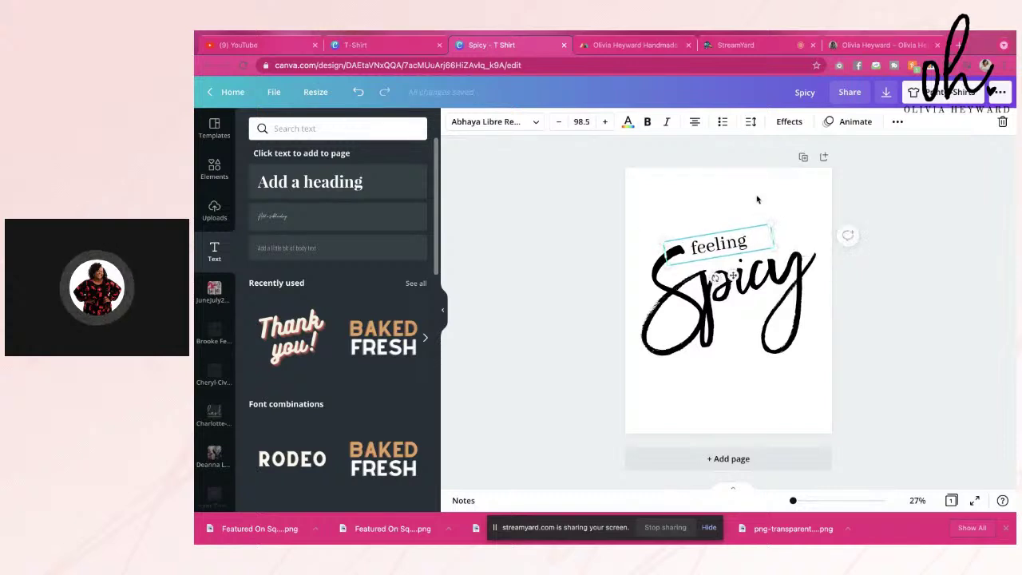
click(757, 199)
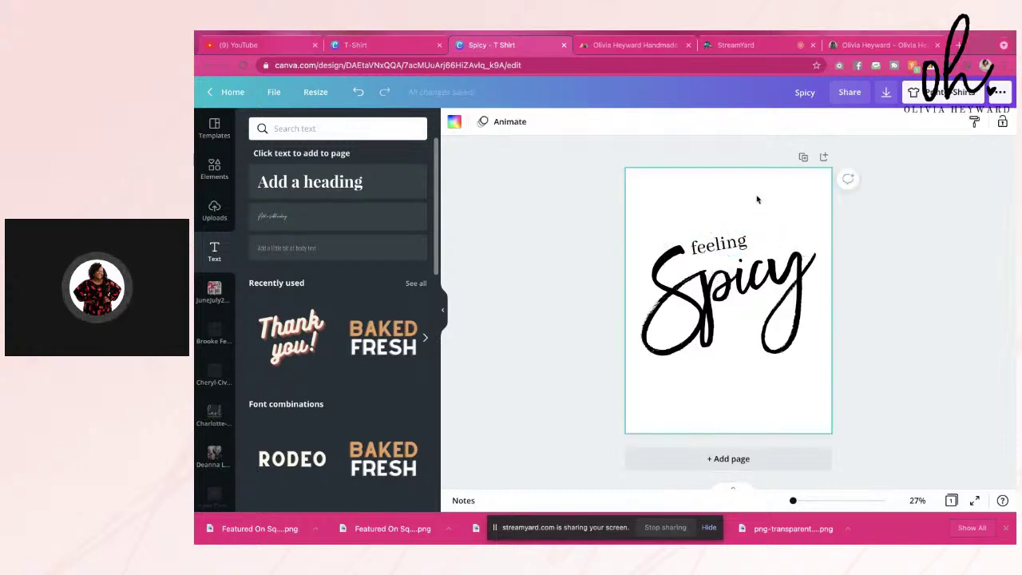
Duplicate the tilted "feeling" text and place the copy under the middle letters of "Spicy".
click(728, 242)
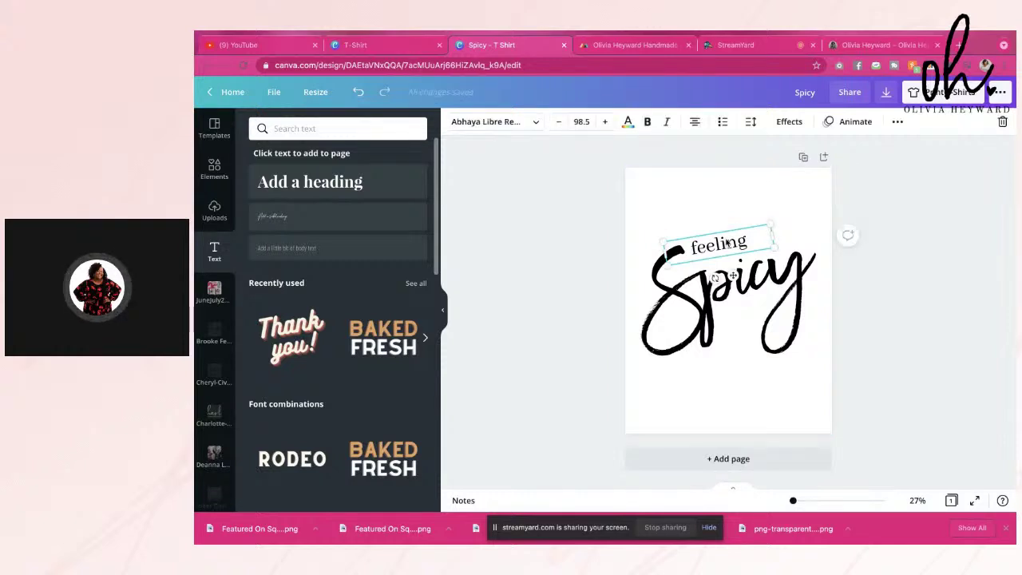
drag(729, 244, 732, 297)
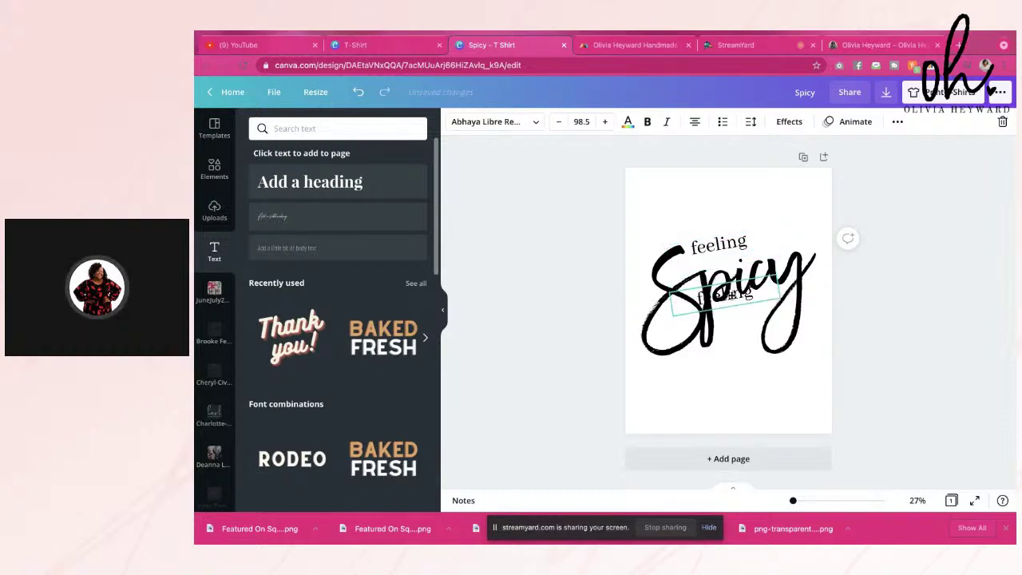
drag(731, 295, 747, 313)
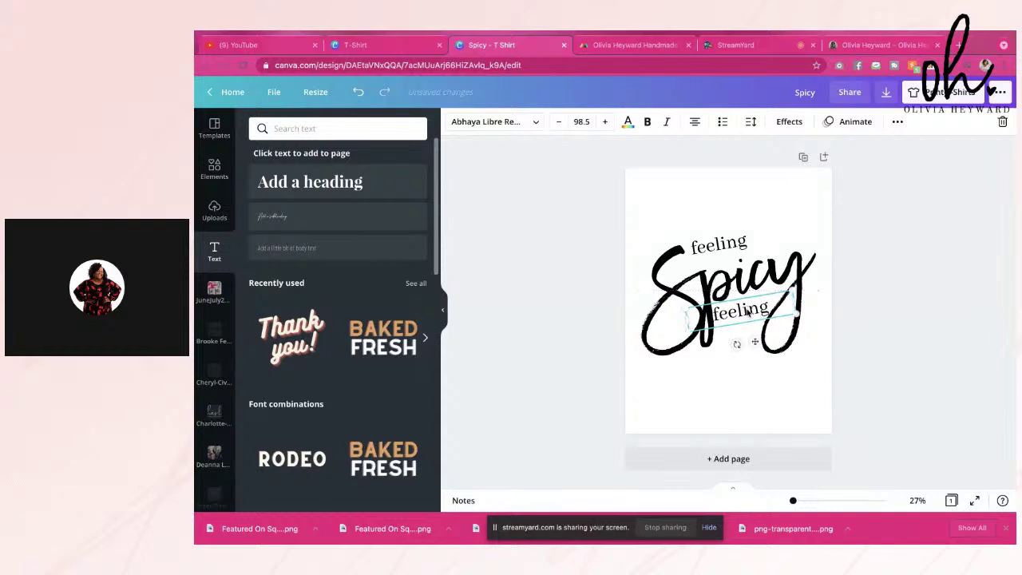
Replace the copied "feeling" text with "pumpkin spicy" and widen its box so the phrase fits on one line.
double_click(746, 312)
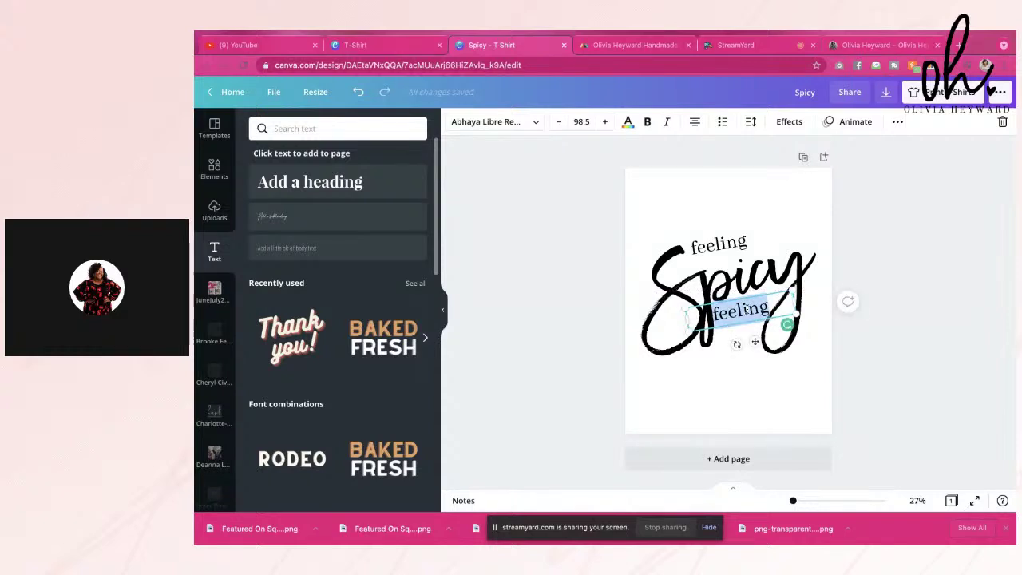
text(pu)
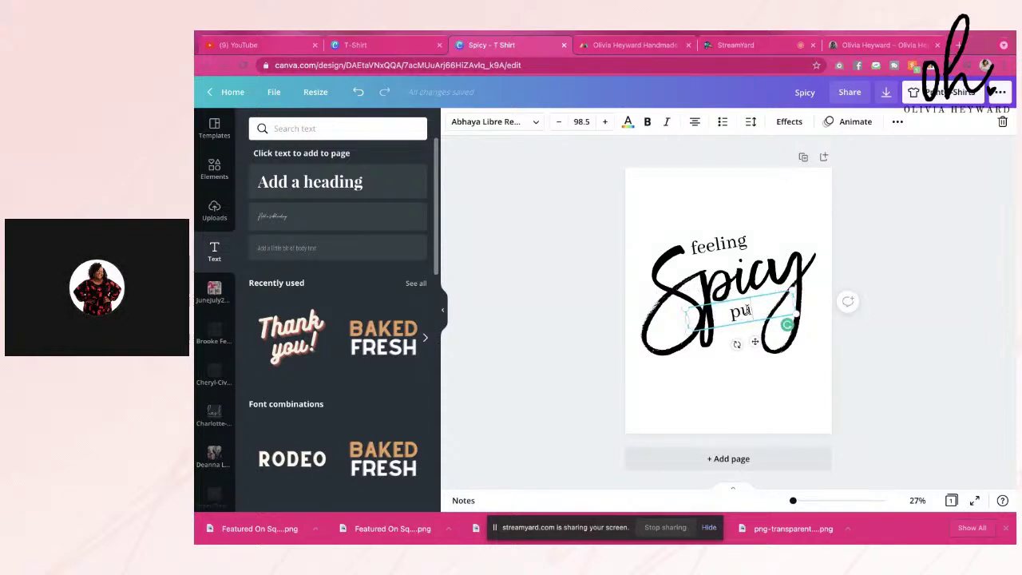
text(mpk)
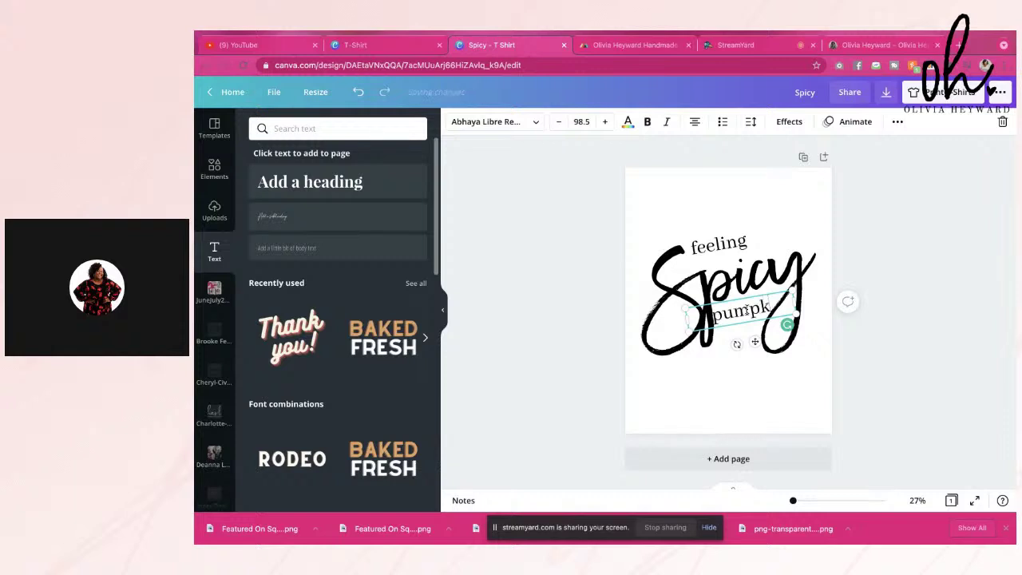
text(in )
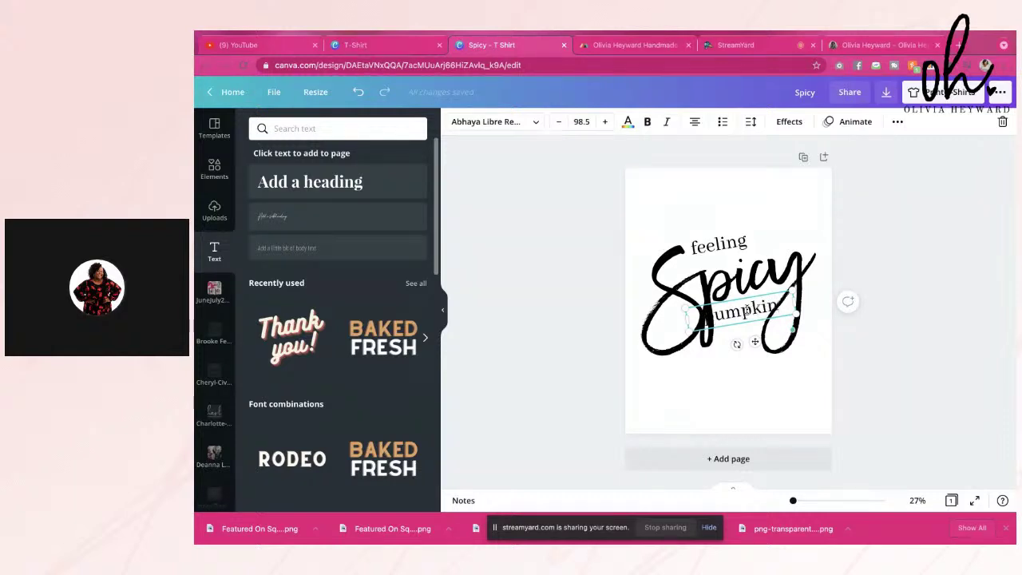
text(s)
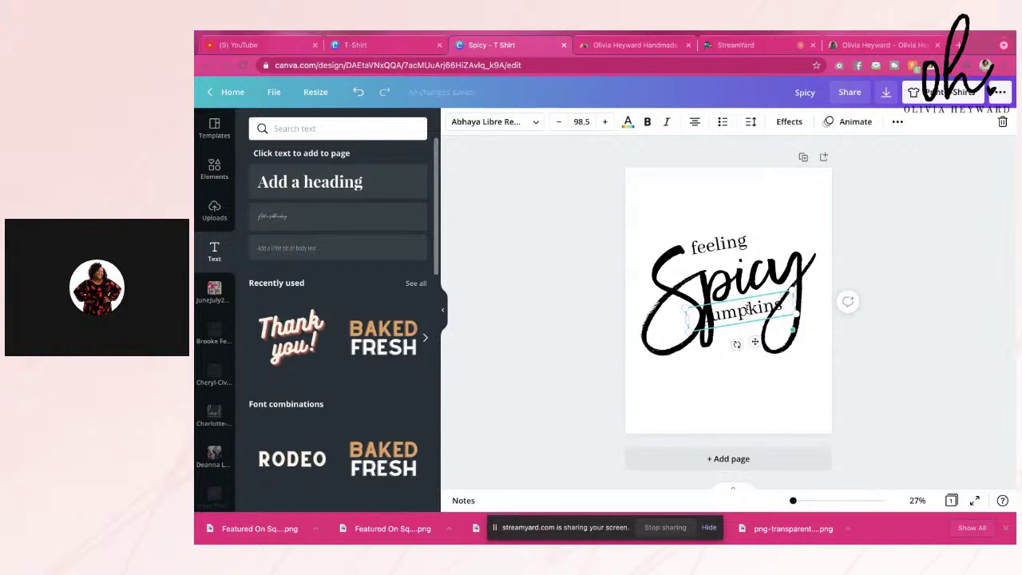
text(p)
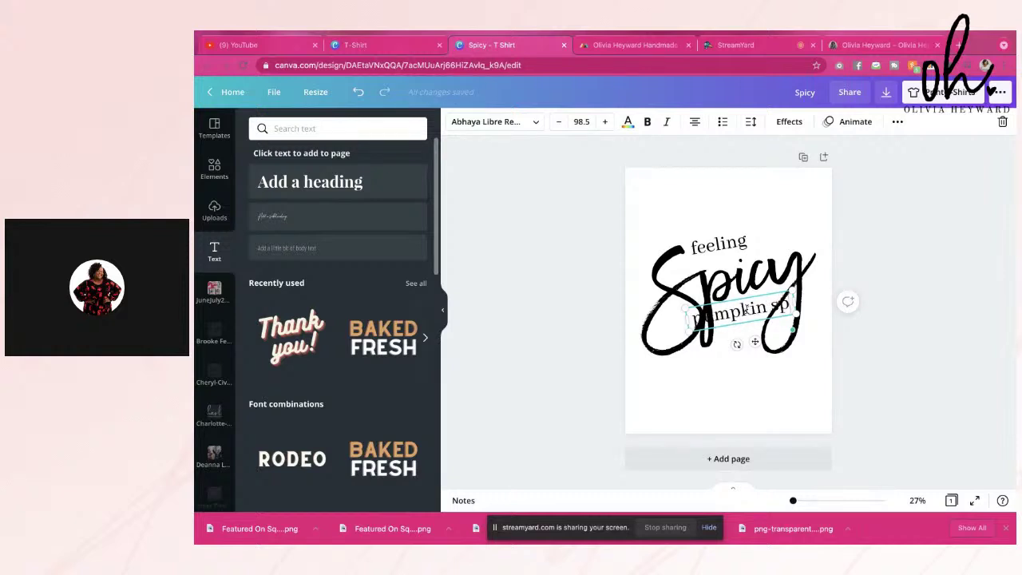
text(icy)
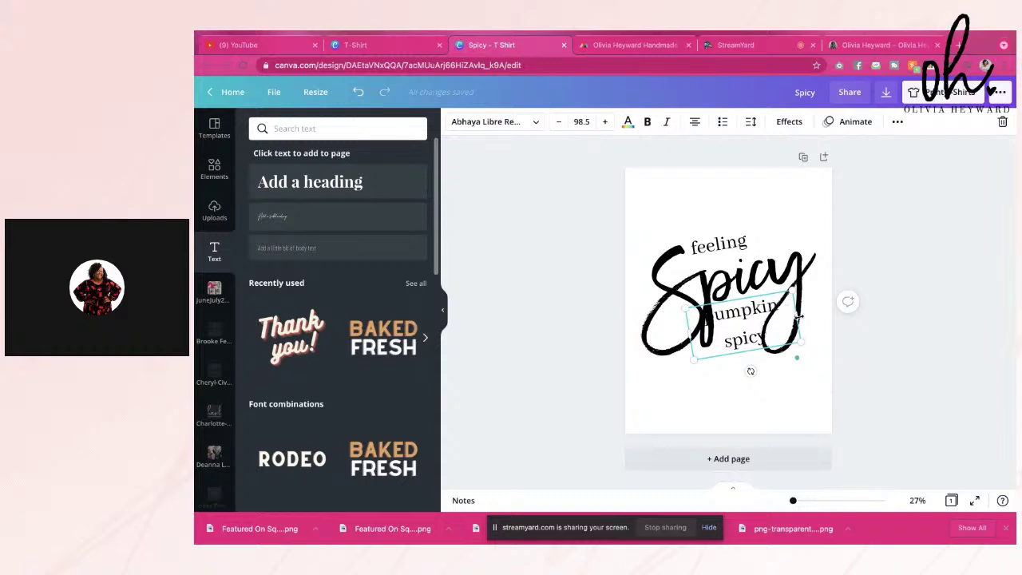
drag(806, 315, 824, 300)
Move the "pumpkin spicy" text clear of "Spicy" into the empty area near the bottom of the page.
click(662, 282)
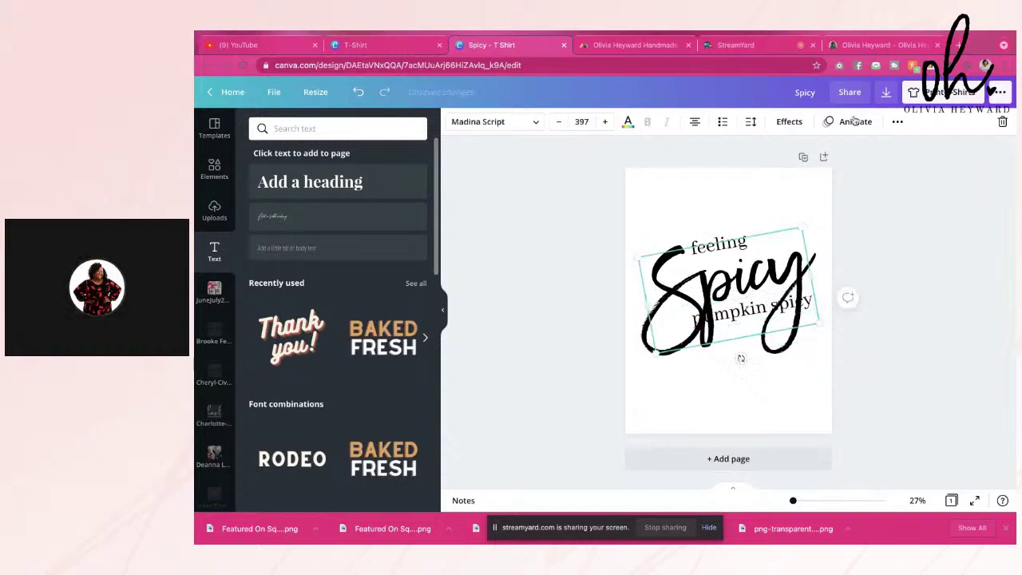
click(749, 315)
drag(765, 341, 766, 419)
Try a letter spacing of 35 on "Spicy", tighten the letters back together and reposition the word on the page.
click(762, 279)
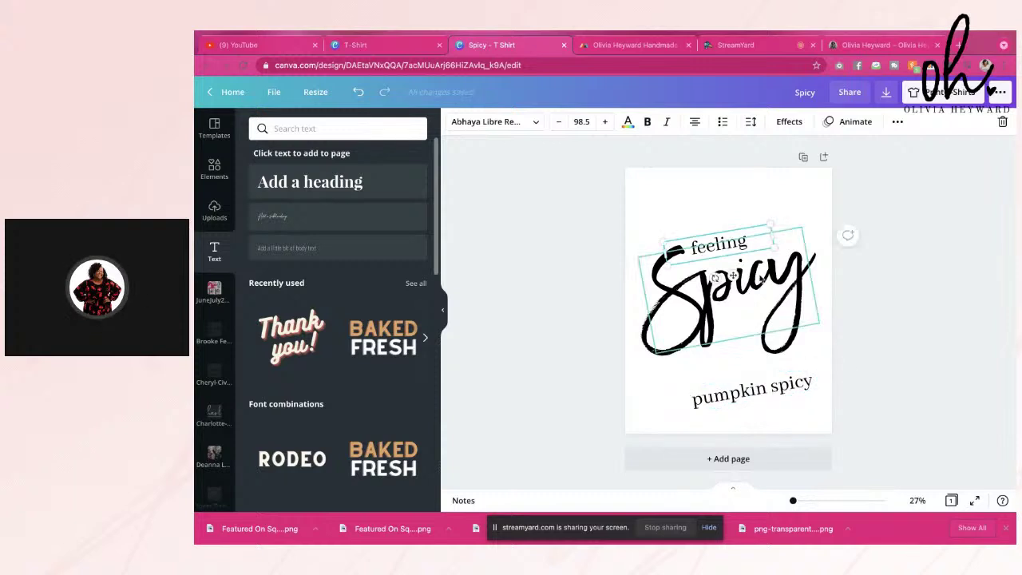
click(750, 121)
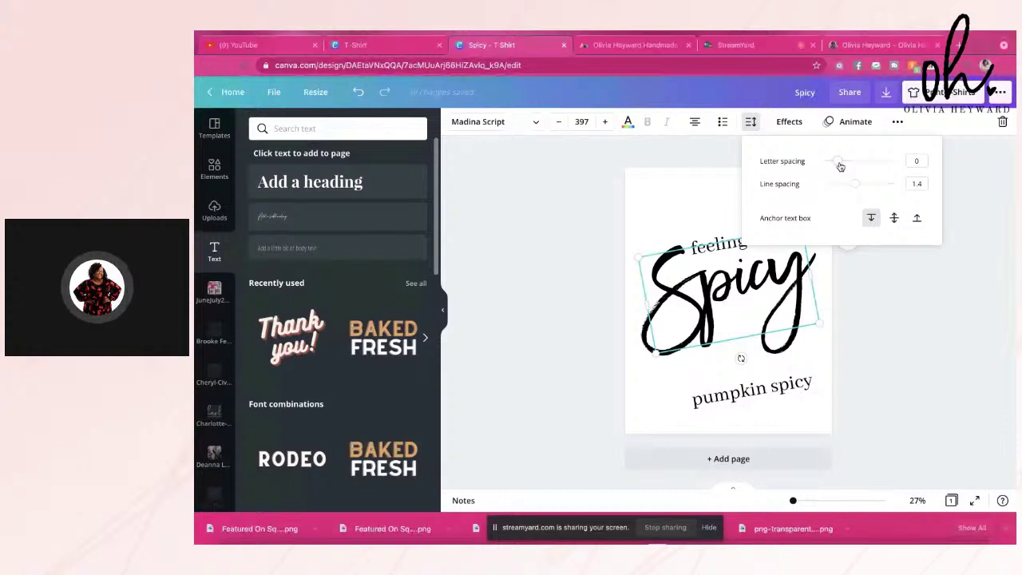
drag(840, 167, 839, 163)
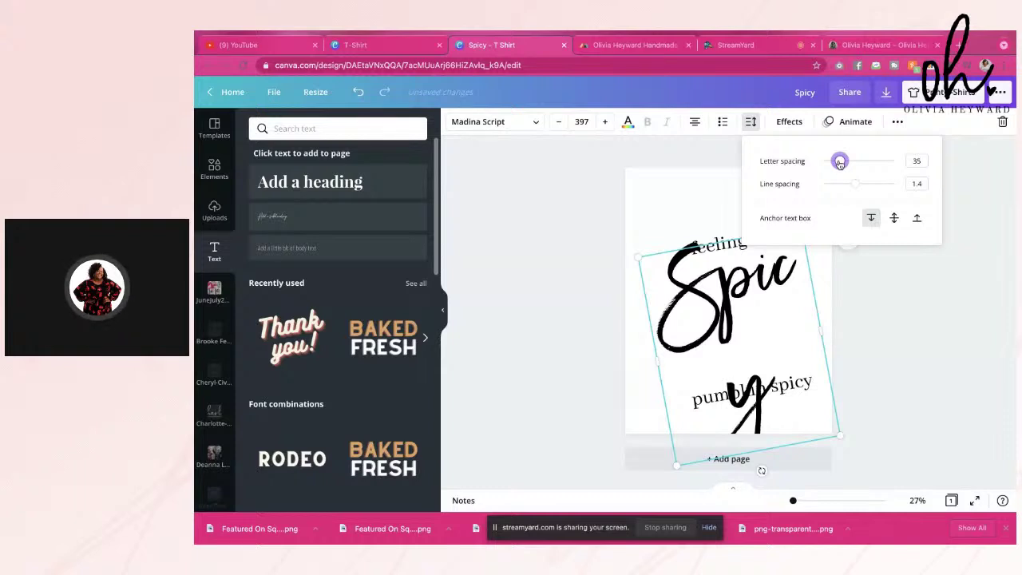
drag(839, 163, 839, 163)
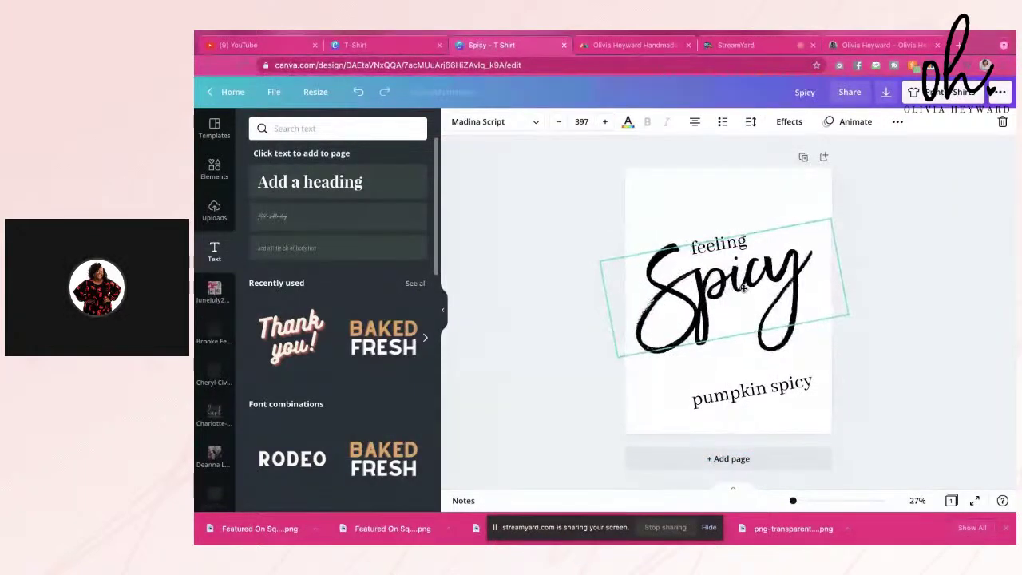
drag(744, 289, 747, 288)
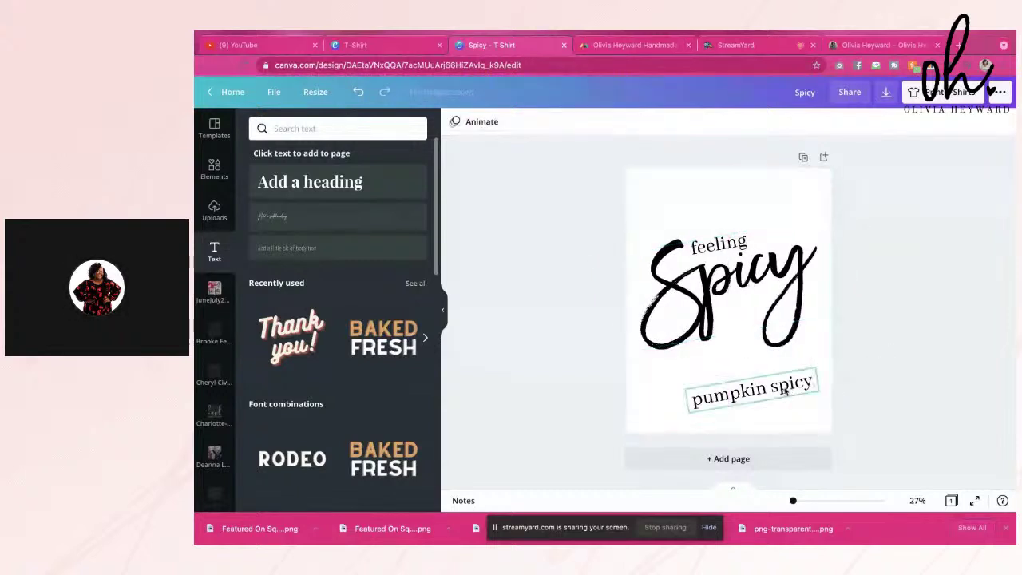
Stack "pumpkin spicy" on two lines just below "Spicy" and set its line spacing to 0.86.
drag(785, 389, 764, 354)
click(751, 121)
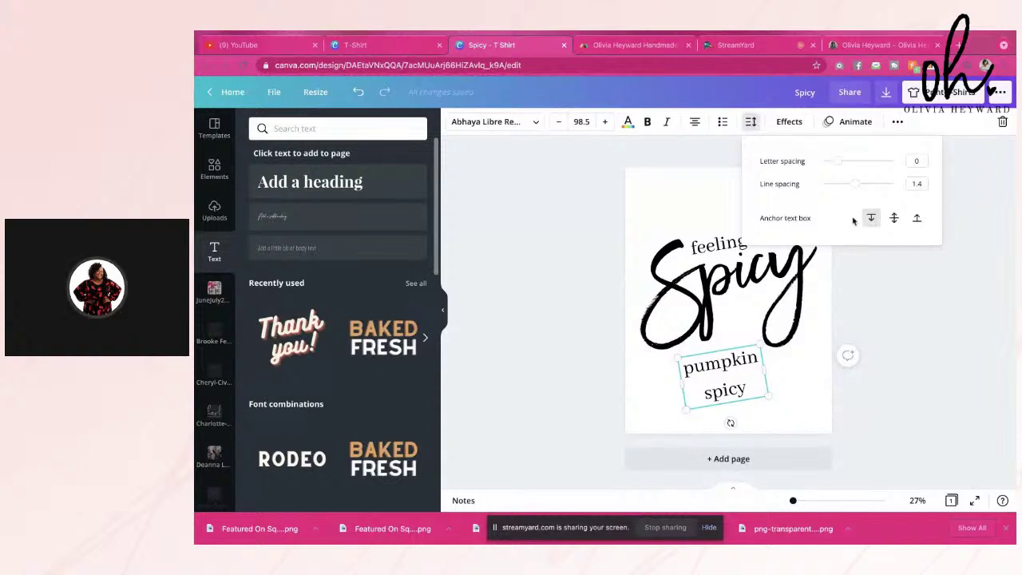
drag(859, 189, 836, 186)
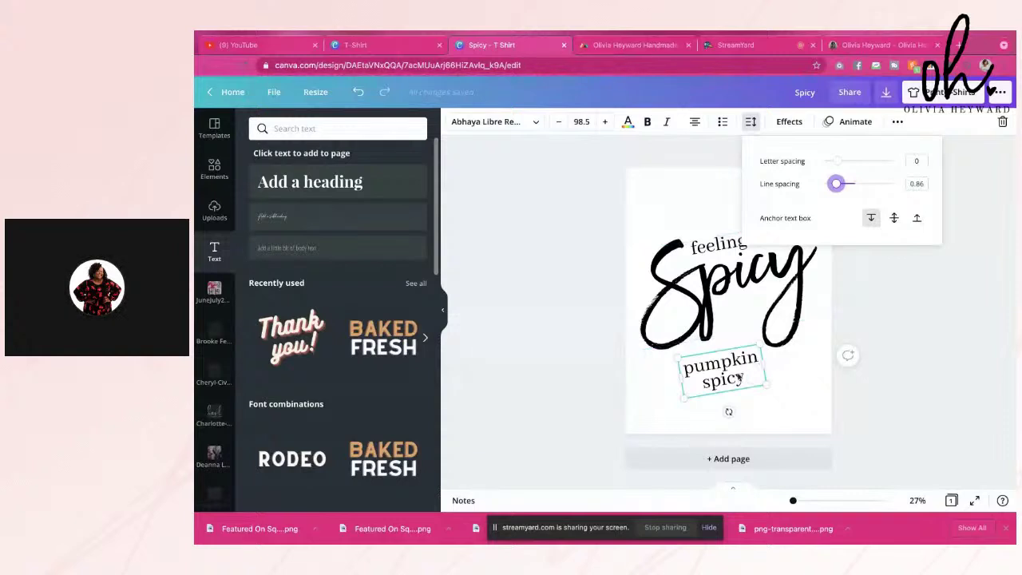
Shrink the stacked "pumpkin spicy" to about size 75.5 and tuck it between the tails of the p and y in "Spicy".
click(740, 375)
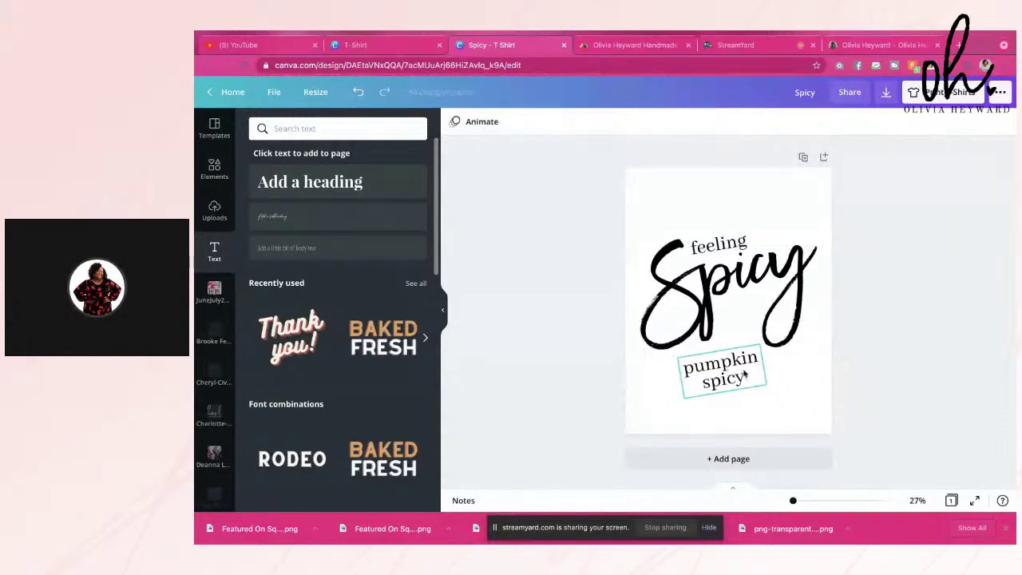
drag(759, 384, 744, 386)
mouse_move(746, 324)
mouse_down()
mouse_move(781, 312)
mouse_move(747, 312)
mouse_up()
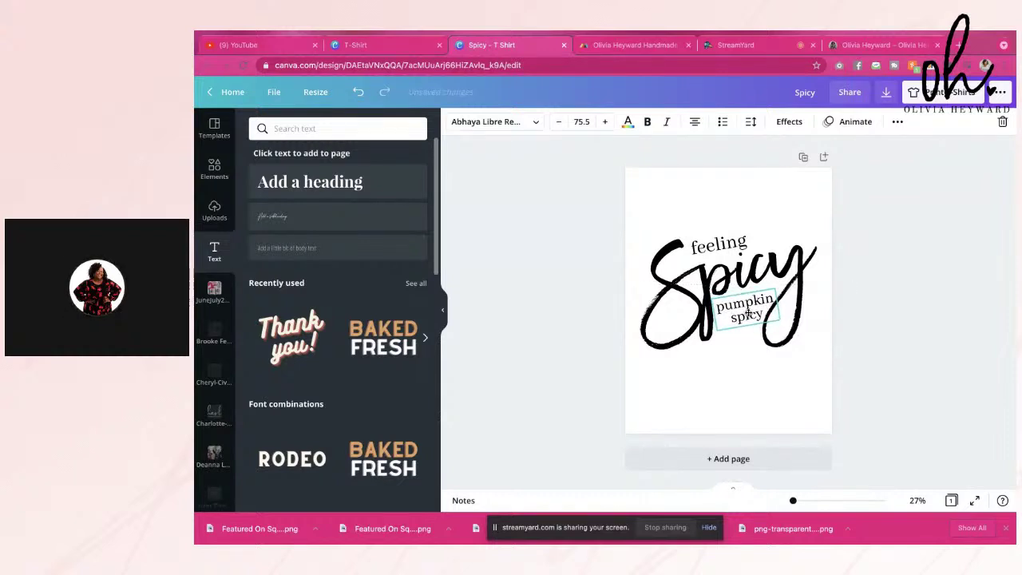
click(894, 209)
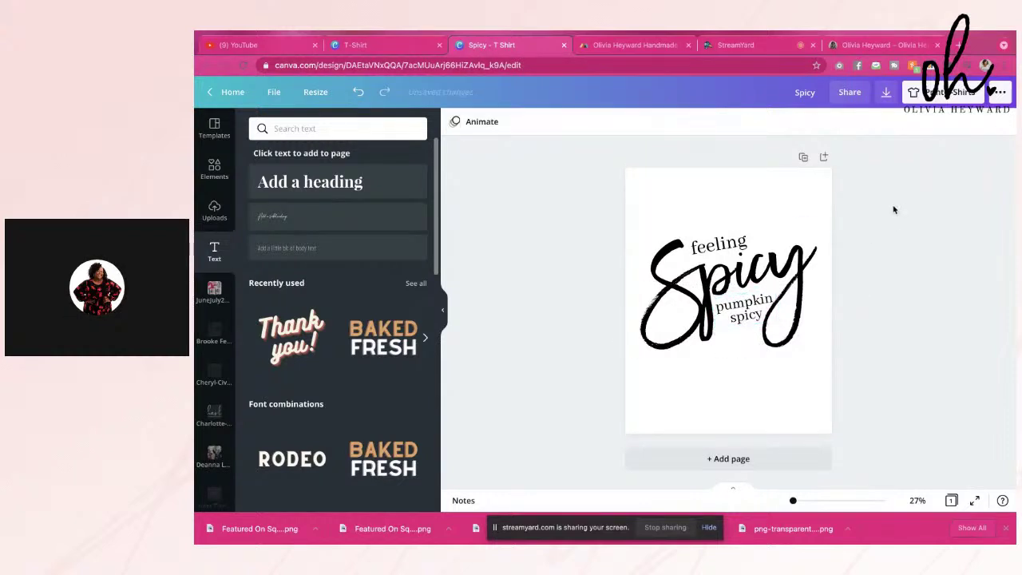
Nudge "feeling" slightly closer to the top of "Spicy" and deselect it.
click(744, 240)
drag(745, 237, 748, 240)
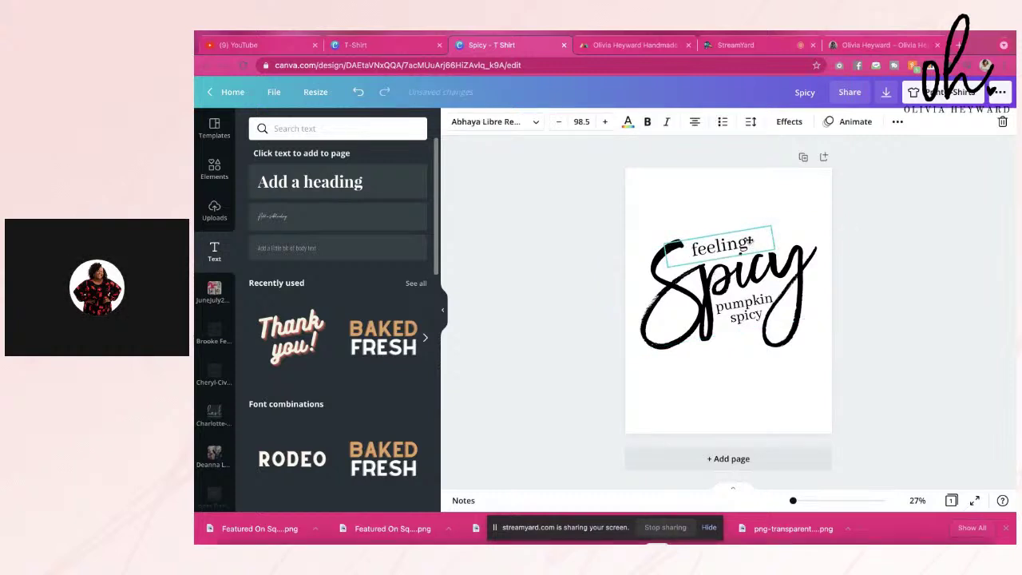
click(899, 222)
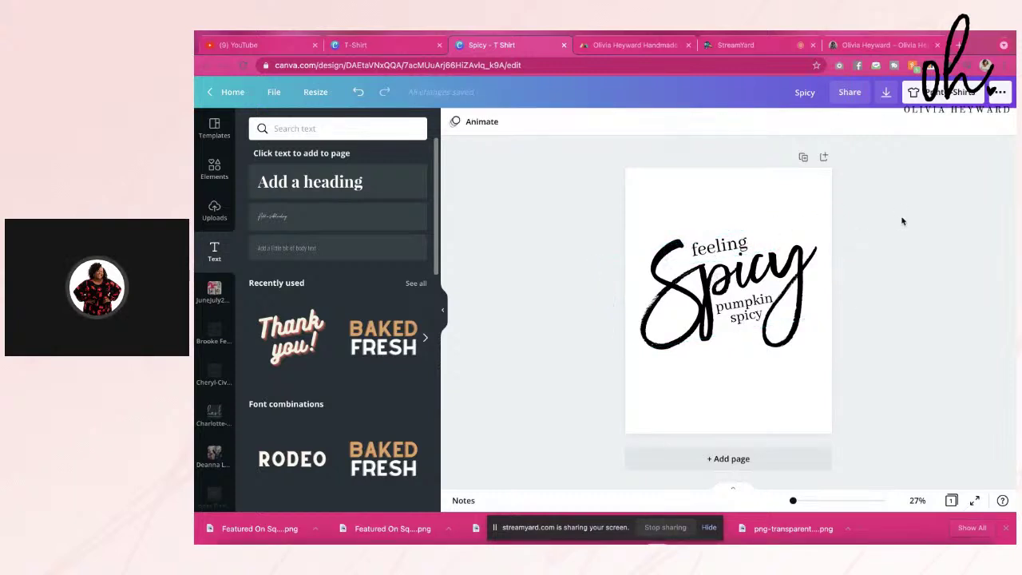
Try searching the text designs for "pumpkin".
click(278, 132)
text(puppkin)
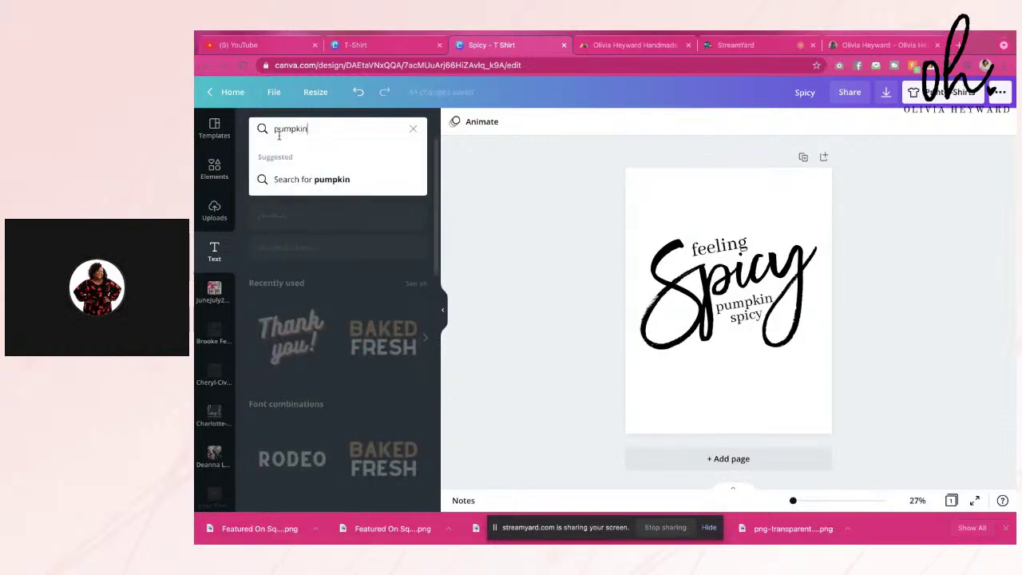
key(Return)
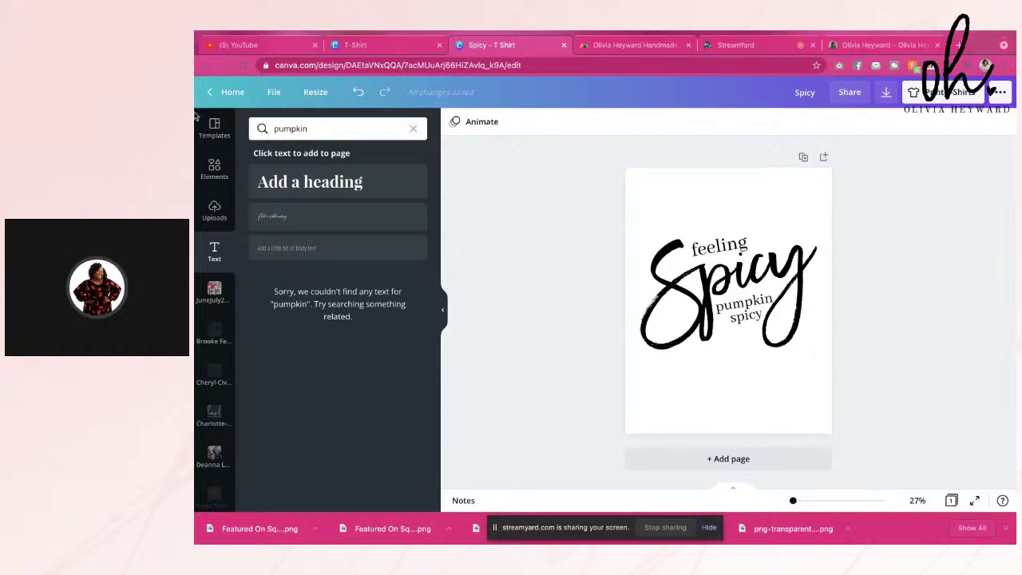
Search the design elements for "pumpkins".
click(216, 169)
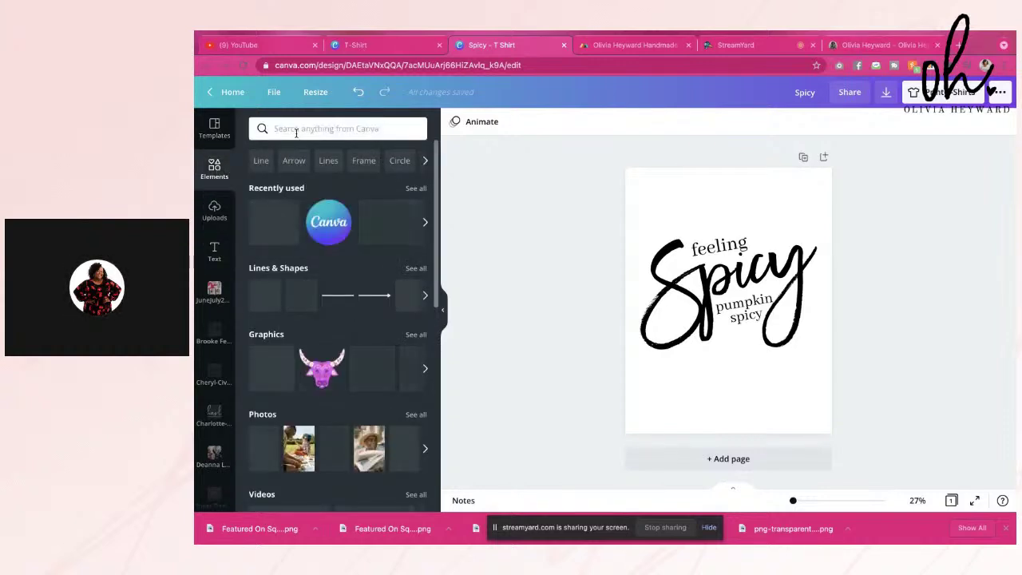
click(296, 130)
text(pu)
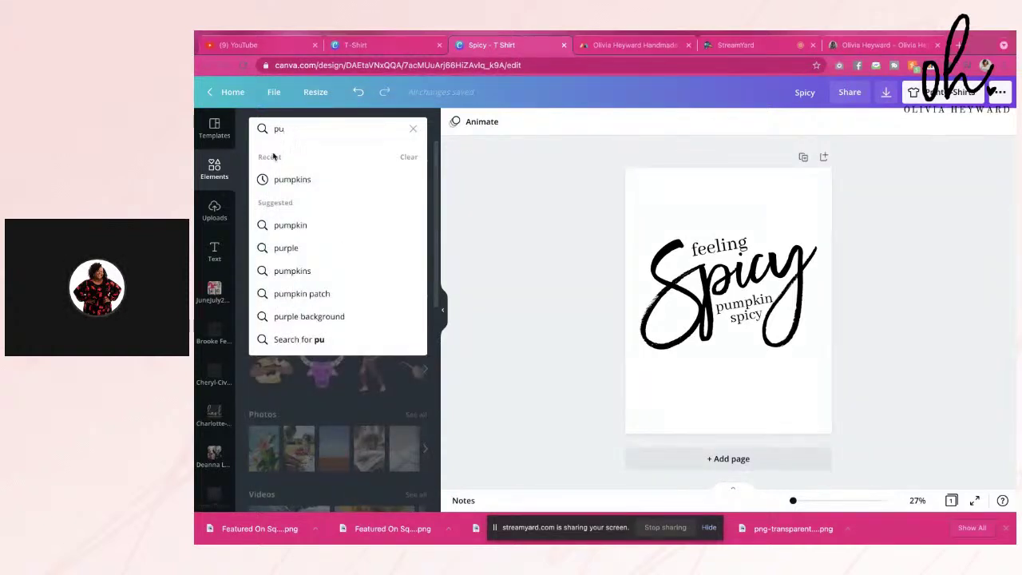
click(273, 179)
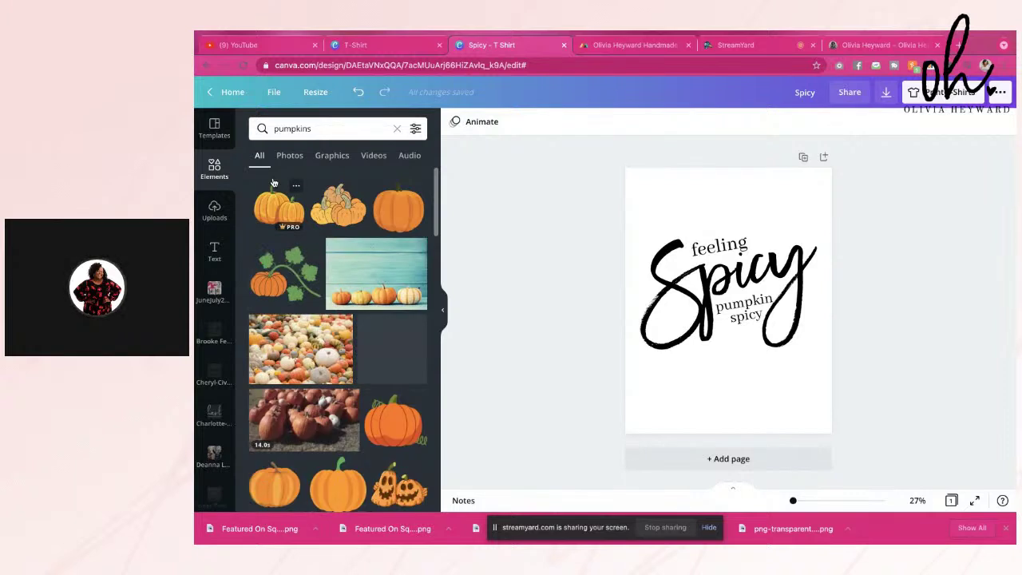
Add the faceless ribbed orange pumpkin graphic from the search results to the page and delete its duplicate copy.
scroll(319, 329, down, 5)
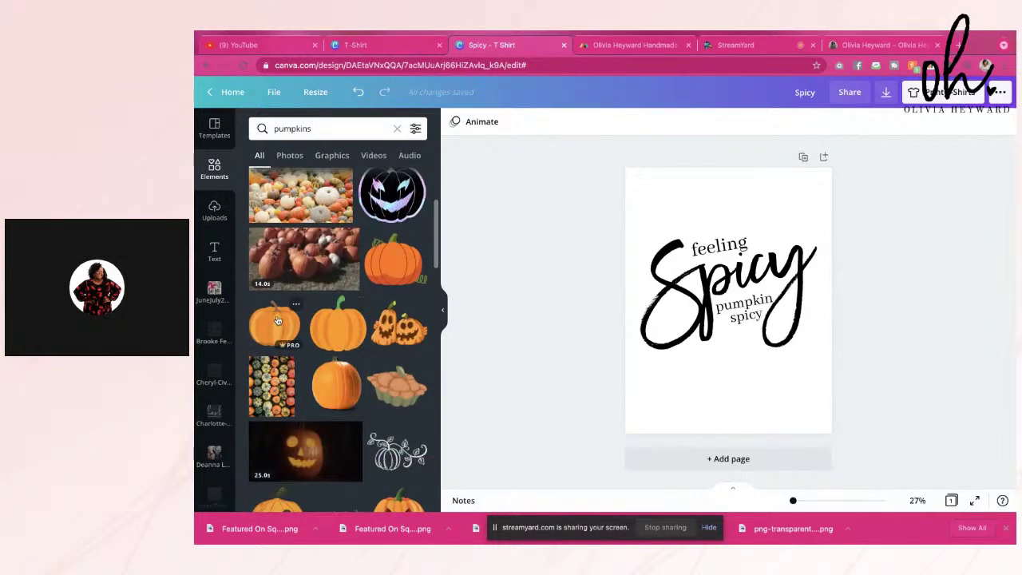
scroll(277, 320, down, 3)
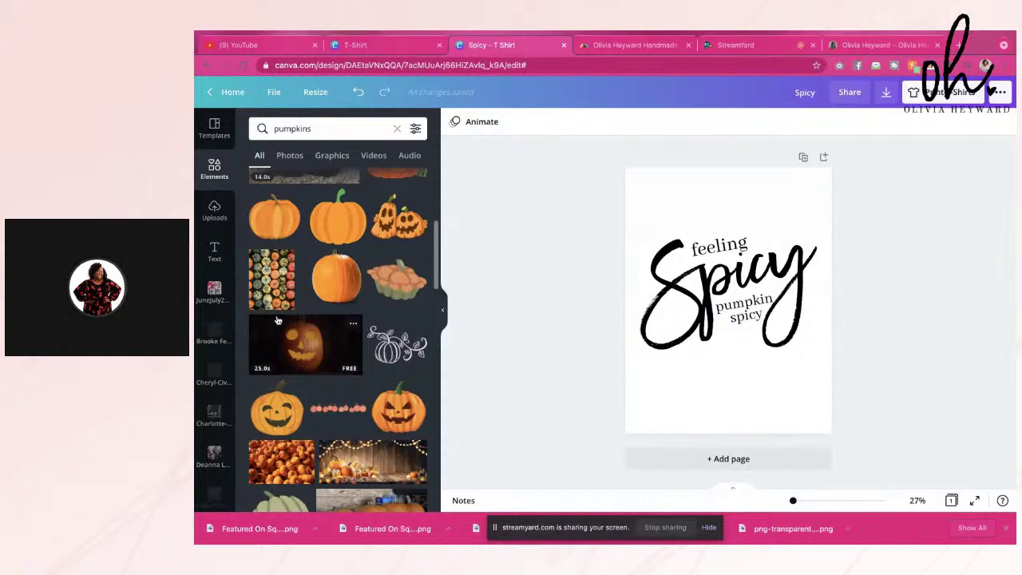
scroll(277, 320, down, 5)
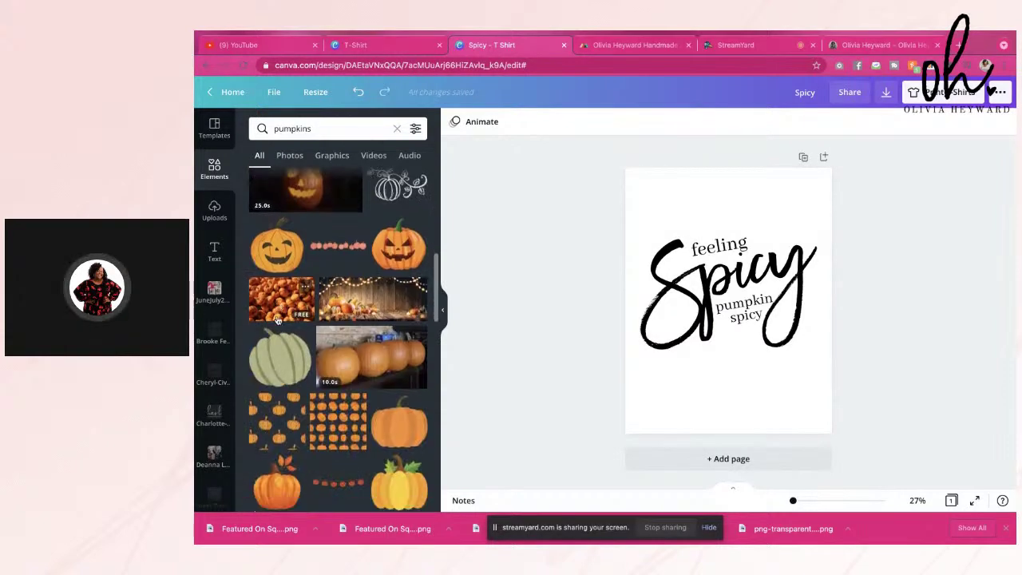
scroll(277, 320, down, 7)
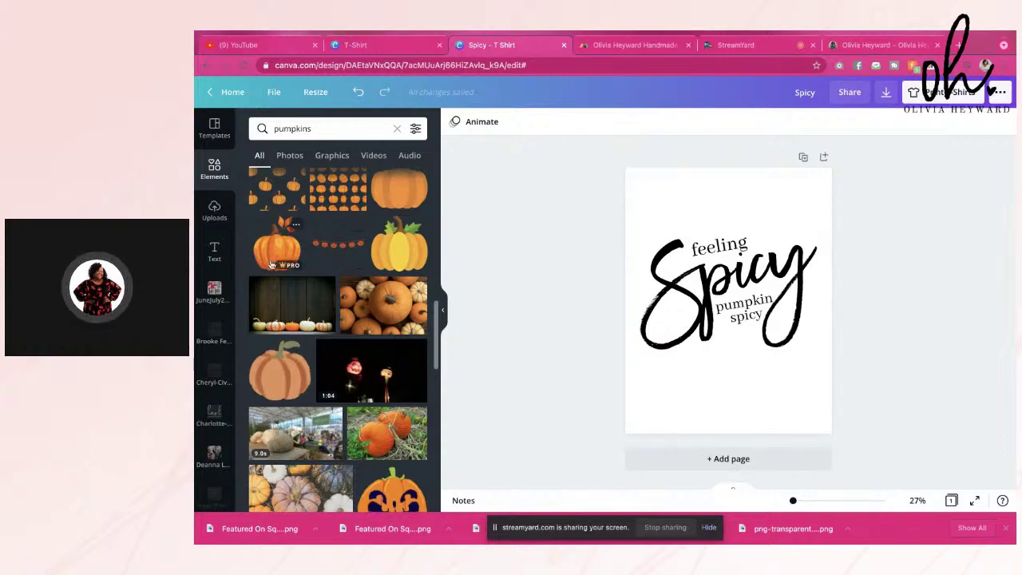
scroll(290, 388, down, 6)
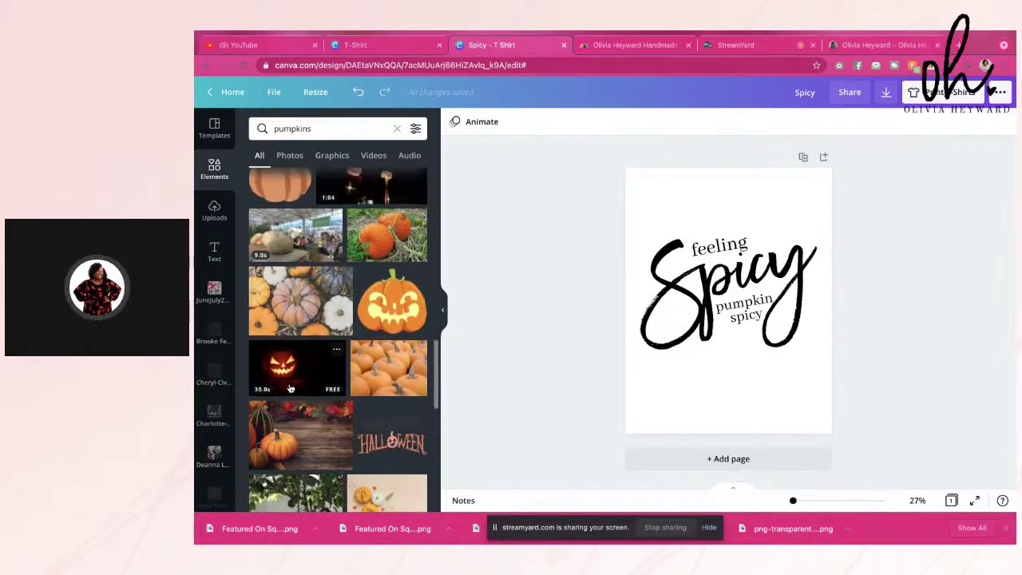
scroll(290, 388, down, 8)
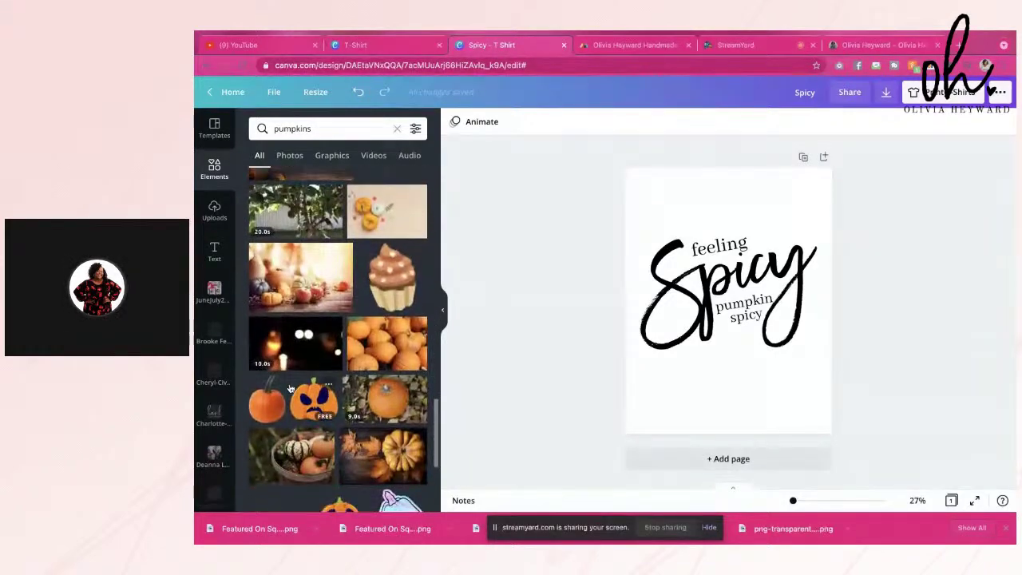
scroll(291, 388, down, 6)
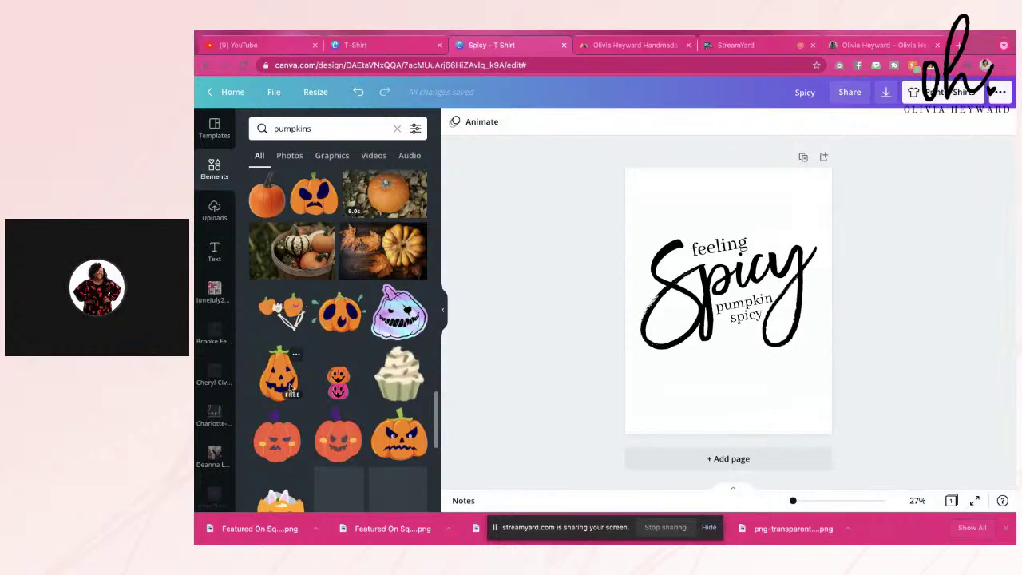
scroll(289, 388, down, 7)
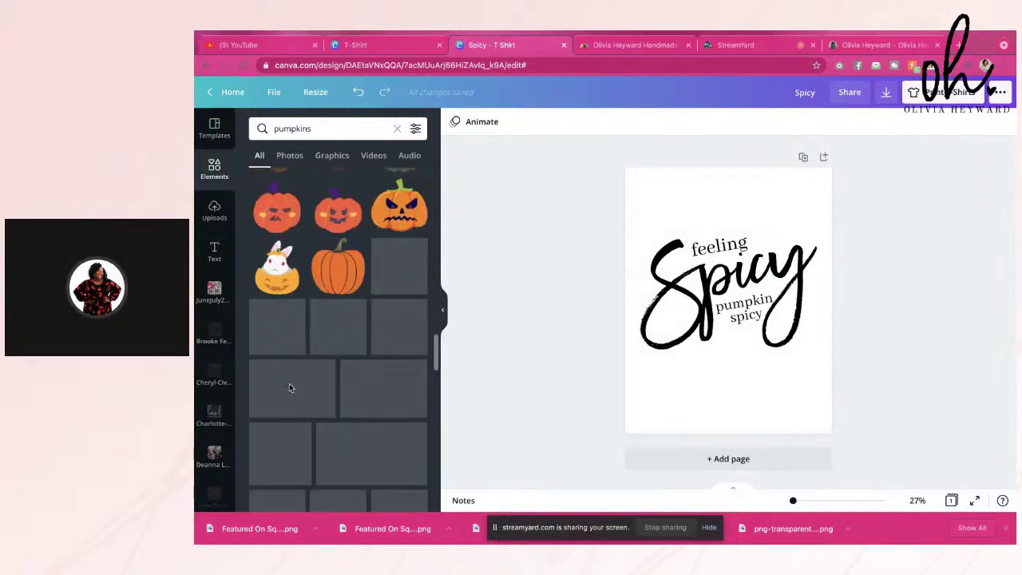
scroll(290, 388, up, 4)
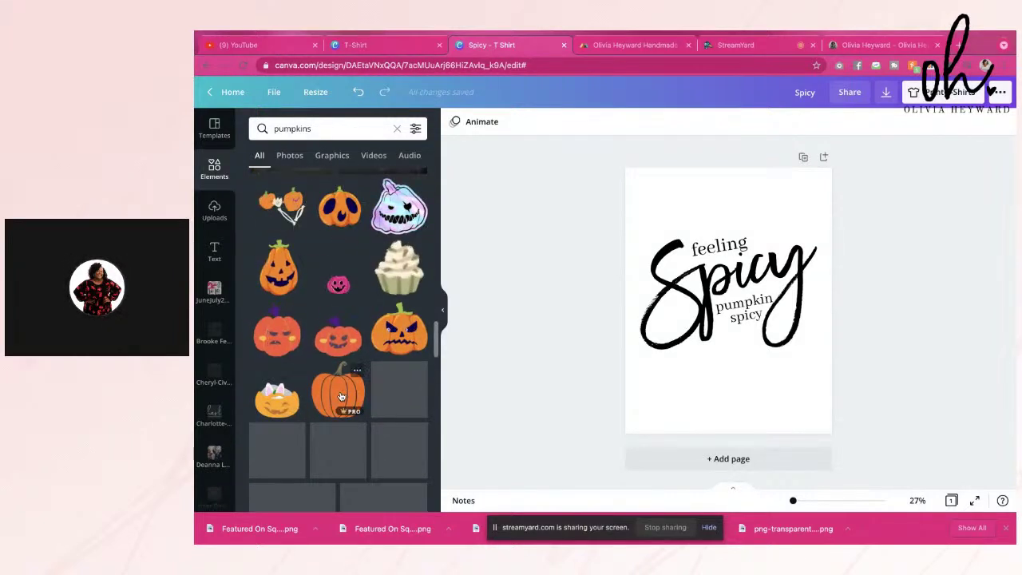
click(340, 397)
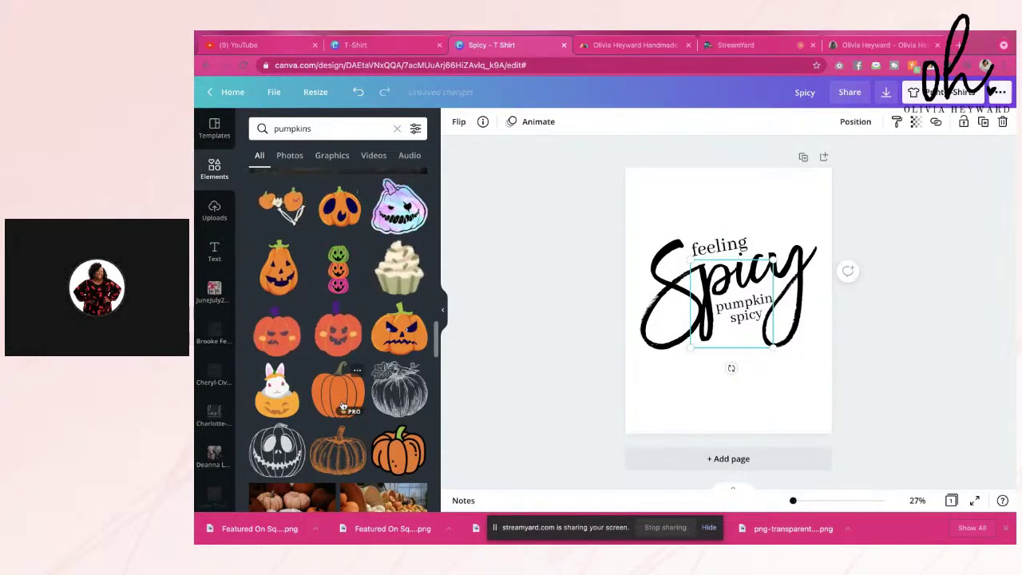
click(343, 407)
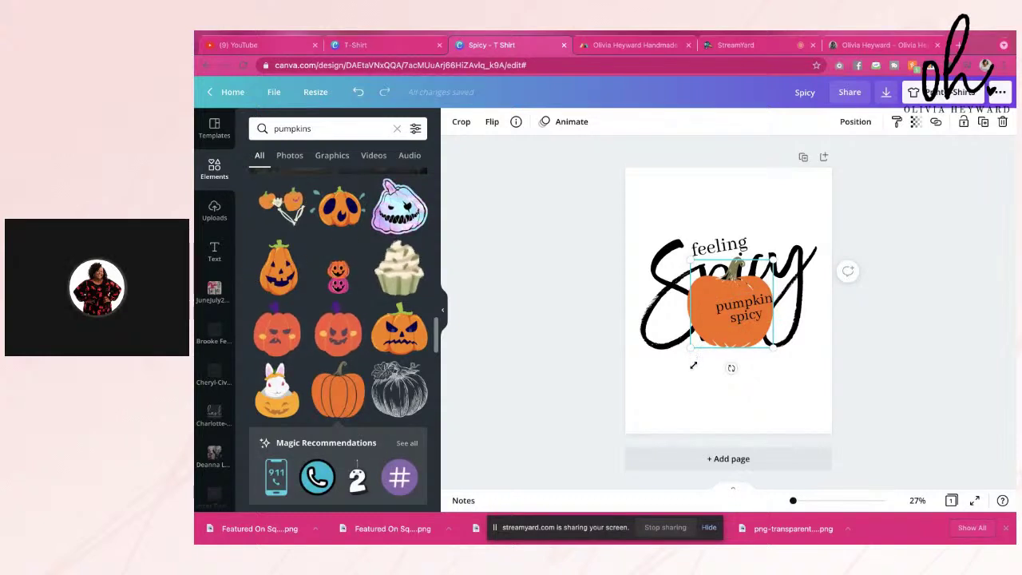
drag(719, 328, 708, 408)
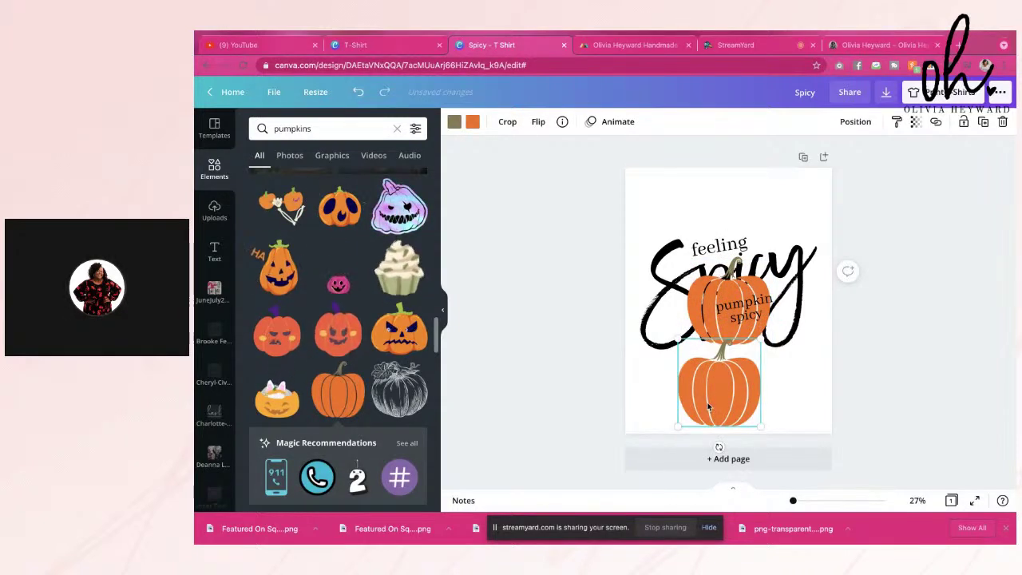
key(Delete)
Shrink the orange pumpkin, place it inside the lower loop of the S in "Spicy" and deselect it.
click(719, 297)
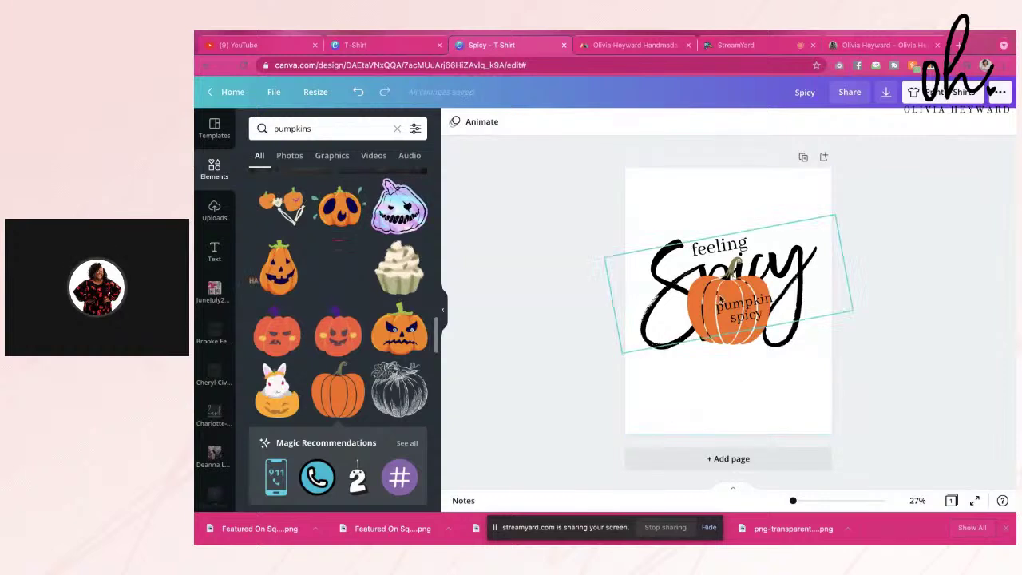
click(705, 294)
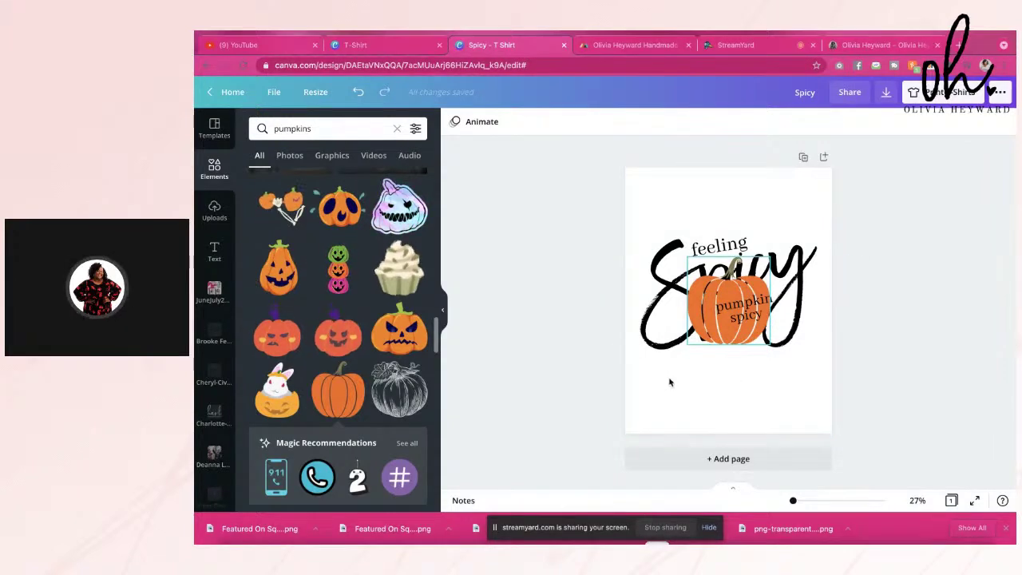
drag(669, 382, 671, 384)
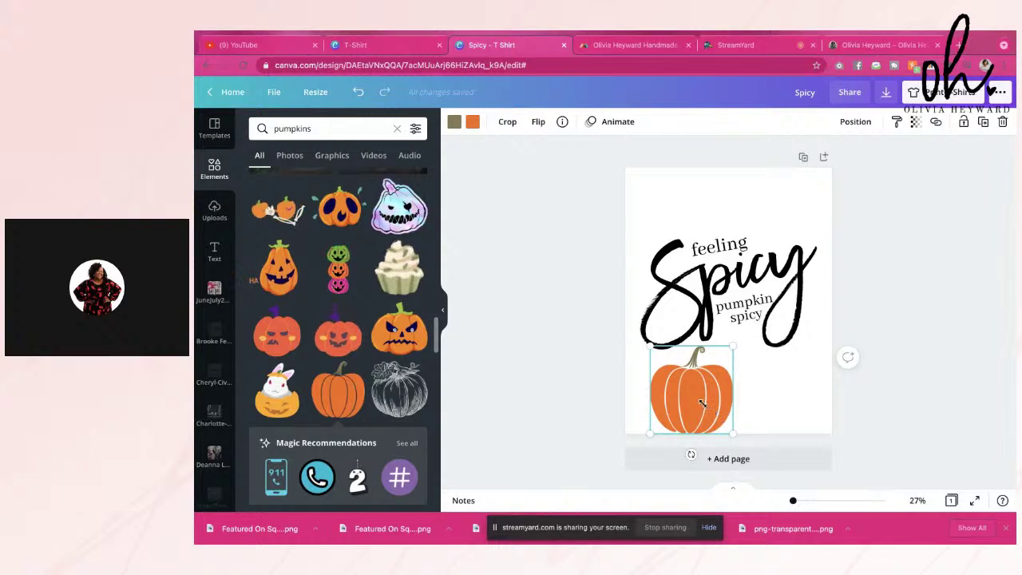
drag(695, 397, 673, 324)
click(887, 218)
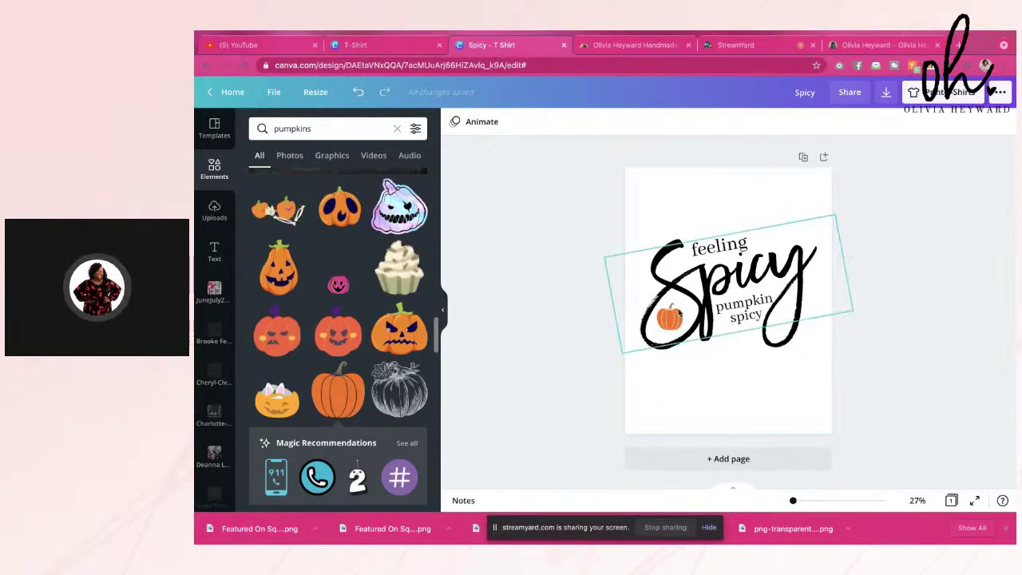
click(671, 321)
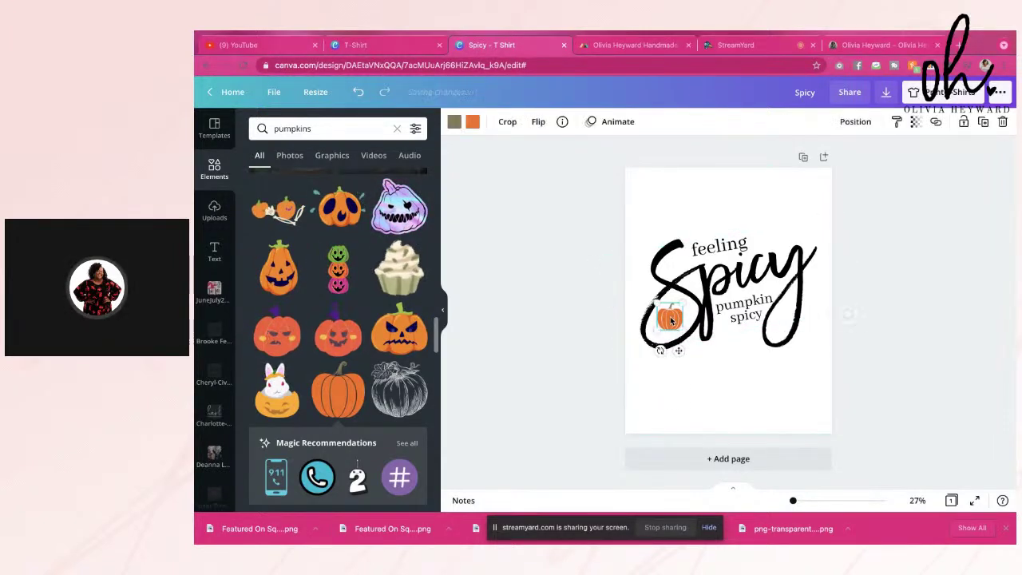
click(700, 195)
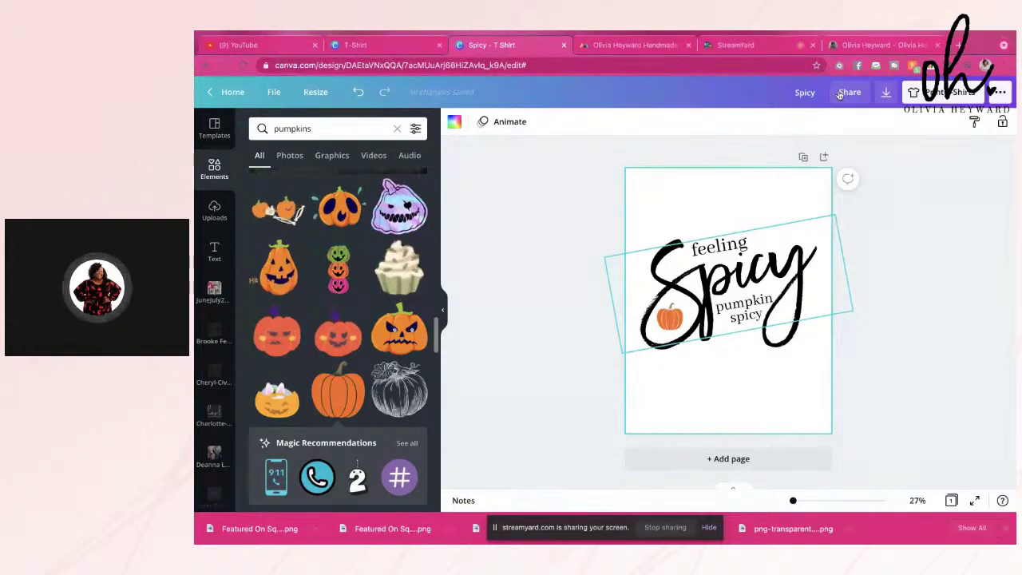
Switch to StreamYard to check the live chat comments and return to the Spicy T-shirt design in Canva.
click(771, 46)
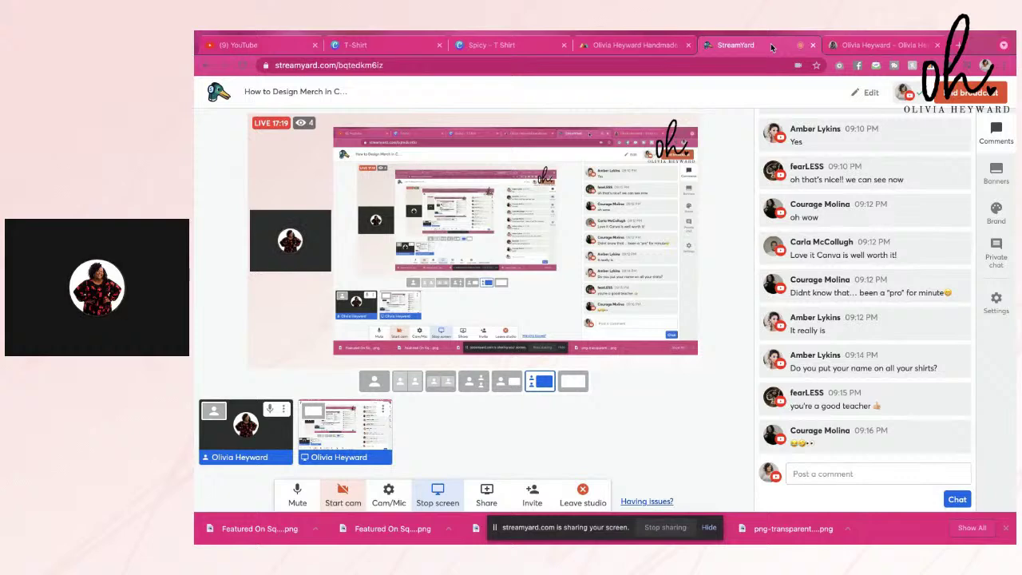
click(858, 48)
click(524, 42)
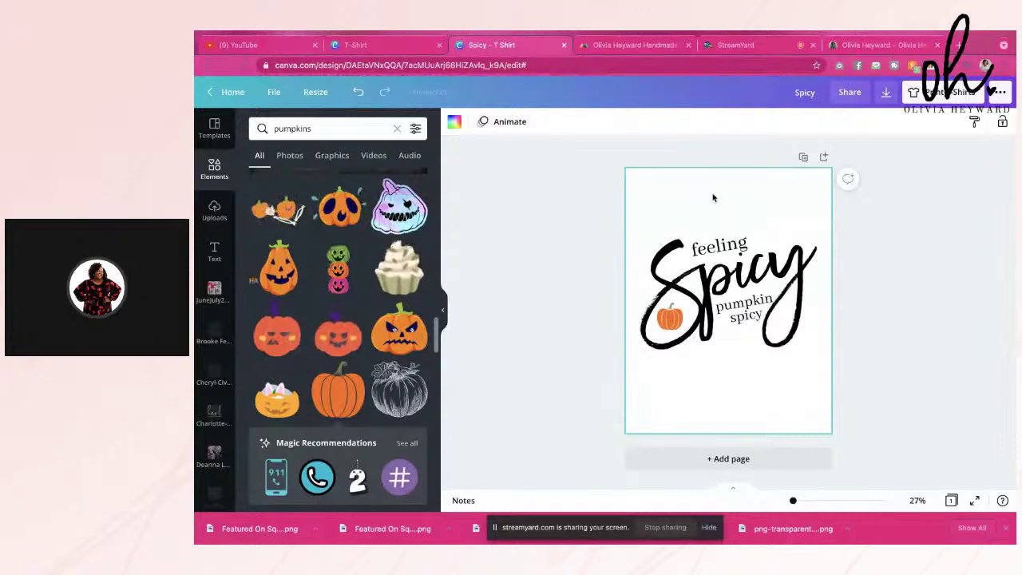
click(526, 227)
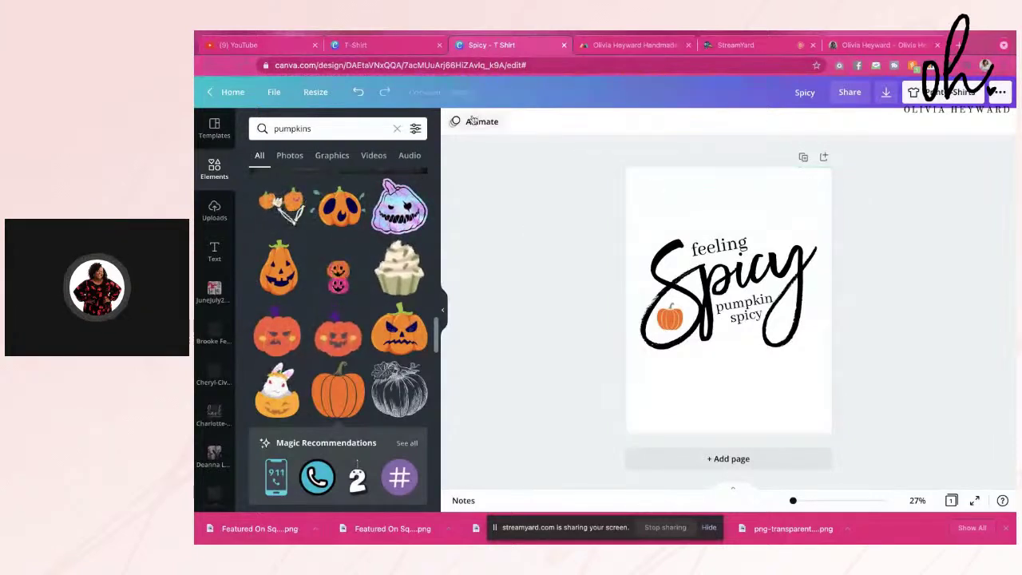
Try orange, magenta, blue, gold and dark purple as the page background and settle on black.
click(639, 184)
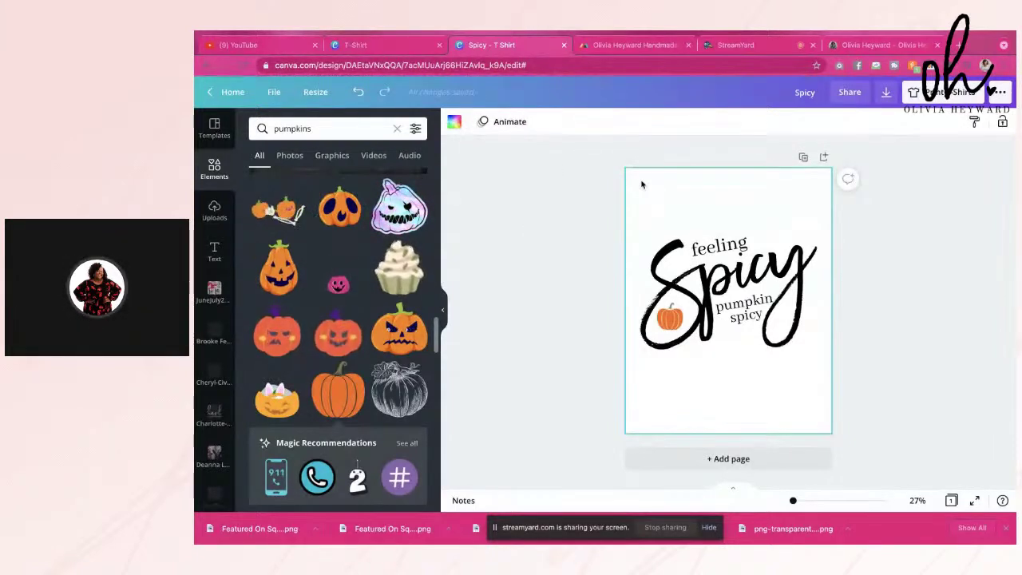
click(452, 122)
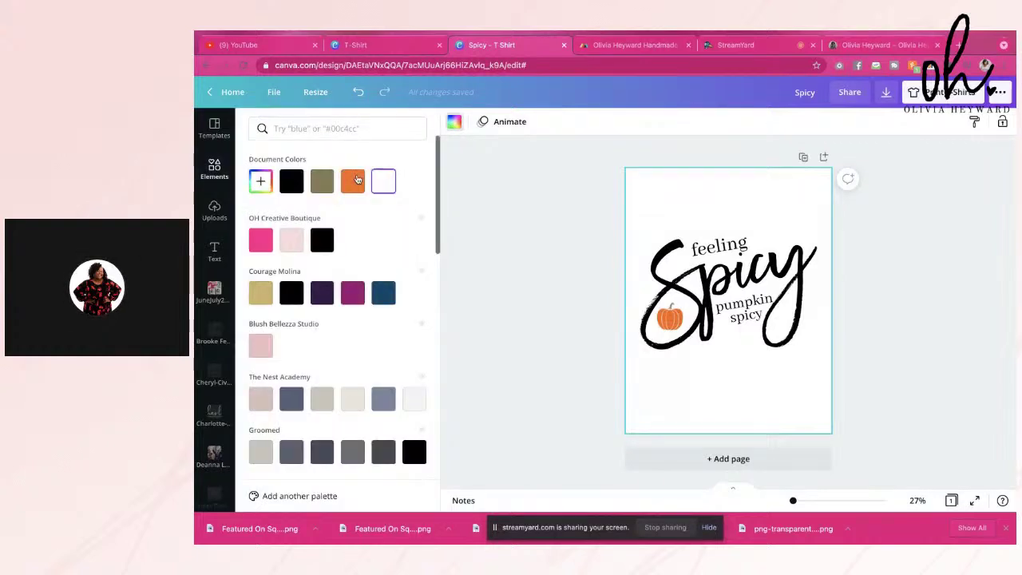
click(293, 183)
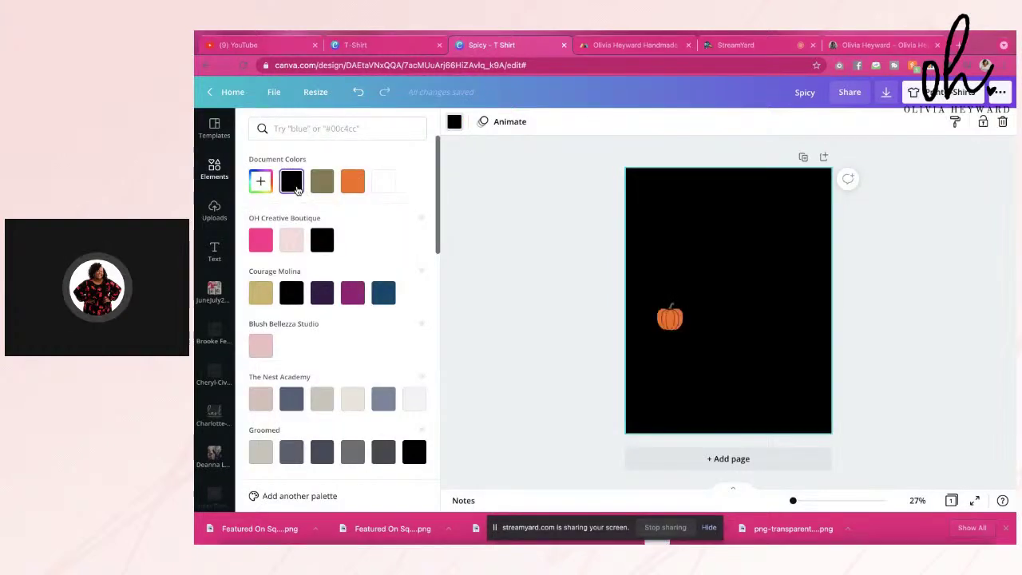
click(347, 185)
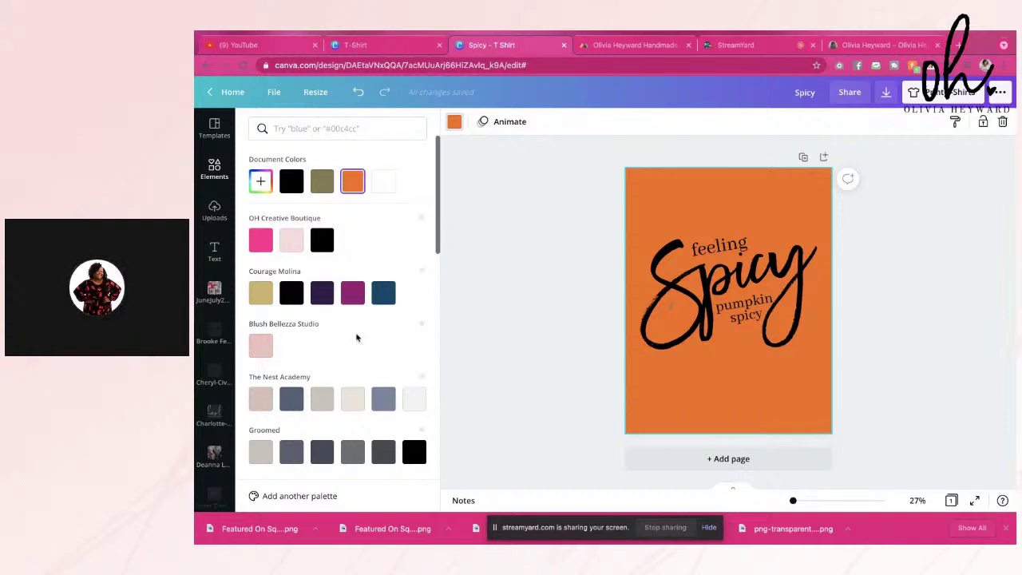
click(352, 293)
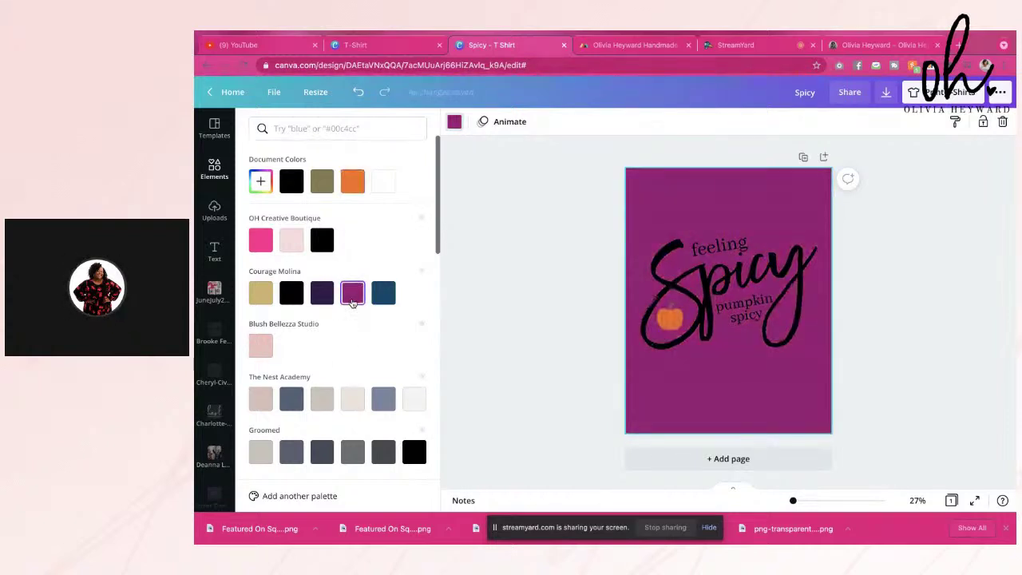
click(384, 296)
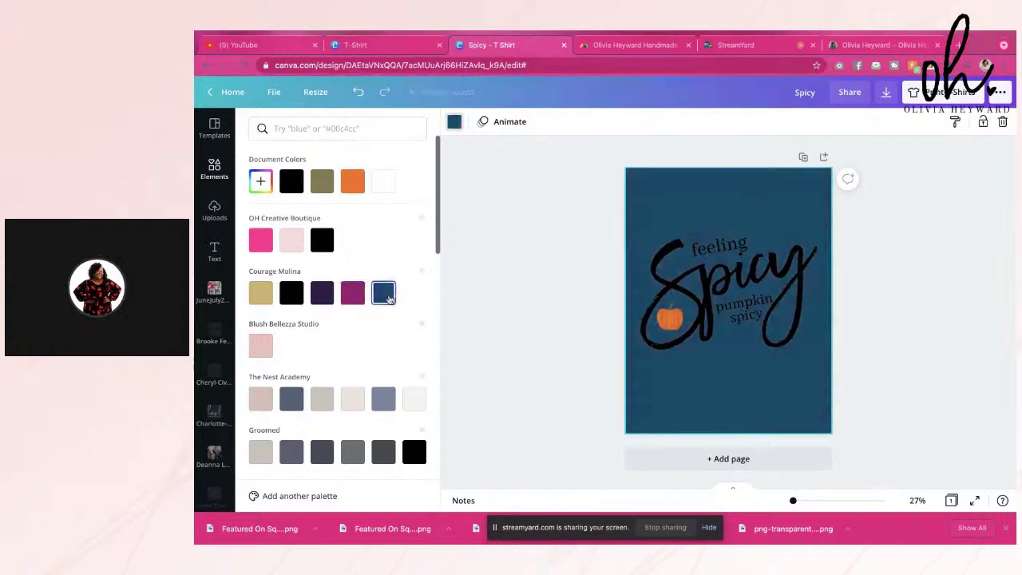
click(263, 295)
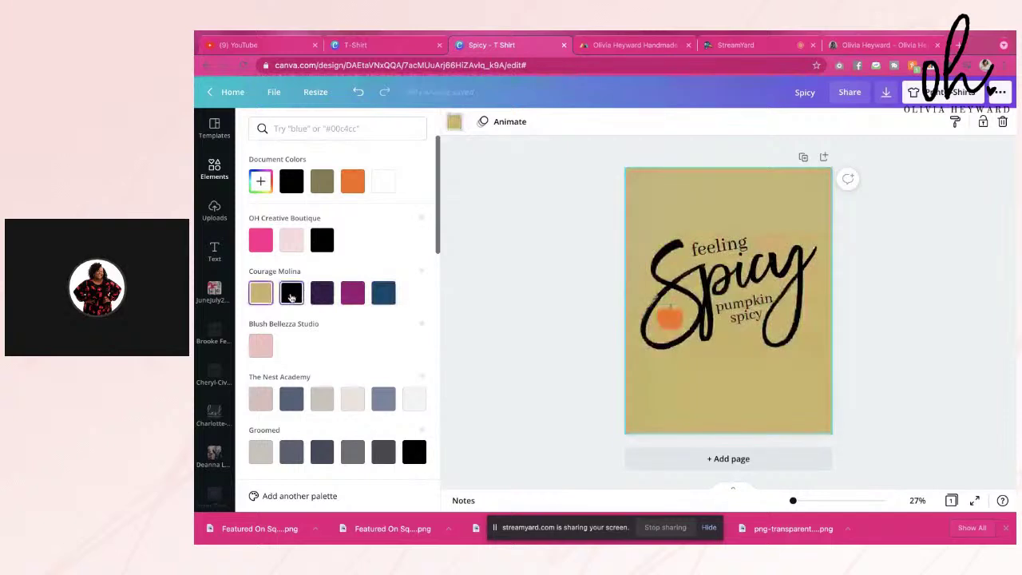
click(292, 295)
click(322, 293)
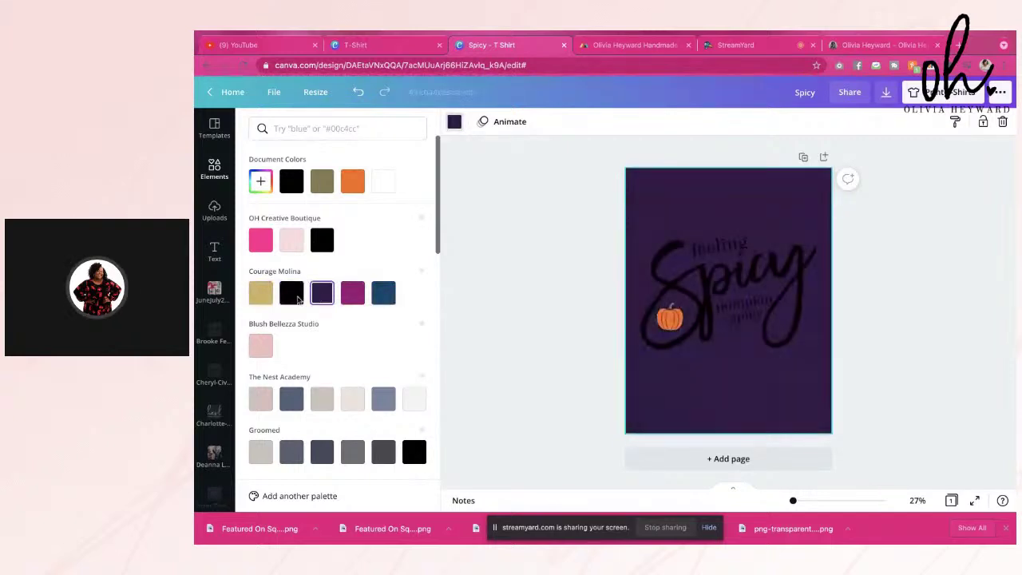
click(297, 299)
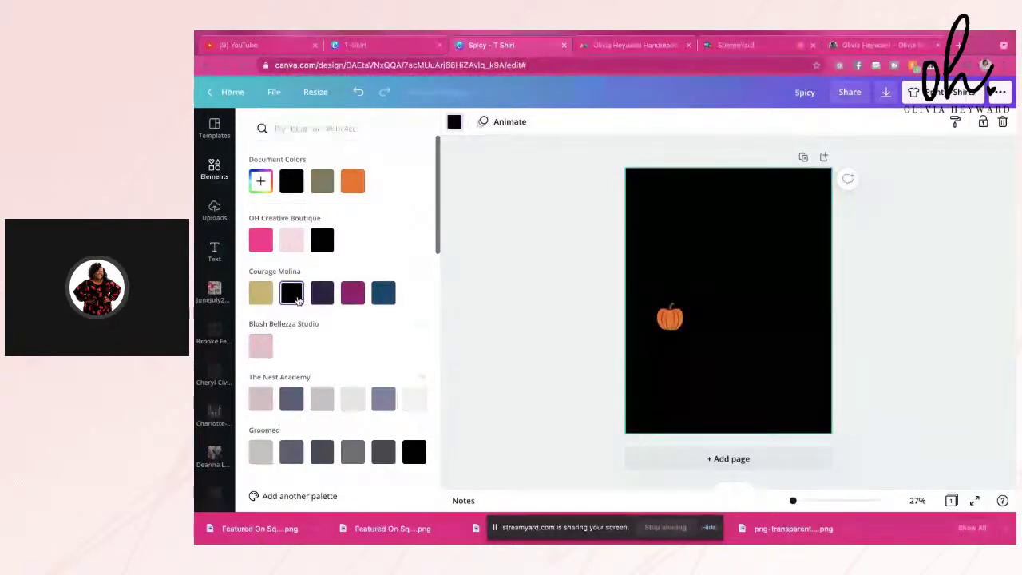
Set the page background to orange, recolor the "feeling" text white and apply that change to all black lettering.
click(352, 182)
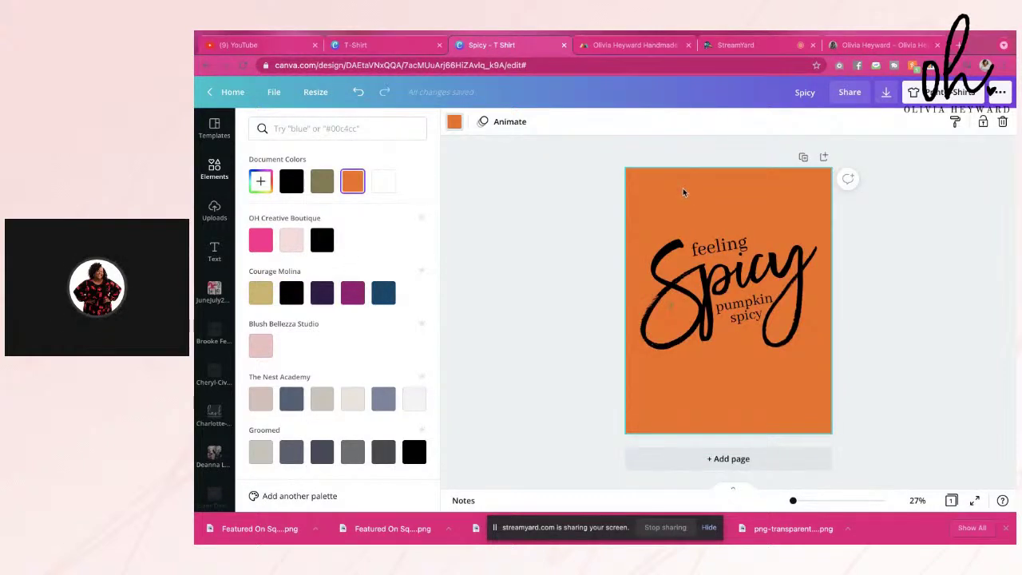
click(672, 249)
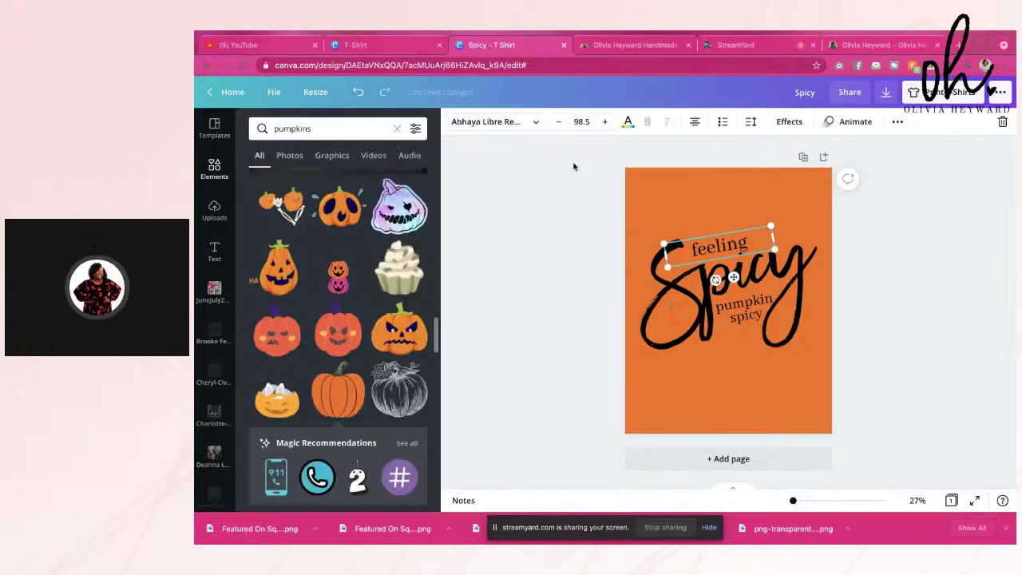
click(628, 121)
scroll(319, 311, down, 2)
scroll(306, 311, down, 2)
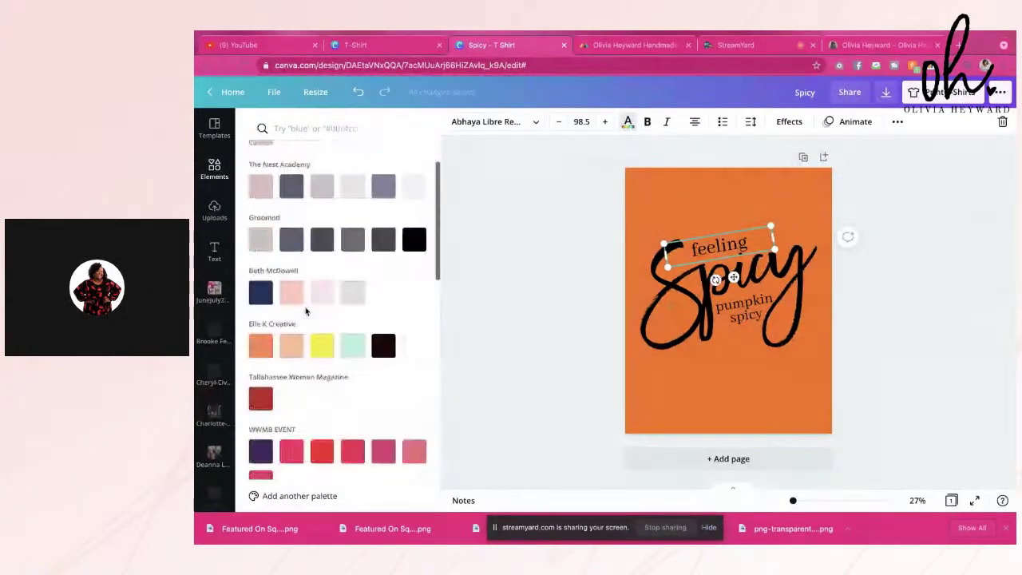
click(414, 346)
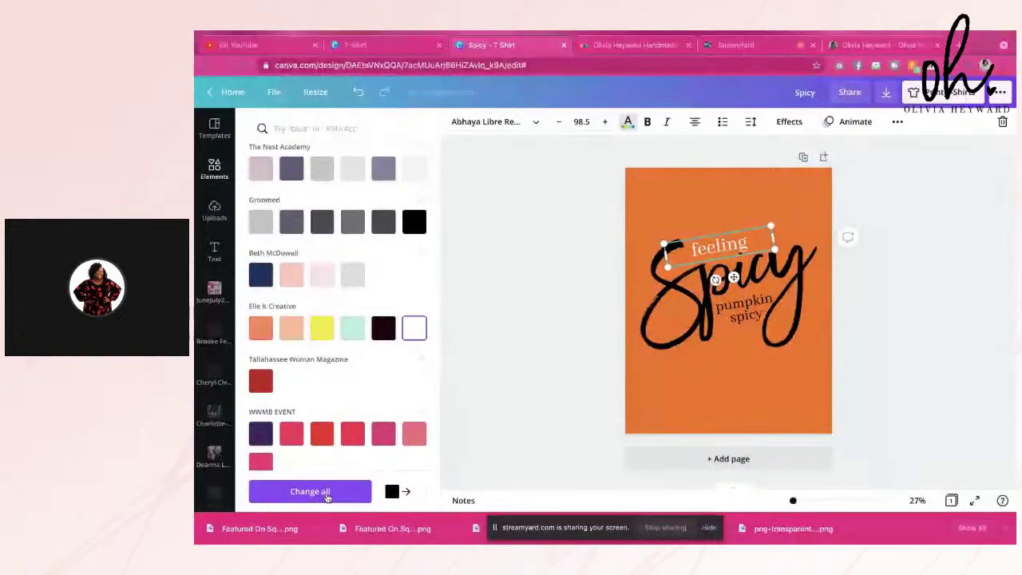
click(326, 493)
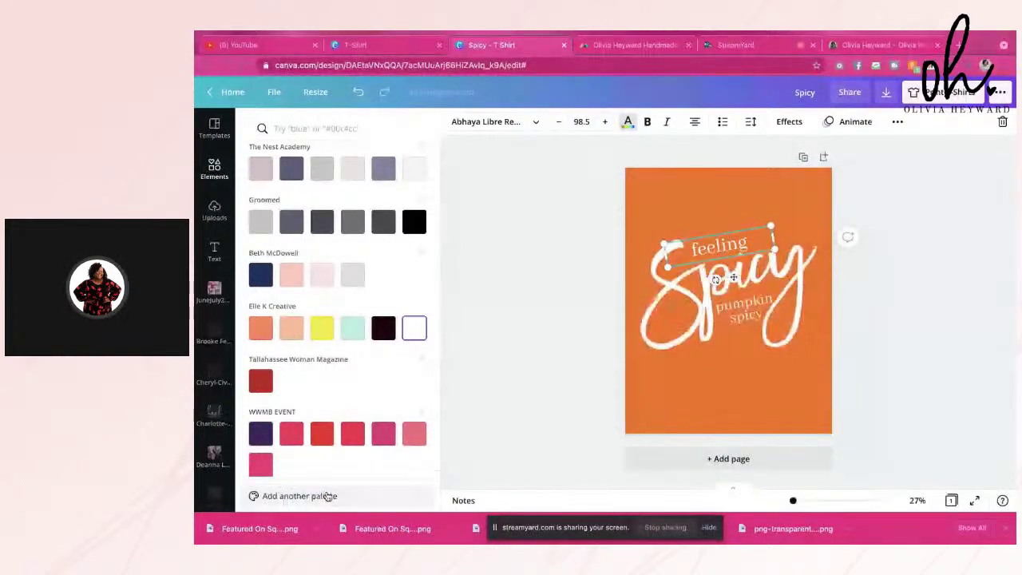
click(908, 306)
Recolor the small pumpkin's orange body and green stem white, undoing the replacement of orange across the whole design, and deselect it.
click(671, 318)
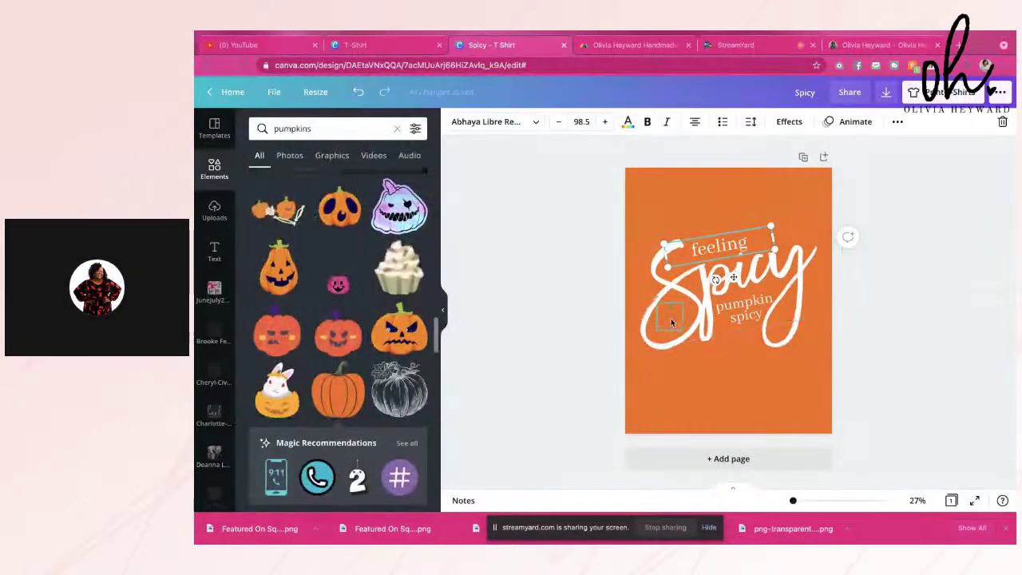
click(671, 318)
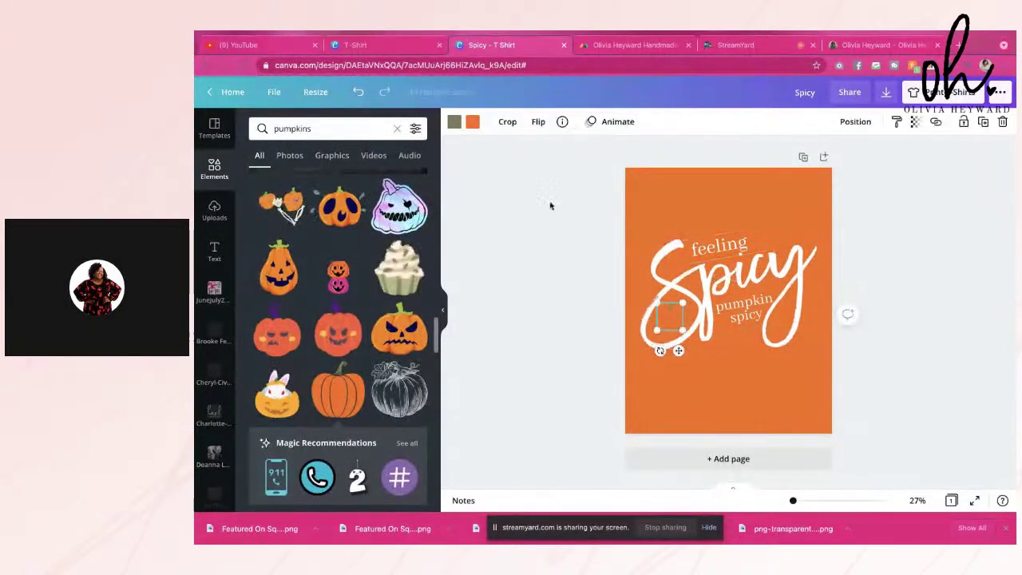
click(473, 122)
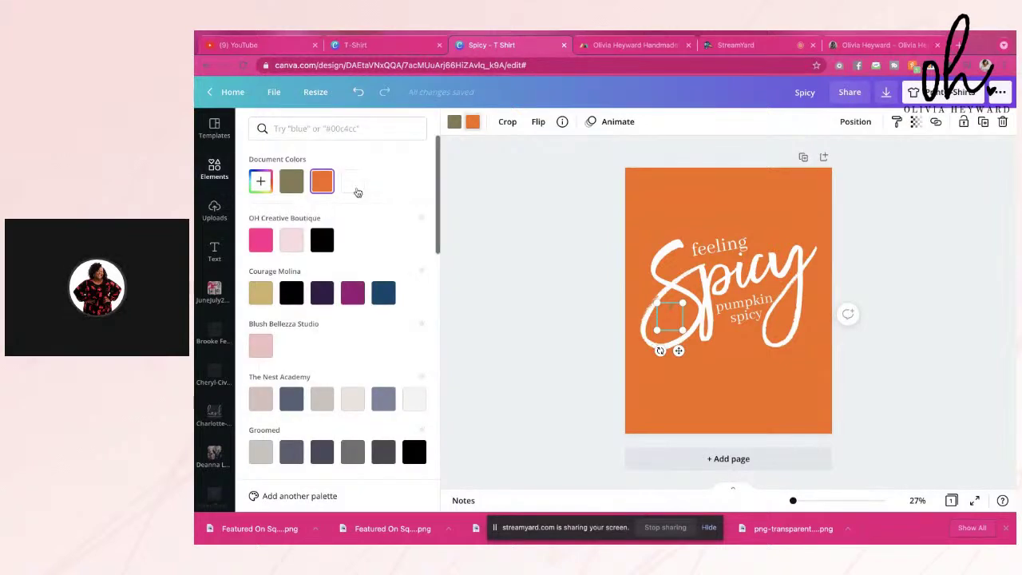
click(356, 188)
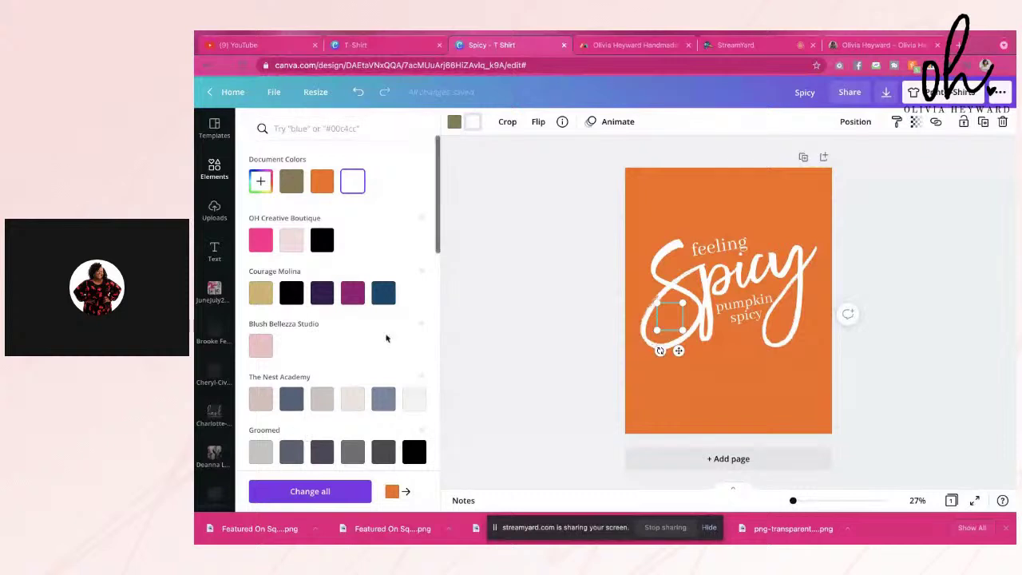
click(316, 494)
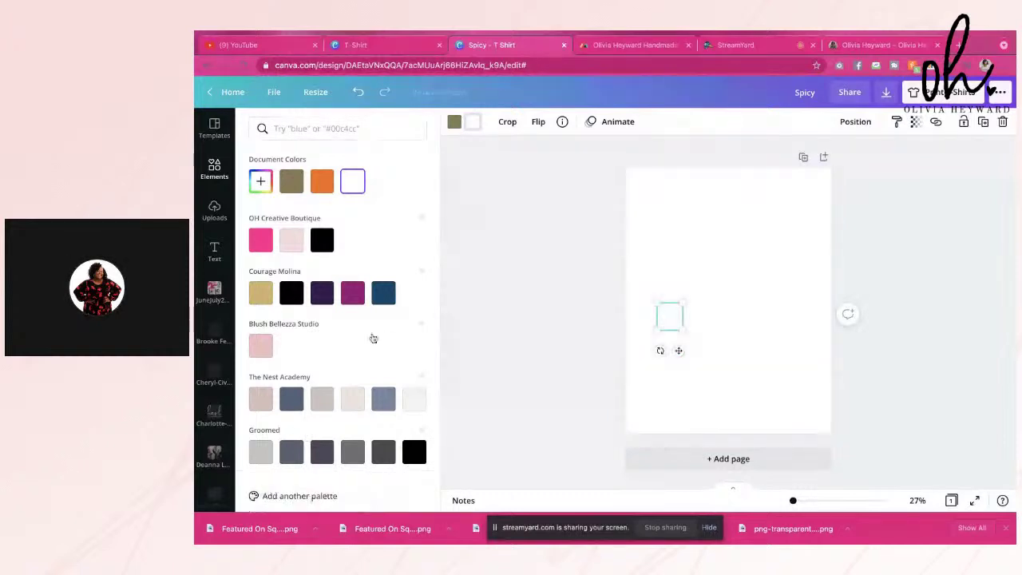
click(358, 95)
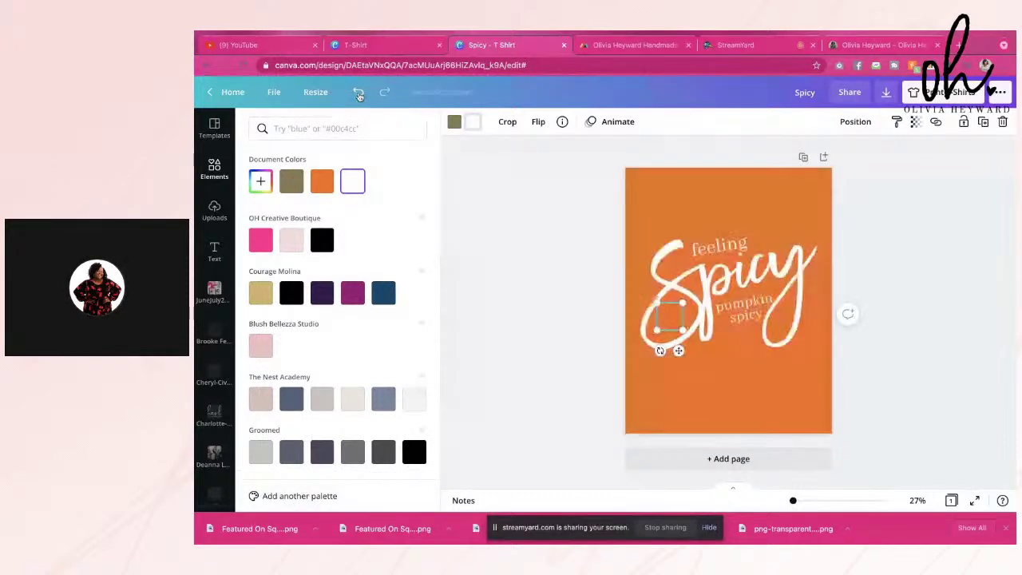
click(453, 126)
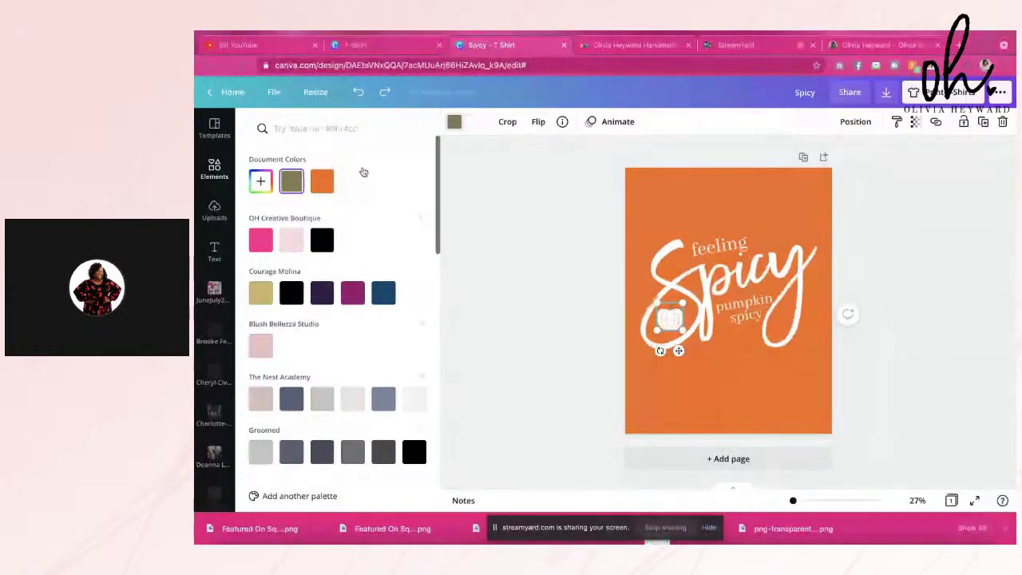
click(352, 185)
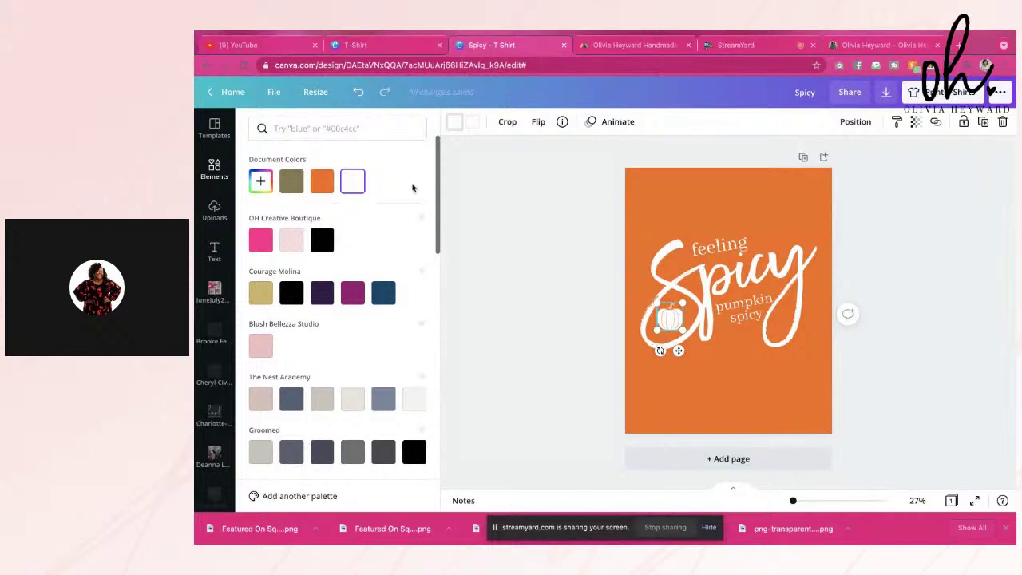
key(Escape)
click(542, 271)
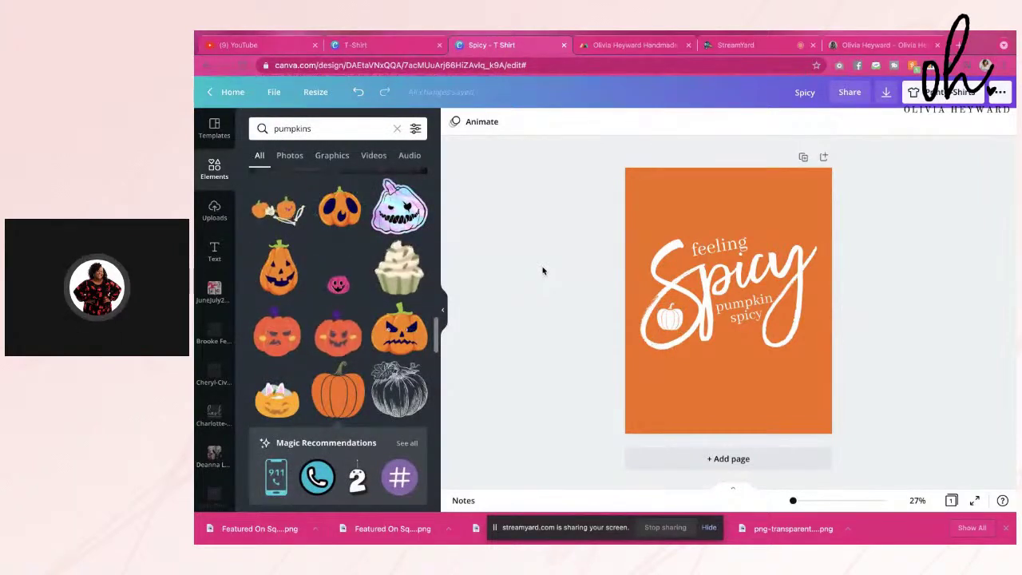
Set the page background back to white.
click(707, 191)
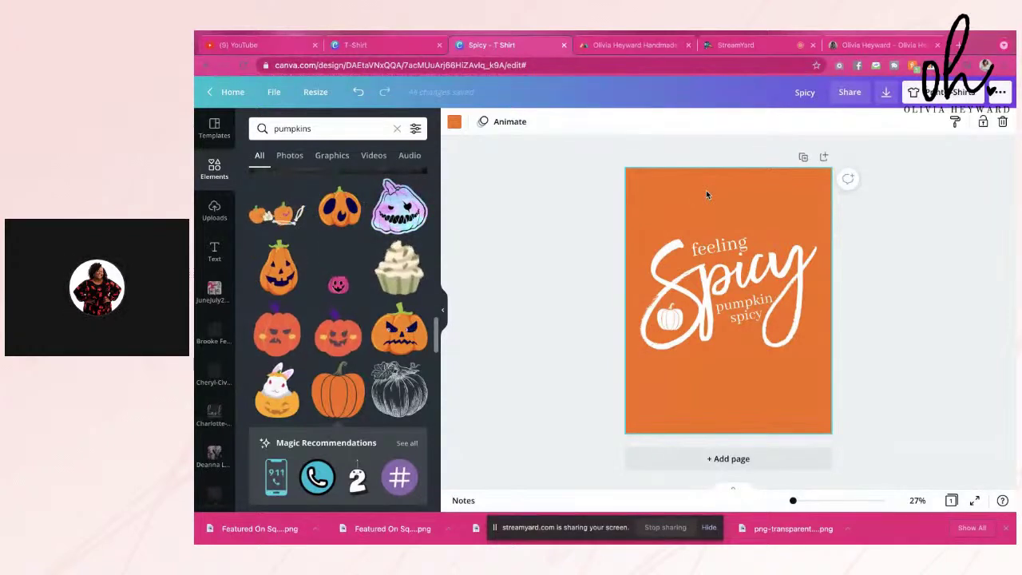
click(454, 124)
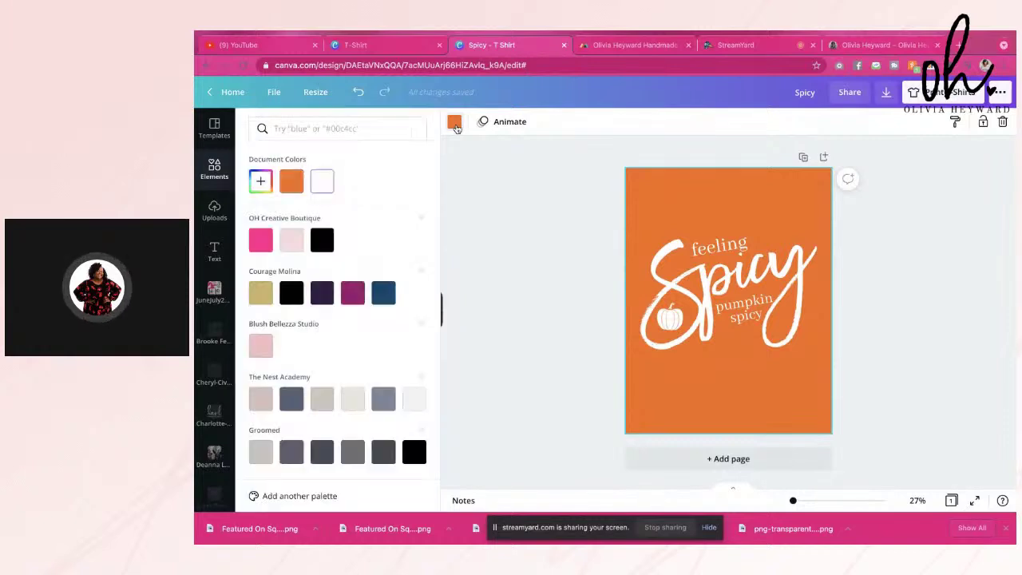
click(324, 187)
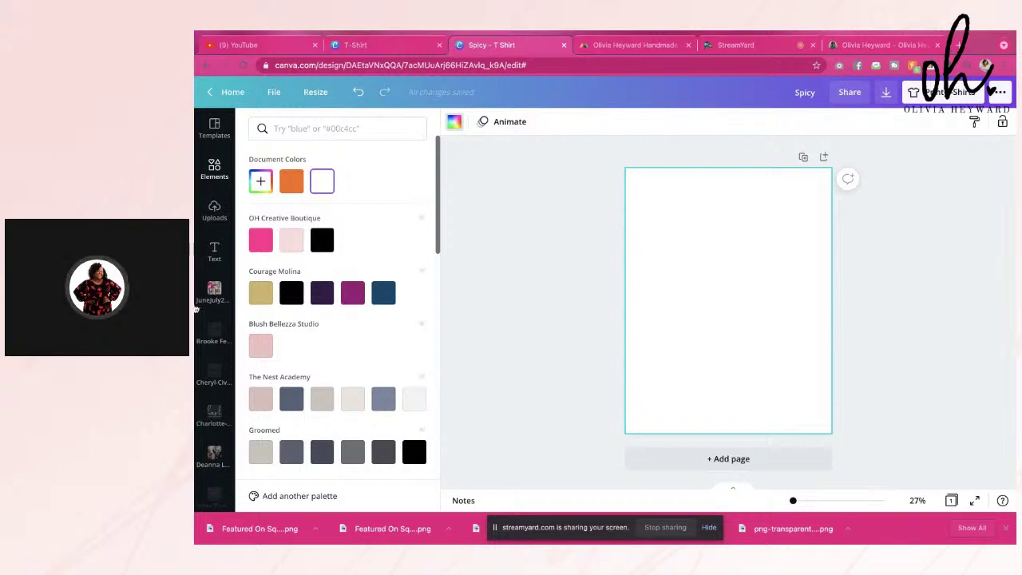
Rename the design as "Spicy Sweatshirt".
click(886, 93)
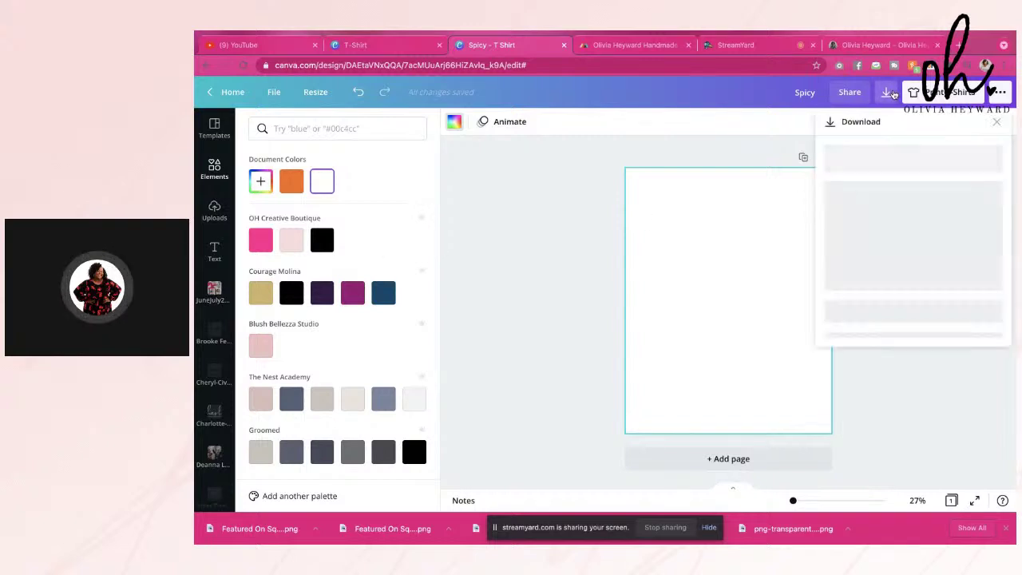
click(814, 92)
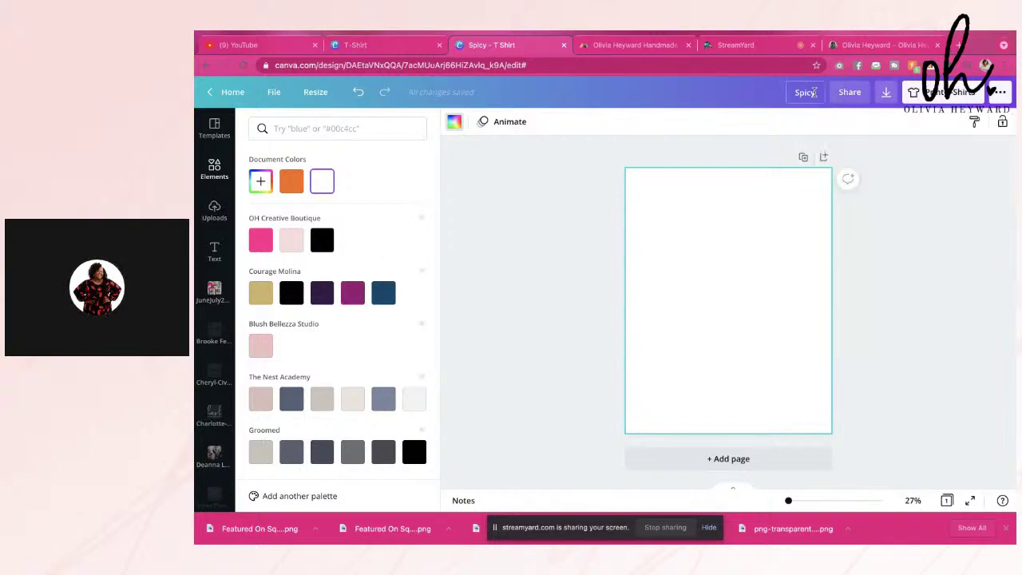
click(820, 93)
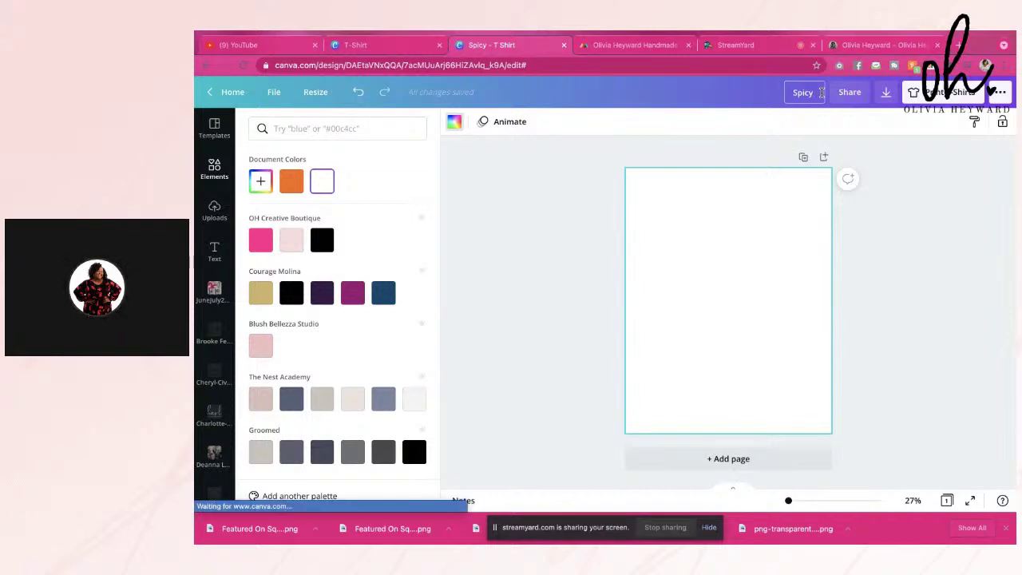
text(Sweat)
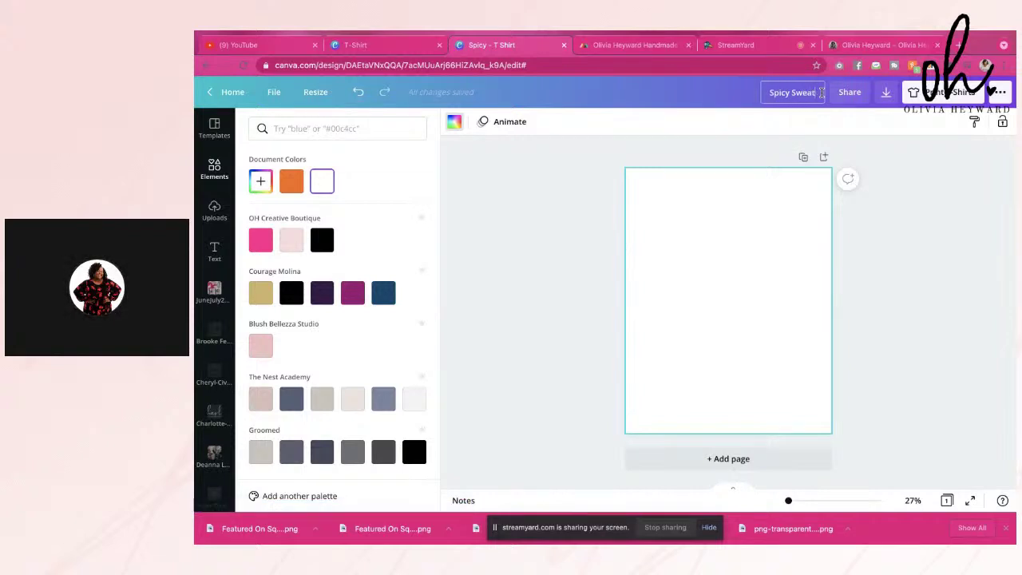
text(shirt)
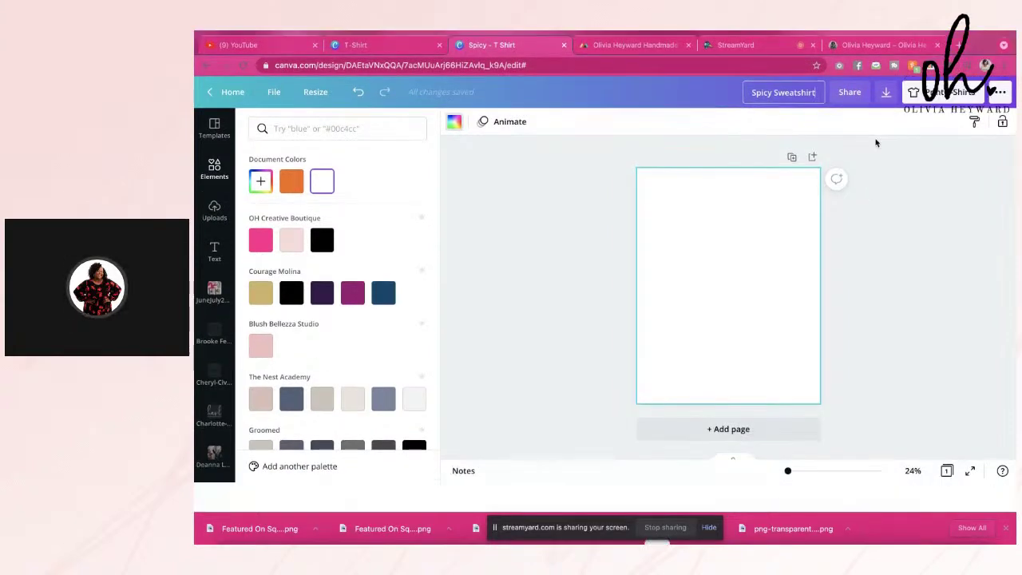
Download the design as a PNG at size 2.5 (3889 × 5000 px) with a transparent background.
click(887, 95)
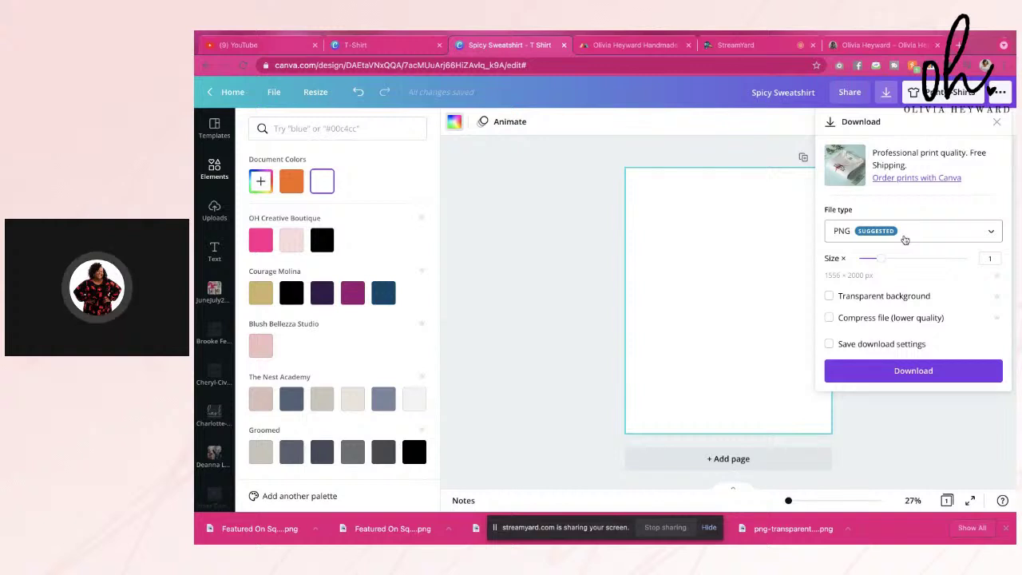
click(904, 239)
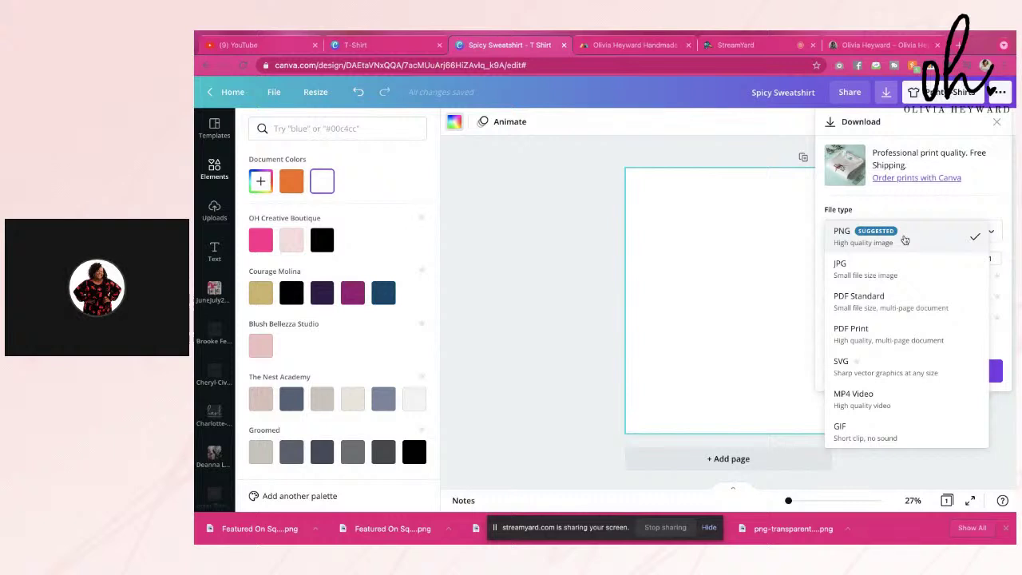
click(917, 203)
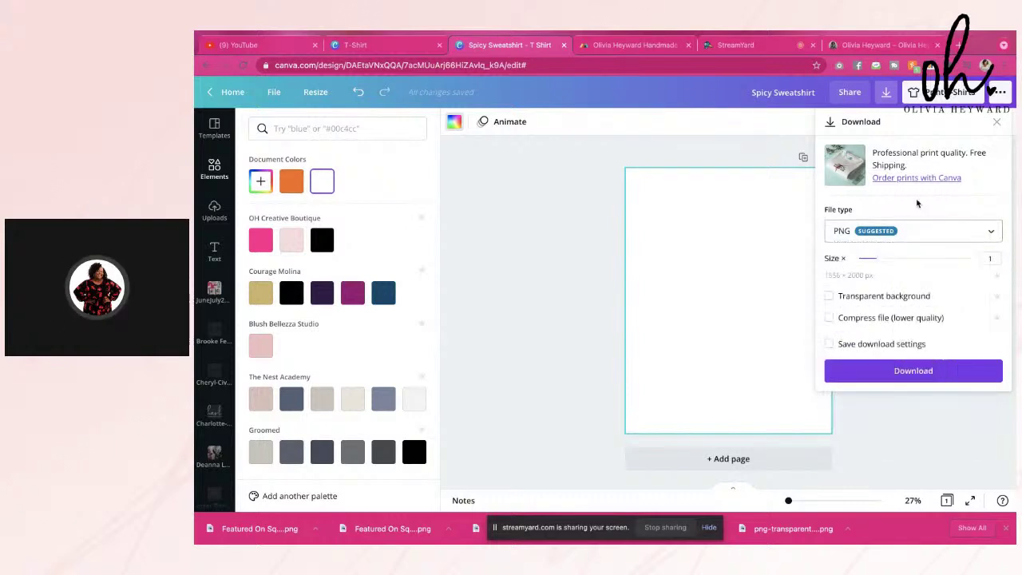
drag(877, 264, 922, 266)
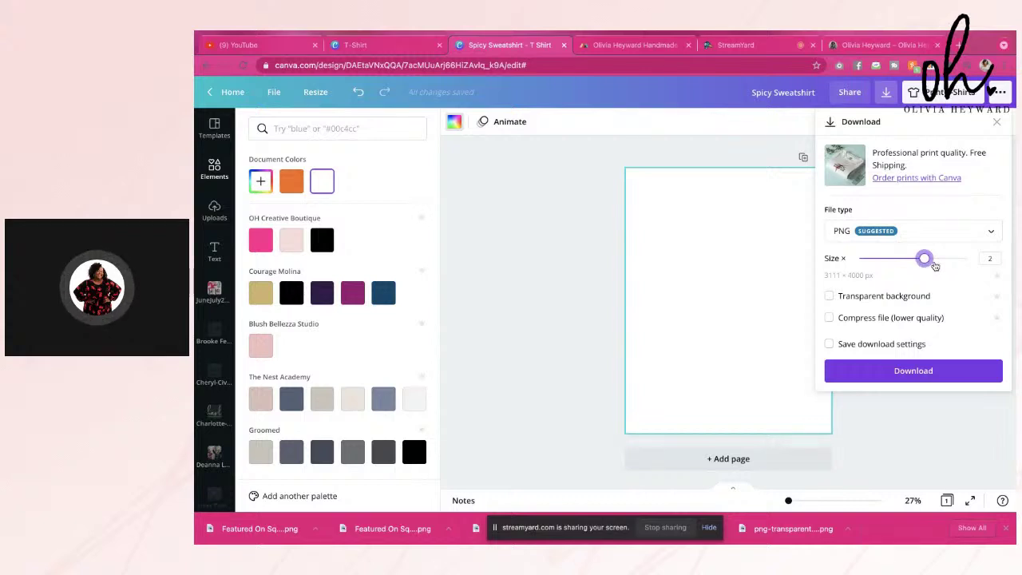
mouse_move(923, 265)
mouse_down()
mouse_move(941, 267)
mouse_move(926, 266)
mouse_up()
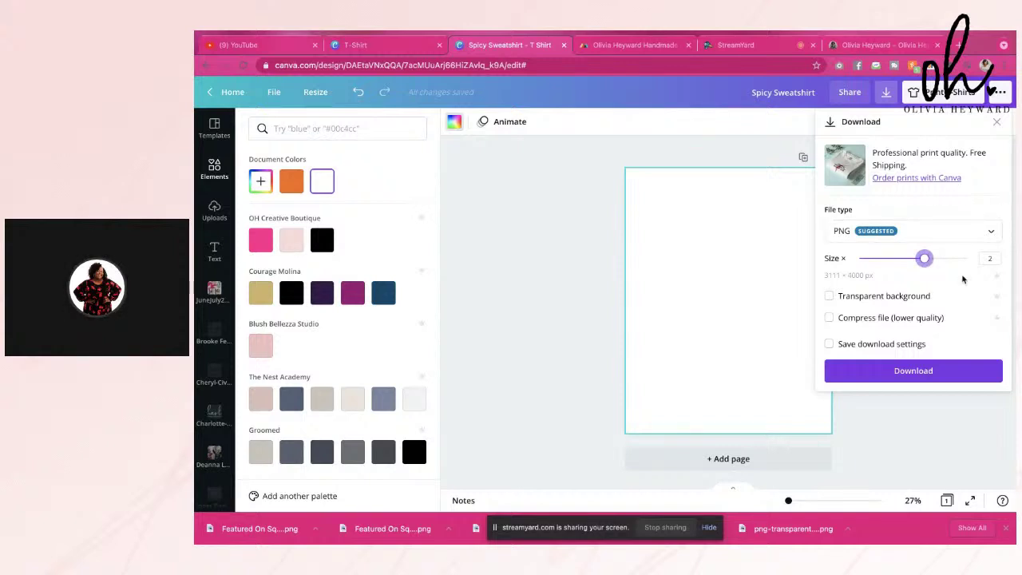
drag(932, 265, 941, 264)
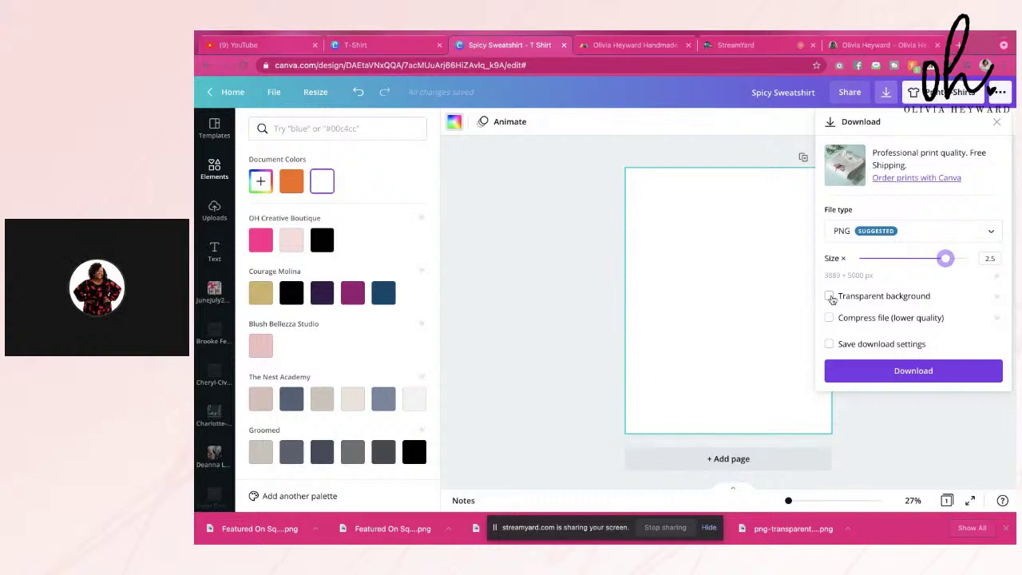
click(830, 296)
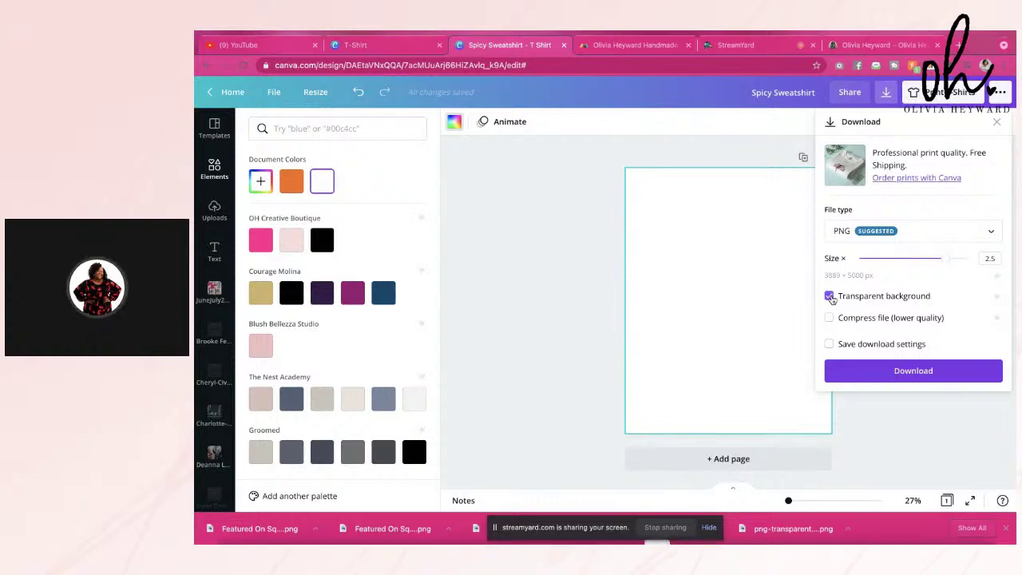
click(928, 370)
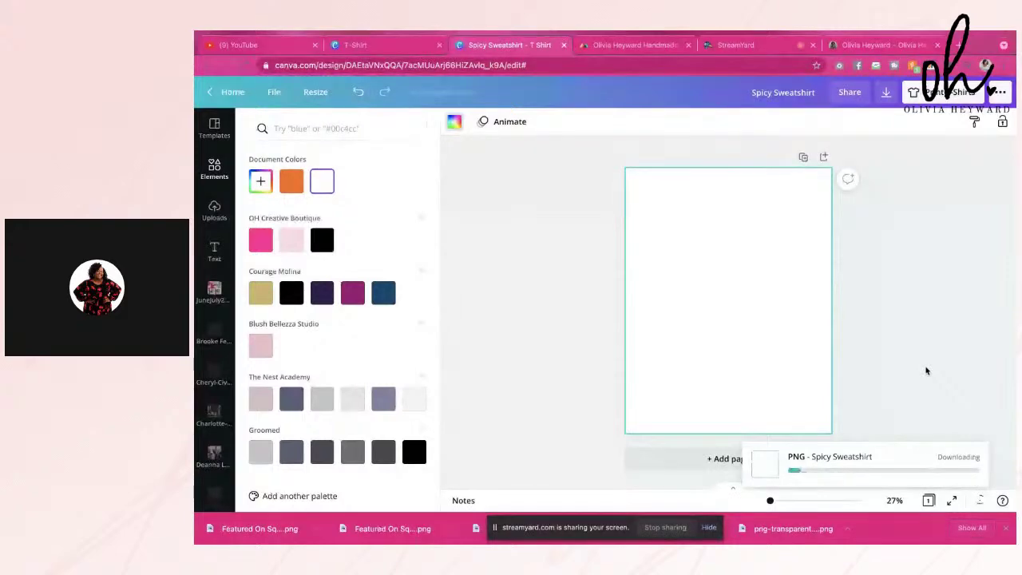
Switch to StreamYard and save the downloaded Spicy Sweatshirt file to the Desktop.
click(753, 48)
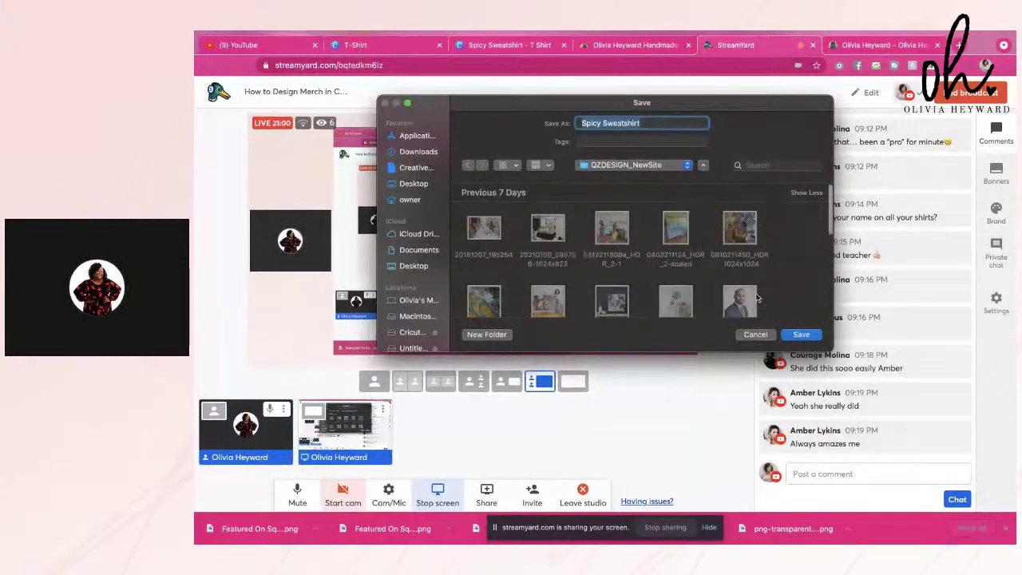
click(403, 184)
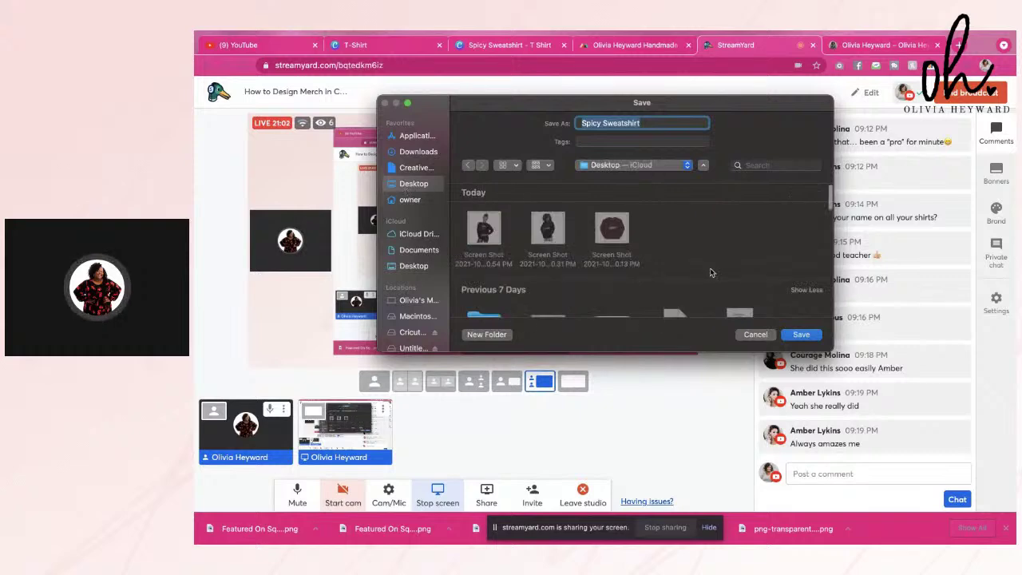
click(801, 336)
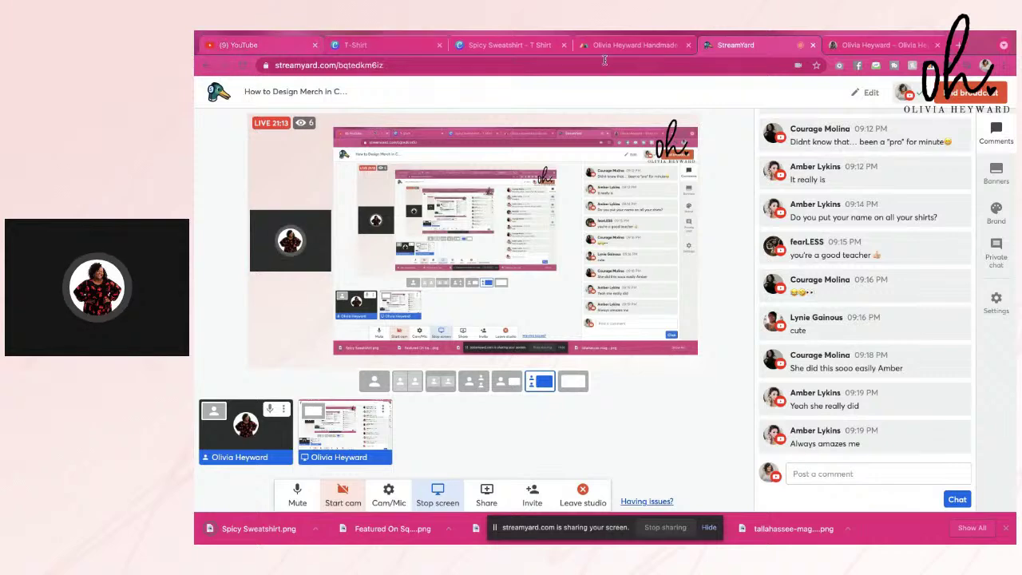
Switch to Printful's Add products page and cancel the request to leave the site.
click(628, 45)
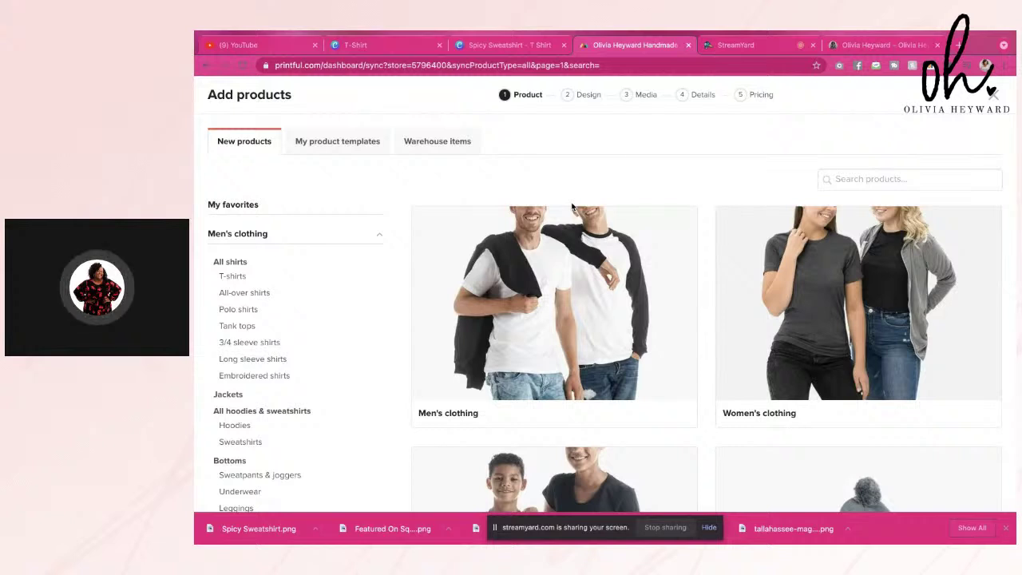
click(568, 393)
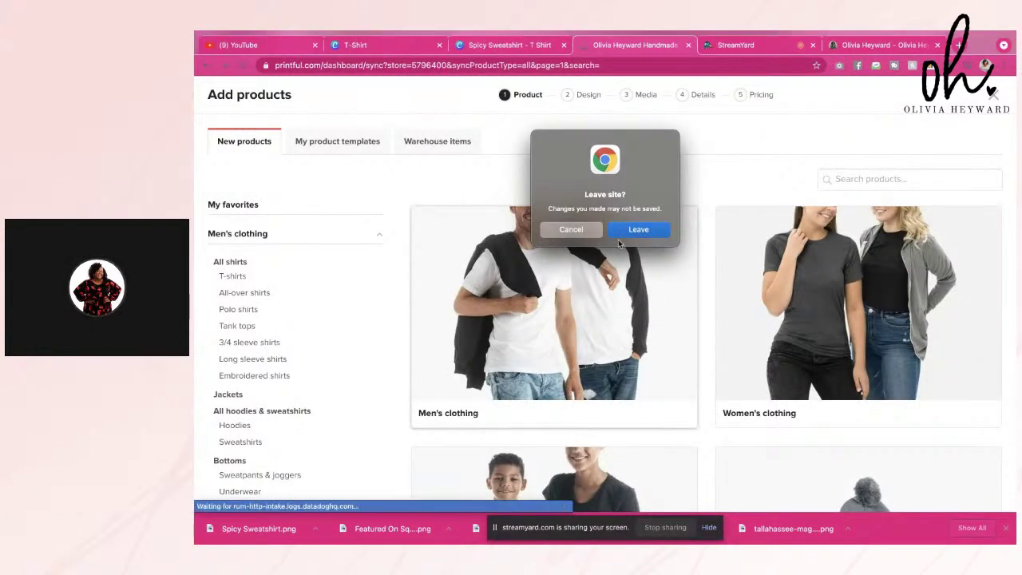
click(579, 233)
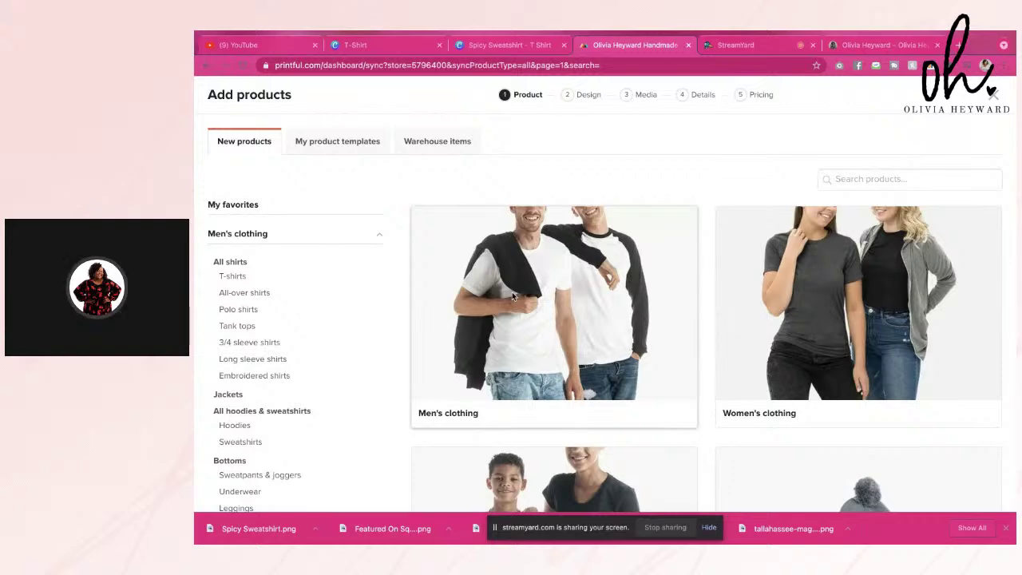
scroll(491, 287, down, 1)
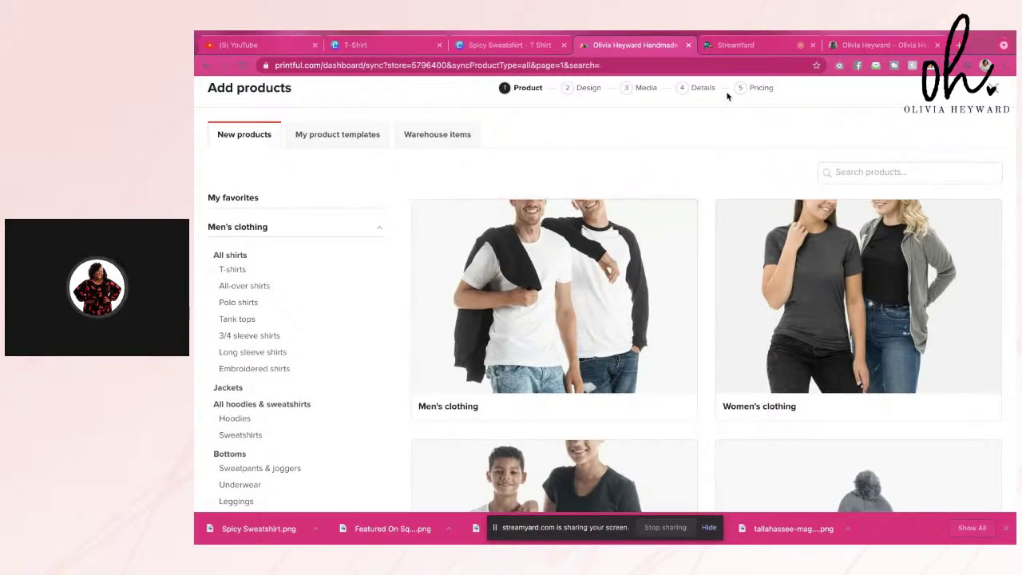
Check the live comments in StreamYard, return to Printful and open the Women's clothing category.
click(735, 51)
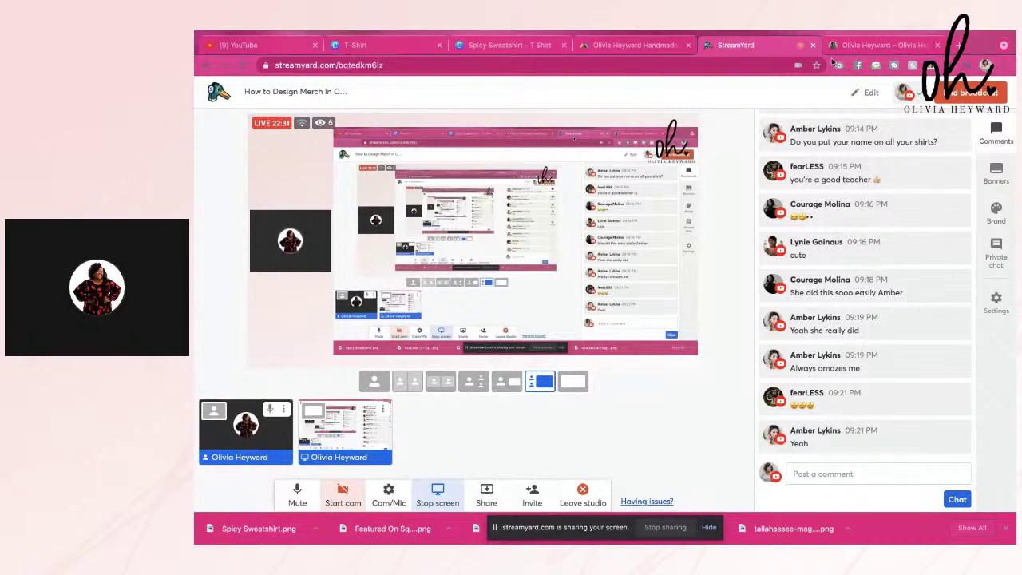
click(615, 50)
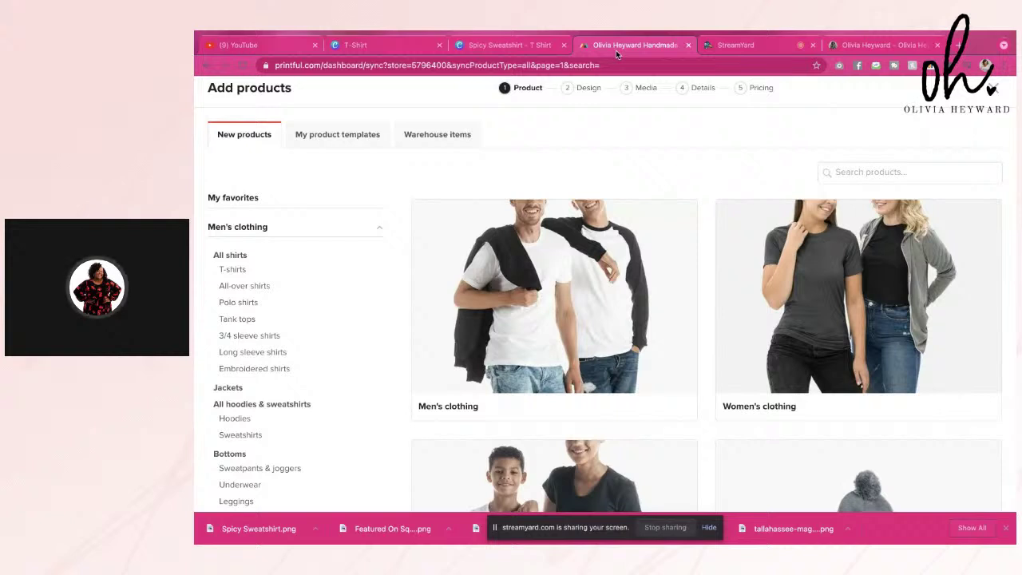
scroll(605, 257, down, 1)
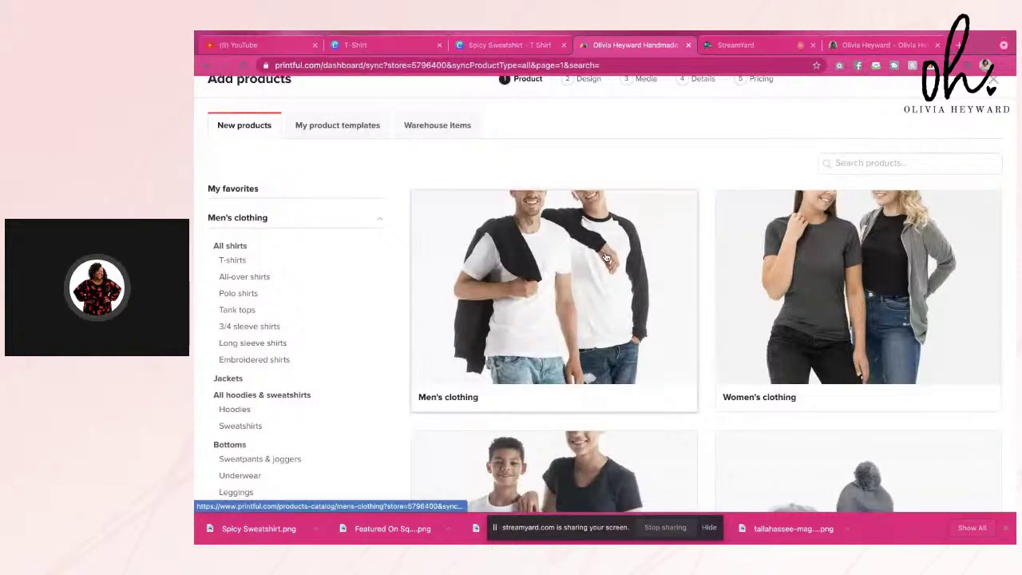
scroll(605, 257, down, 8)
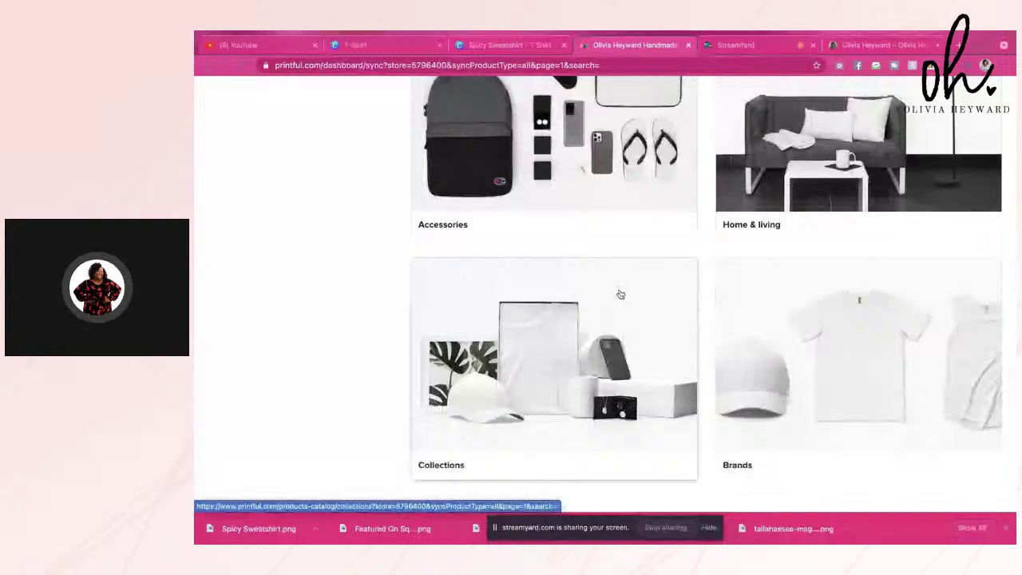
scroll(620, 295, up, 2)
scroll(620, 295, up, 6)
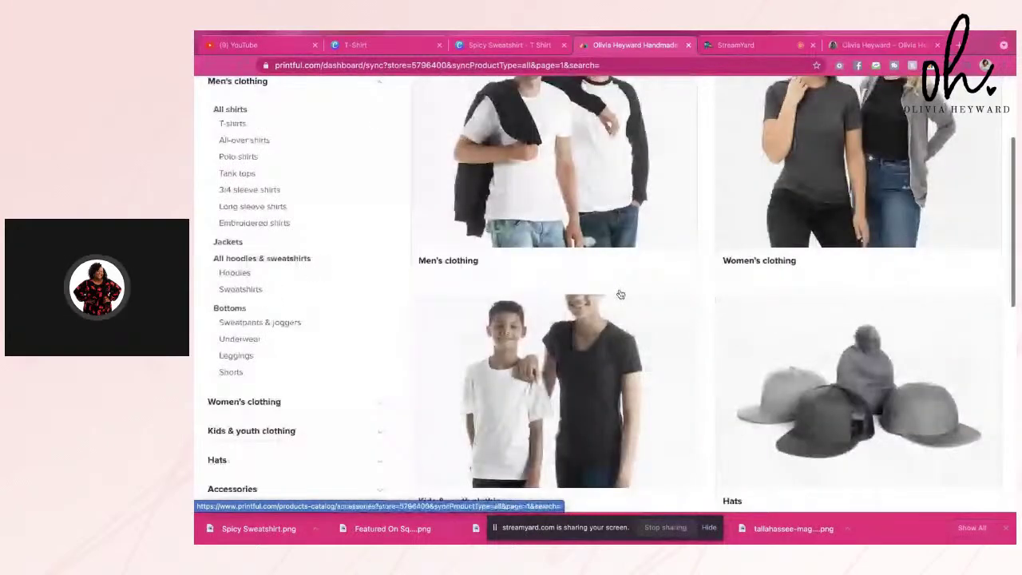
scroll(620, 295, up, 3)
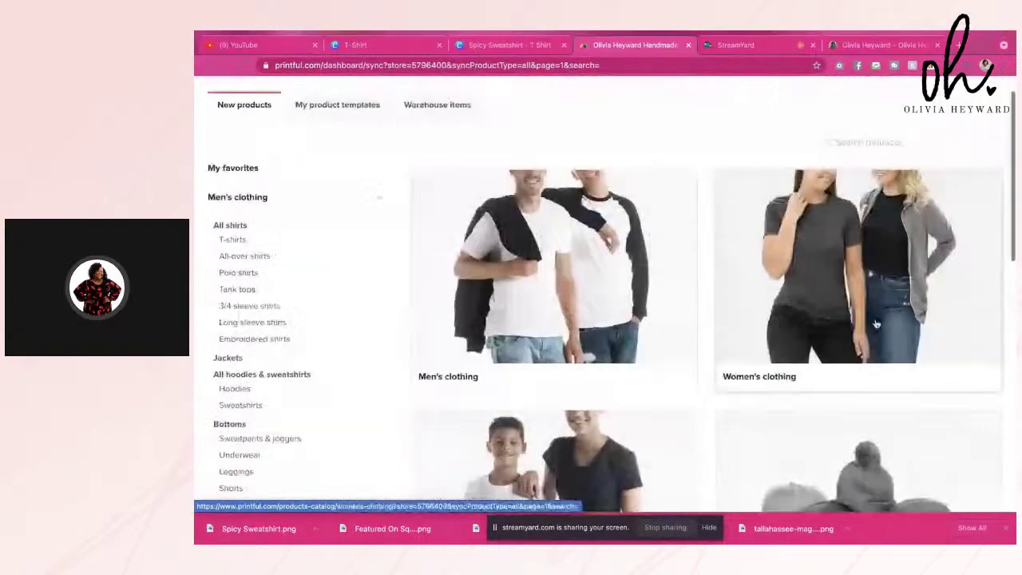
click(856, 281)
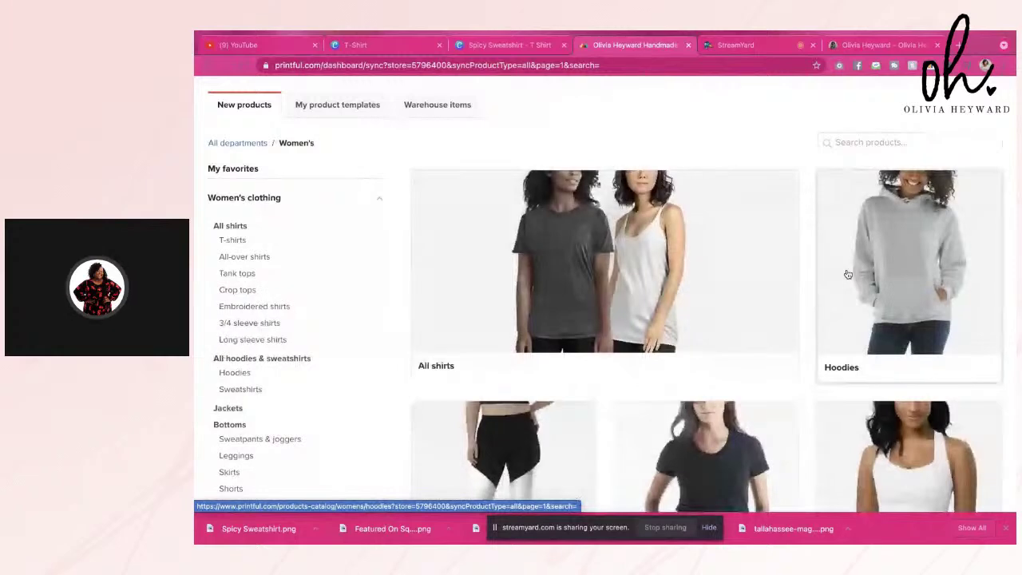
Open the Hoodies category within Women's clothing.
scroll(669, 324, down, 1)
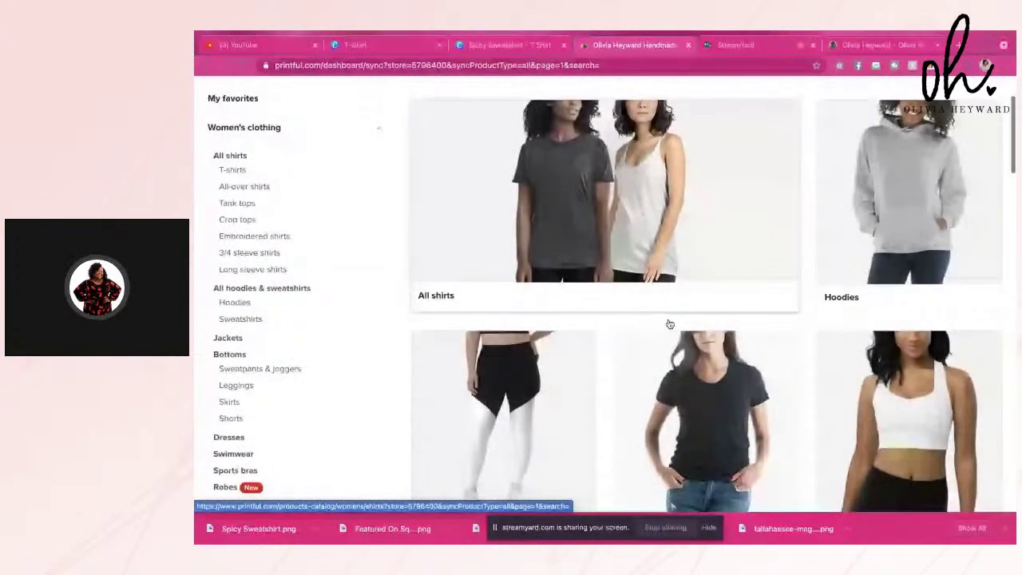
scroll(670, 324, down, 3)
scroll(670, 325, down, 2)
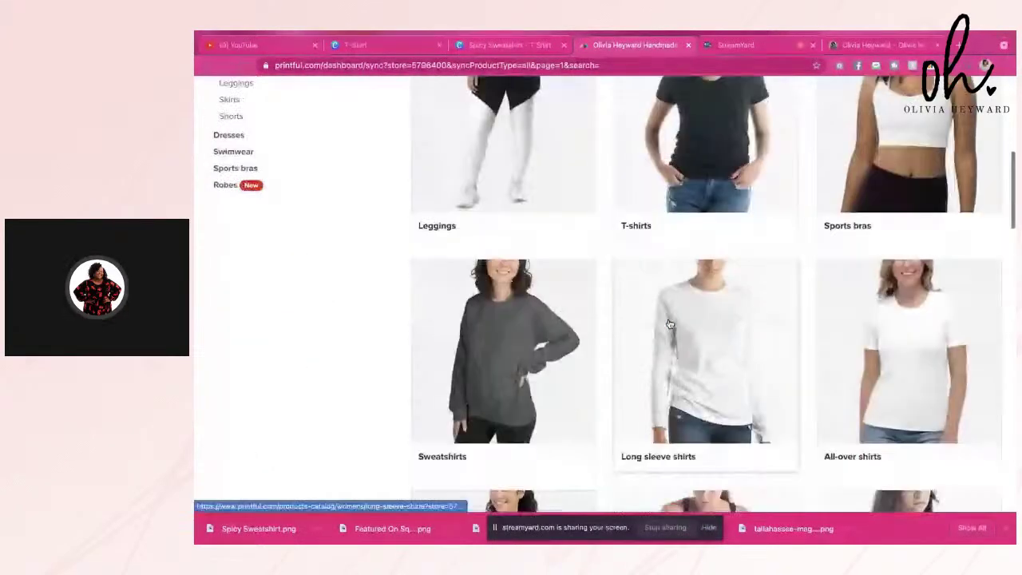
scroll(670, 324, down, 1)
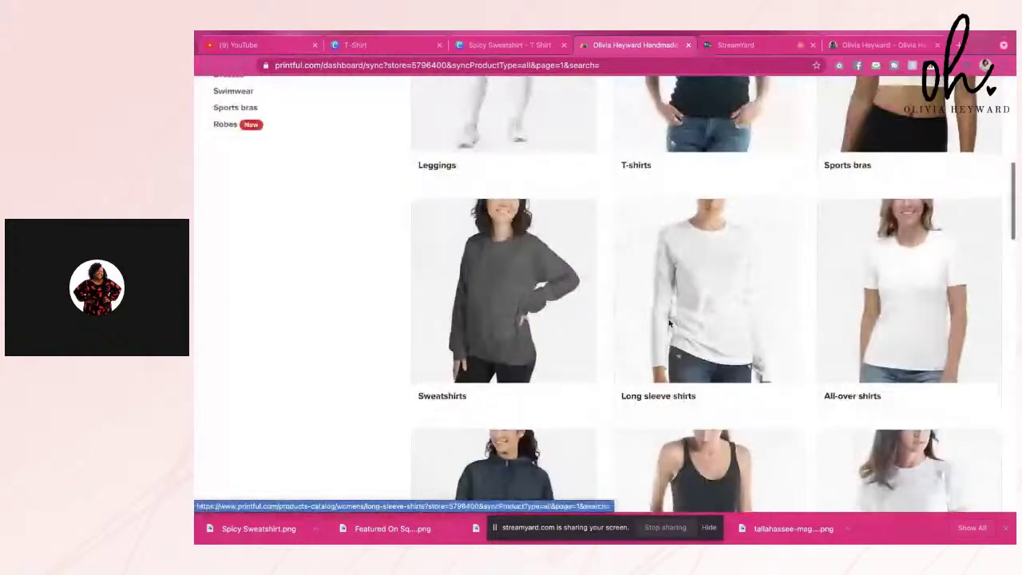
scroll(964, 275, up, 6)
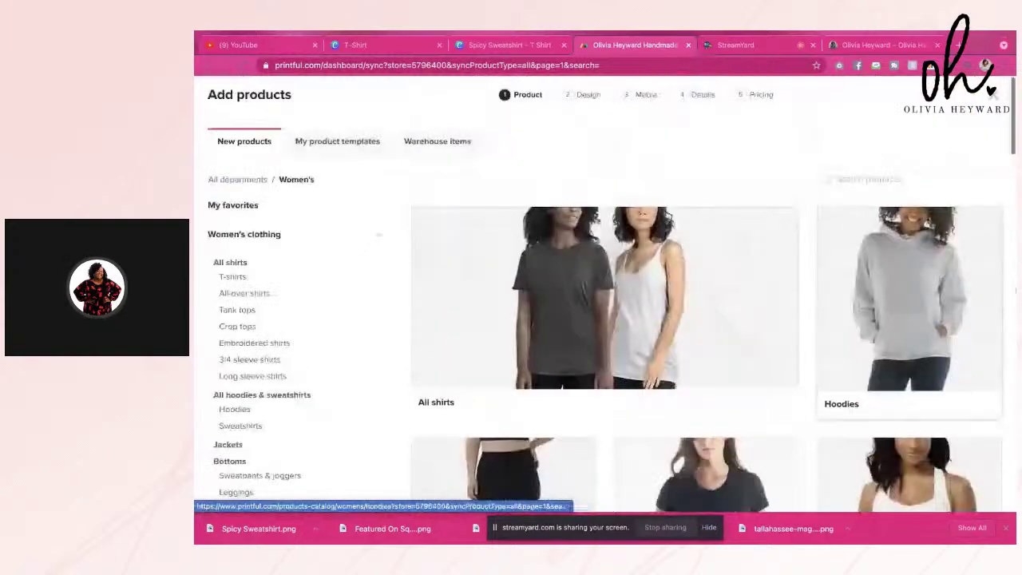
click(962, 275)
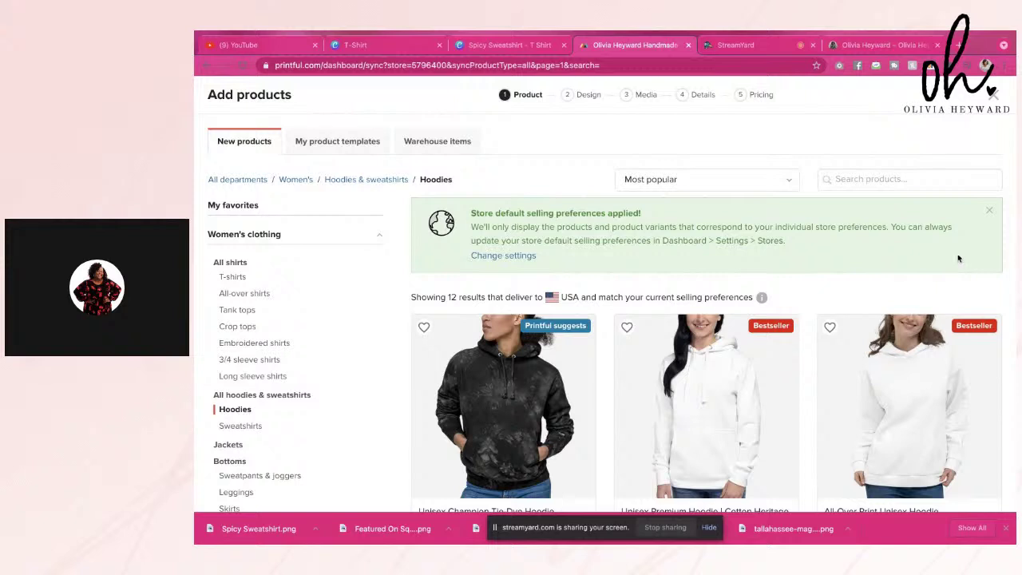
Check the StreamYard comments again and return to Printful to examine the first women's hoodies, staying on the site.
click(763, 52)
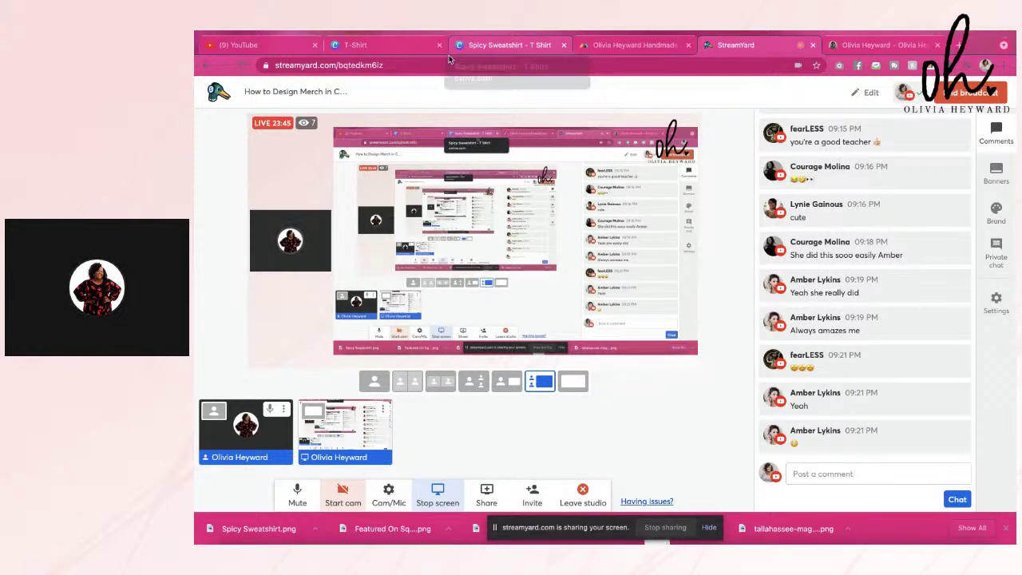
click(615, 45)
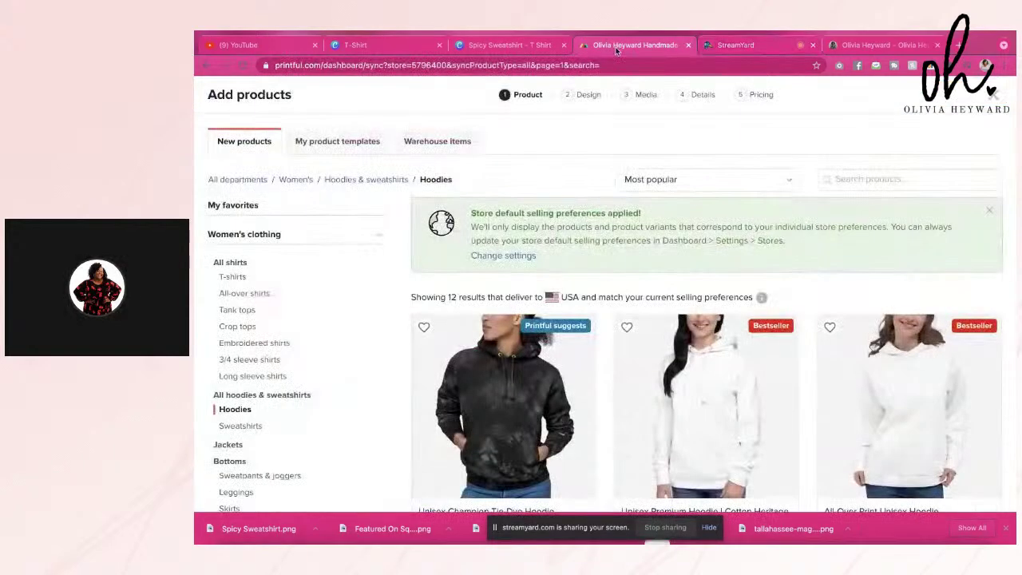
scroll(571, 279, down, 2)
scroll(571, 279, down, 2)
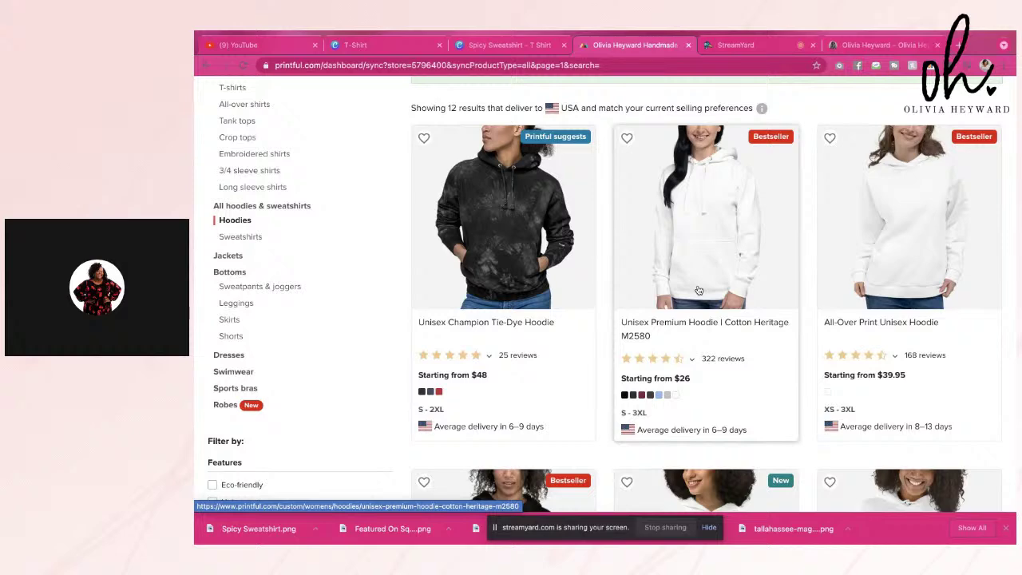
scroll(698, 290, down, 1)
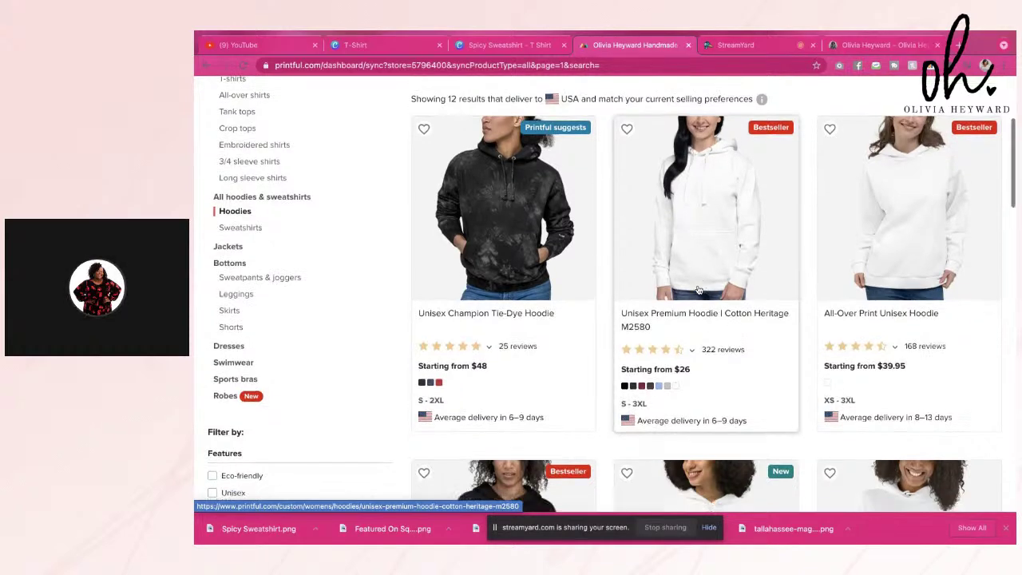
scroll(699, 289, down, 1)
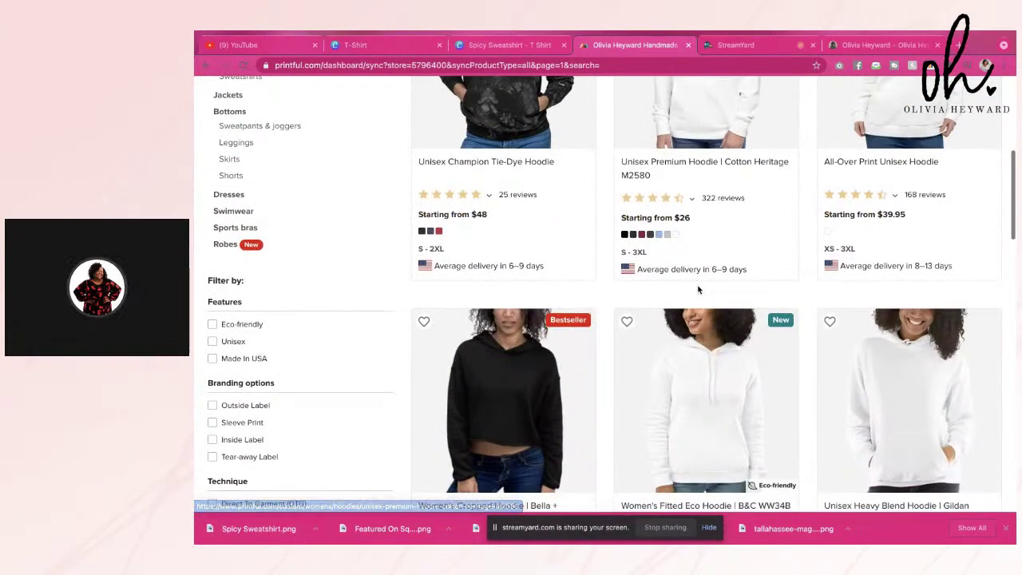
scroll(698, 290, left, 5)
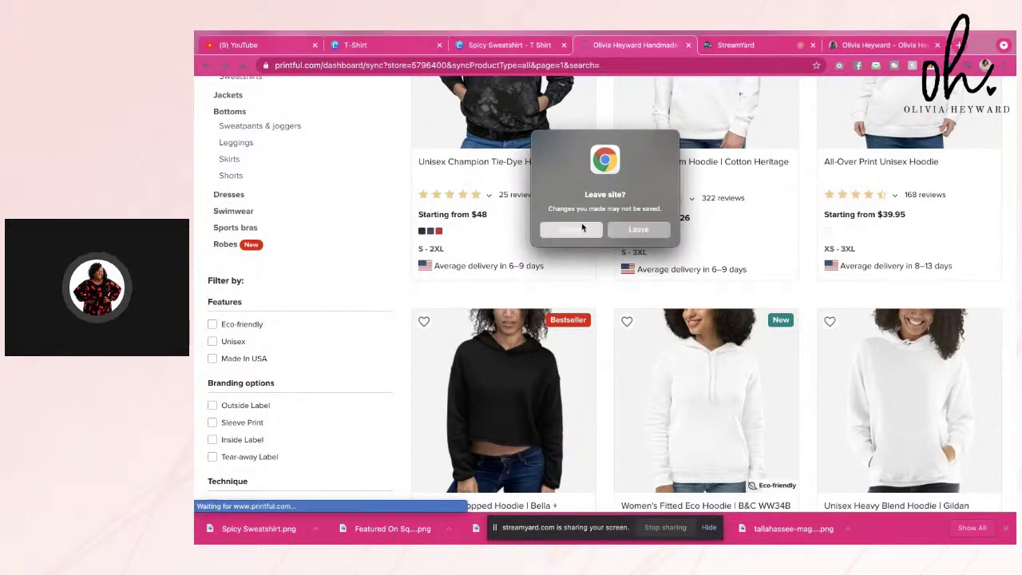
click(583, 229)
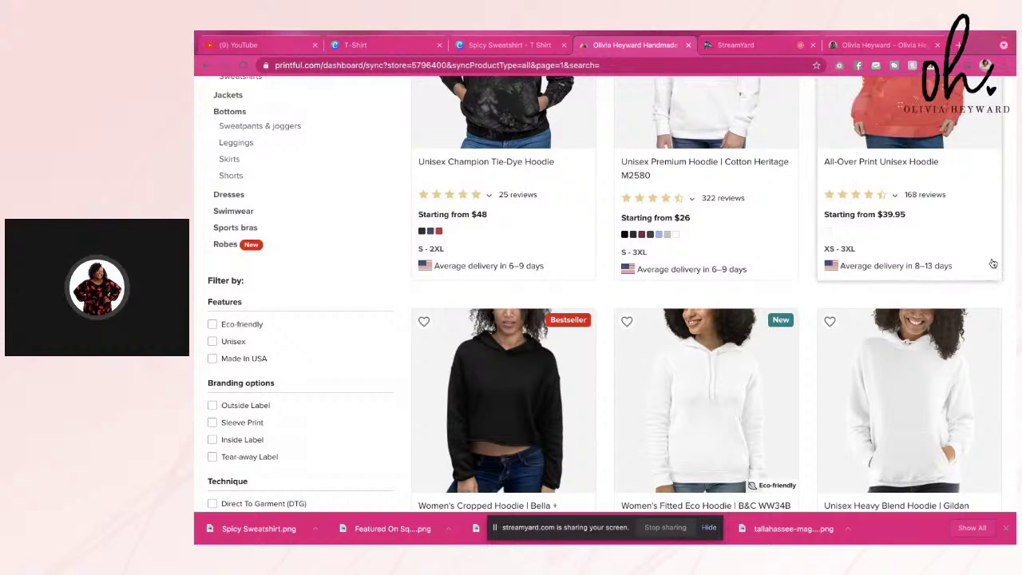
Compare the styles, prices, colors and size ranges across the full list of women's hoodies.
scroll(994, 272, down, 3)
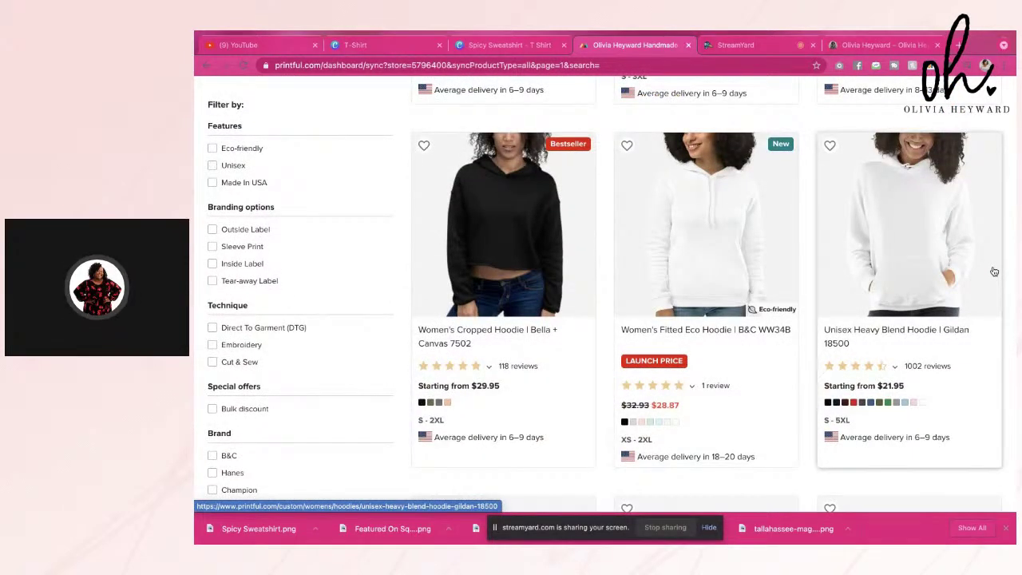
scroll(993, 272, up, 4)
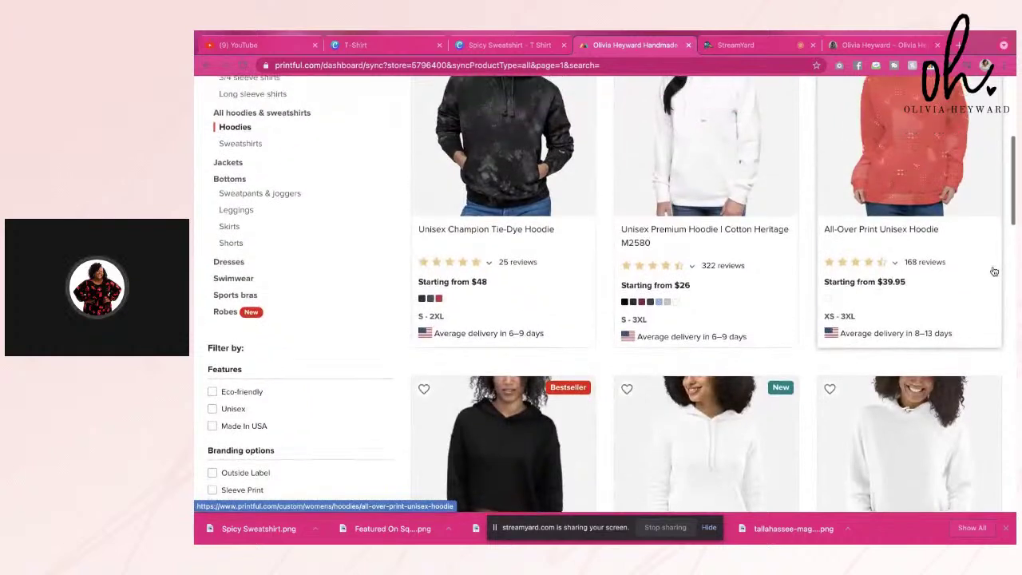
scroll(994, 272, up, 1)
scroll(994, 271, up, 1)
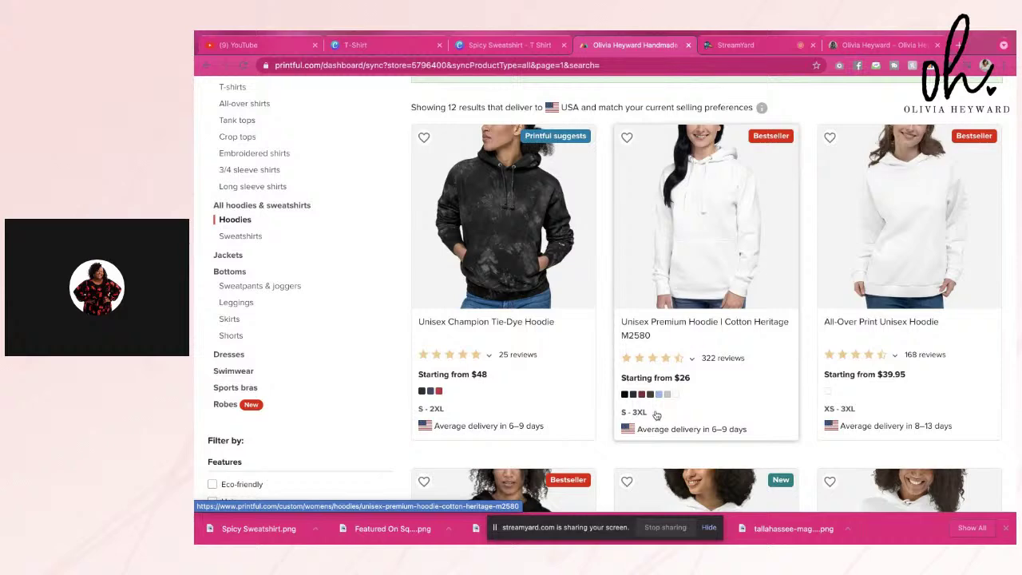
scroll(655, 406, down, 5)
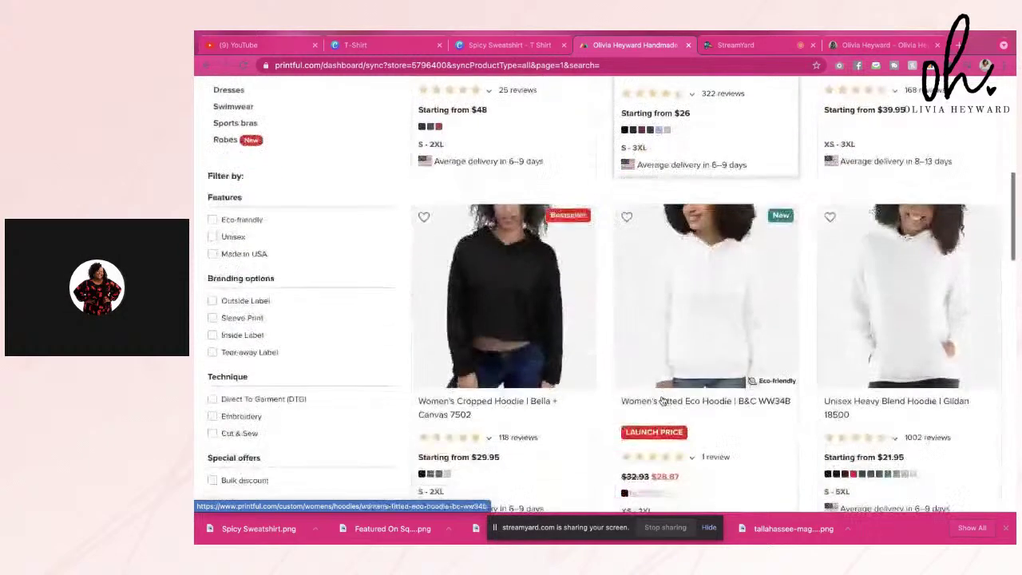
scroll(663, 400, down, 5)
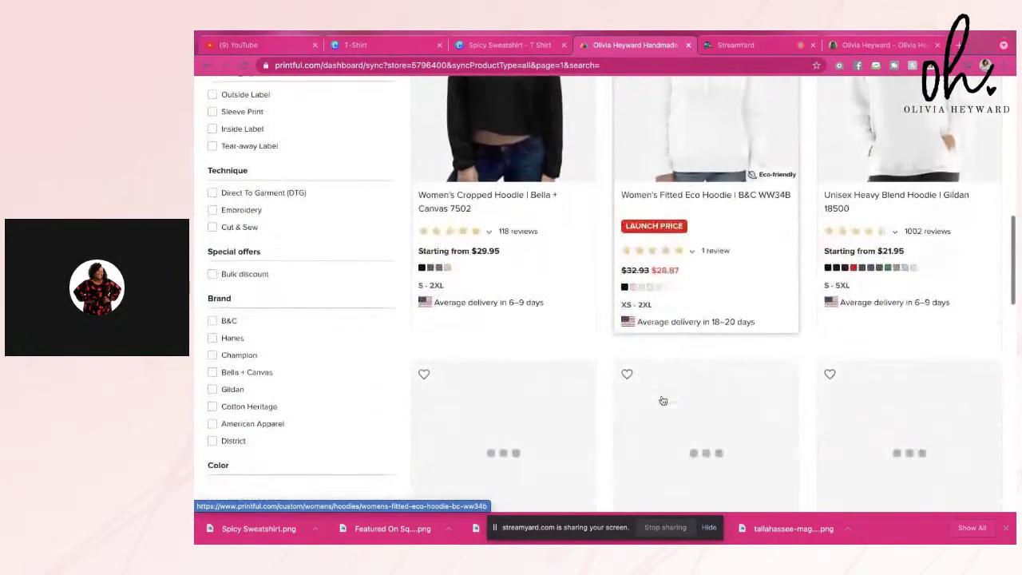
scroll(663, 401, down, 2)
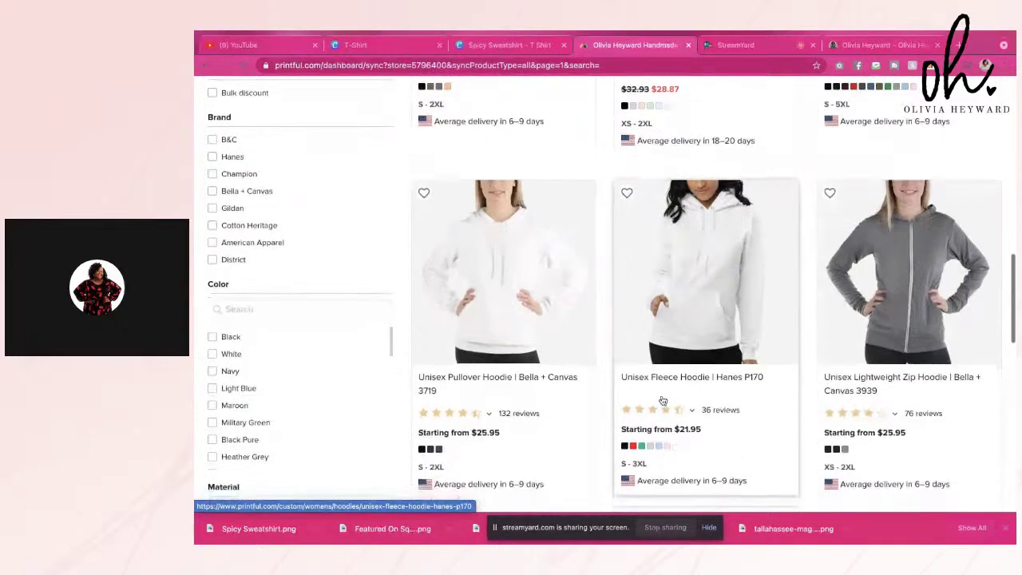
scroll(662, 401, down, 2)
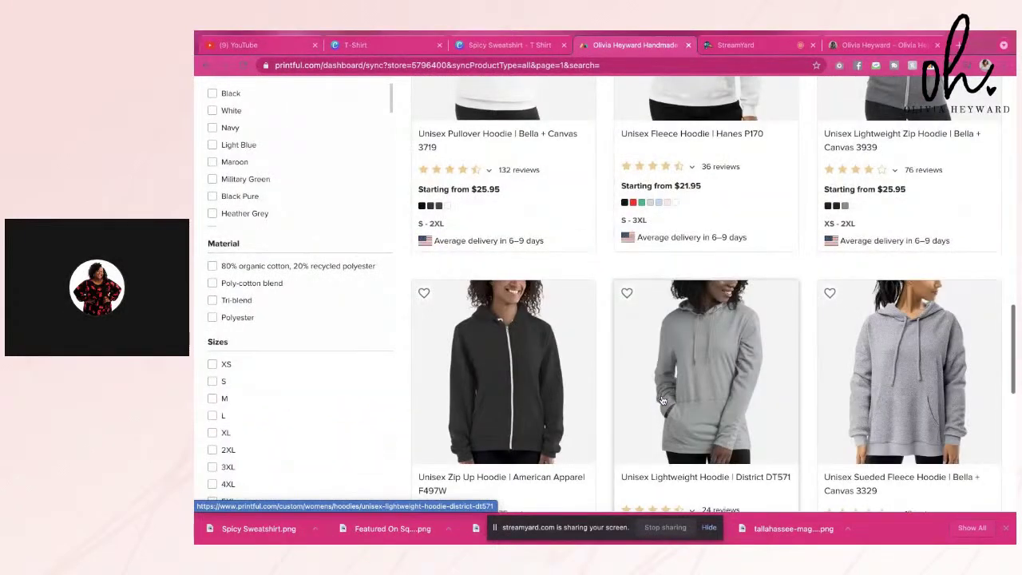
scroll(663, 401, down, 3)
scroll(662, 400, down, 3)
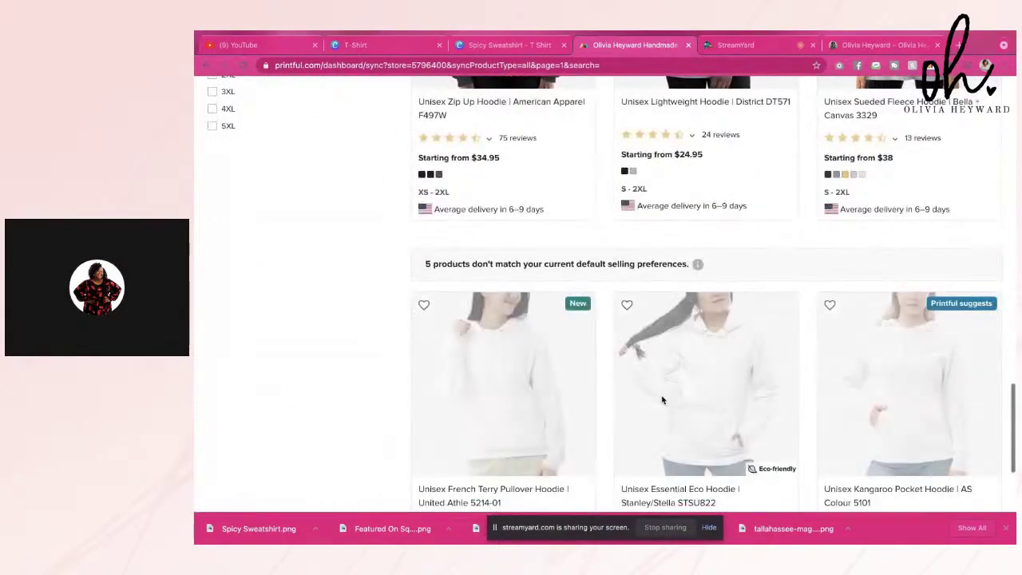
scroll(663, 401, down, 1)
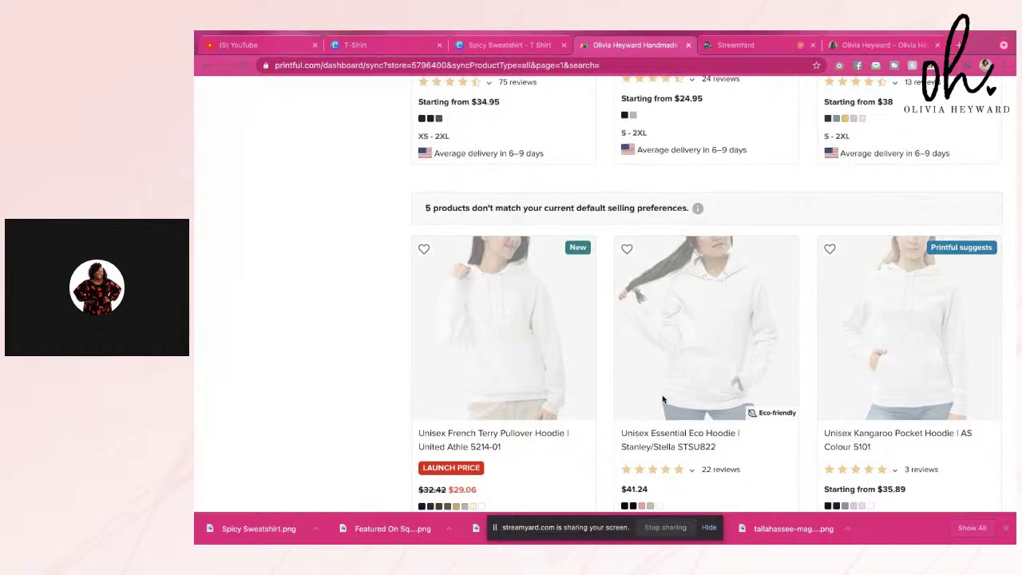
scroll(663, 401, up, 10)
scroll(662, 399, down, 1)
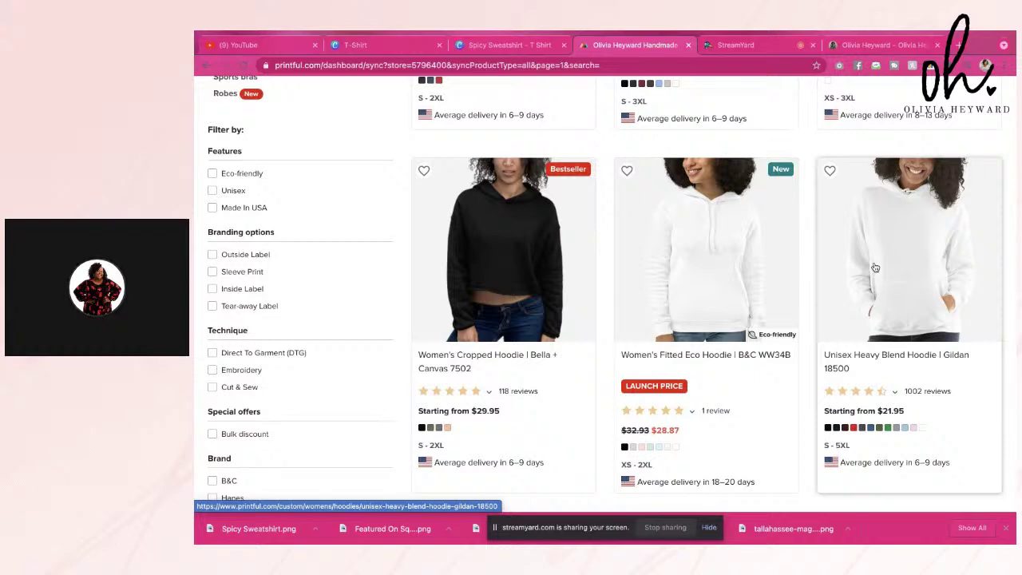
Choose the Unisex Heavy Blend Hoodie | Gildan 18500 and bring up its color, size and design options.
click(878, 249)
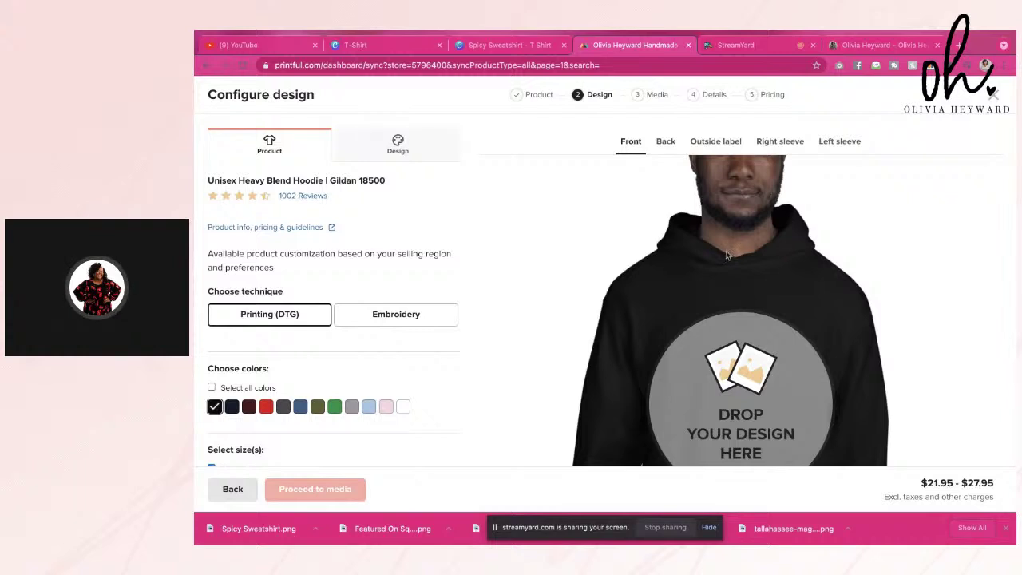
scroll(371, 266, down, 3)
scroll(371, 266, down, 2)
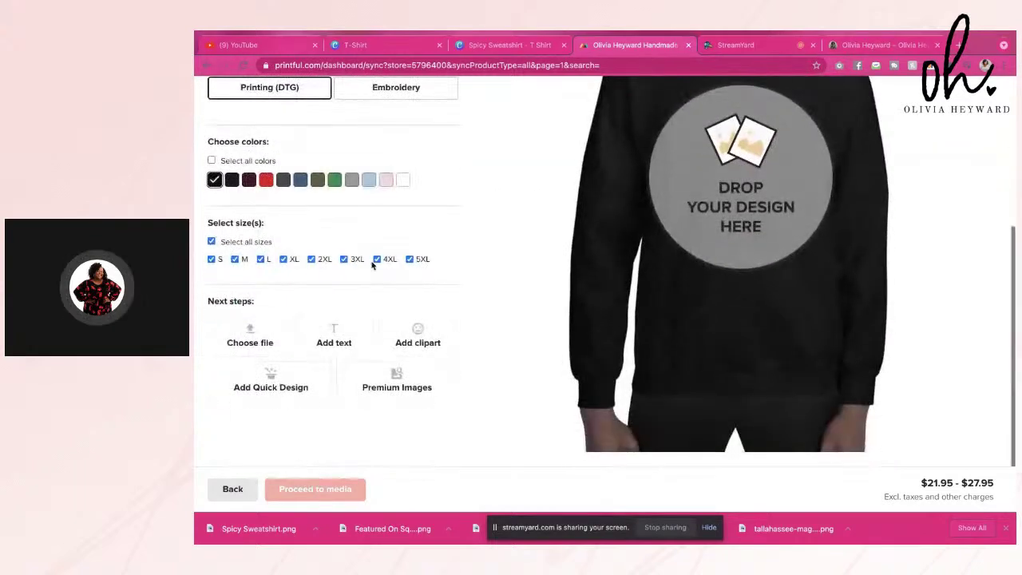
Upload Spicy Sweatshirt.png from the Desktop to the store's file library and place it on the hoodie front.
click(250, 343)
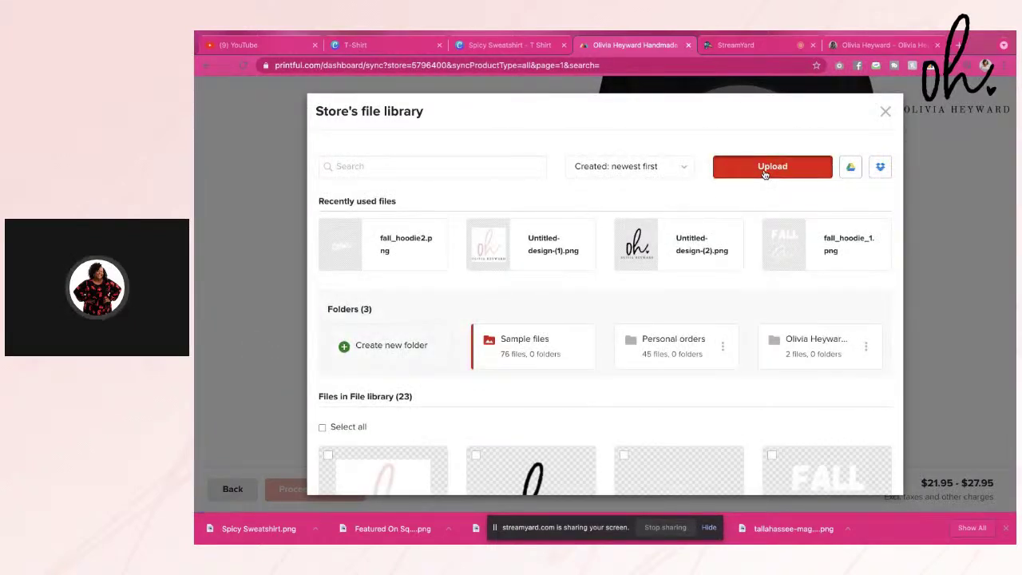
click(764, 169)
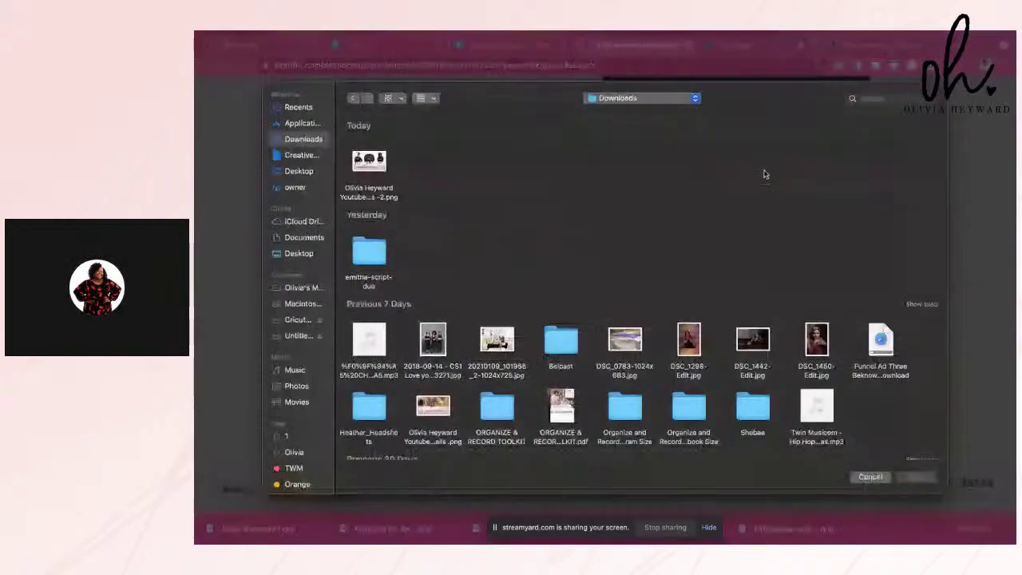
click(296, 171)
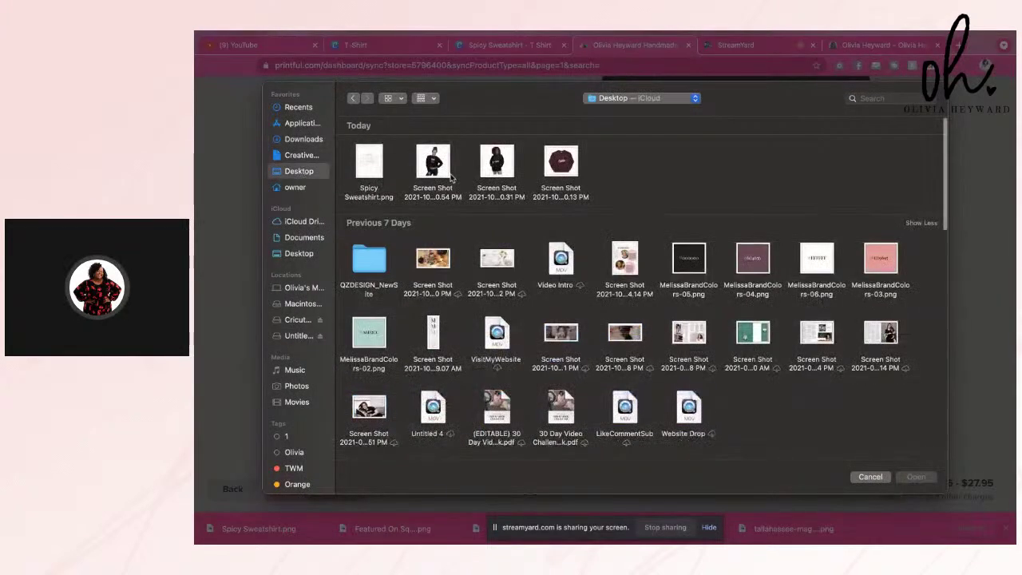
click(379, 160)
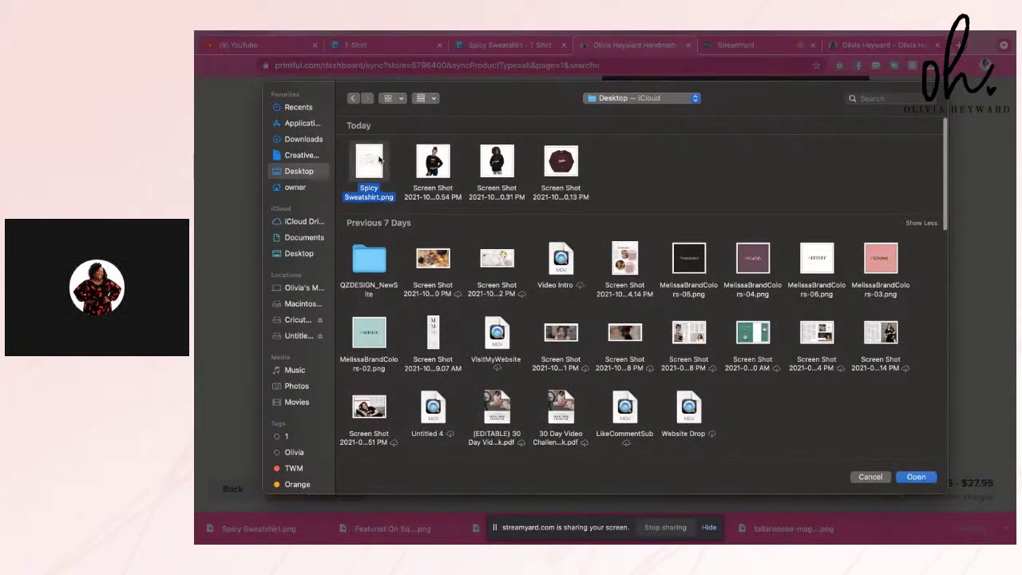
click(916, 477)
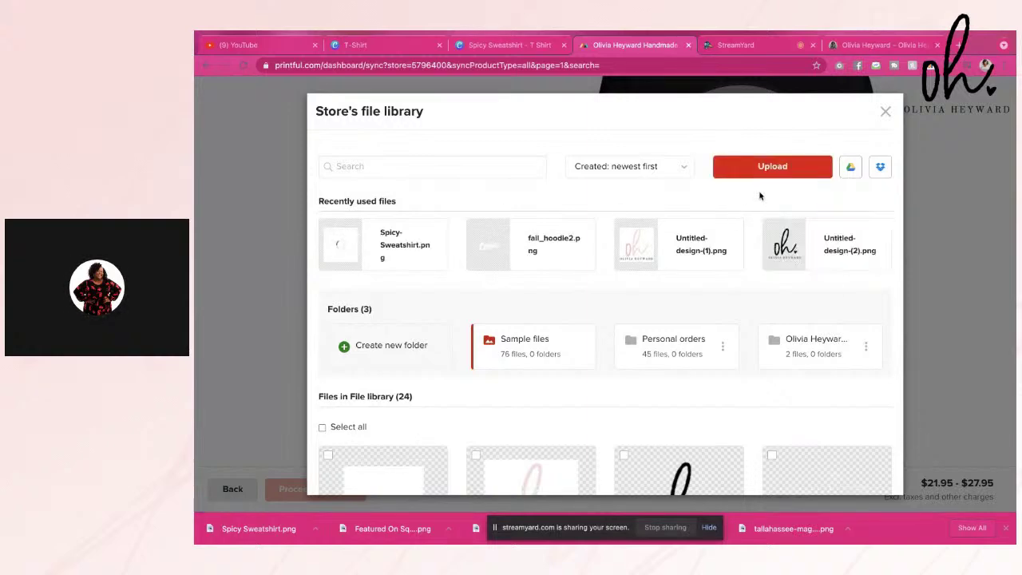
mouse_move(358, 247)
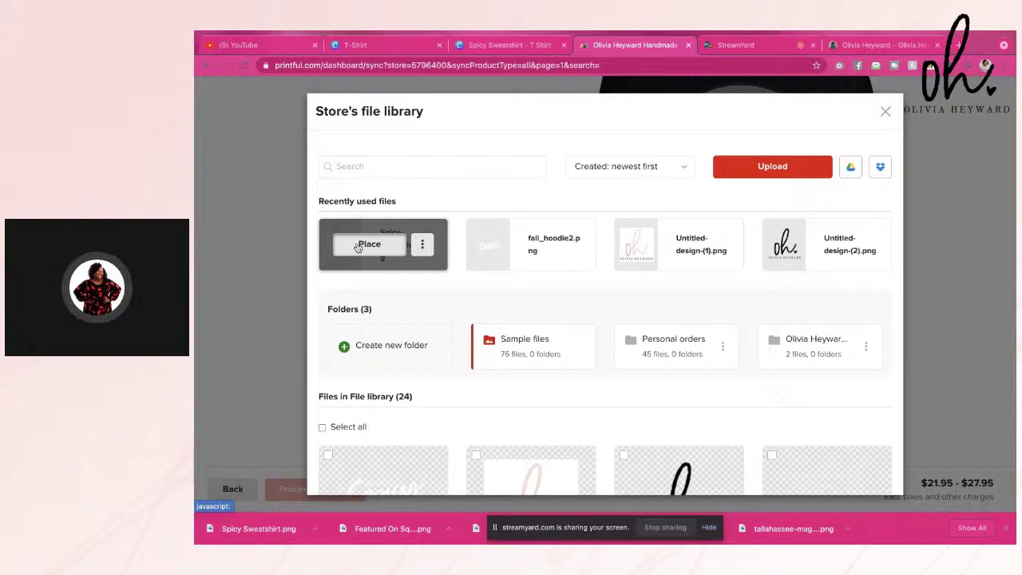
click(358, 245)
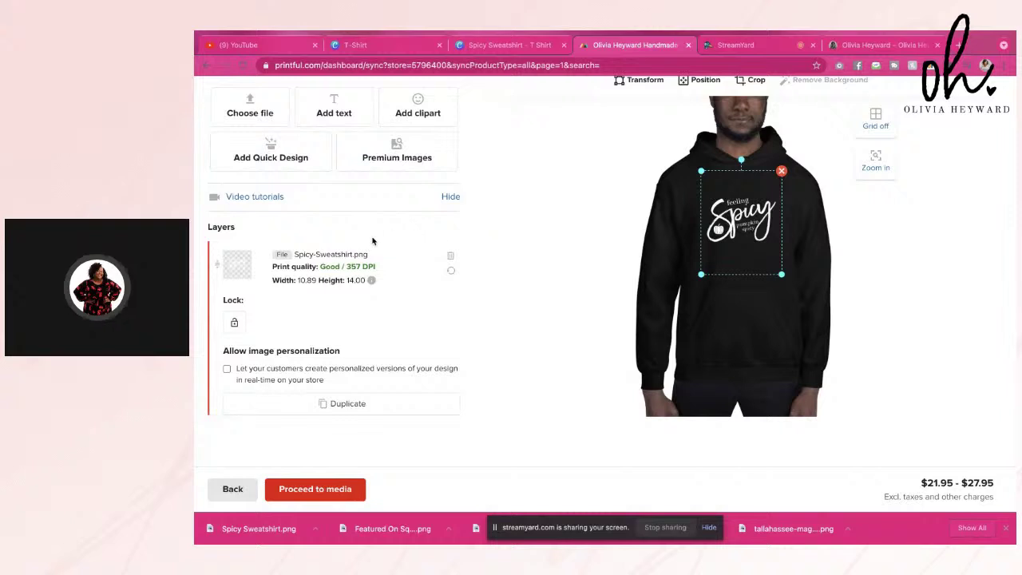
Reposition the Spicy graphic within the front print area and turn off the outside-print-area notice for good.
scroll(372, 241, up, 1)
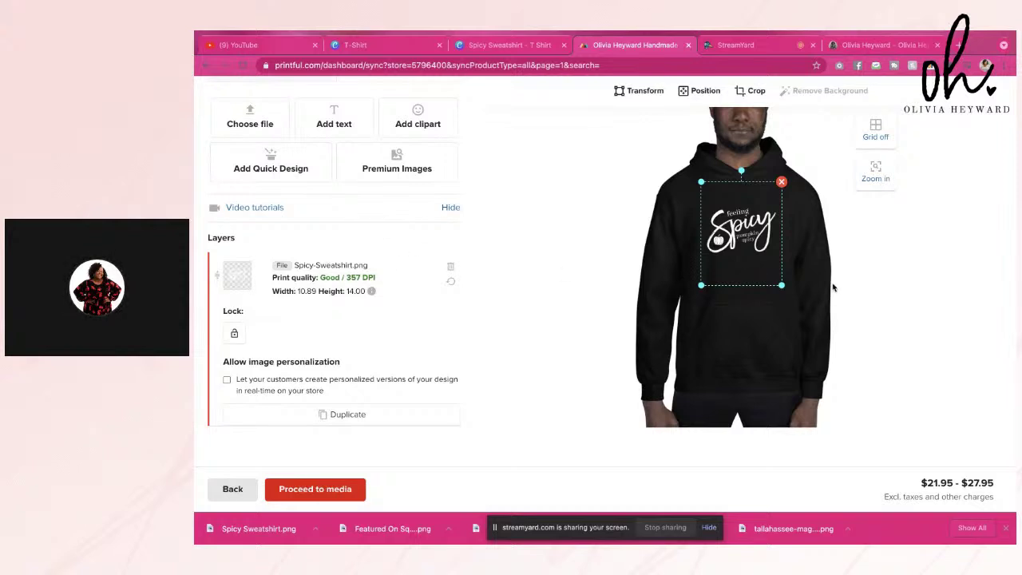
drag(752, 237, 752, 265)
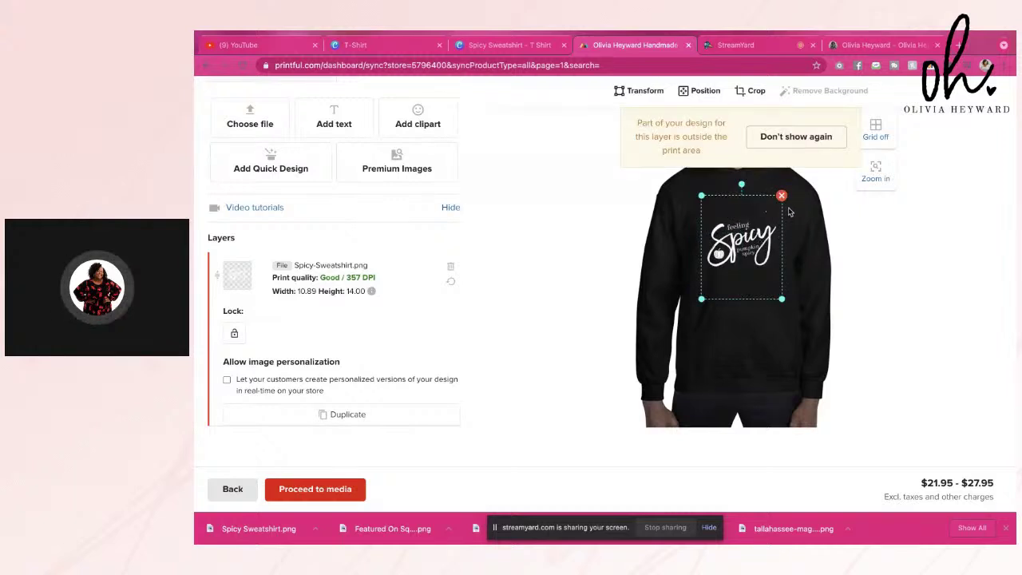
click(800, 142)
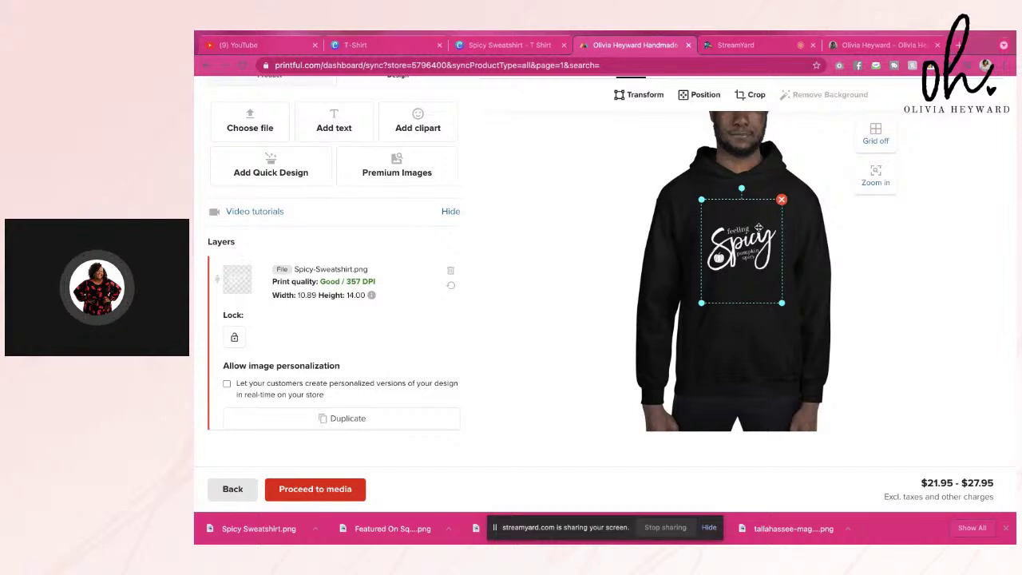
mouse_move(758, 229)
mouse_down()
mouse_move(833, 218)
mouse_move(751, 233)
mouse_up()
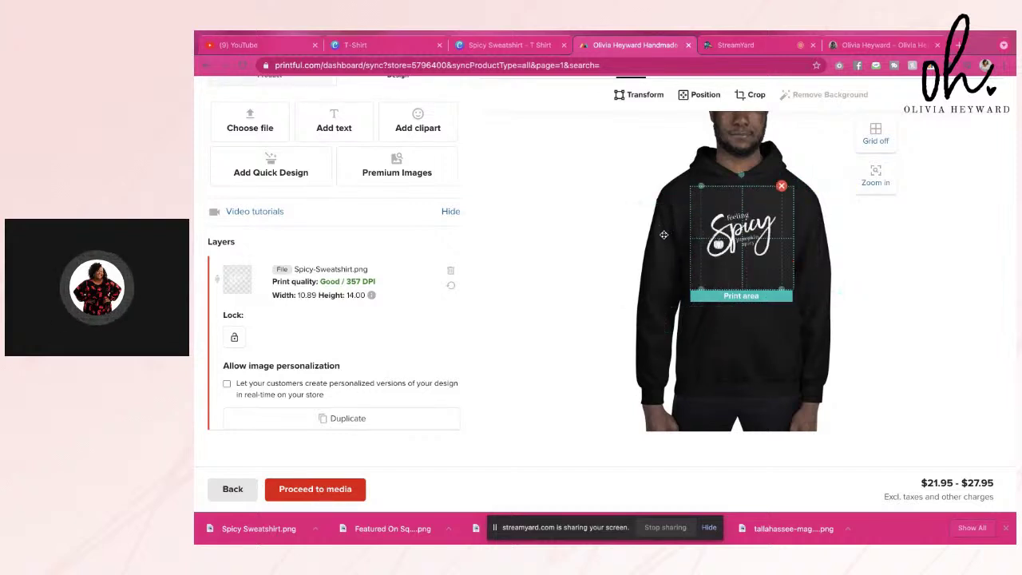
drag(663, 235, 748, 200)
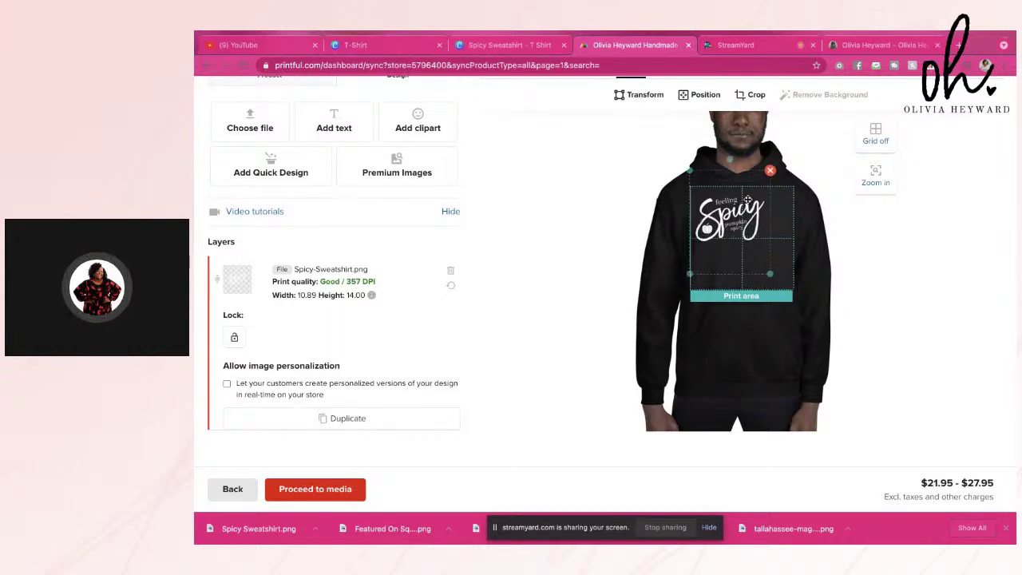
Enlarge the Spicy graphic to about 15.06 wide by 19.37 high, center it on the chest and deselect it.
drag(770, 274, 788, 292)
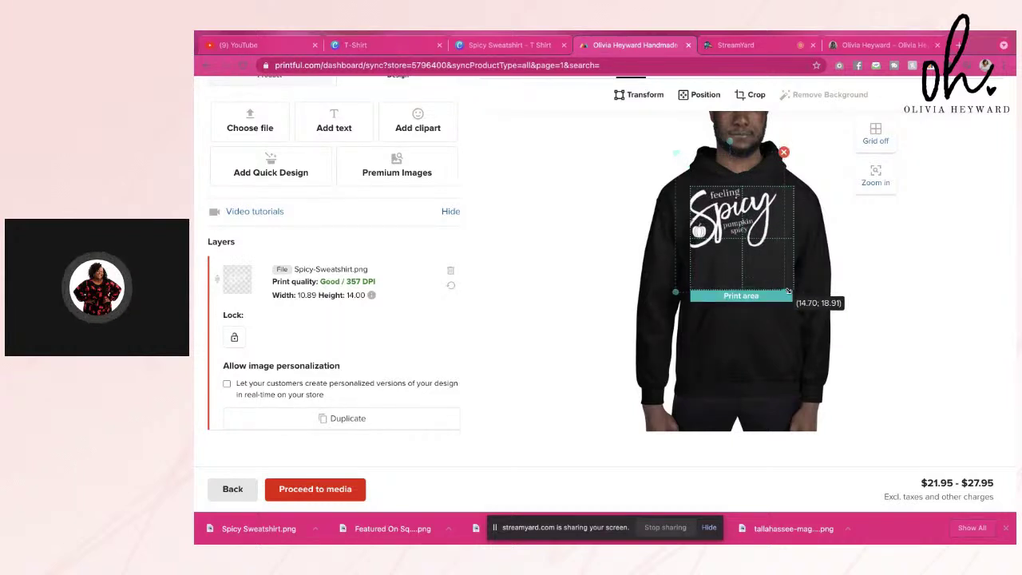
drag(758, 240, 770, 256)
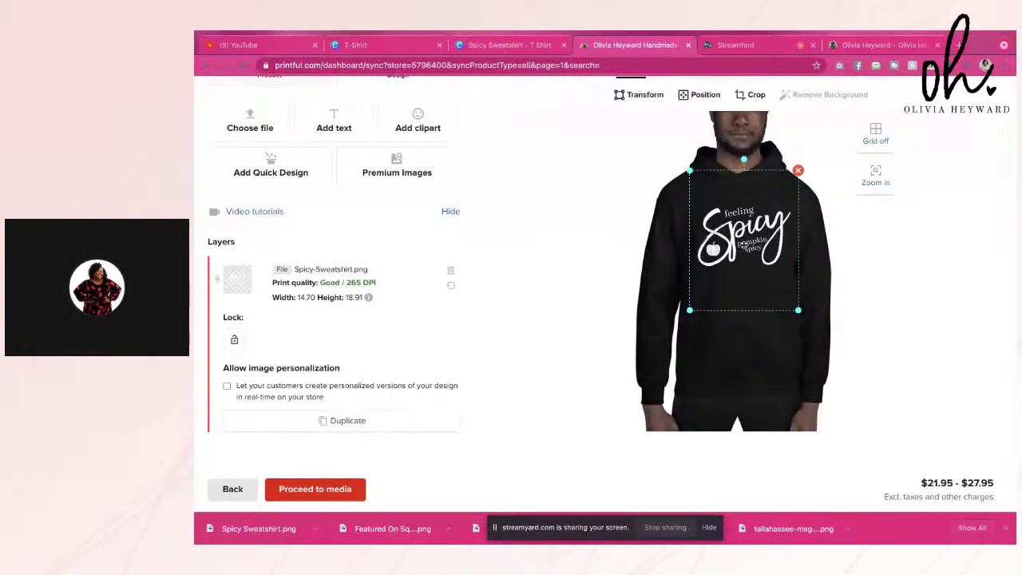
mouse_move(744, 243)
mouse_down()
mouse_move(757, 233)
mouse_move(761, 242)
mouse_move(763, 224)
mouse_move(761, 245)
mouse_up()
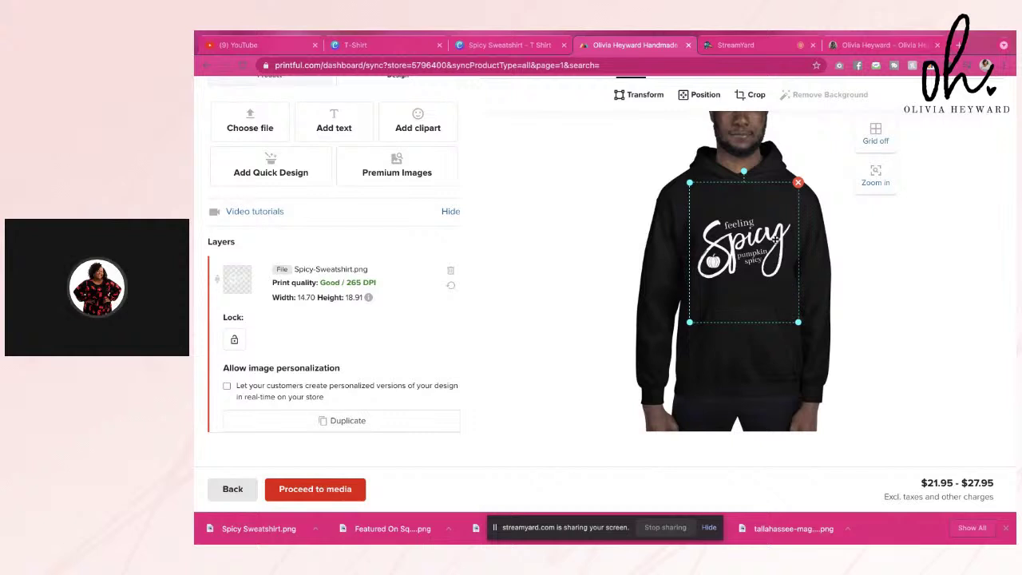
drag(798, 323, 800, 326)
drag(768, 275, 765, 275)
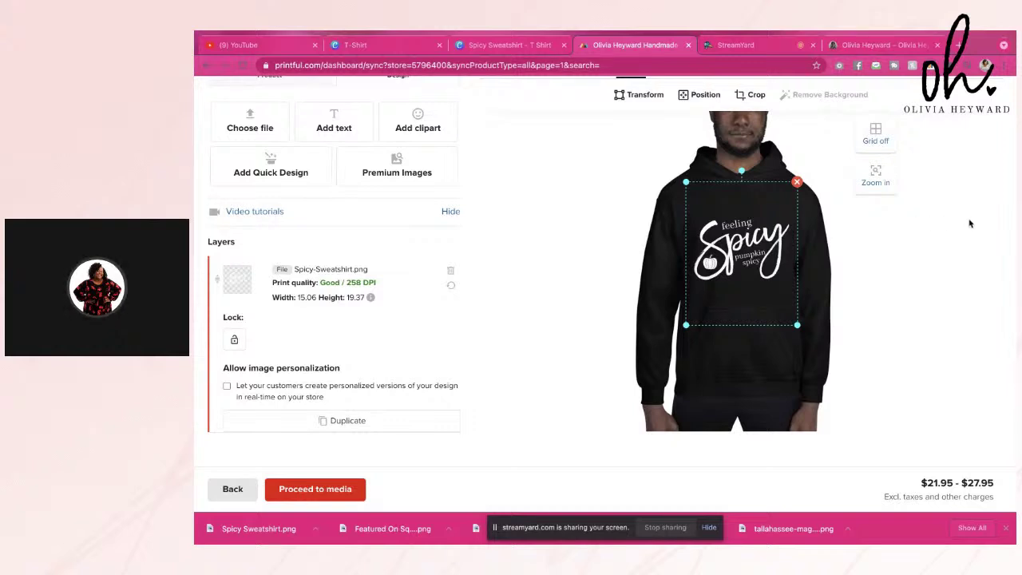
click(867, 250)
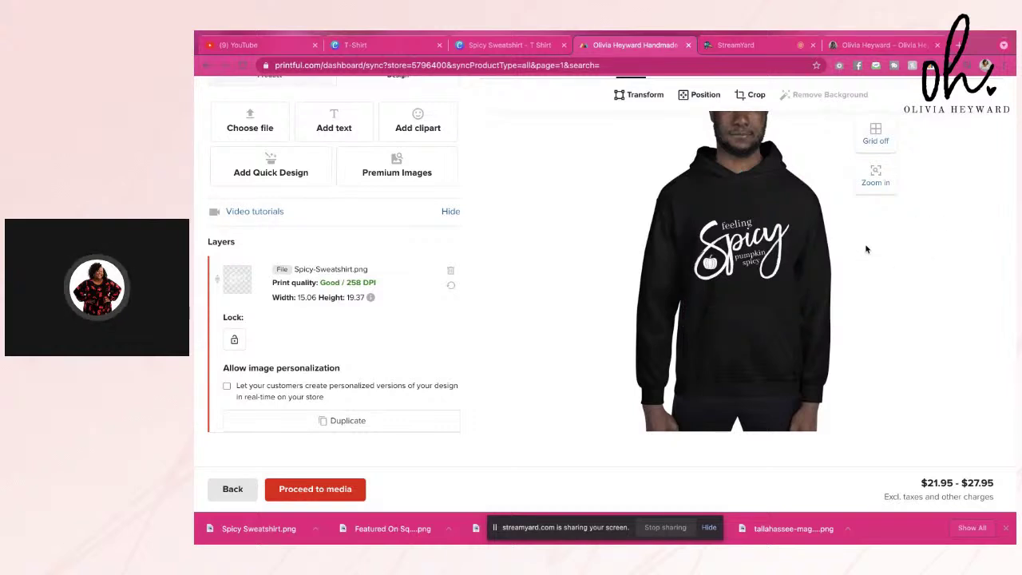
Return to the product options and add Maroon, Dark Heather, Navy and Military Green to the hoodie's selected colors.
scroll(536, 329, down, 1)
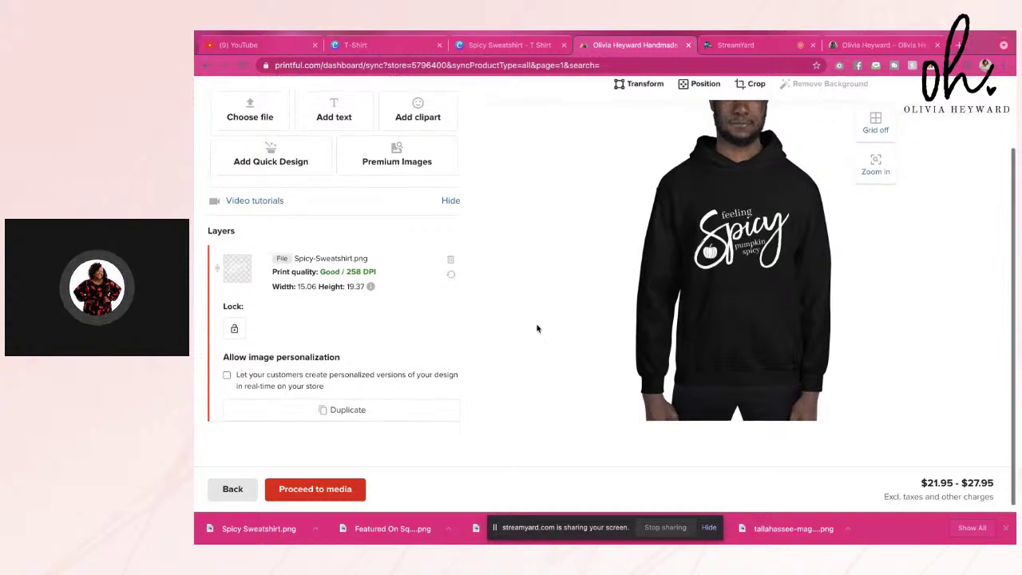
scroll(537, 328, up, 1)
scroll(536, 329, down, 1)
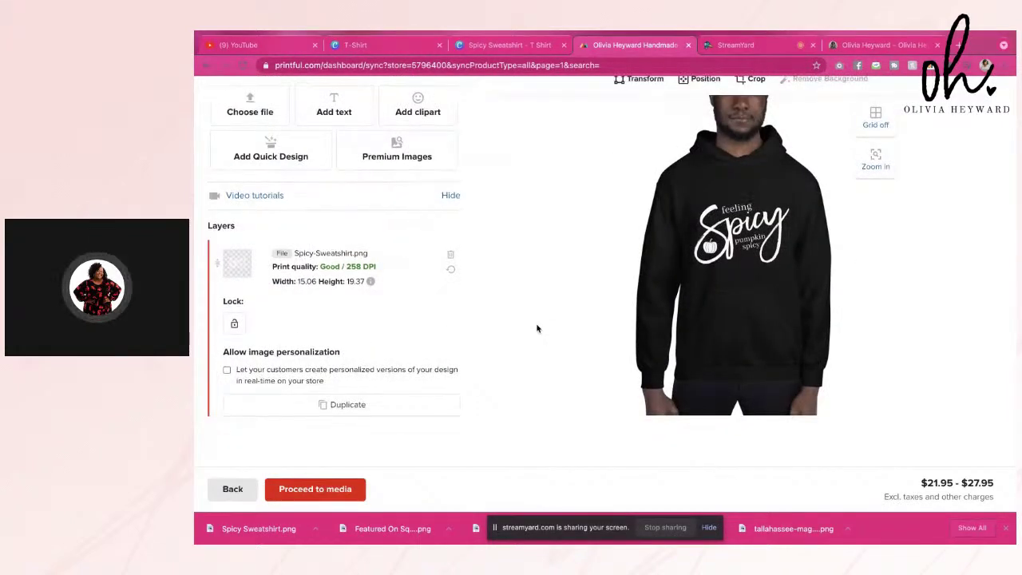
scroll(537, 329, up, 3)
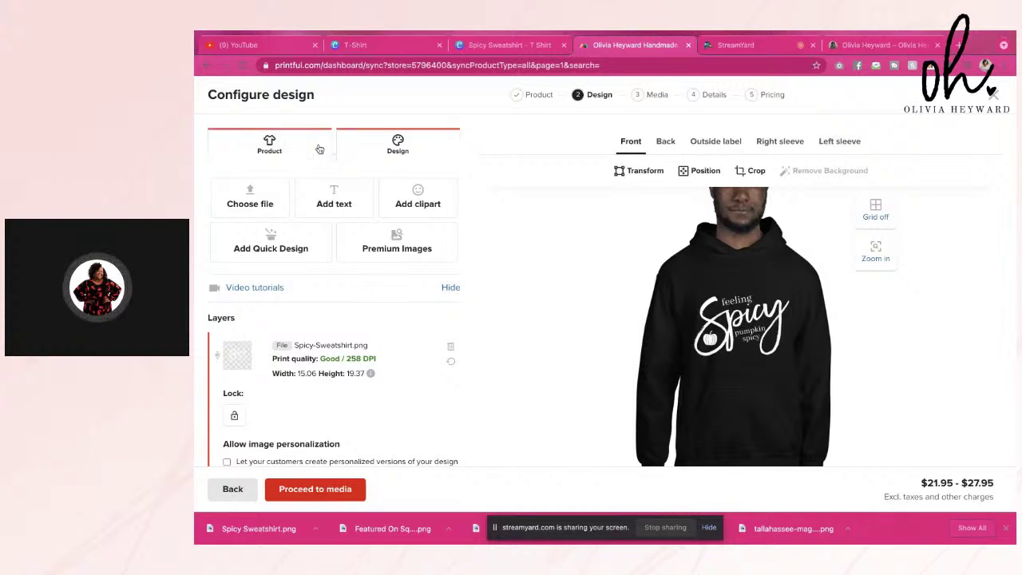
click(320, 149)
scroll(353, 328, down, 1)
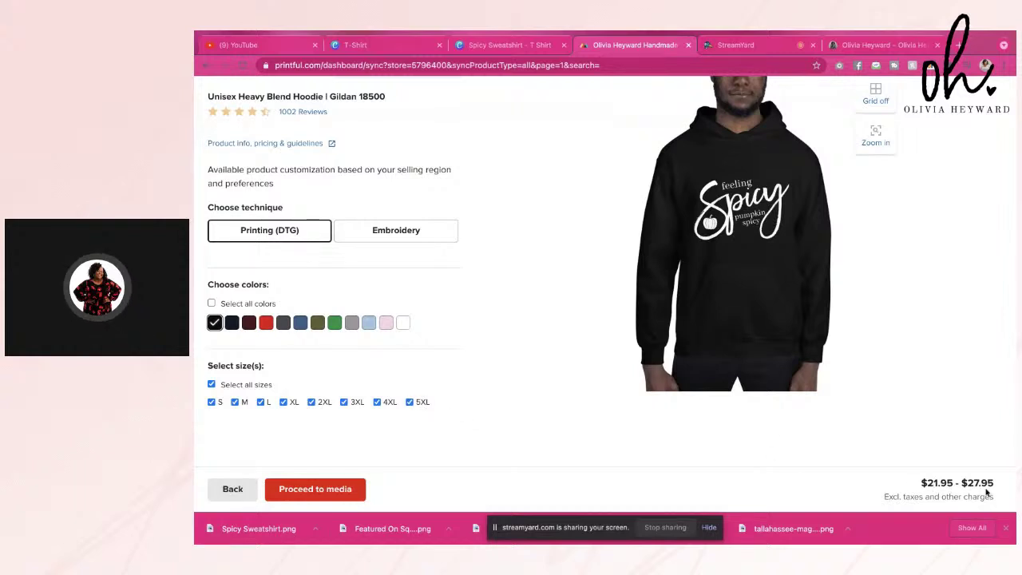
scroll(533, 360, up, 1)
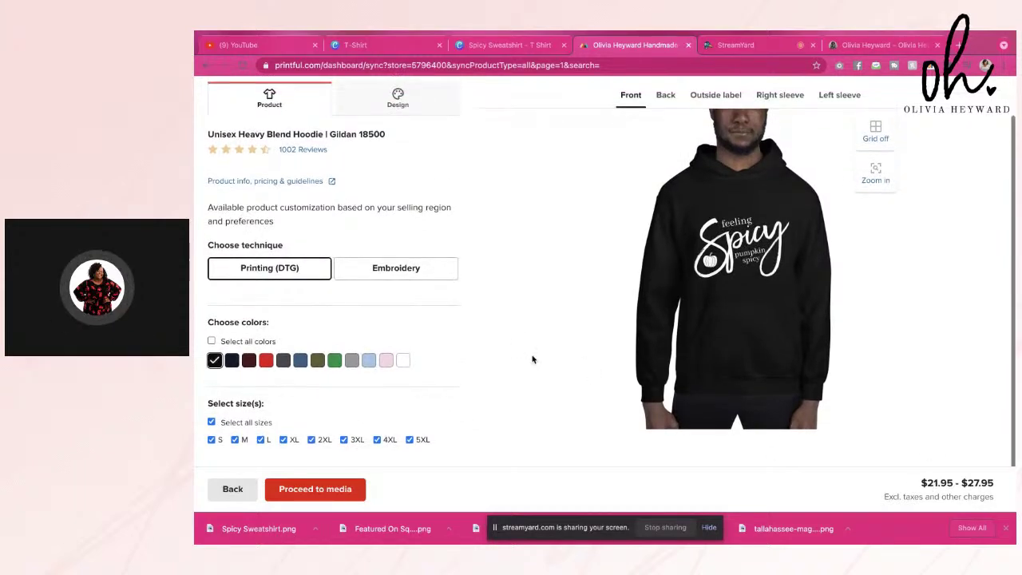
scroll(533, 359, down, 1)
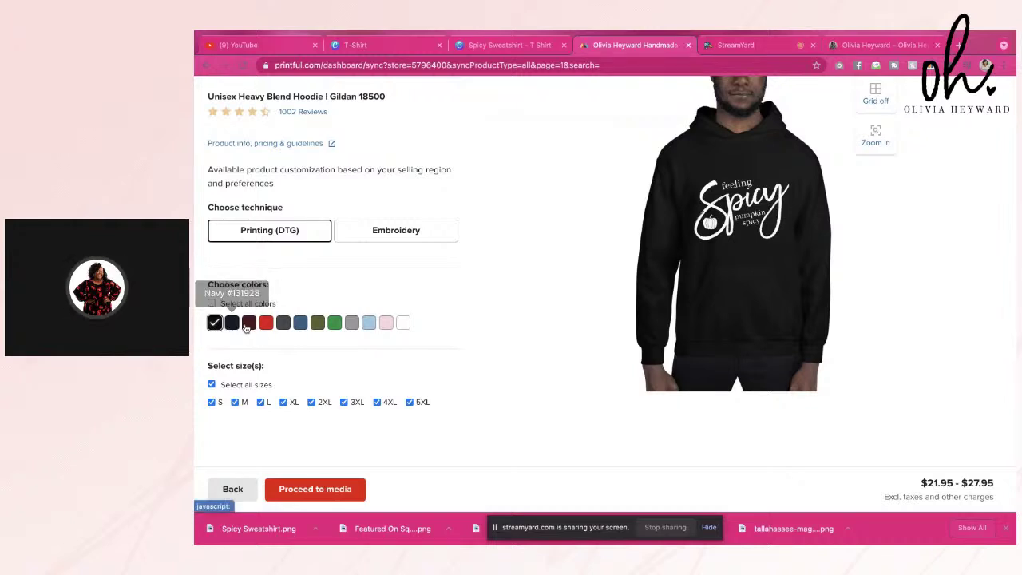
click(248, 323)
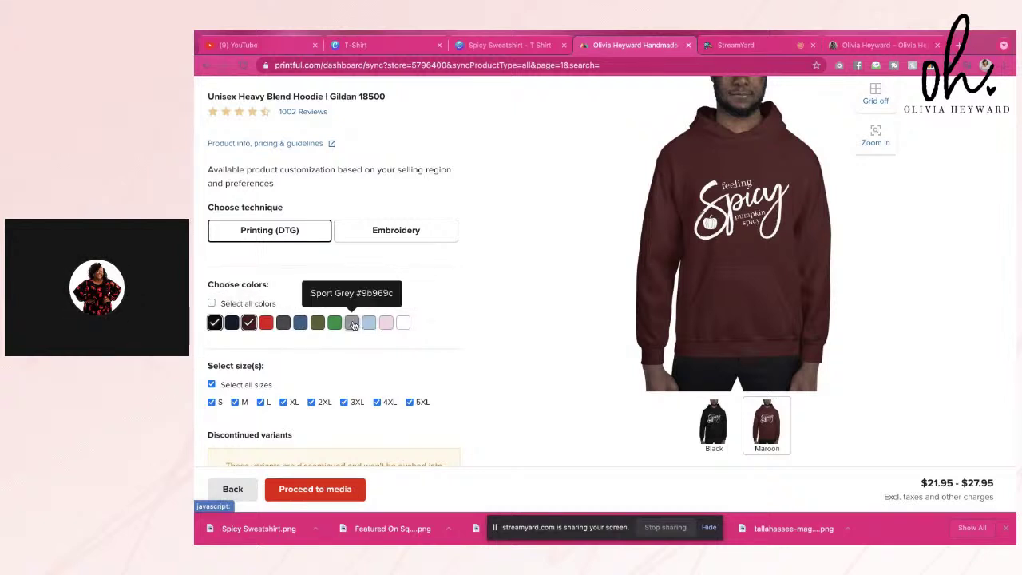
click(284, 323)
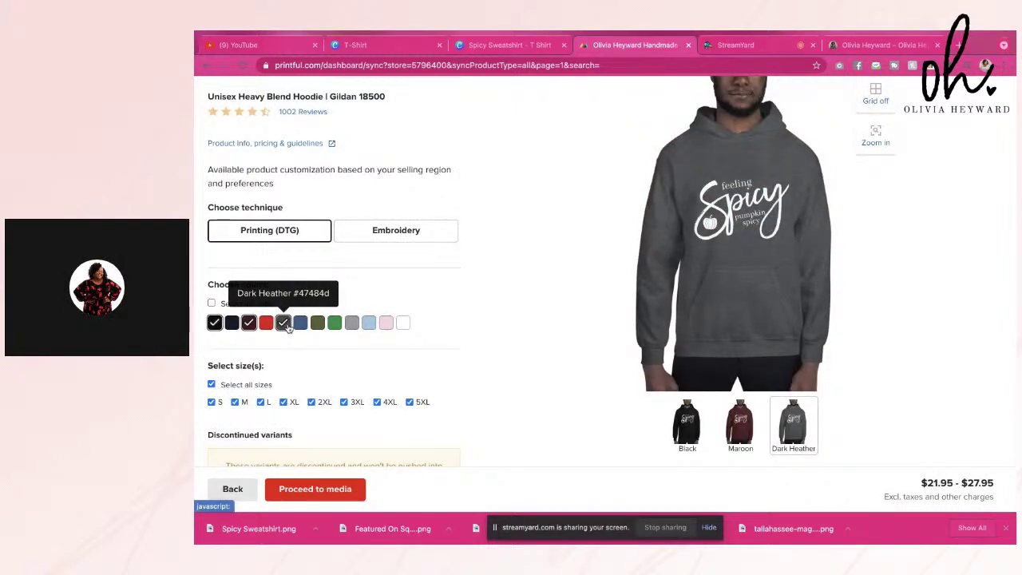
click(232, 323)
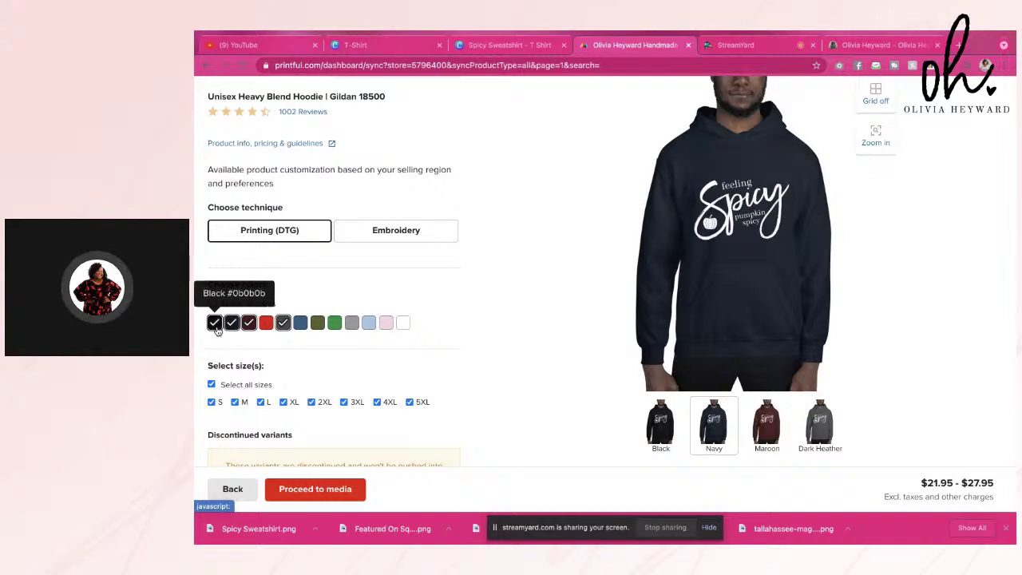
click(318, 323)
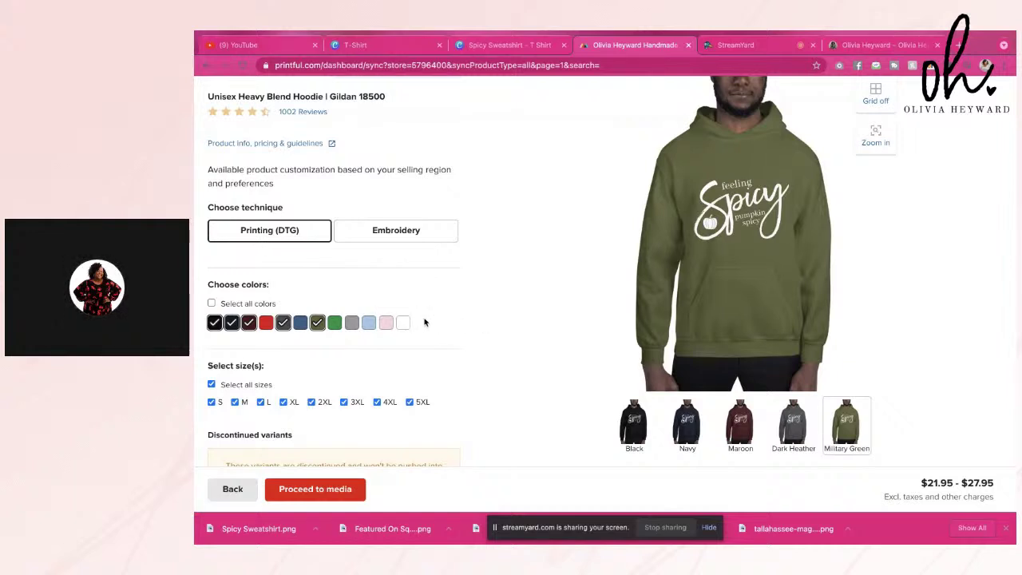
Review the selected sizes and the discontinued variants for the chosen hoodie colors.
scroll(423, 322, down, 1)
scroll(424, 322, down, 3)
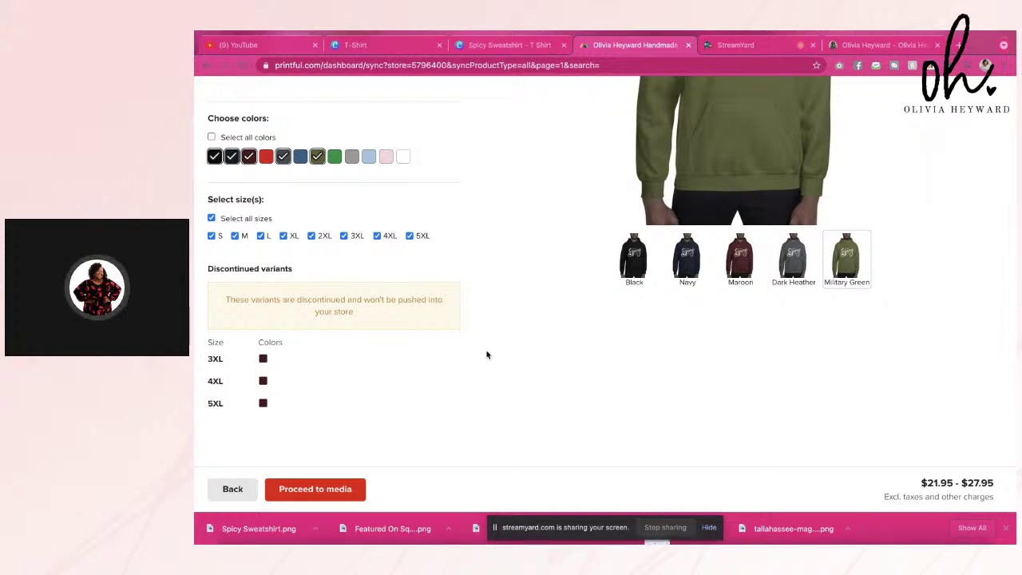
scroll(487, 354, up, 5)
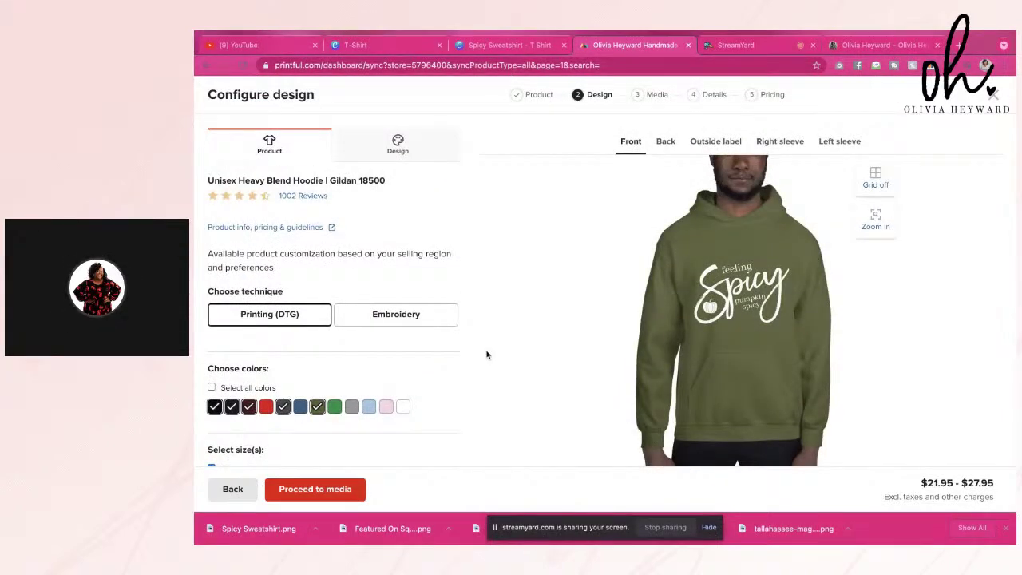
scroll(487, 355, down, 2)
scroll(485, 354, up, 2)
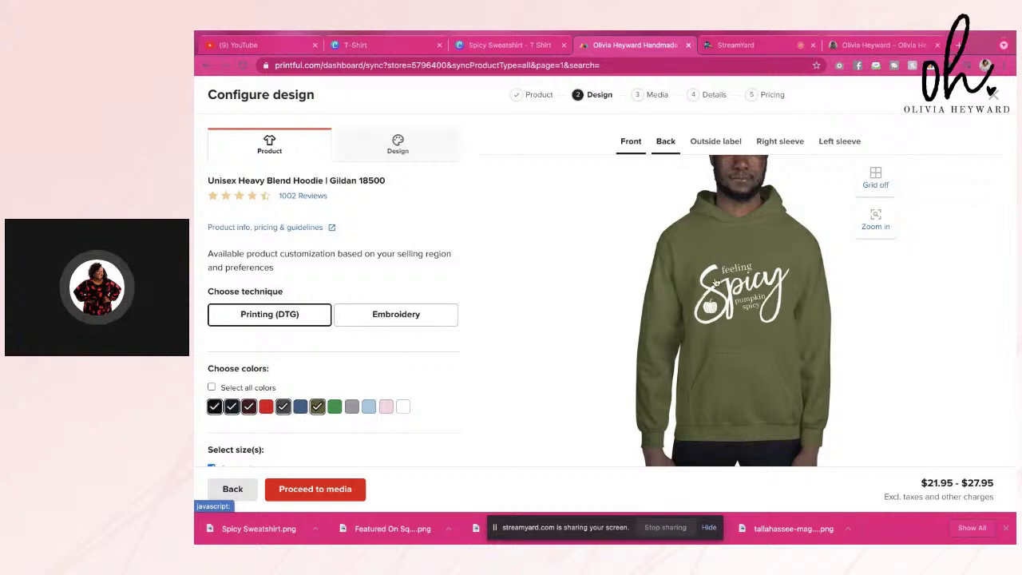
Examine the hoodie's back, outside label and right sleeve print areas.
click(667, 142)
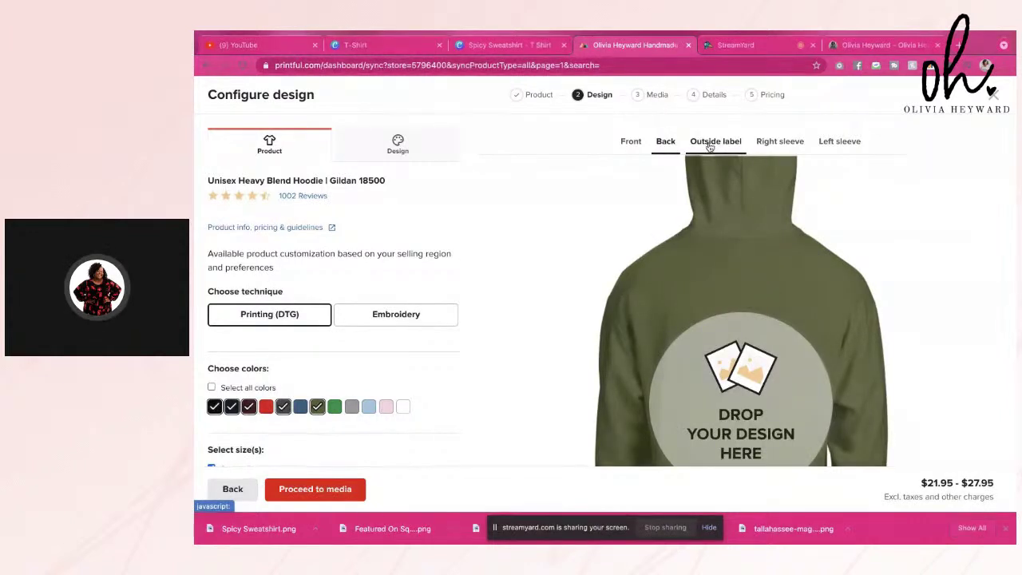
click(710, 146)
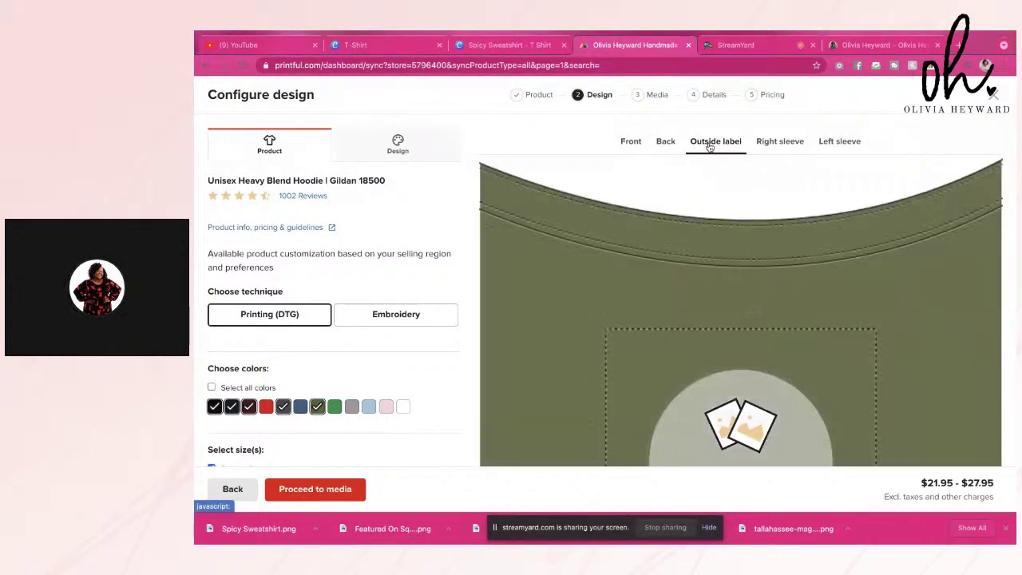
scroll(707, 160, down, 3)
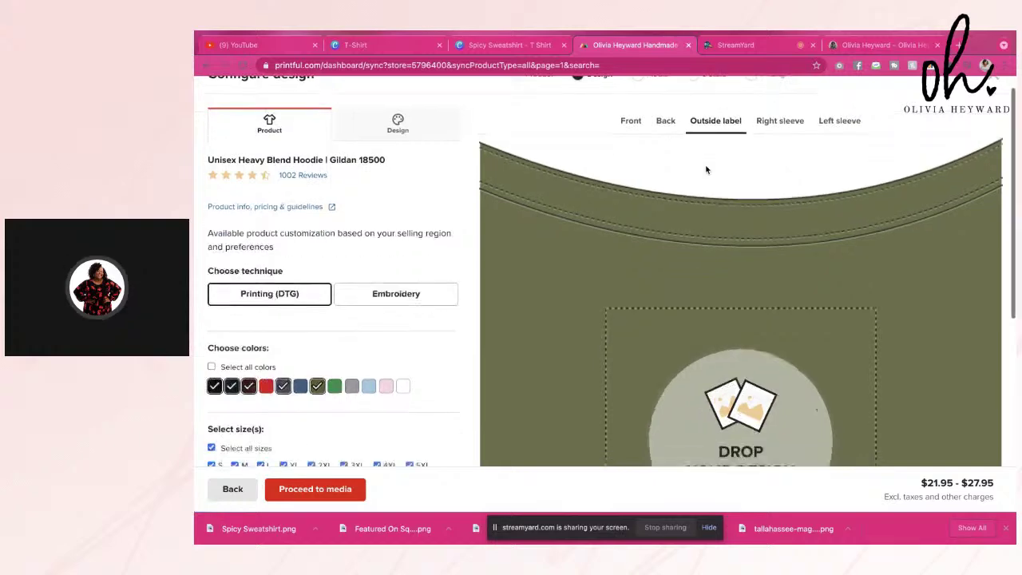
scroll(707, 169, down, 5)
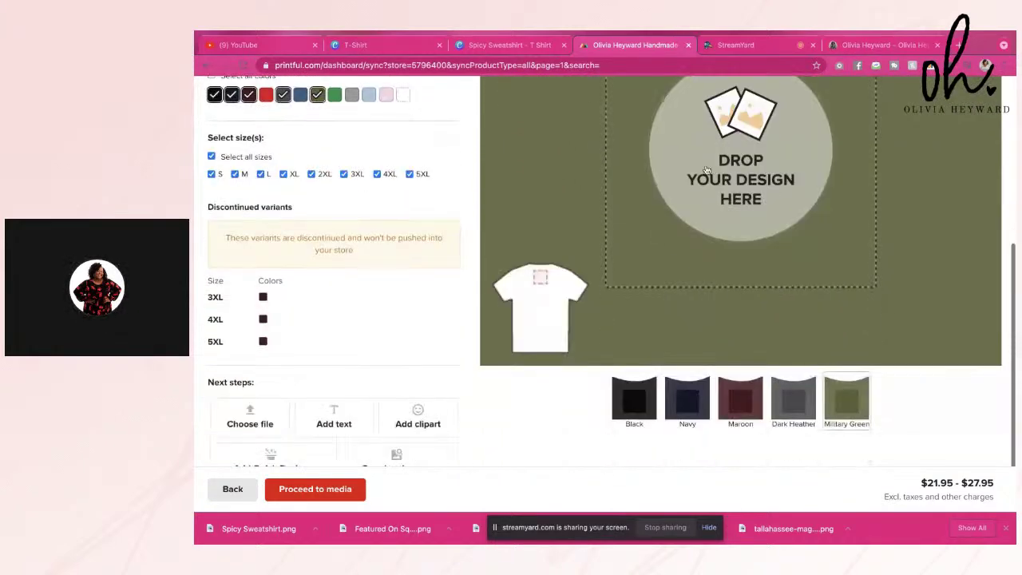
scroll(706, 169, down, 2)
scroll(706, 169, up, 10)
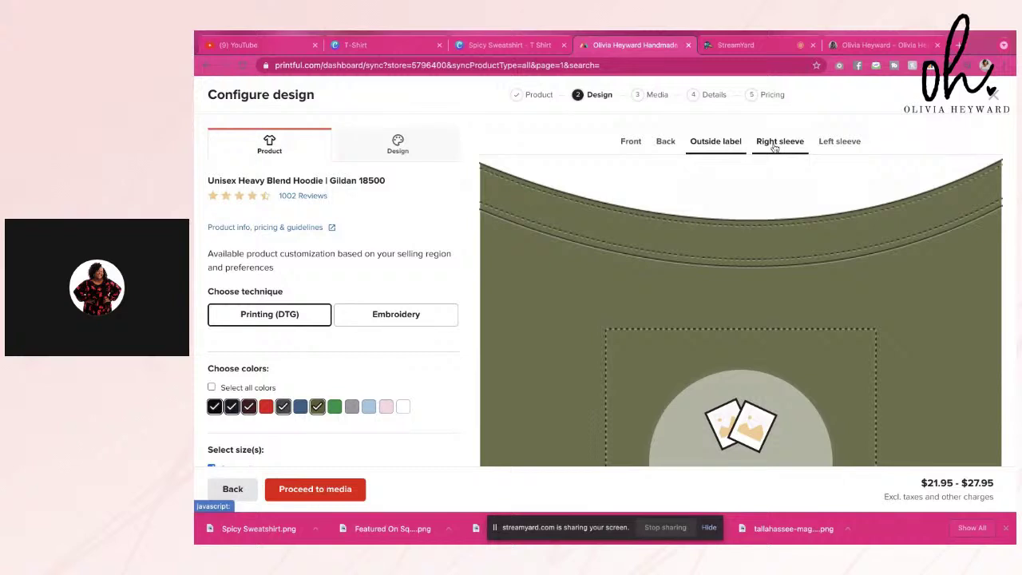
click(774, 148)
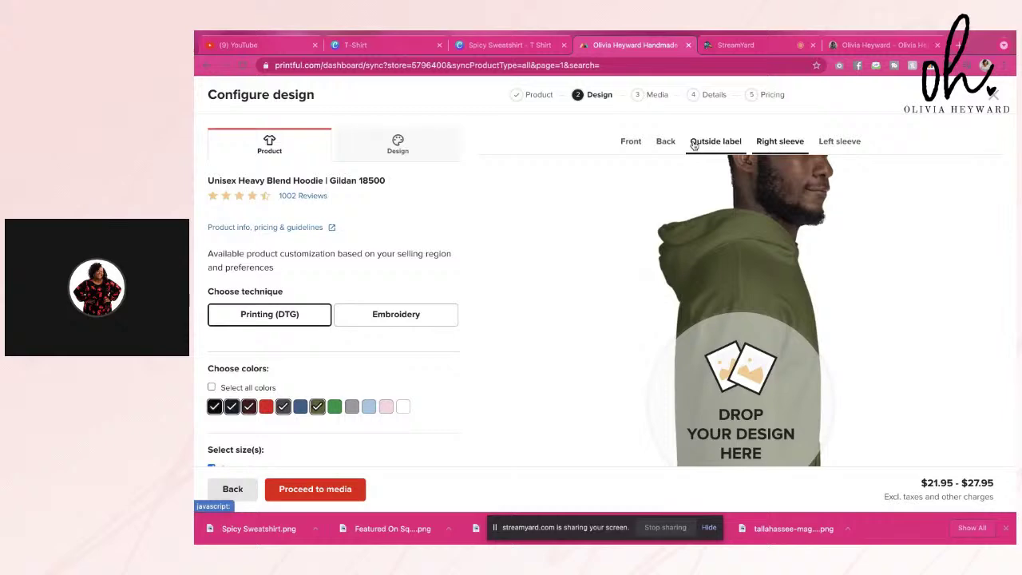
Browse the store's file library for an outside label logo and close it without placing a file.
click(706, 147)
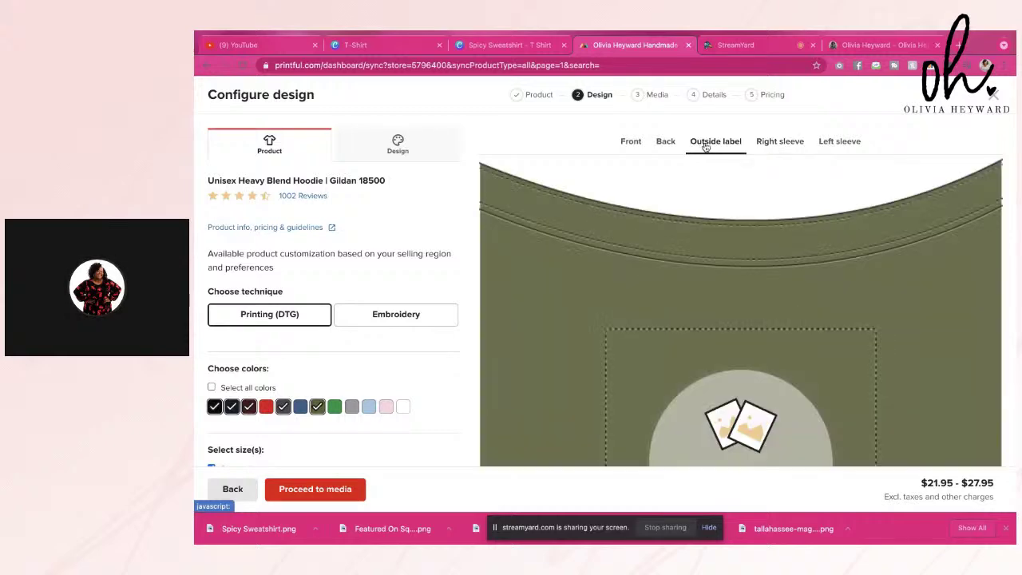
scroll(685, 335, down, 2)
click(733, 339)
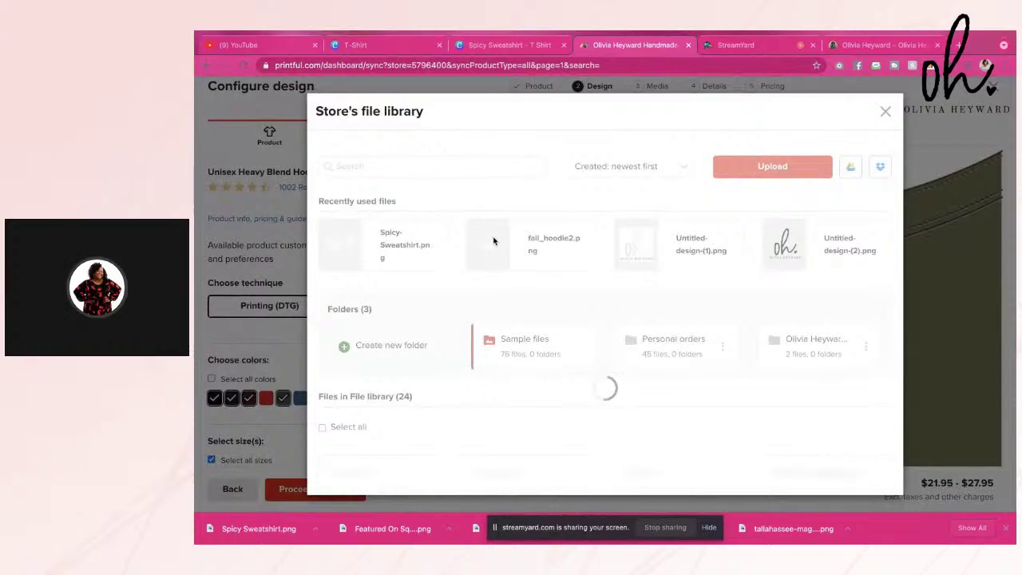
mouse_move(441, 258)
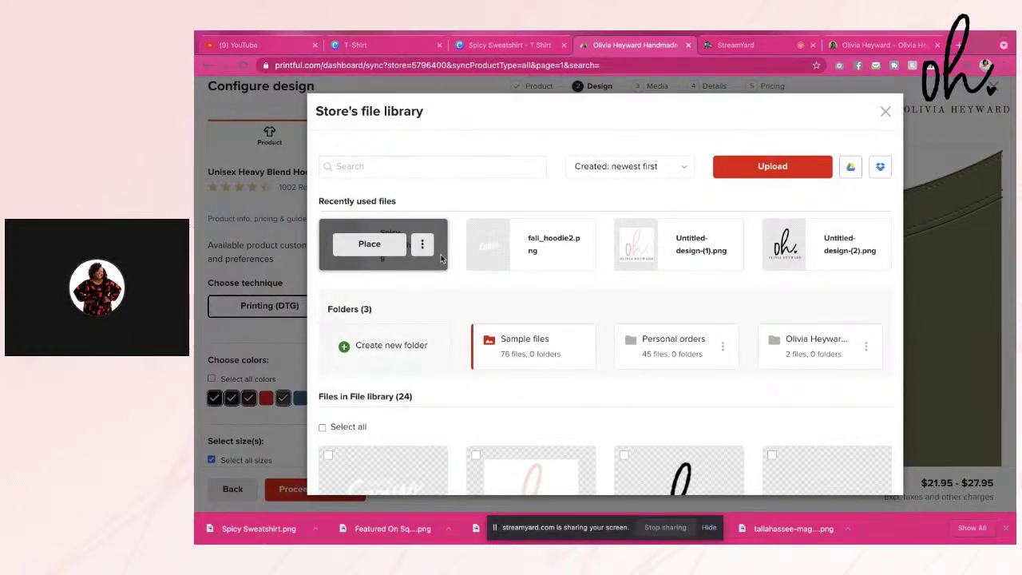
scroll(502, 278, down, 4)
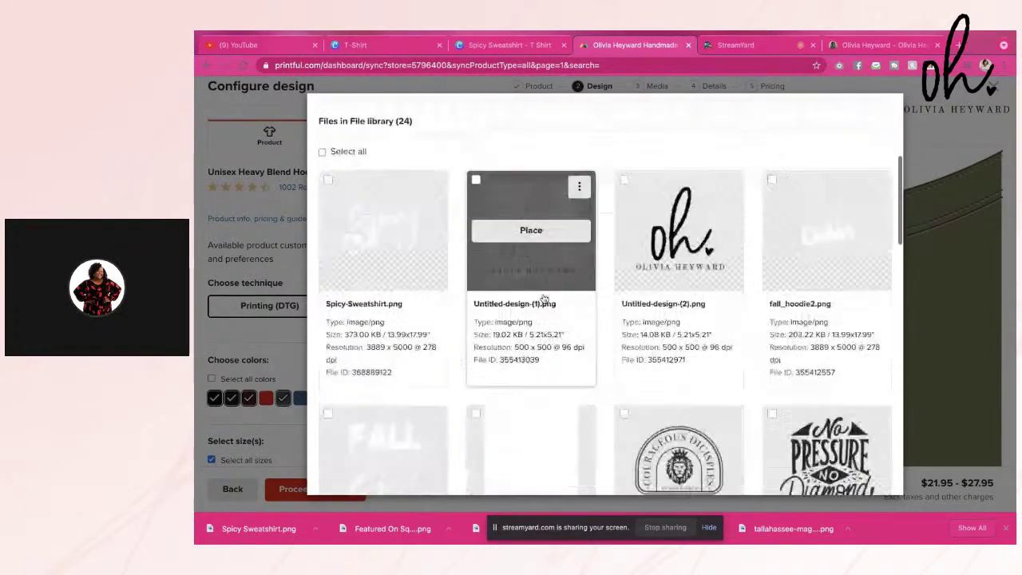
scroll(542, 299, down, 5)
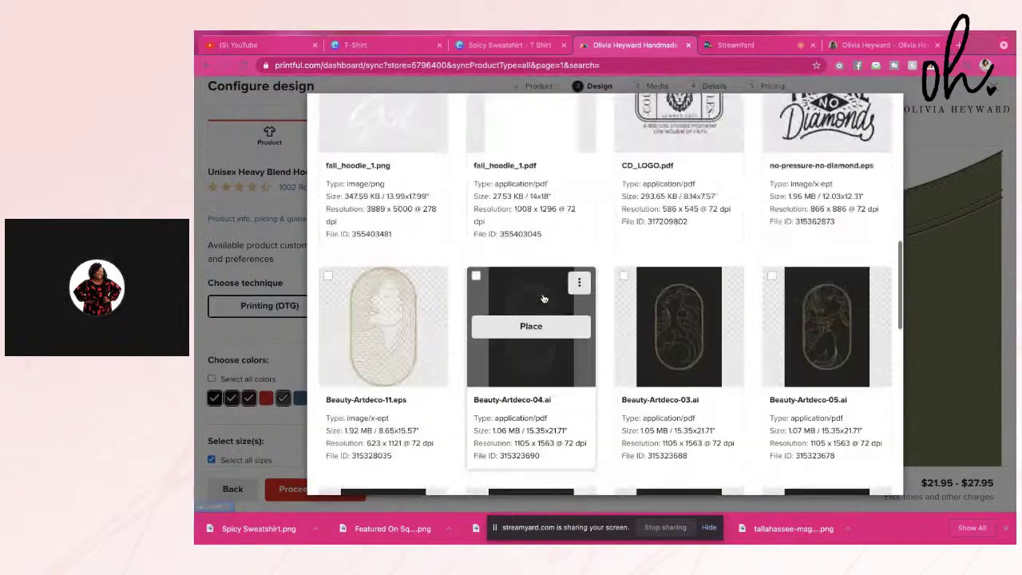
scroll(543, 298, up, 10)
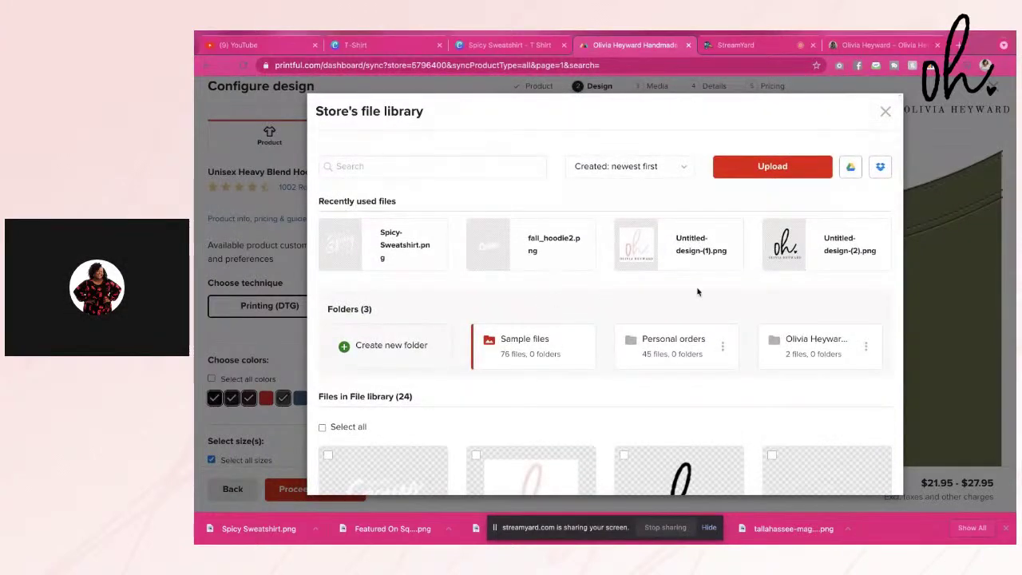
mouse_move(799, 244)
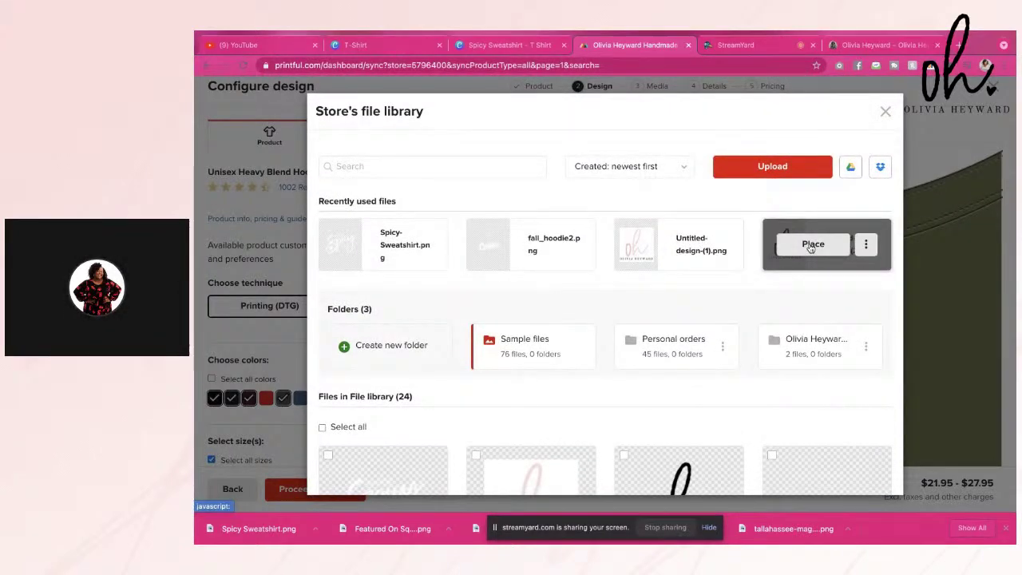
scroll(700, 305, down, 2)
scroll(701, 307, up, 1)
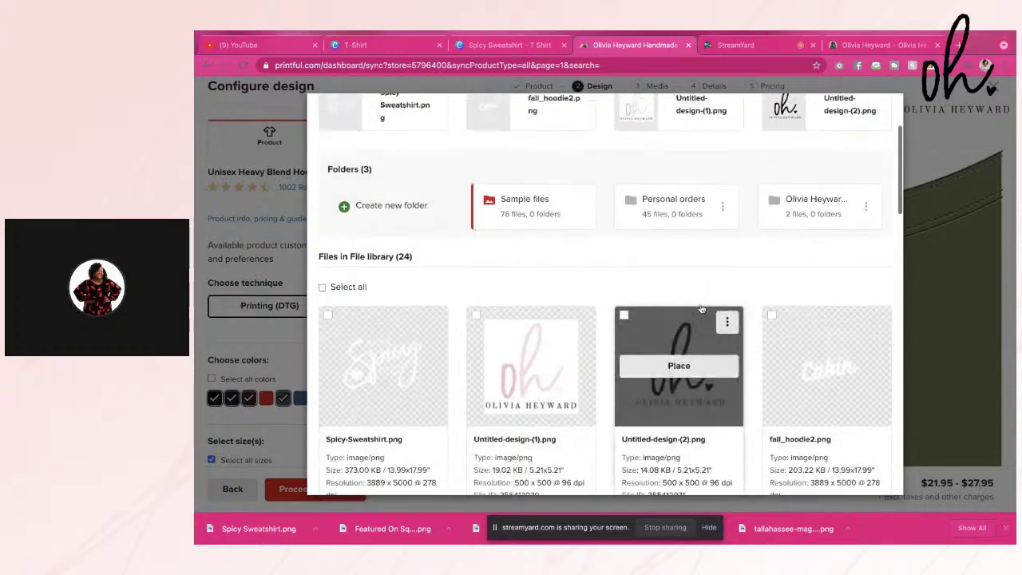
scroll(700, 272, up, 1)
scroll(700, 244, down, 3)
scroll(701, 240, up, 3)
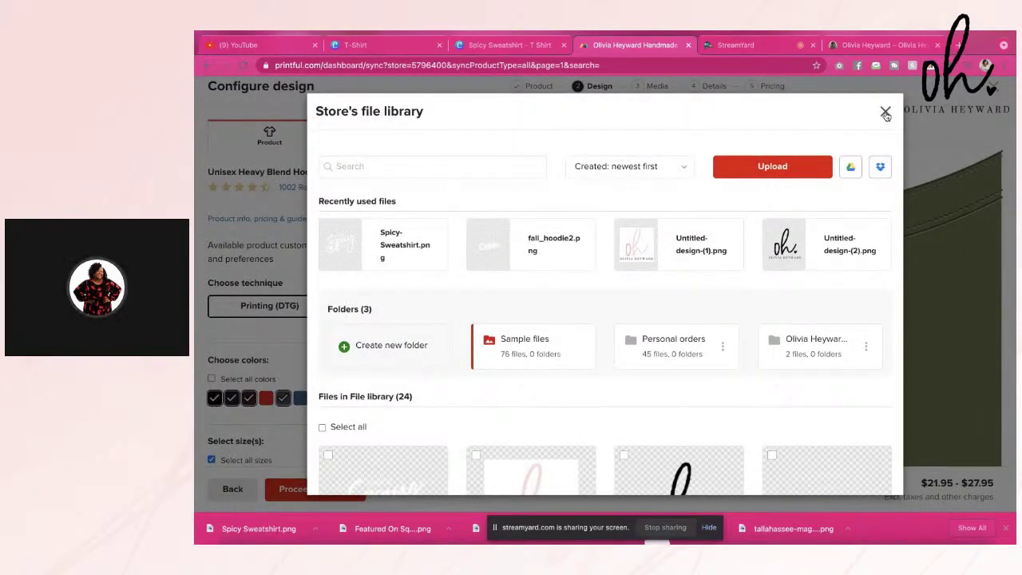
click(885, 114)
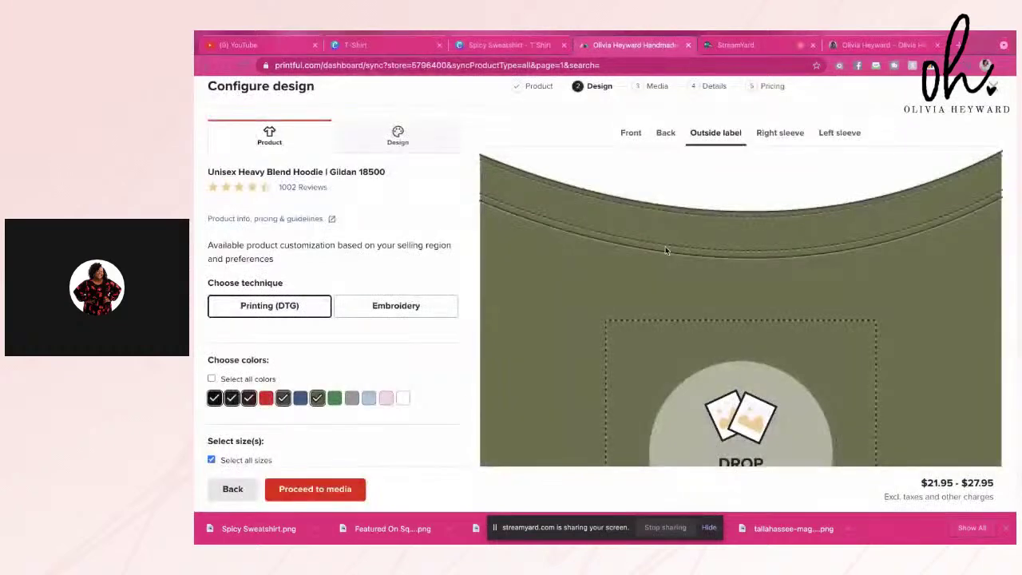
Leave the outside label area empty and proceed to the media stage of the hoodie setup.
scroll(665, 248, down, 3)
scroll(665, 250, up, 3)
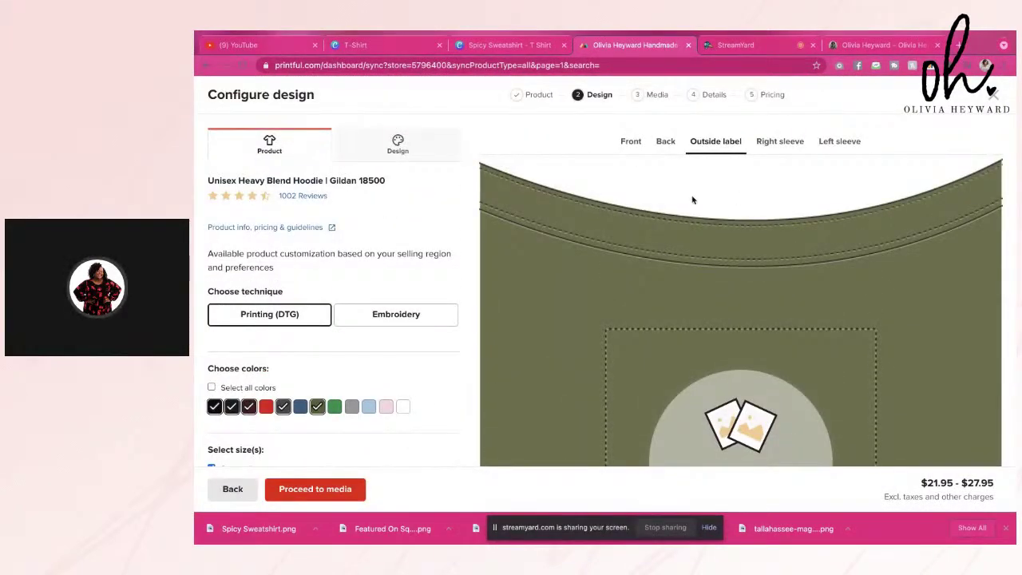
scroll(471, 305, down, 3)
scroll(471, 304, up, 3)
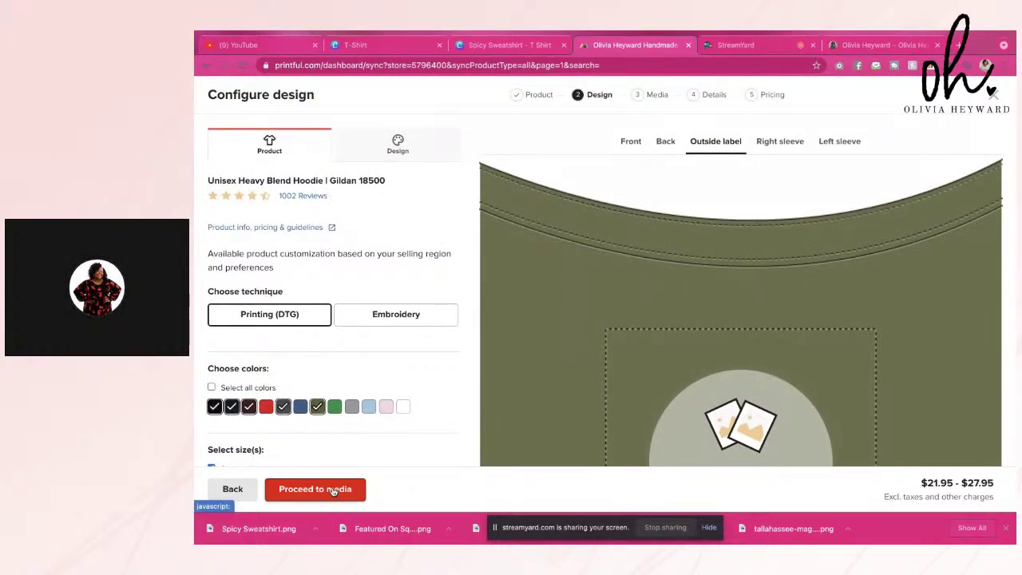
click(334, 490)
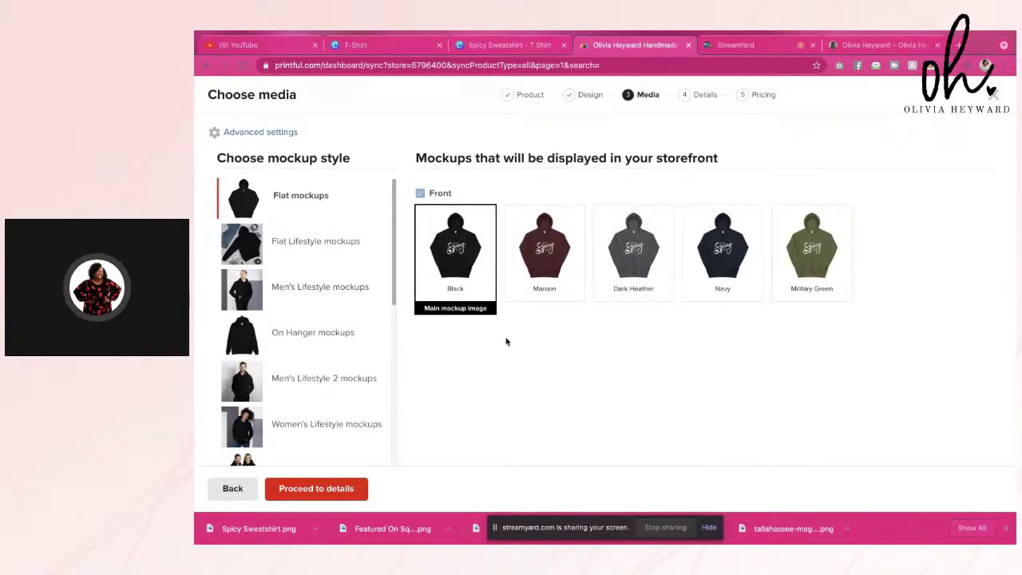
Look over the storefront mockup options and choose Flat Lifestyle mockups as the mockup style.
scroll(505, 342, down, 5)
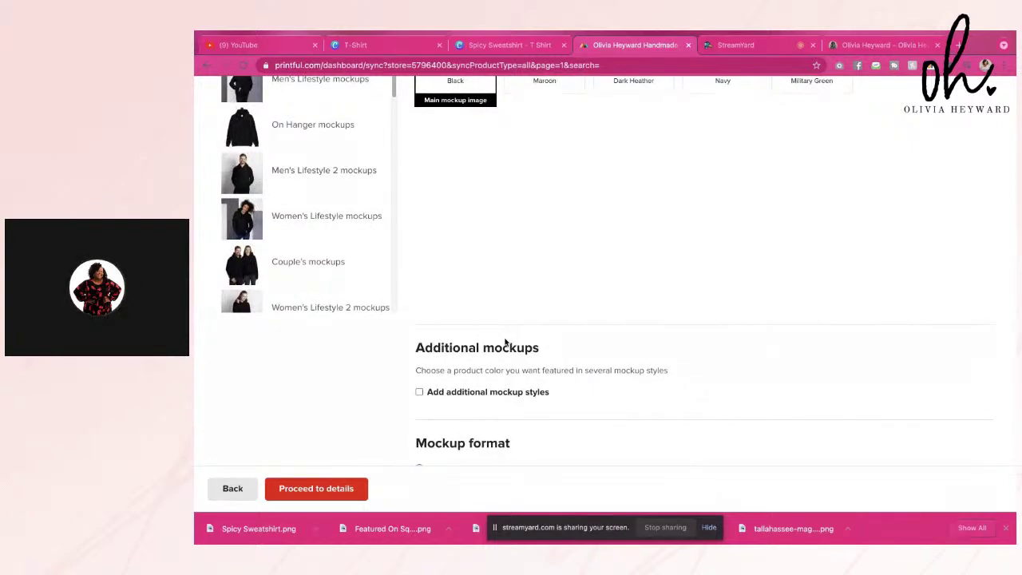
scroll(505, 342, up, 5)
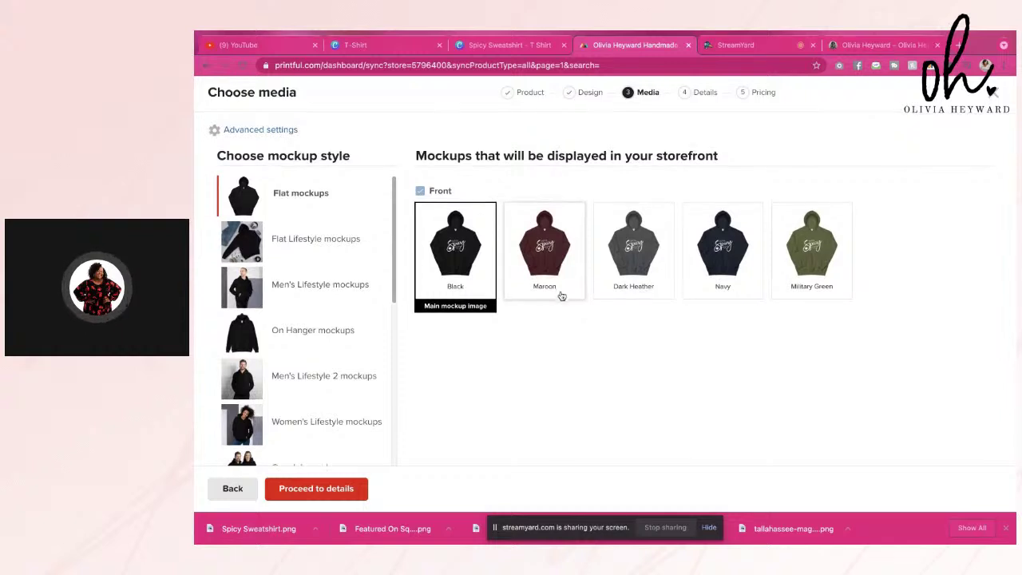
scroll(559, 264, down, 3)
scroll(560, 295, up, 3)
scroll(561, 295, down, 1)
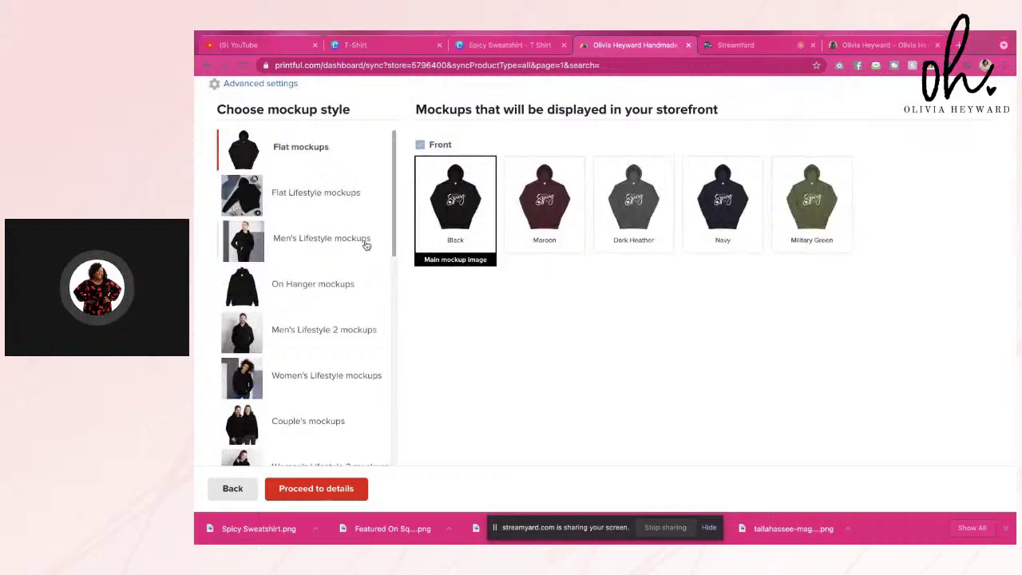
scroll(315, 224, up, 1)
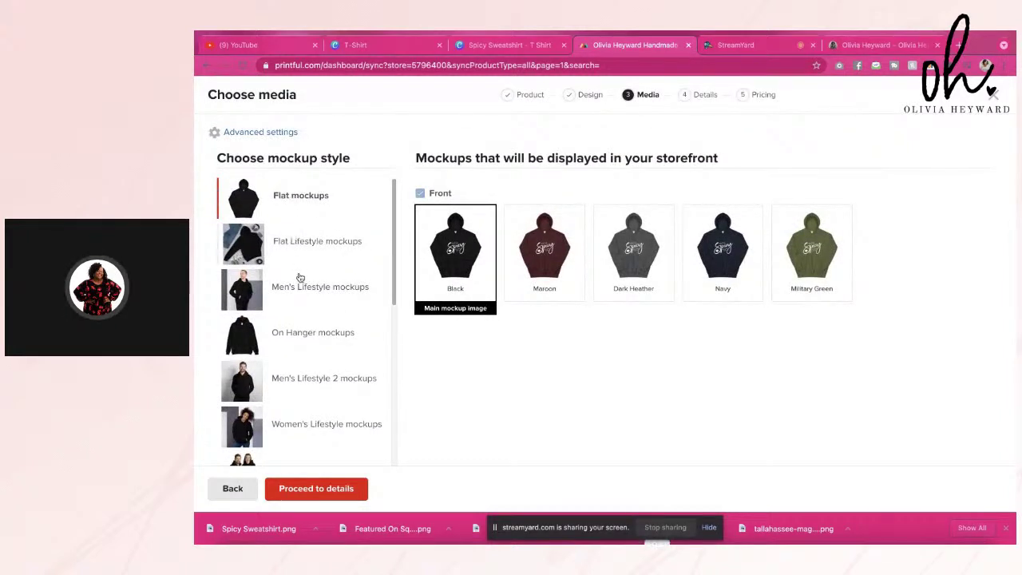
scroll(297, 264, down, 1)
click(293, 221)
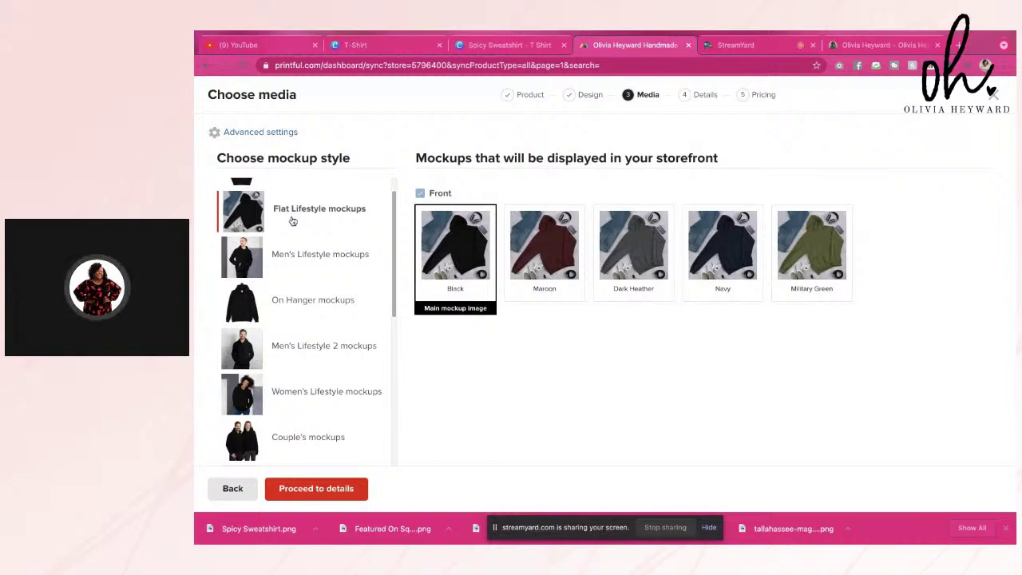
scroll(303, 263, down, 2)
scroll(320, 292, up, 1)
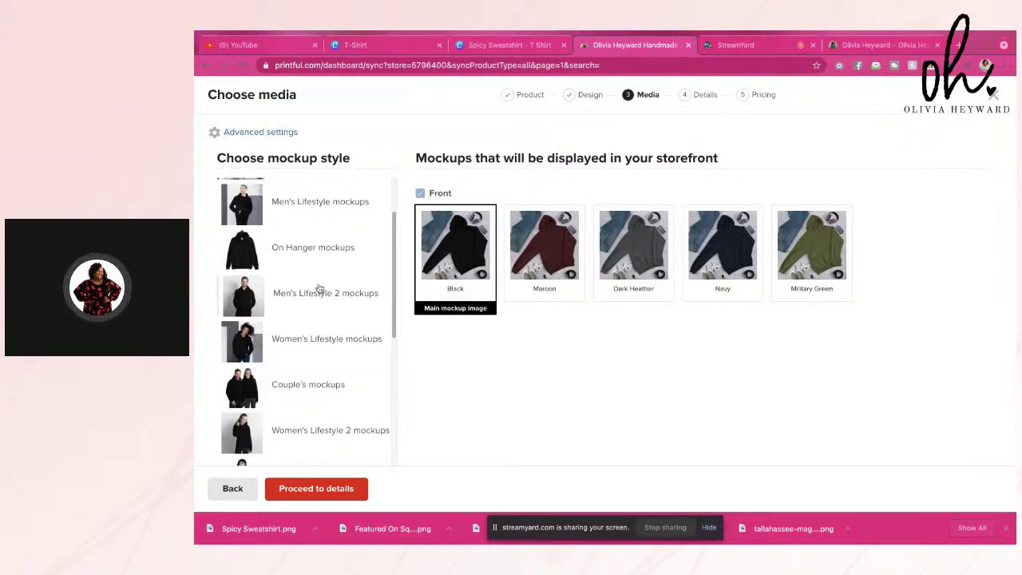
Enable additional mockup styles and include the Women's 2 mockups for the black hoodie.
scroll(470, 316, down, 4)
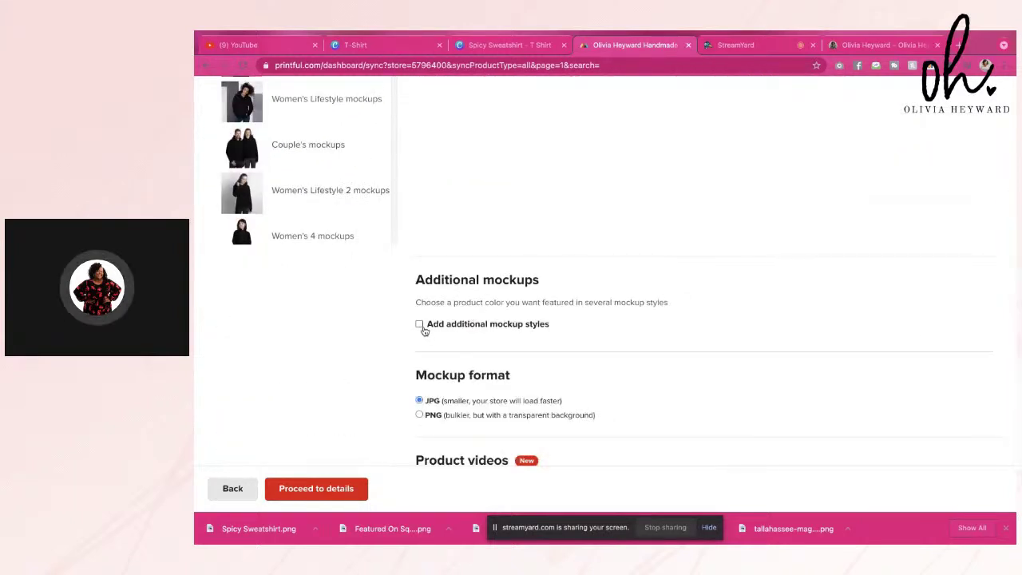
click(420, 324)
scroll(592, 312, up, 4)
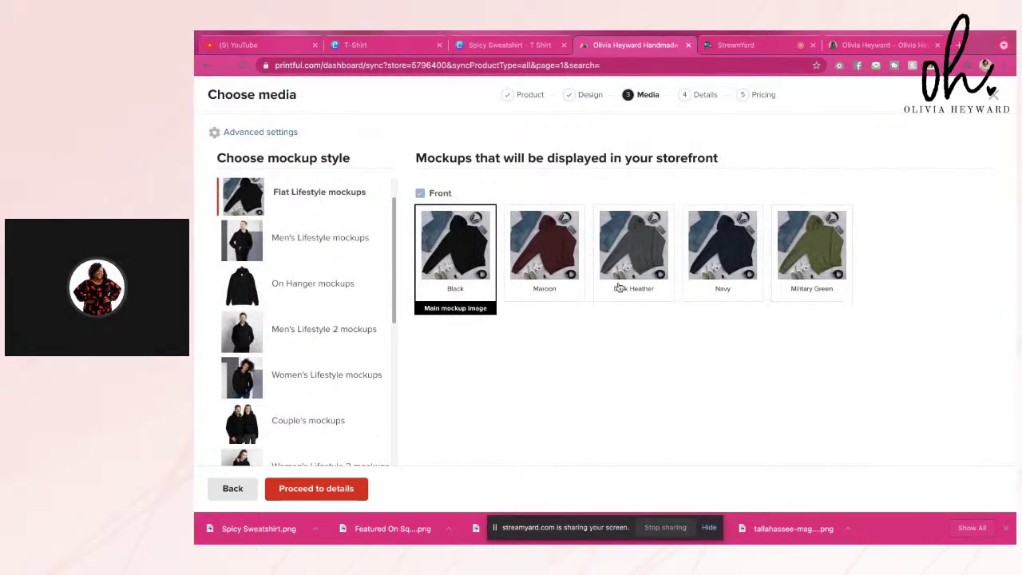
scroll(571, 386, down, 5)
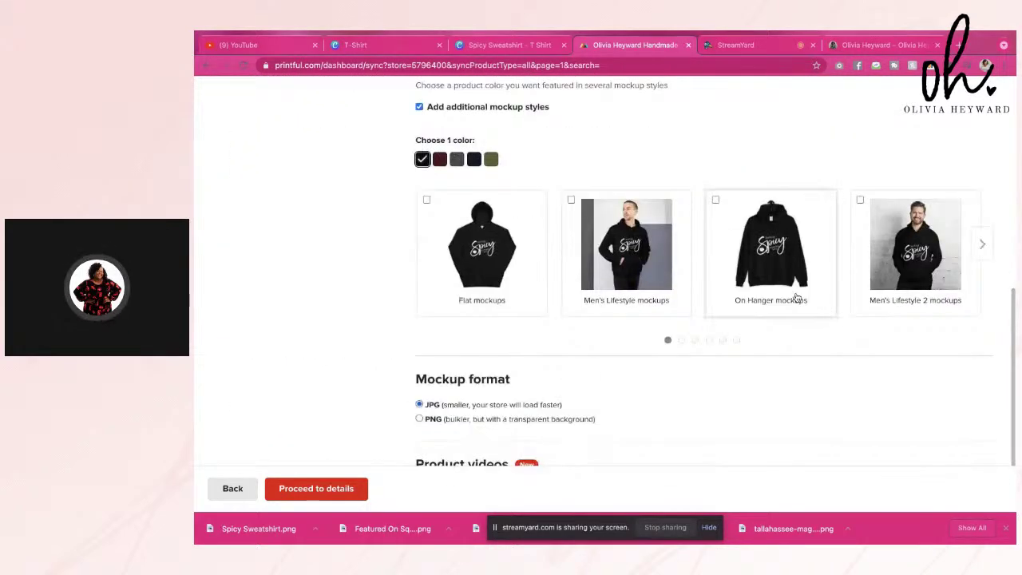
click(982, 244)
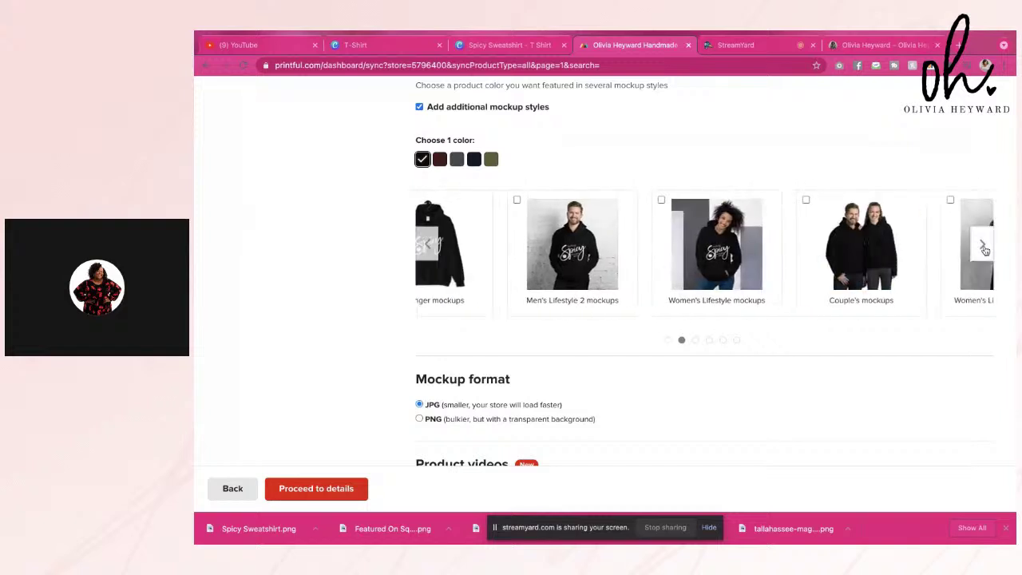
click(983, 248)
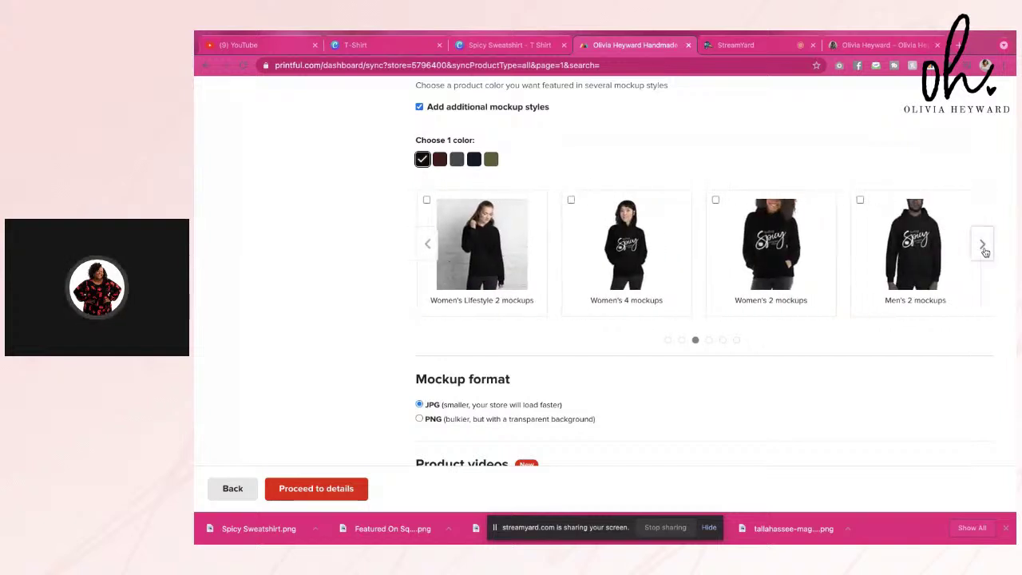
click(767, 252)
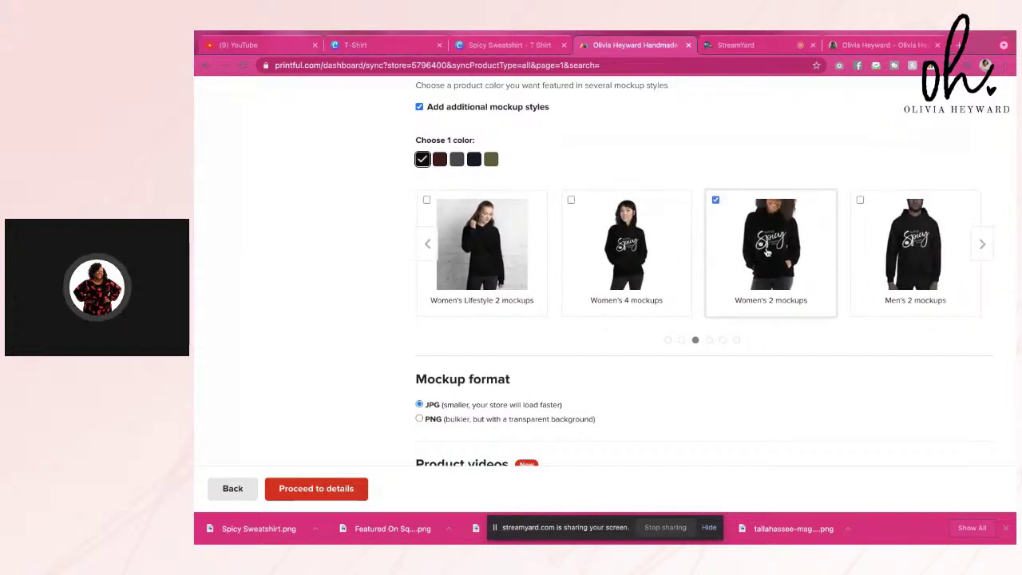
Check the chosen mockups and the mockup format, and proceed to the product details.
scroll(528, 319, down, 2)
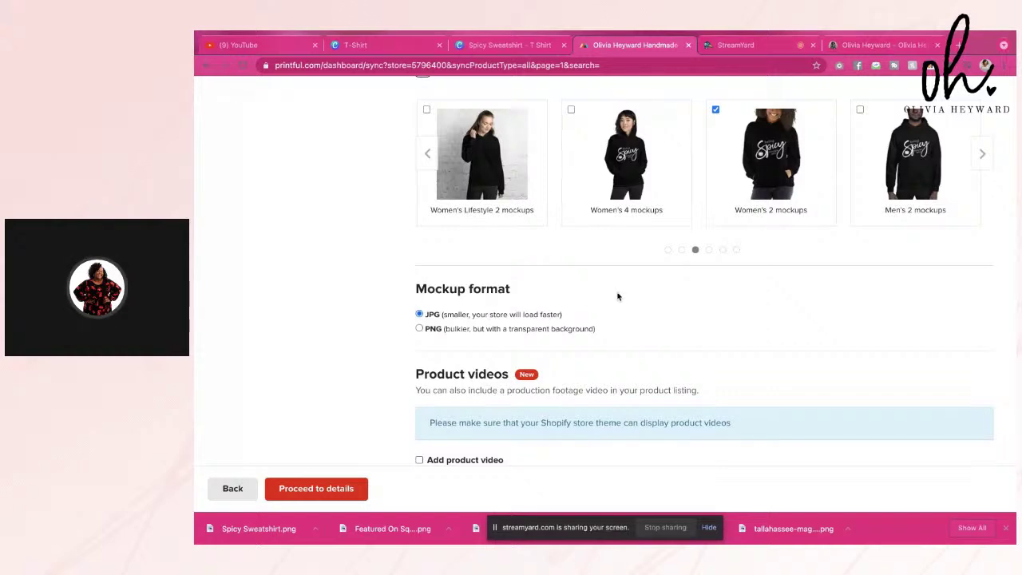
scroll(616, 296, up, 3)
scroll(616, 295, down, 3)
scroll(616, 295, up, 10)
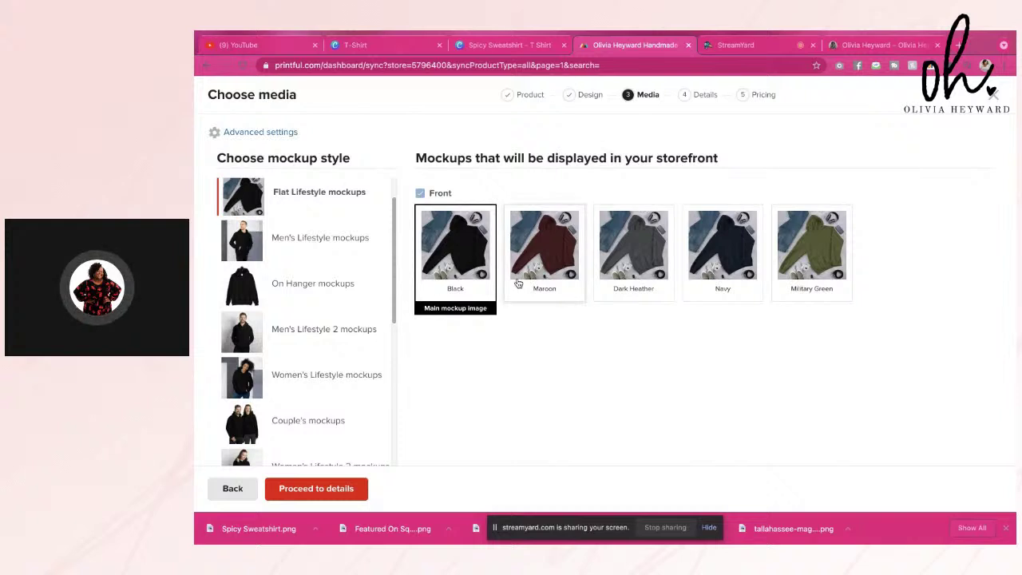
scroll(498, 238, down, 10)
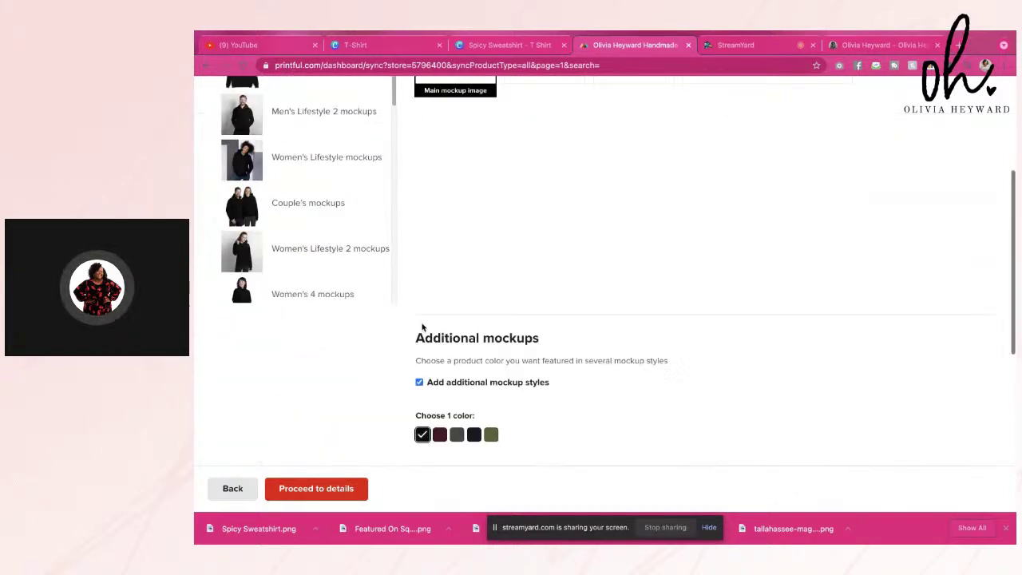
click(326, 490)
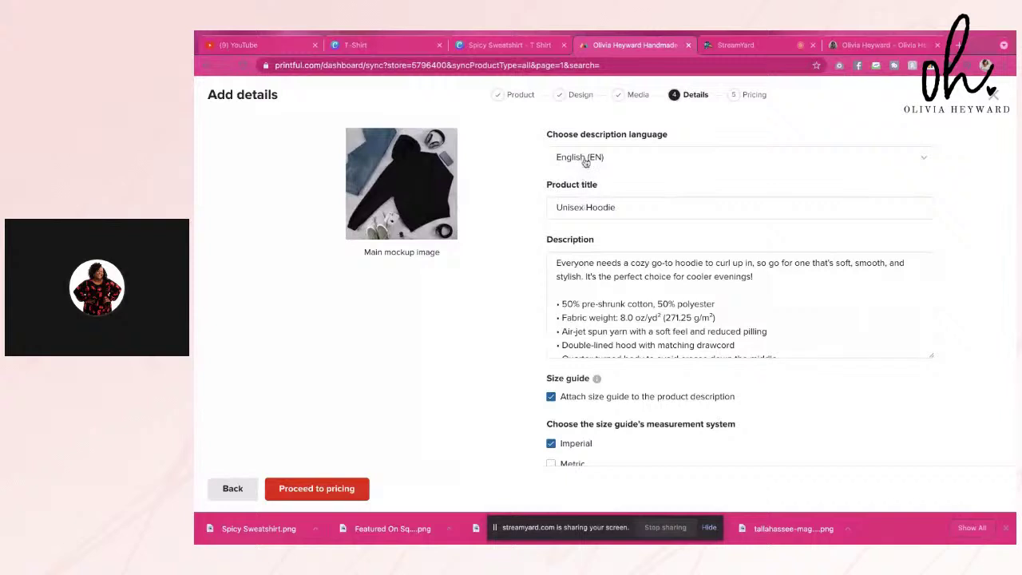
Change the product title to "Spicy Hoodie", replacing the word "Unisex".
click(578, 207)
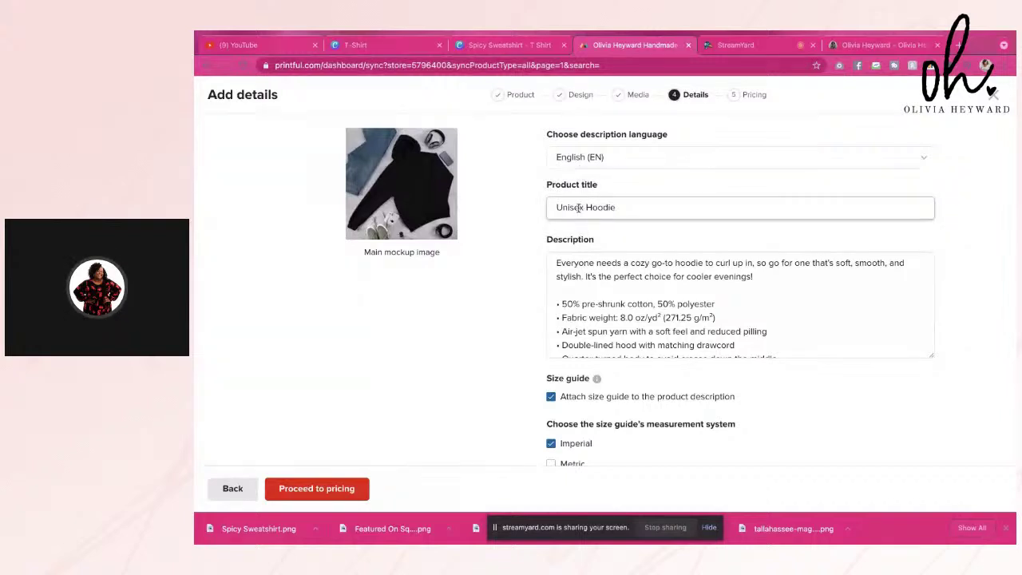
double_click(578, 208)
click(578, 208)
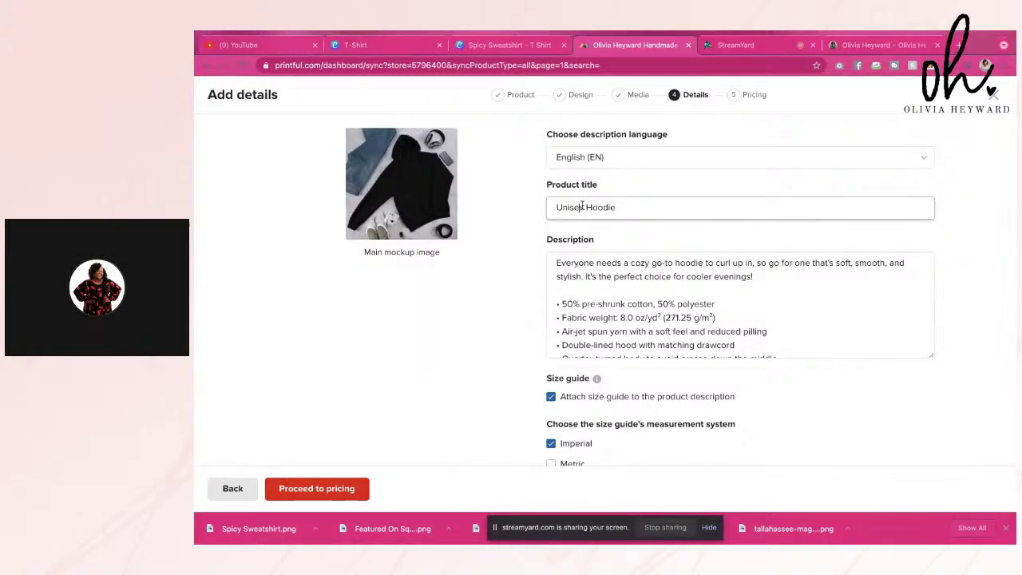
drag(582, 206, 514, 217)
key(BackSpace)
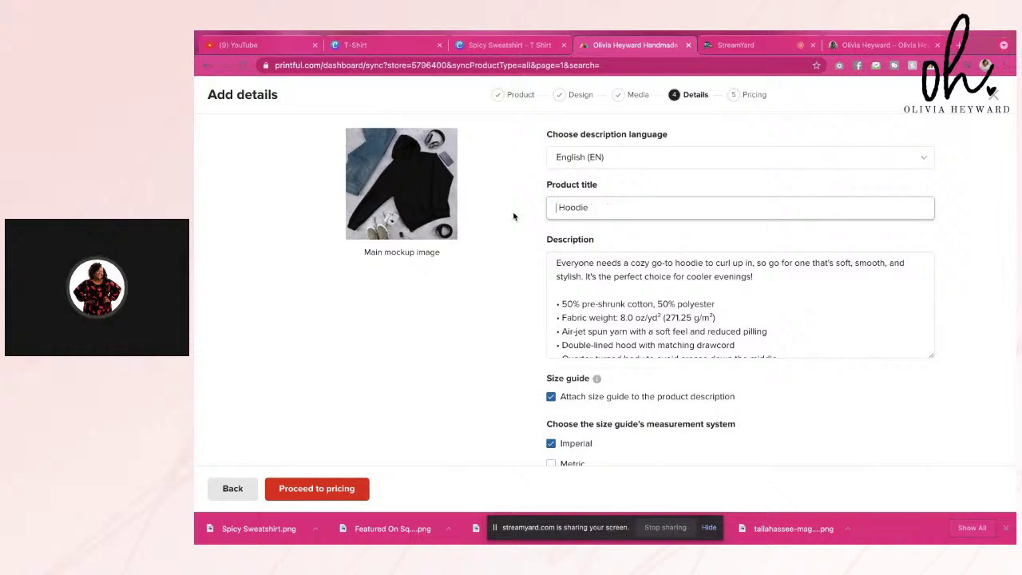
text(Sp)
key(BackSpace)
key(BackSpace)
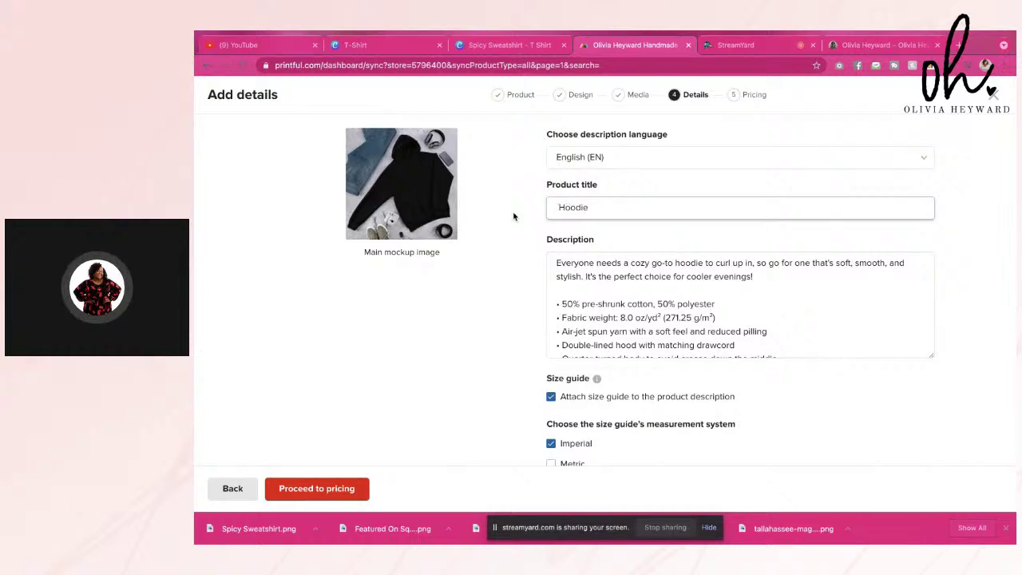
text(Spicy)
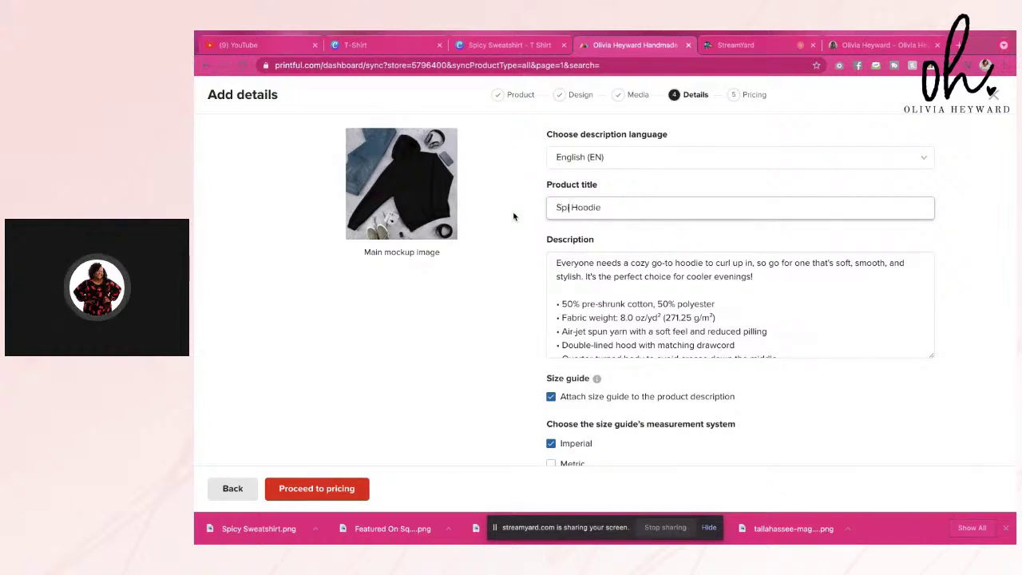
text( Hoo)
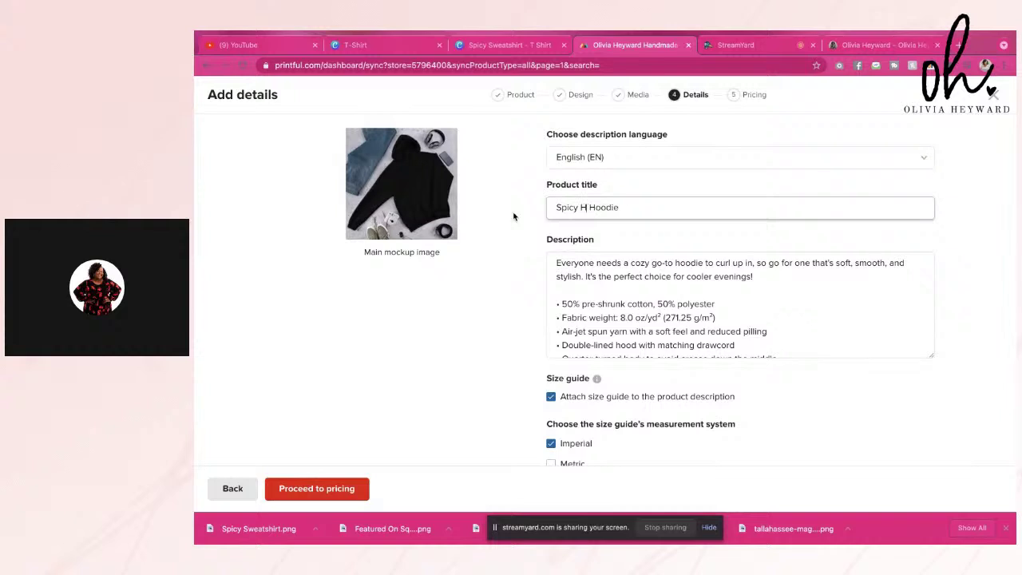
text(die)
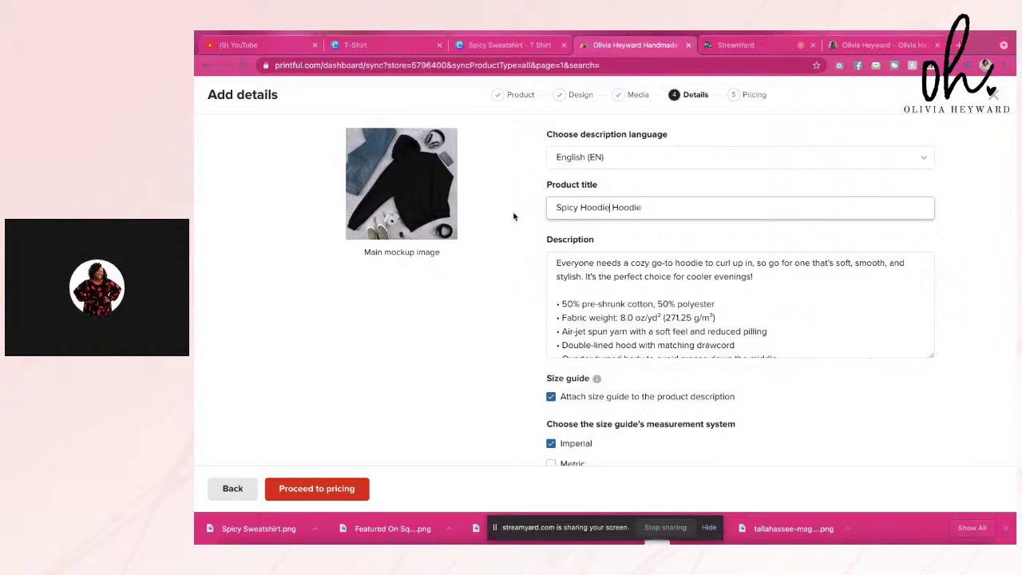
key(BackSpace)
key(BackSpace)
key(BackSpace)
key(BackSpace)
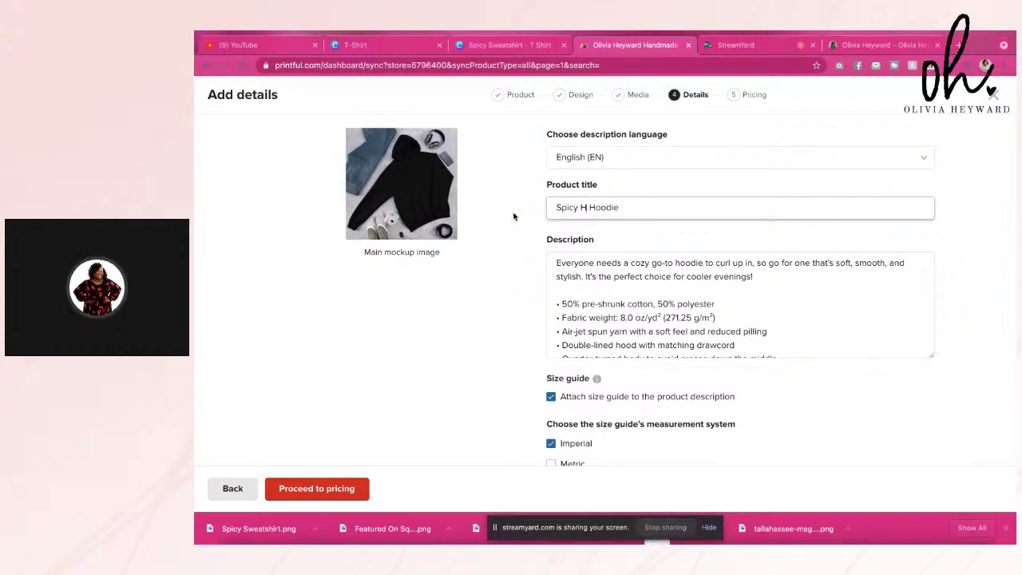
Delete the final description bullet about the blank product being sourced from Honduras, Mexico, or Nicaragua.
scroll(612, 259, down, 1)
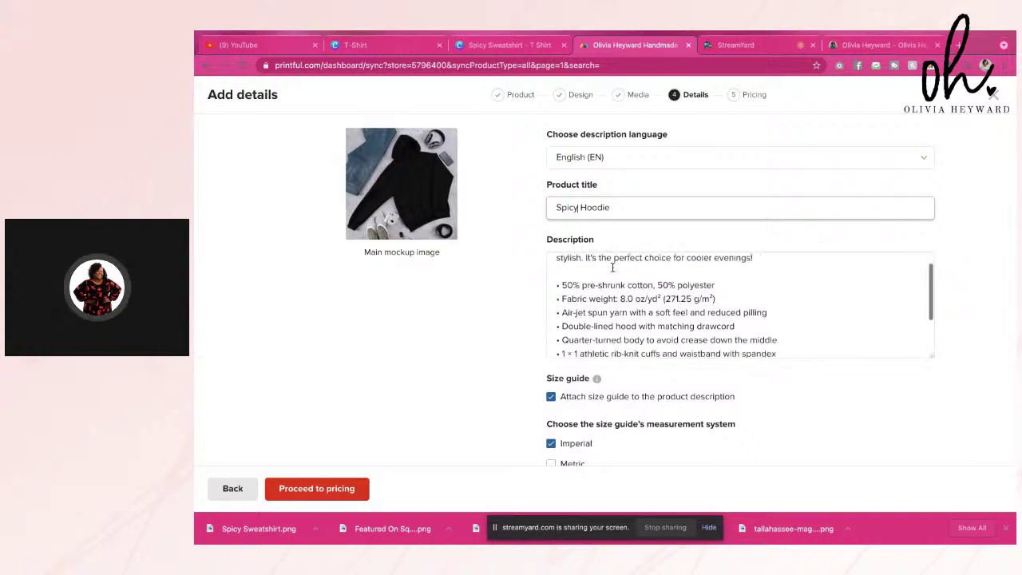
scroll(611, 263, up, 2)
scroll(612, 268, down, 2)
scroll(612, 268, up, 2)
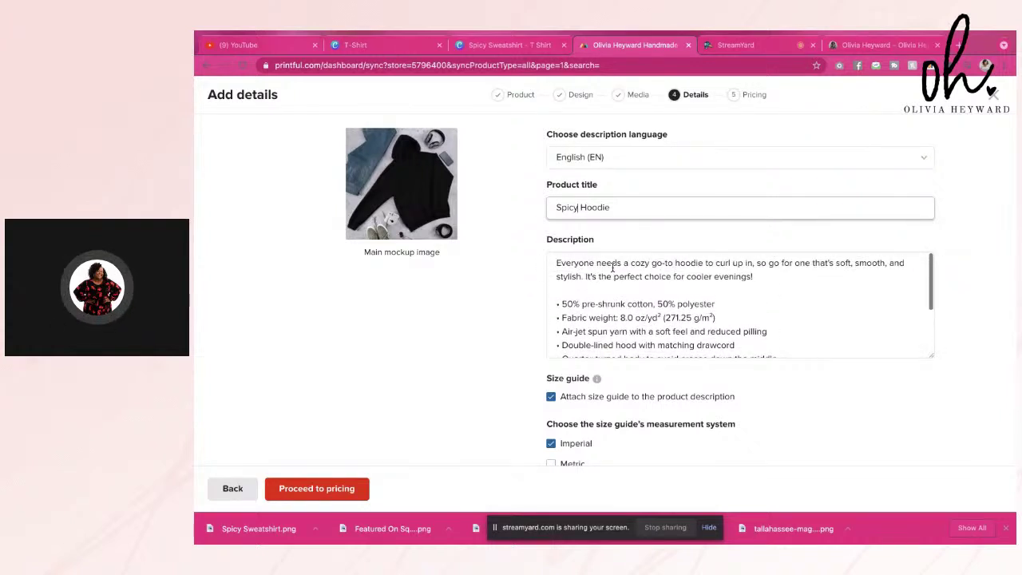
scroll(612, 268, down, 4)
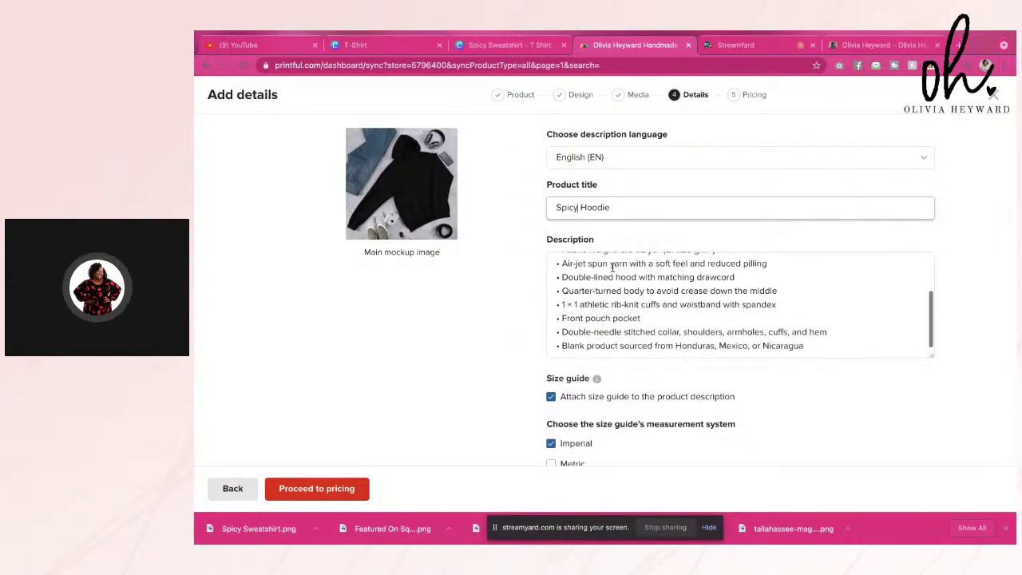
click(559, 345)
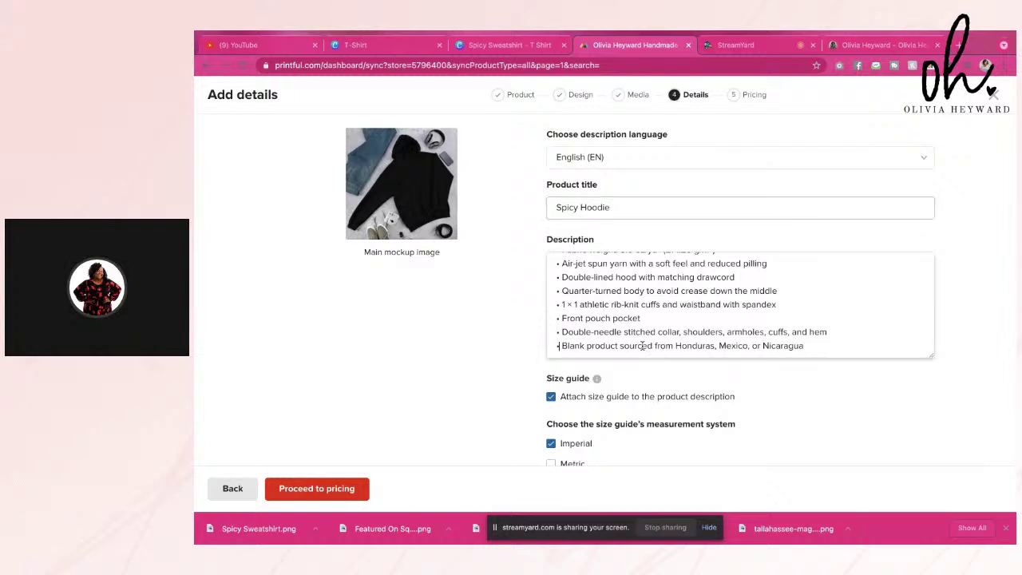
drag(805, 345, 551, 343)
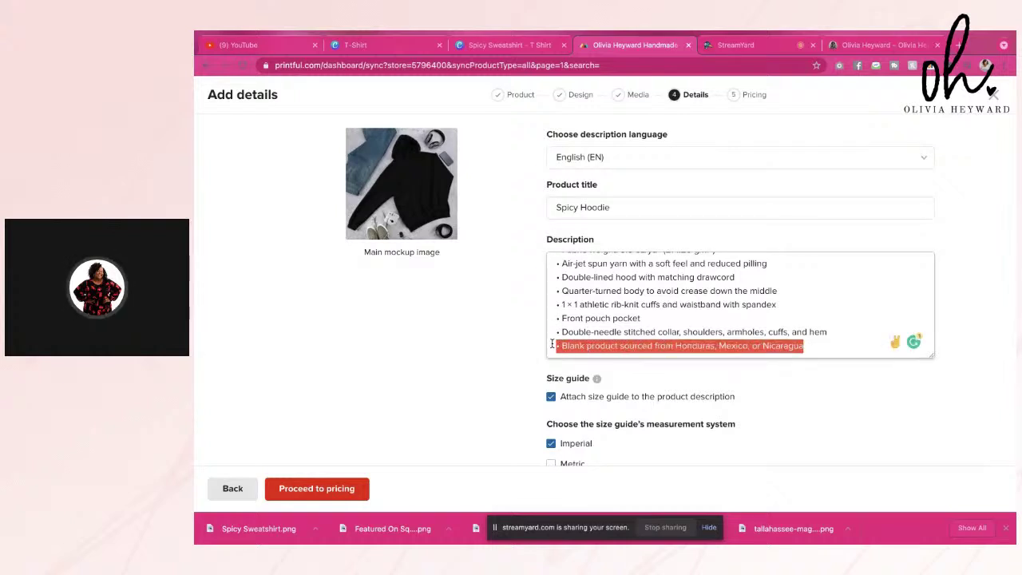
key(BackSpace)
key(BackSpace)
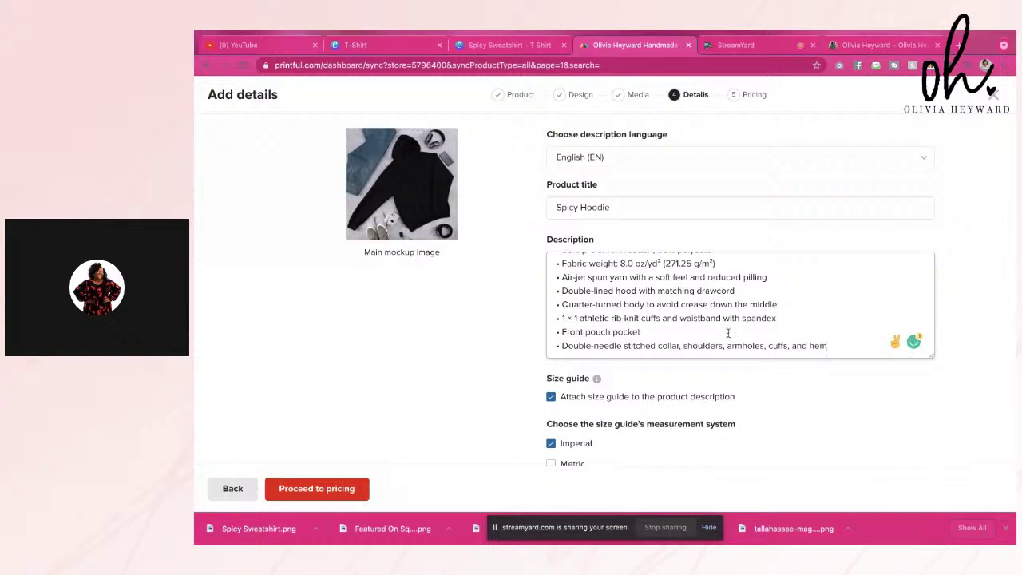
Add "Spicy Hoodie" as the first tag of the product.
scroll(728, 334, down, 2)
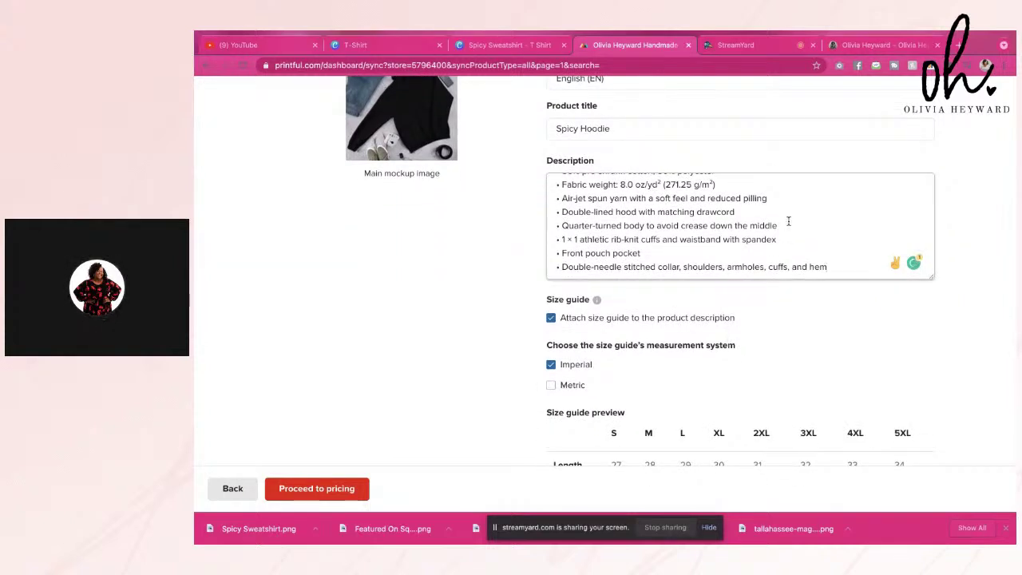
scroll(771, 212, down, 4)
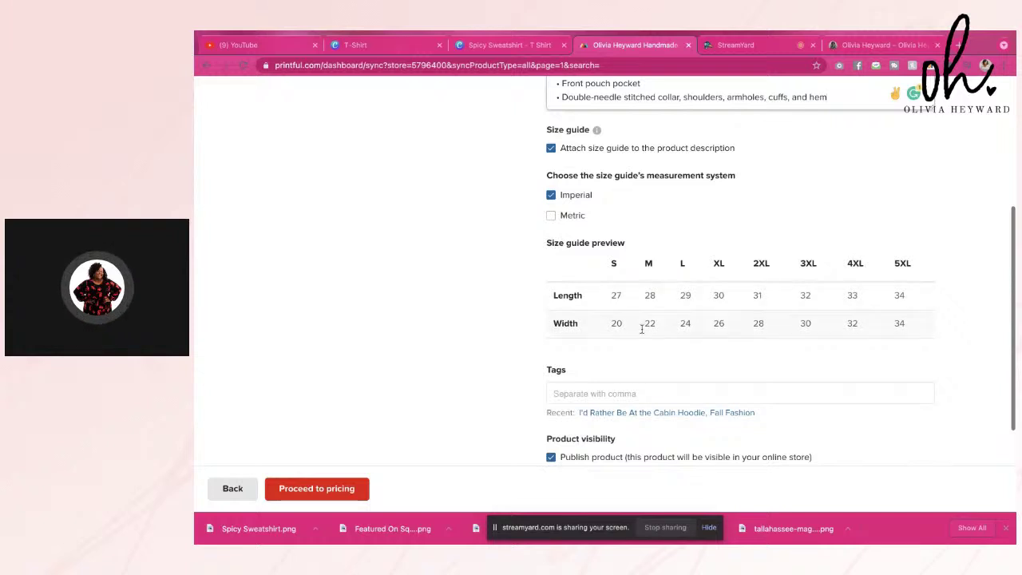
scroll(634, 332, up, 1)
scroll(691, 307, down, 3)
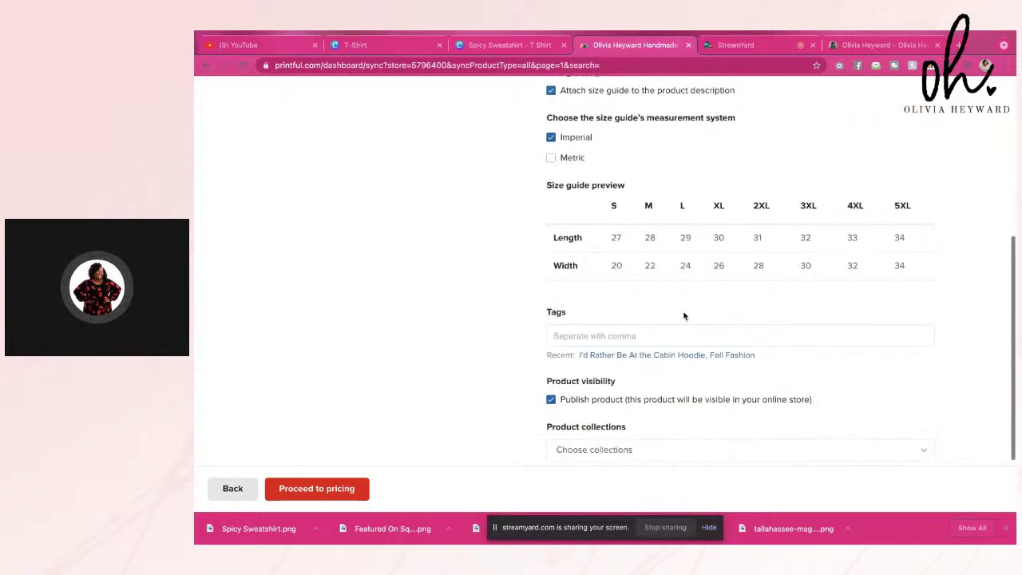
scroll(601, 317, down, 1)
click(598, 313)
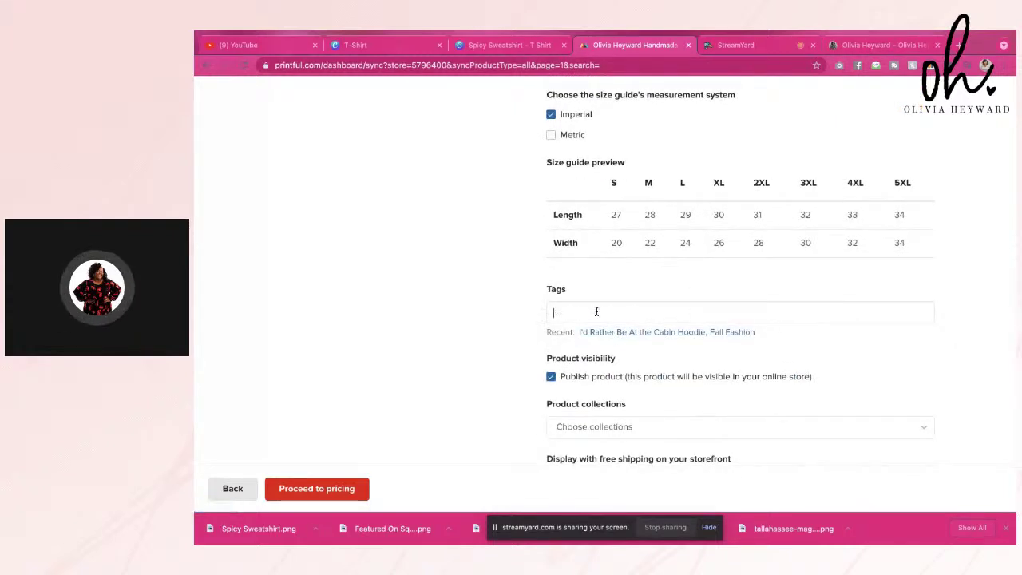
text(Sp)
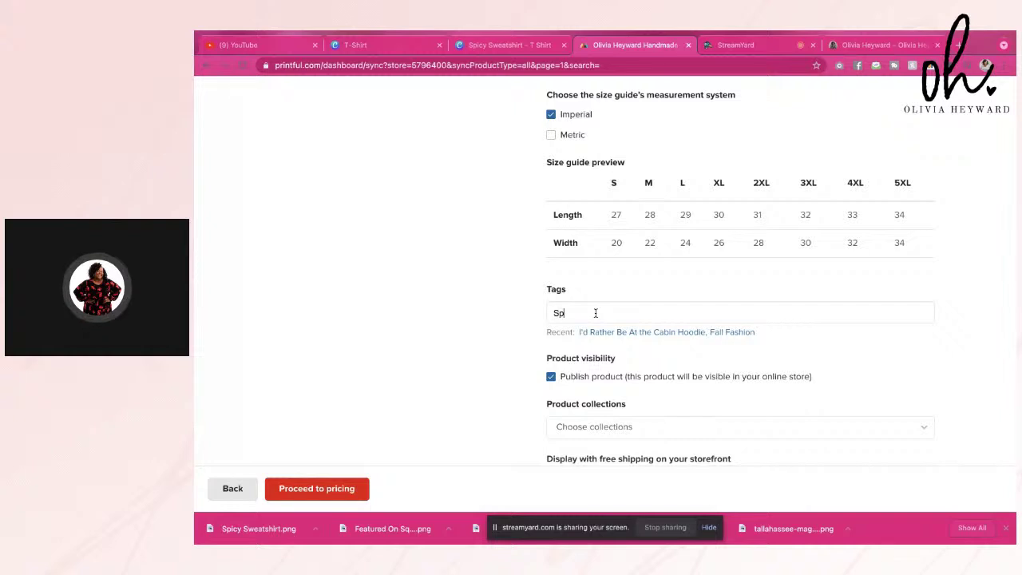
text(ic)
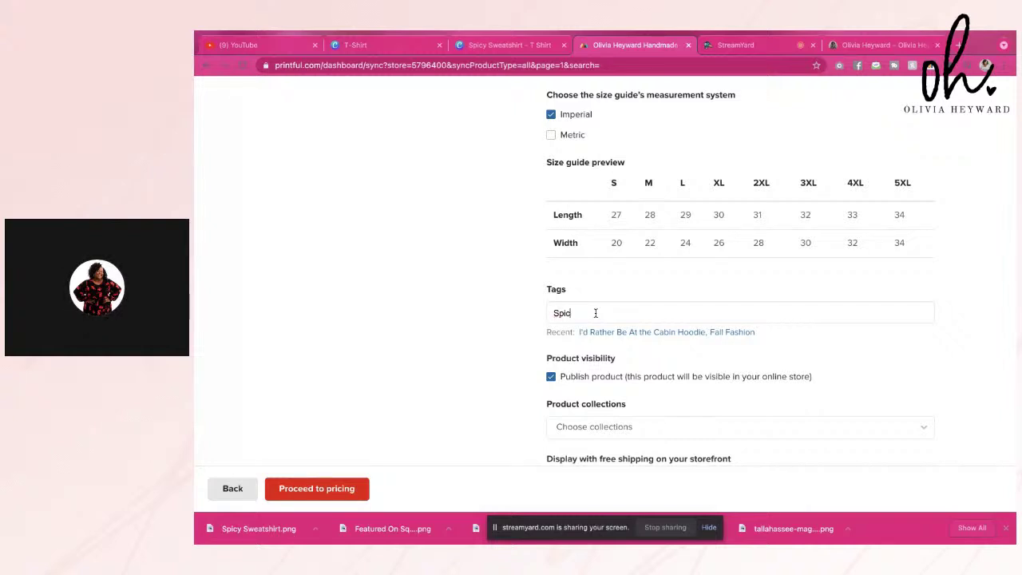
text(y Hoodie)
key(Return)
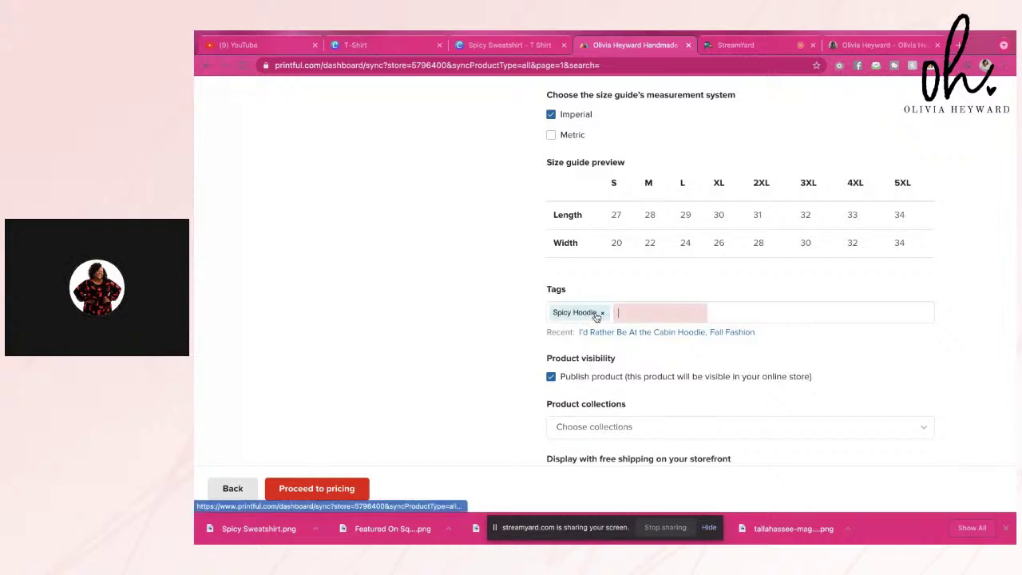
Add the tag "Fall Sweatshirts" and the recently used tag "Fall Fashion" to the product.
text(d)
key(BackSpace)
text(Fa)
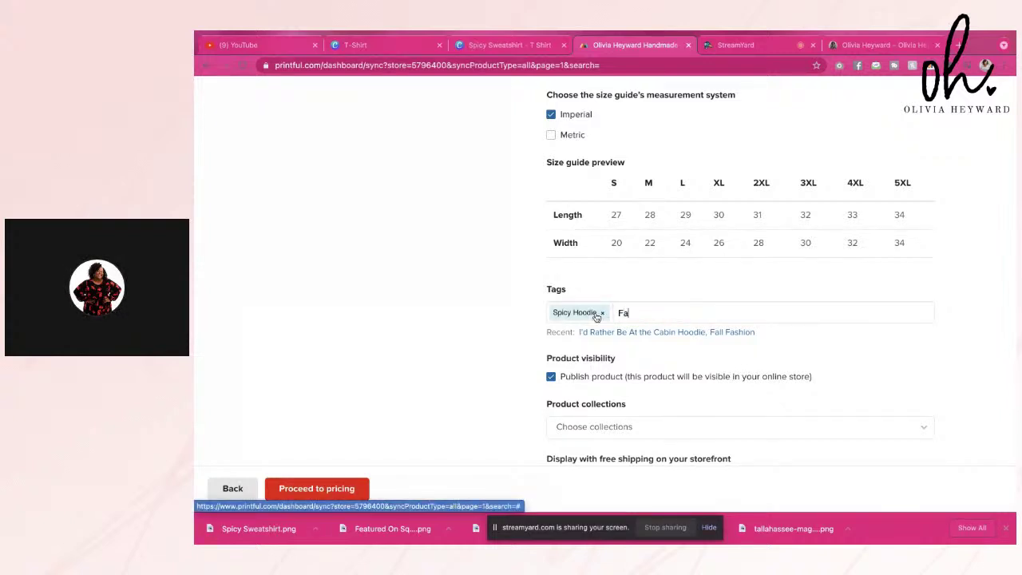
text(ll Swea)
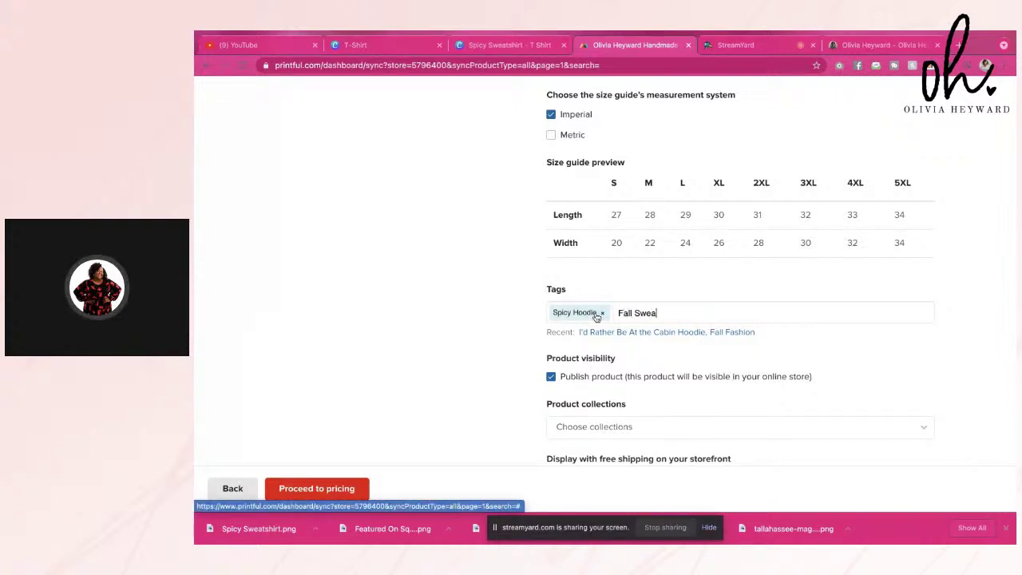
text(tshirts)
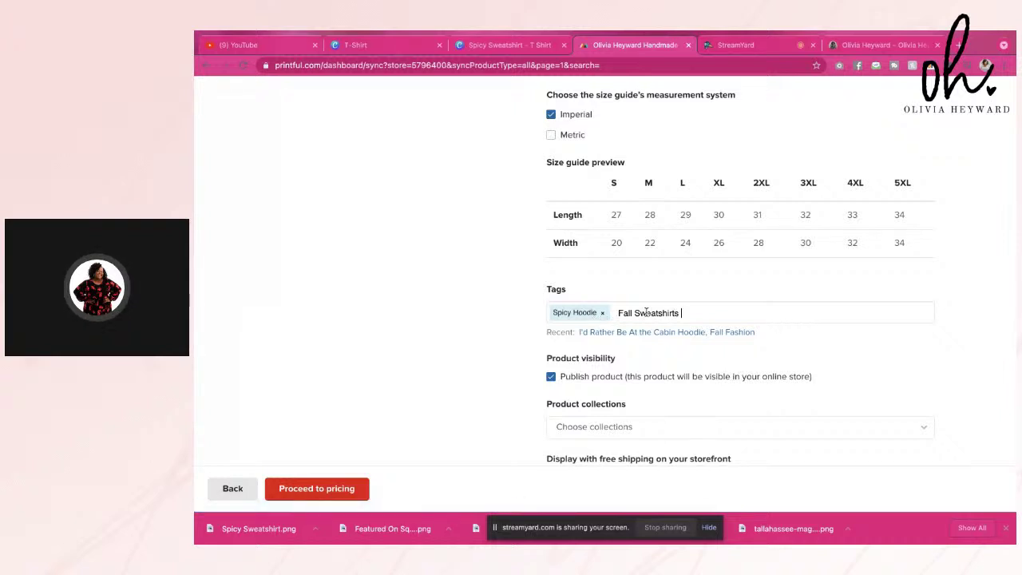
key(Return)
click(745, 333)
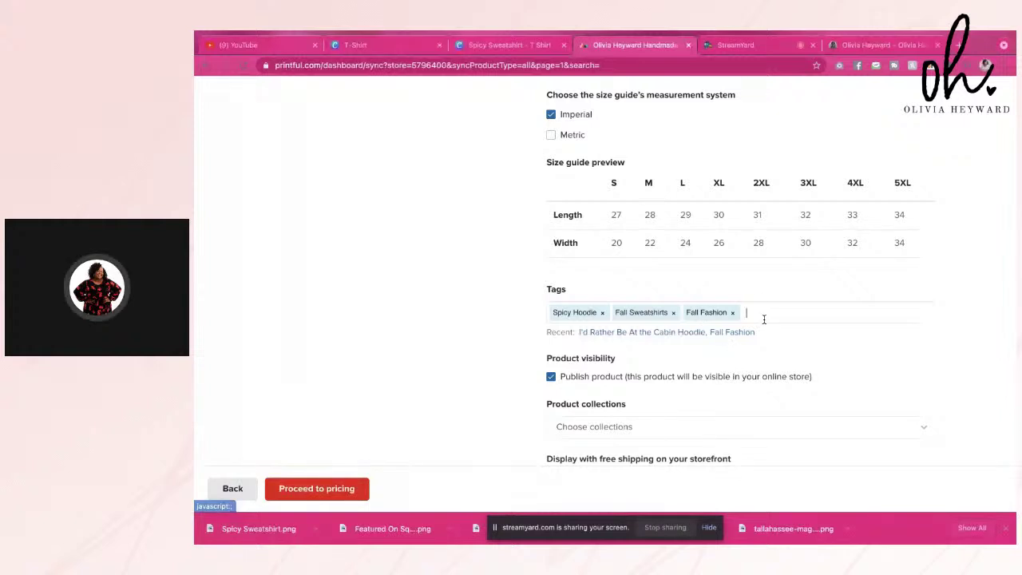
Assign the product to the Apparel collection.
scroll(616, 381, down, 2)
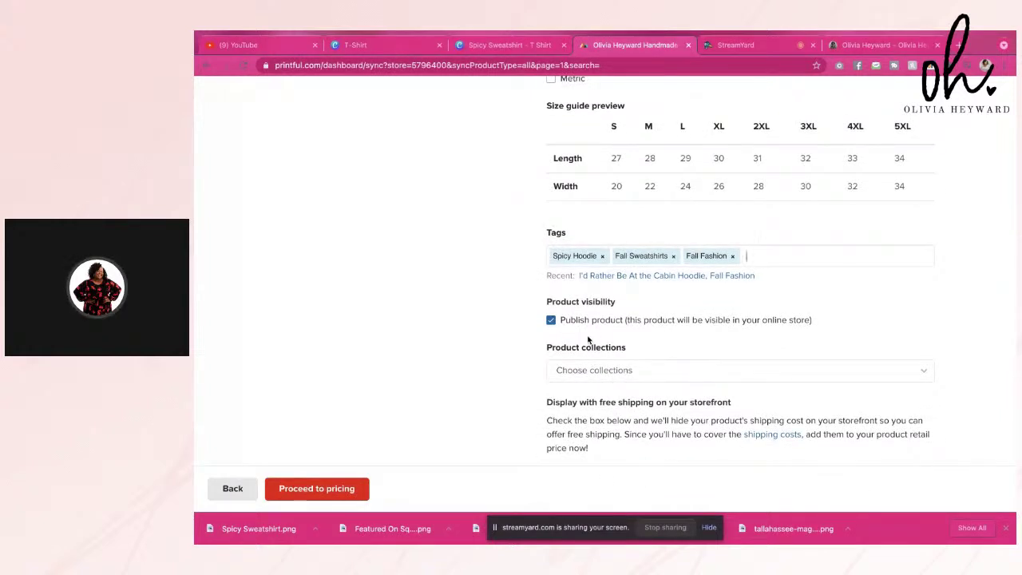
scroll(593, 351, down, 1)
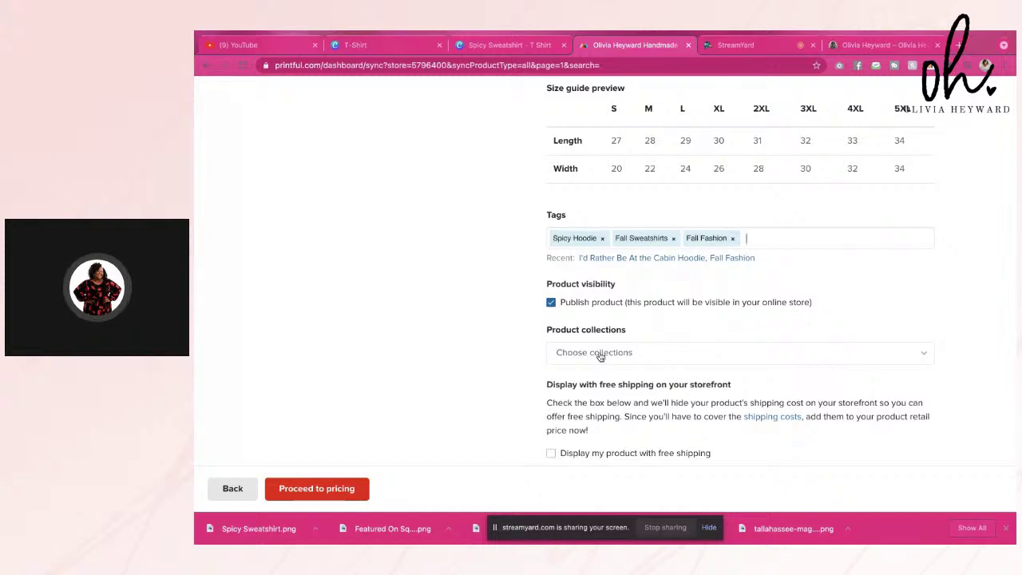
click(600, 357)
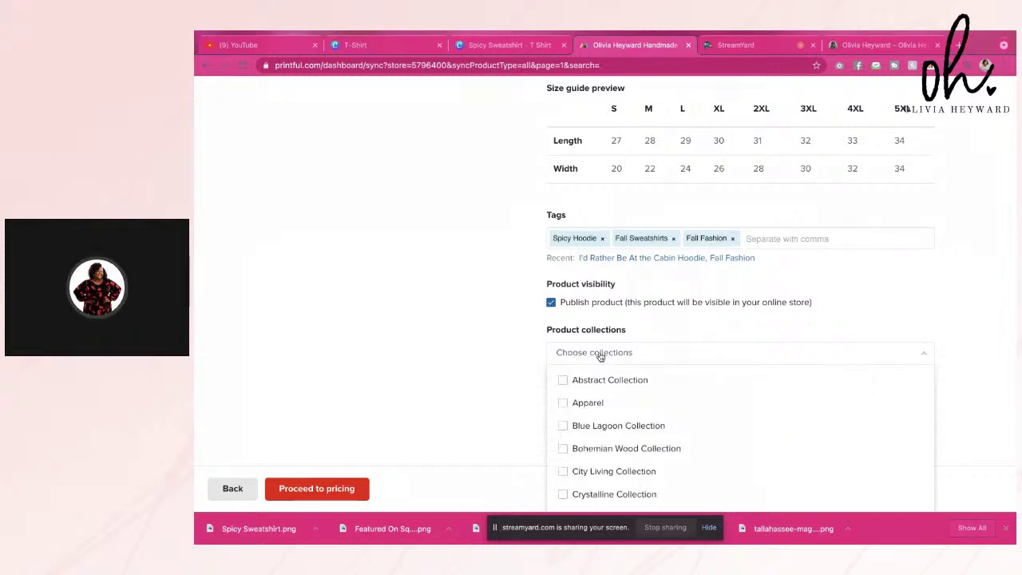
click(564, 404)
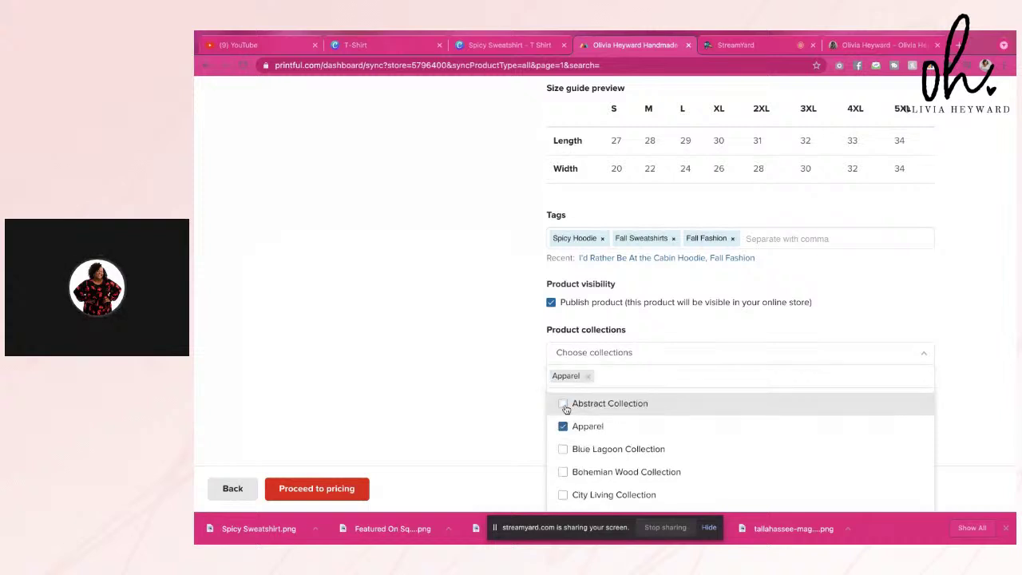
click(470, 354)
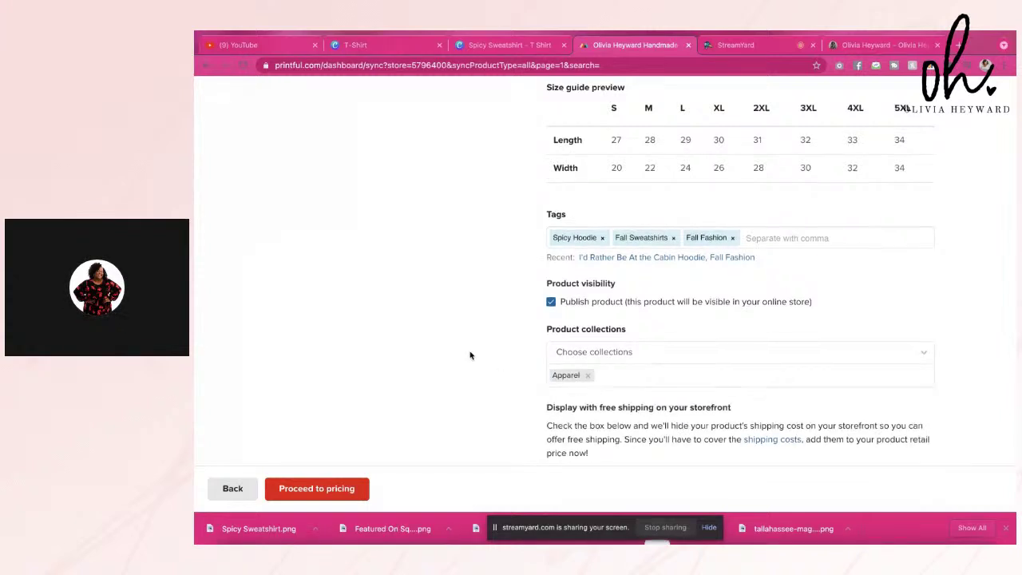
Review the free shipping option and check the title, description, size guide, tags and collection entered for the hoodie.
scroll(470, 355, down, 1)
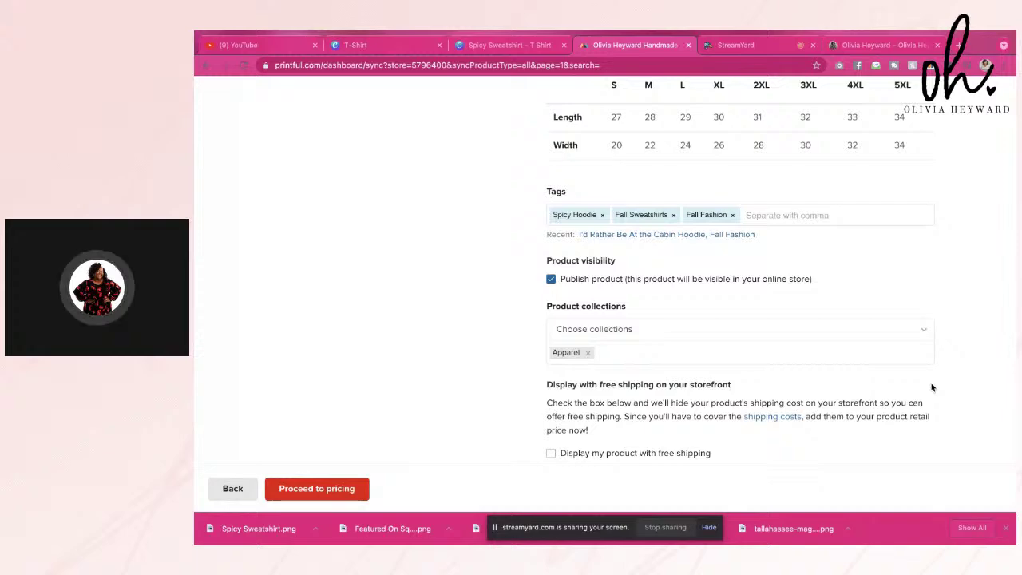
scroll(819, 344, up, 5)
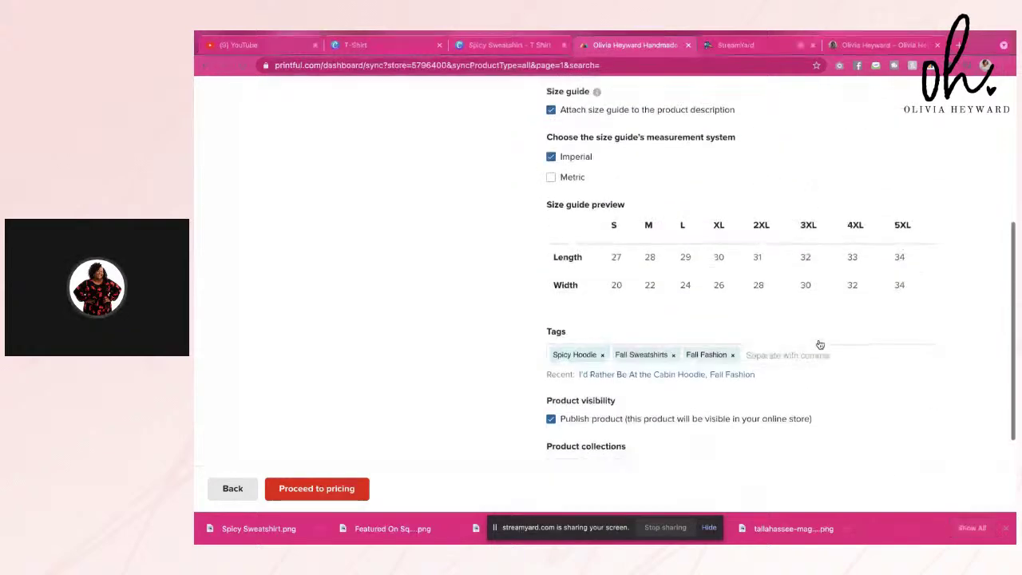
scroll(819, 344, up, 4)
scroll(819, 344, down, 3)
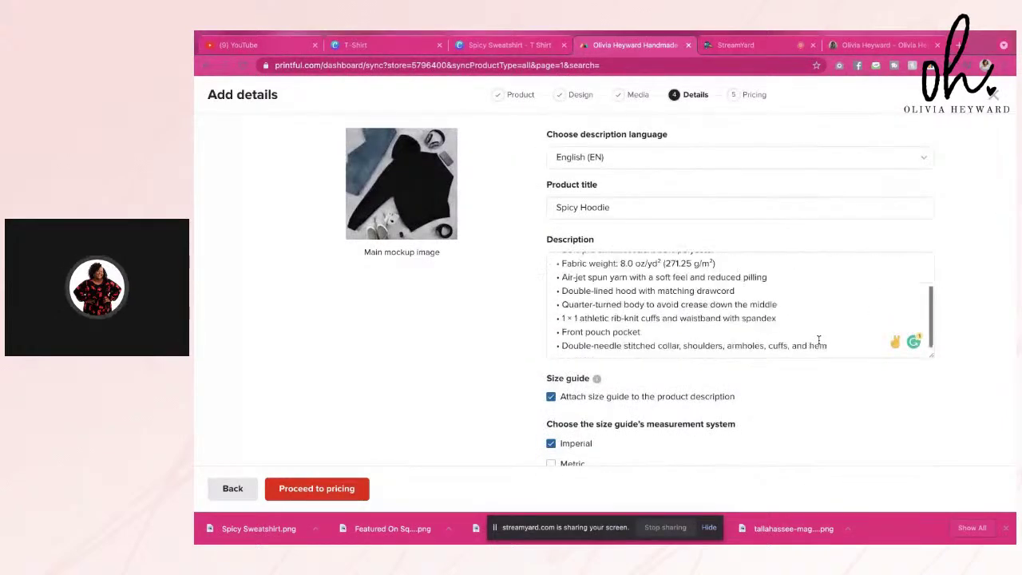
scroll(689, 349, down, 4)
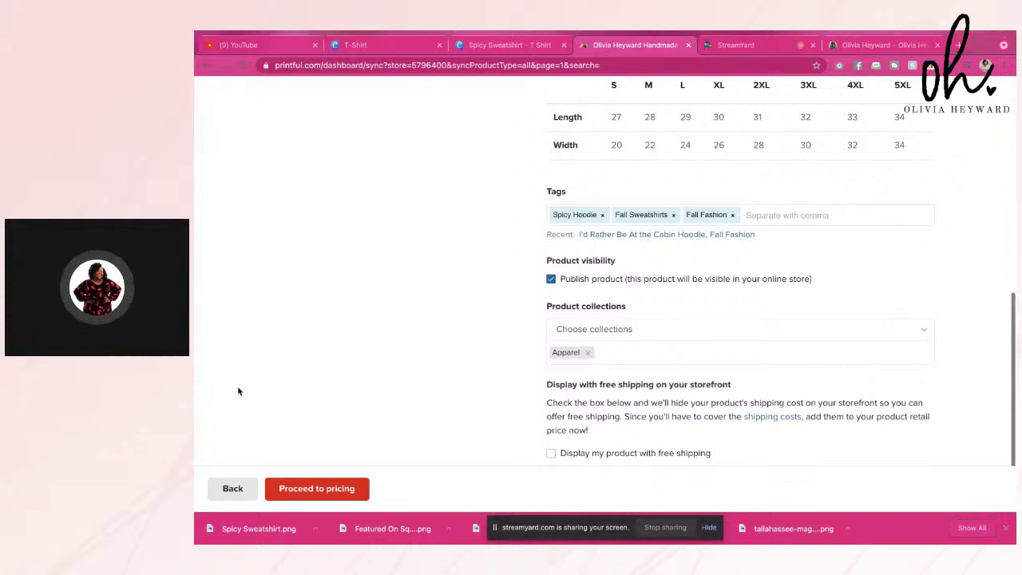
scroll(359, 296, up, 2)
scroll(359, 296, up, 5)
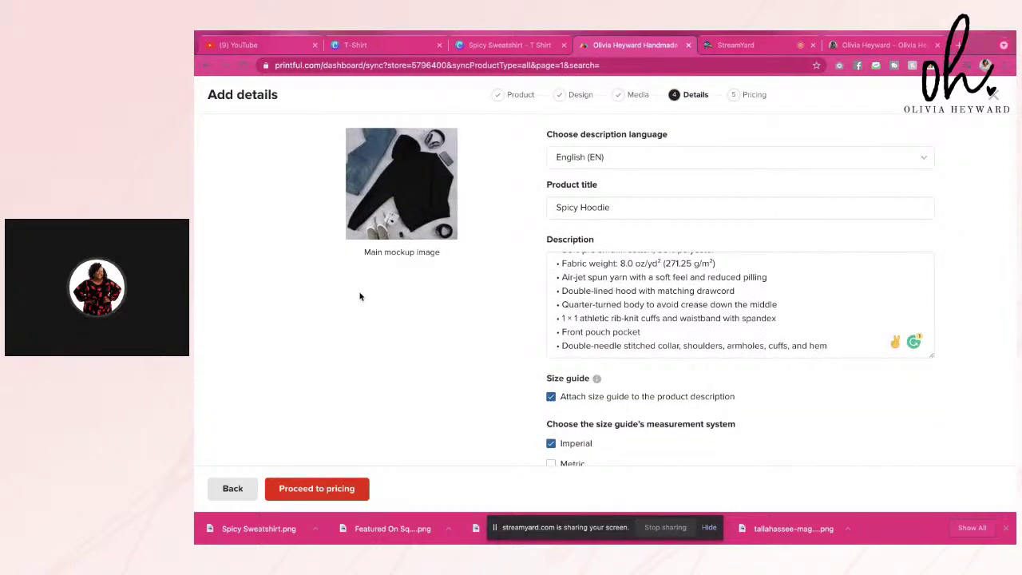
Change the product title to "Fall Spicy Hoodie" and proceed to pricing.
click(552, 207)
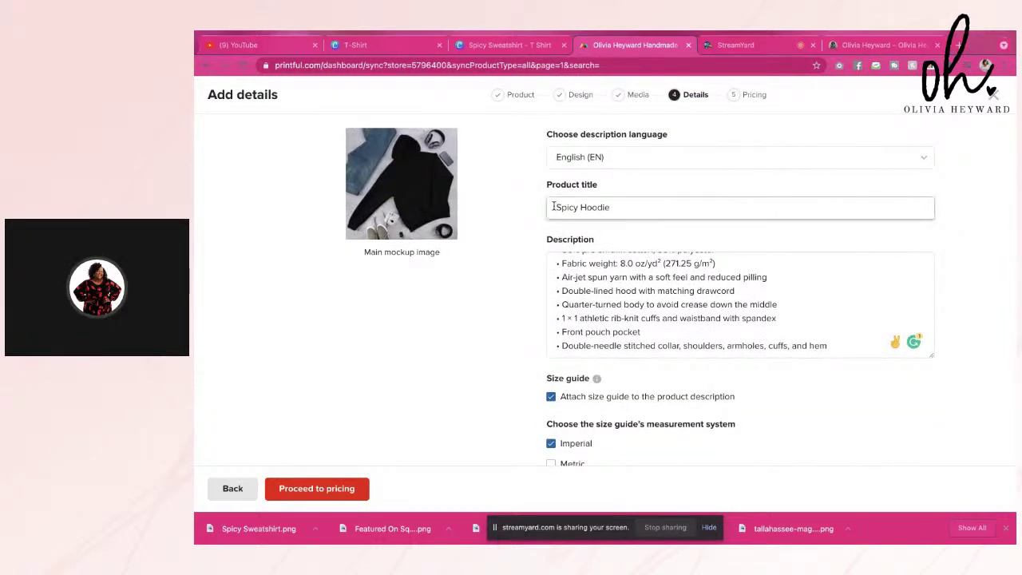
text(Fall)
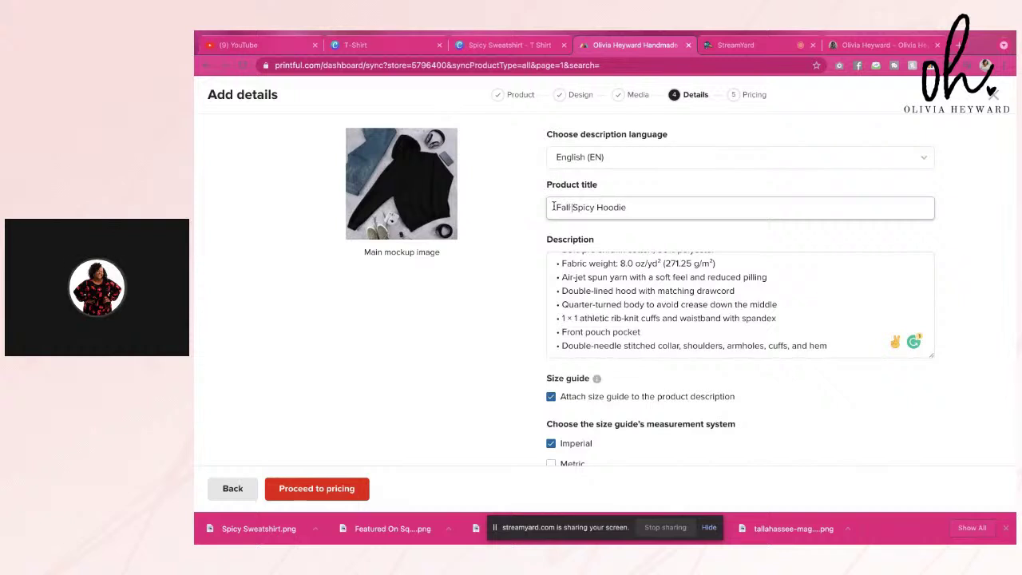
scroll(622, 377, down, 6)
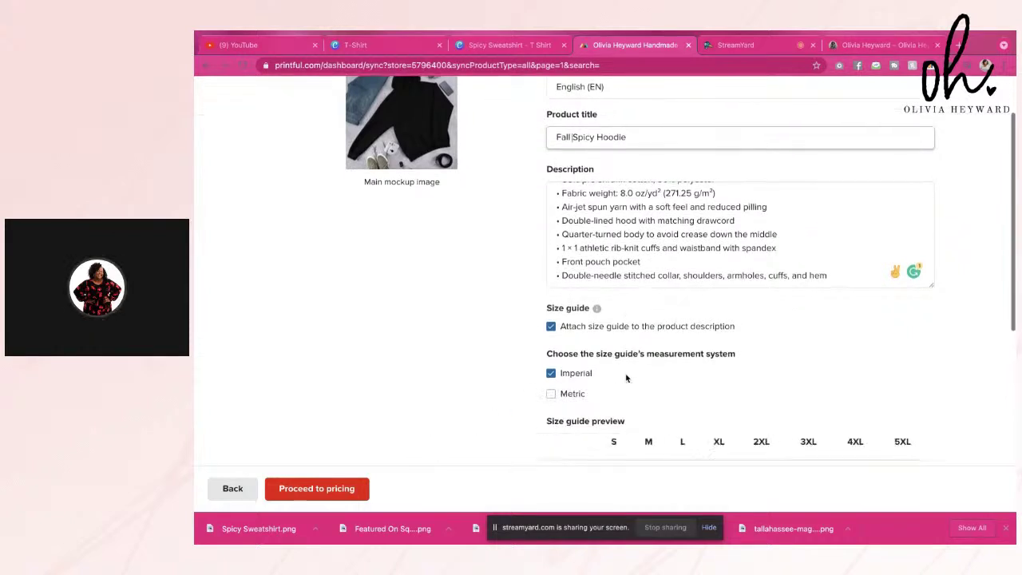
click(303, 496)
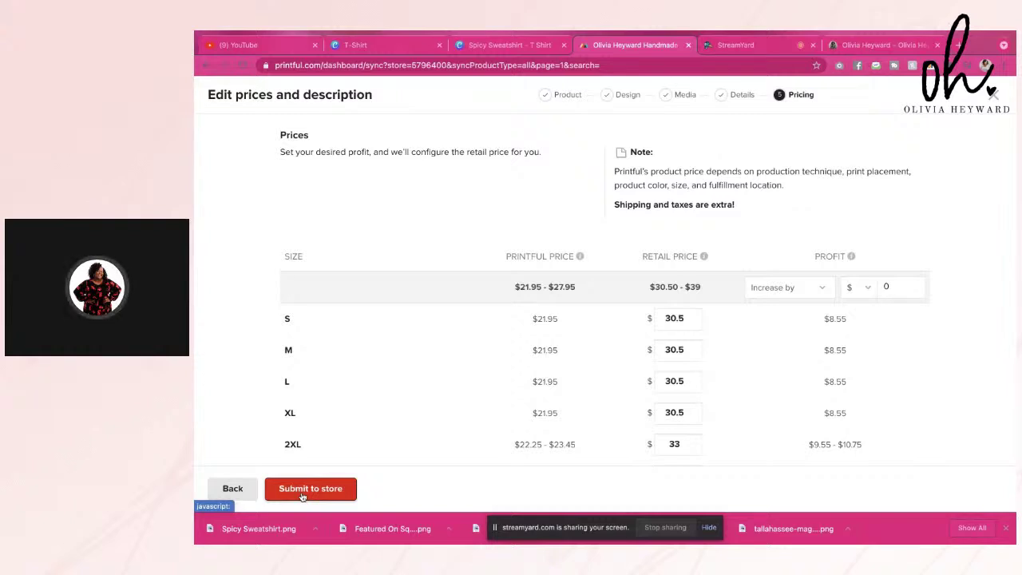
Review the price table for all sizes and set the retail price of size S to $40.
scroll(452, 439, down, 3)
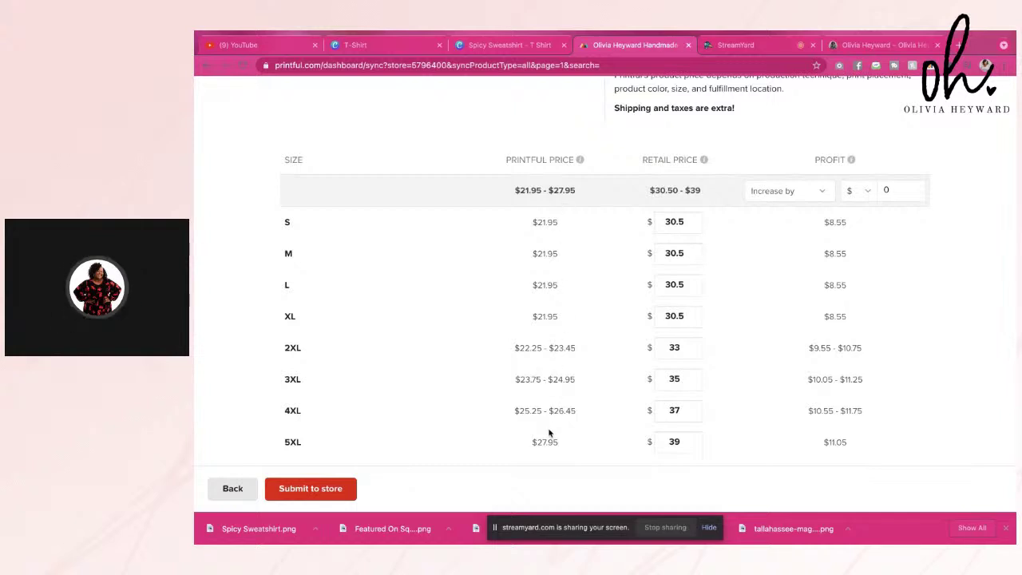
scroll(565, 254, up, 3)
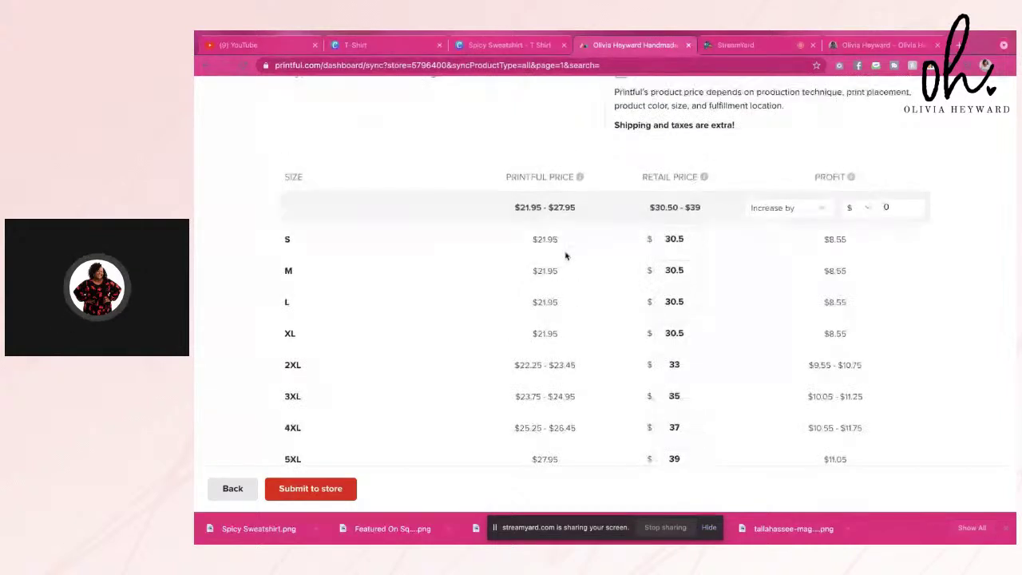
scroll(565, 254, down, 3)
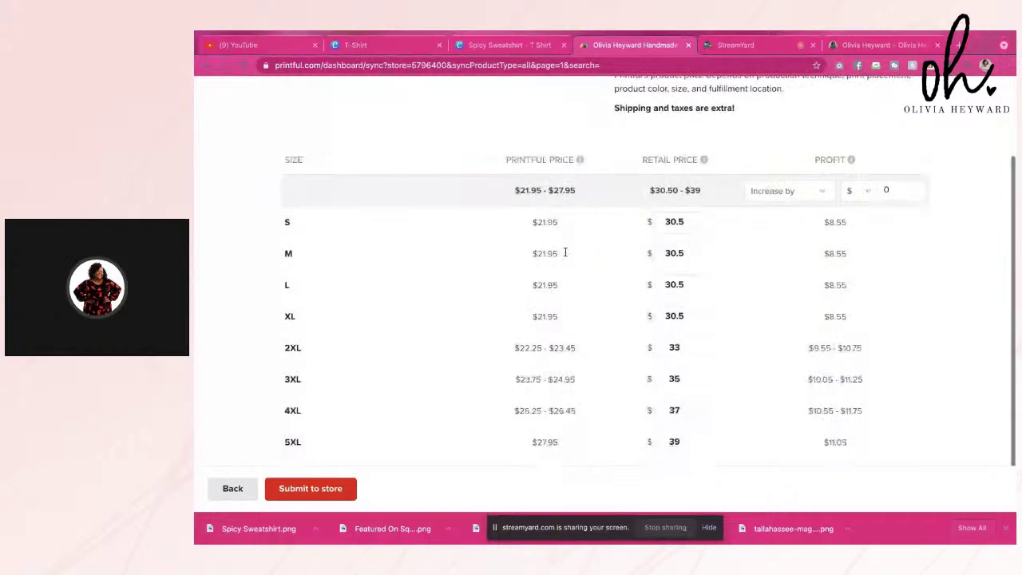
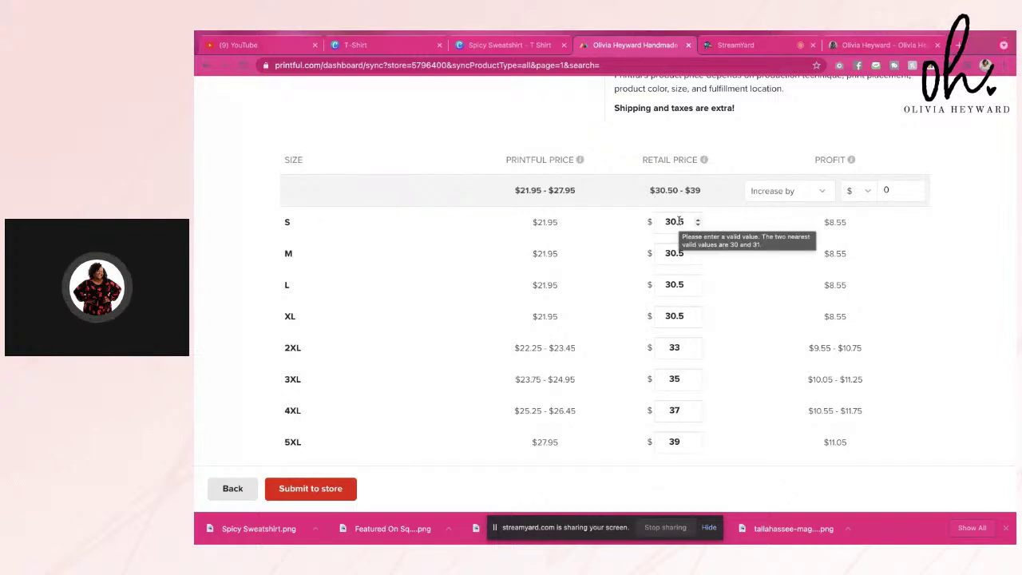
double_click(678, 221)
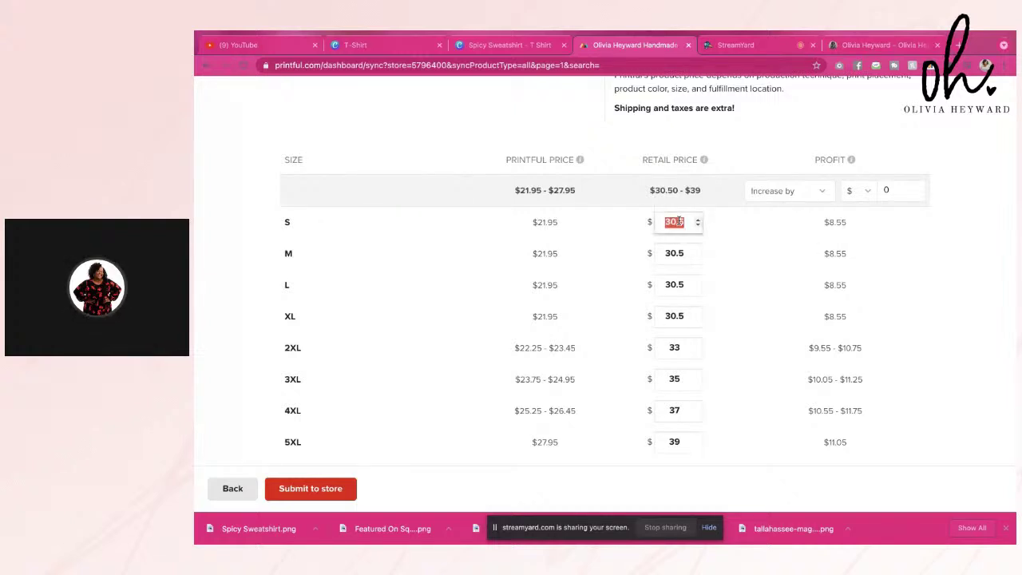
text(40)
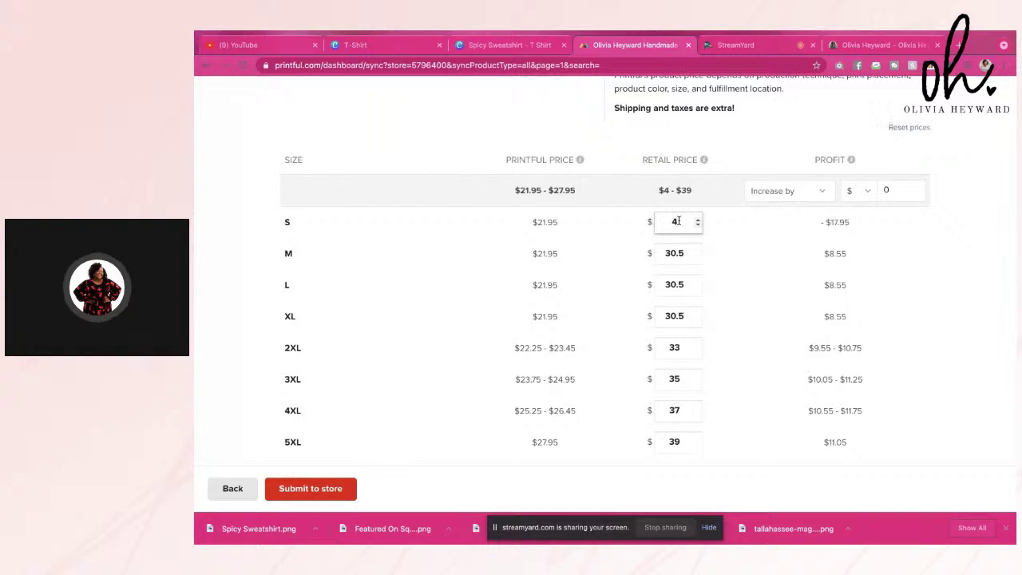
click(719, 256)
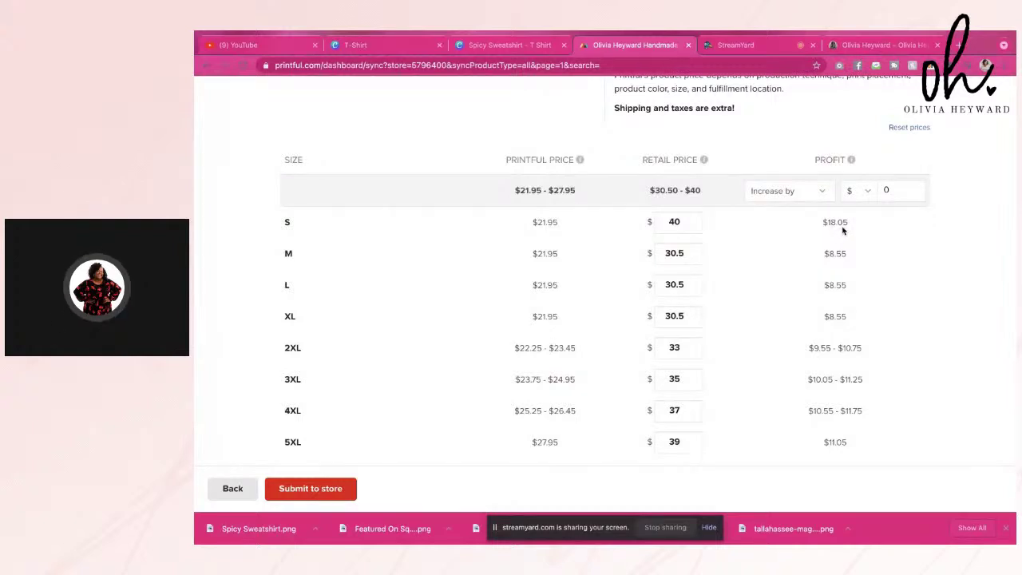
Set the retail prices of sizes M and L to $40 each.
click(685, 251)
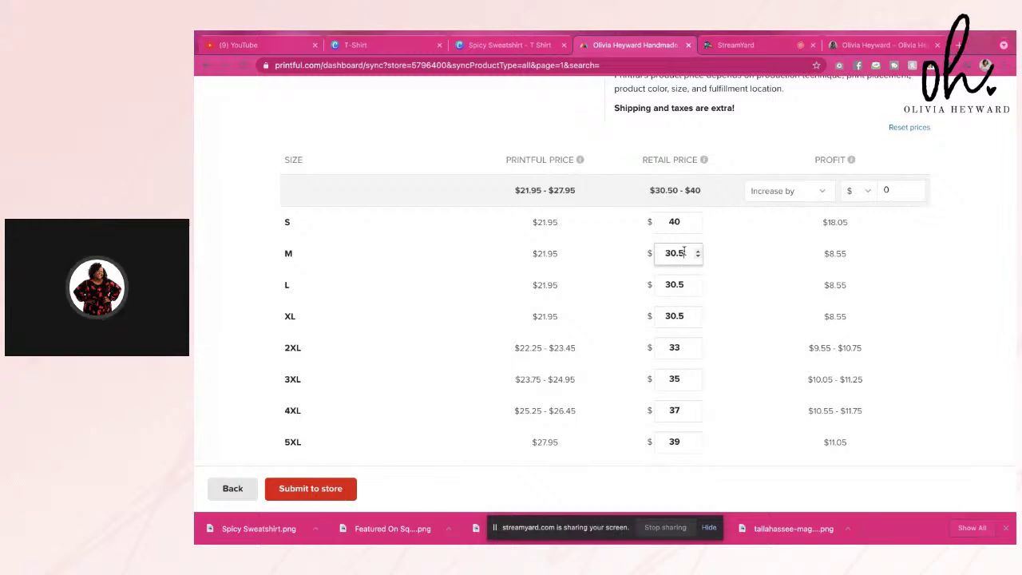
double_click(684, 251)
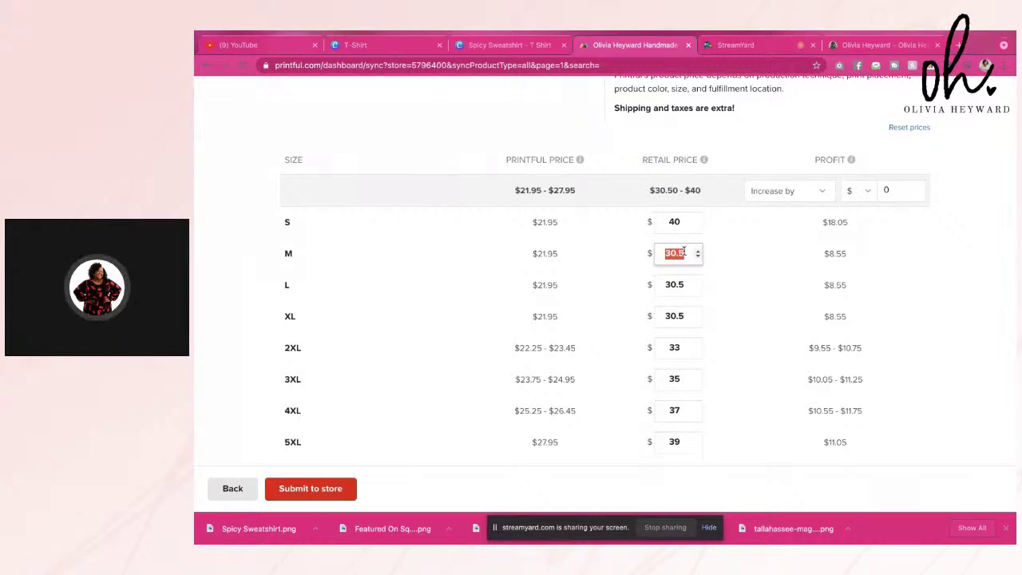
text(4)
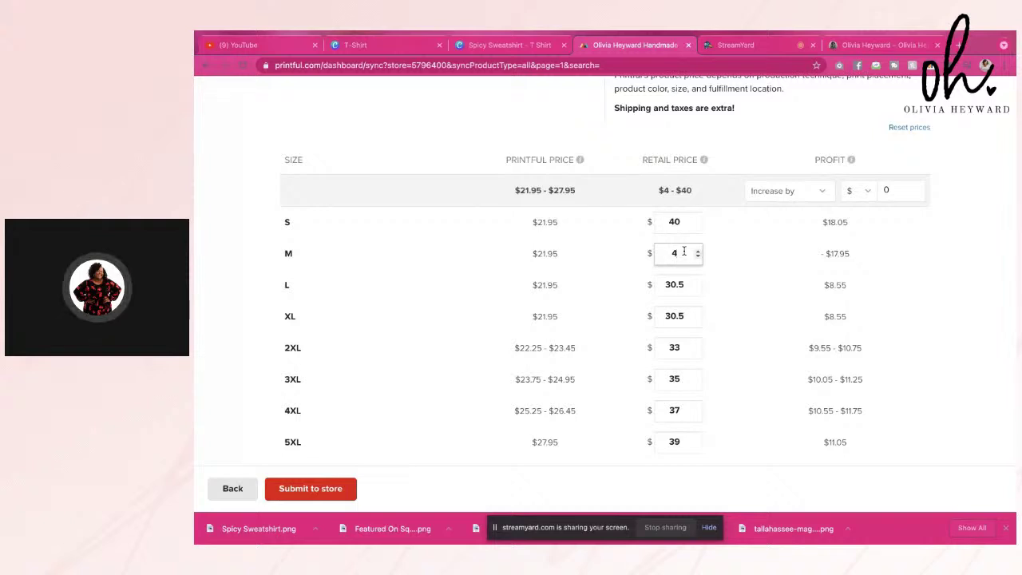
text(0)
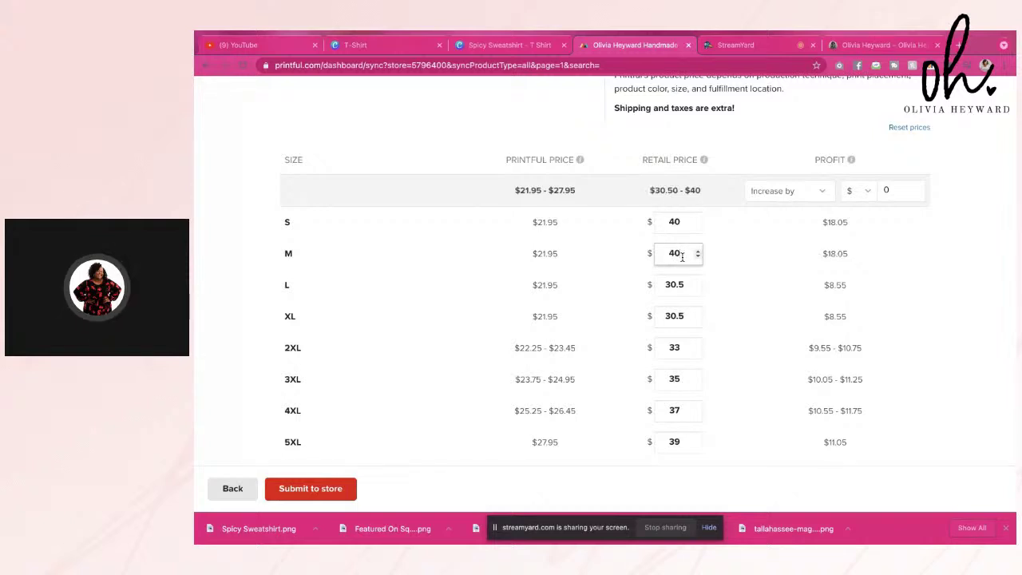
click(680, 285)
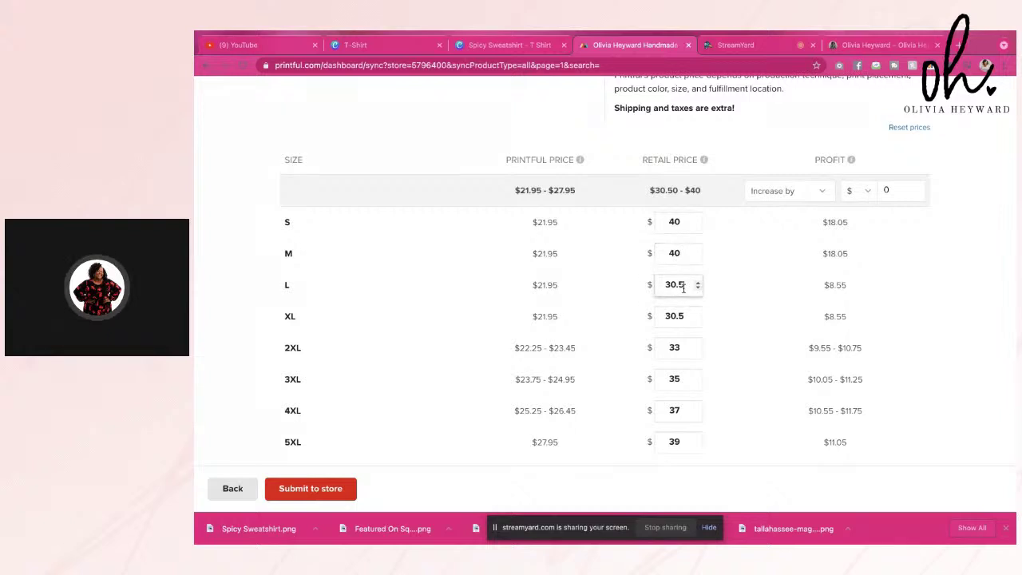
double_click(681, 286)
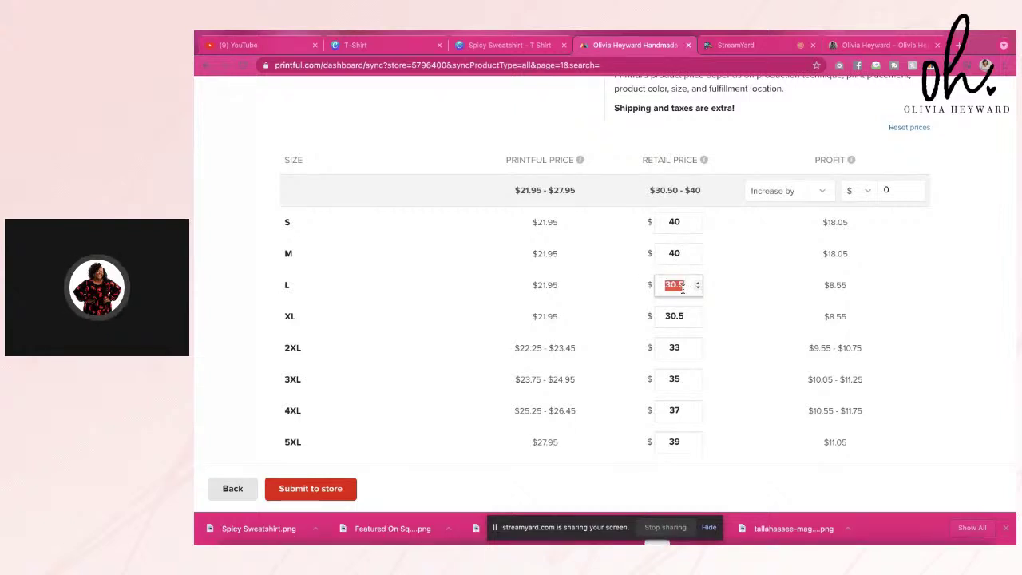
text(4)
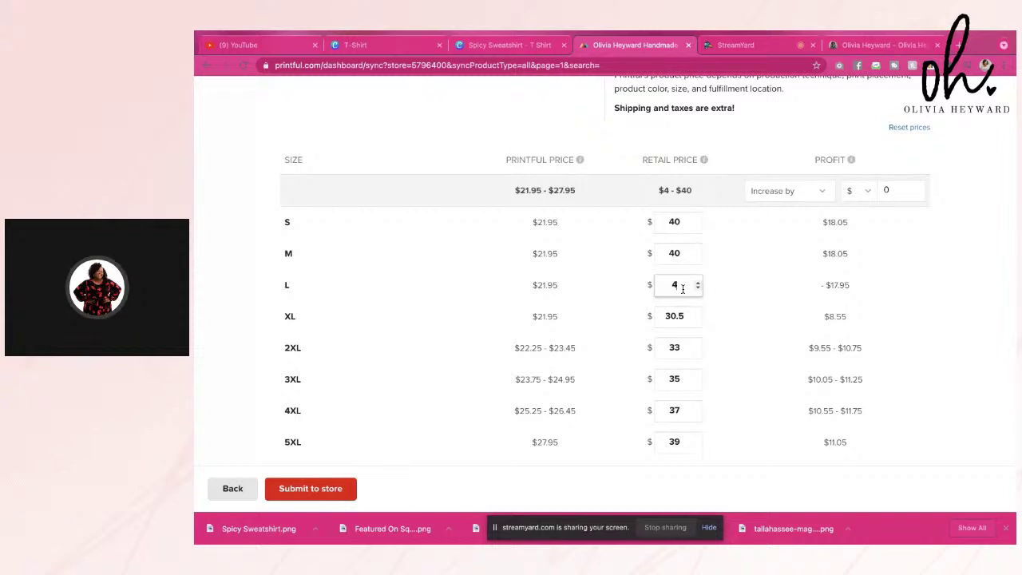
text(0)
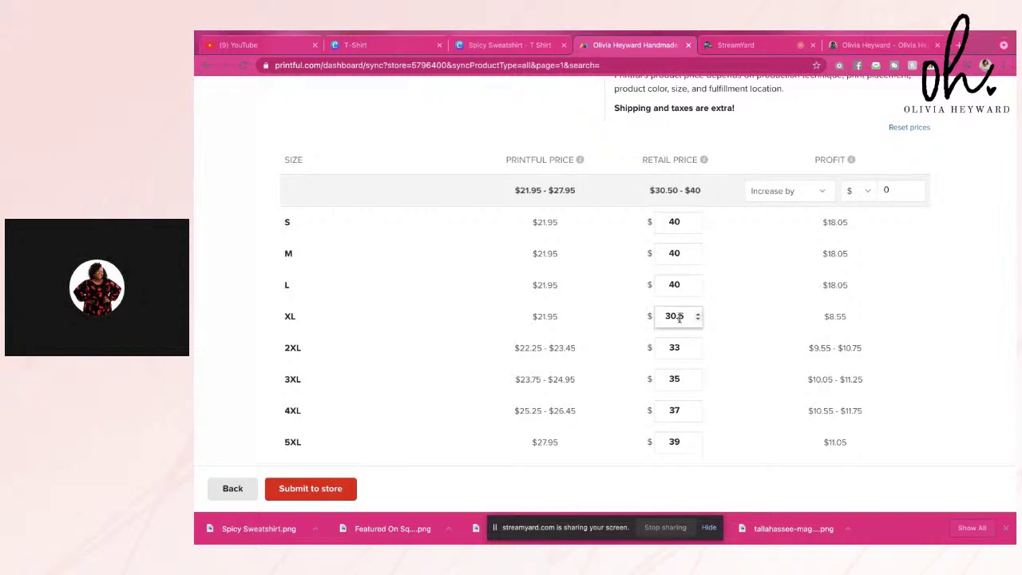
Set the retail price of size XL to $40, replacing the whole existing amount.
click(679, 317)
text(40)
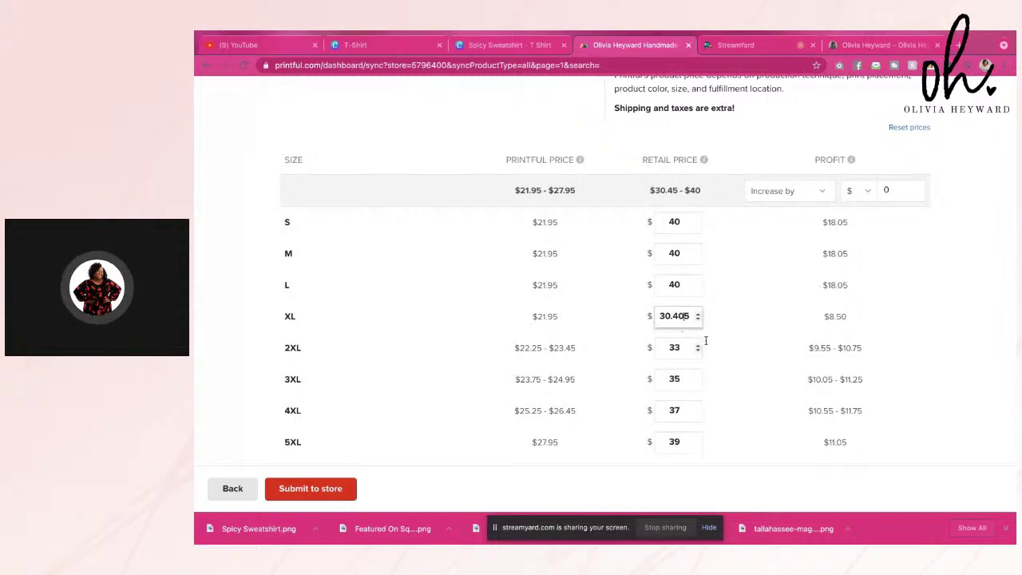
double_click(683, 313)
text(40)
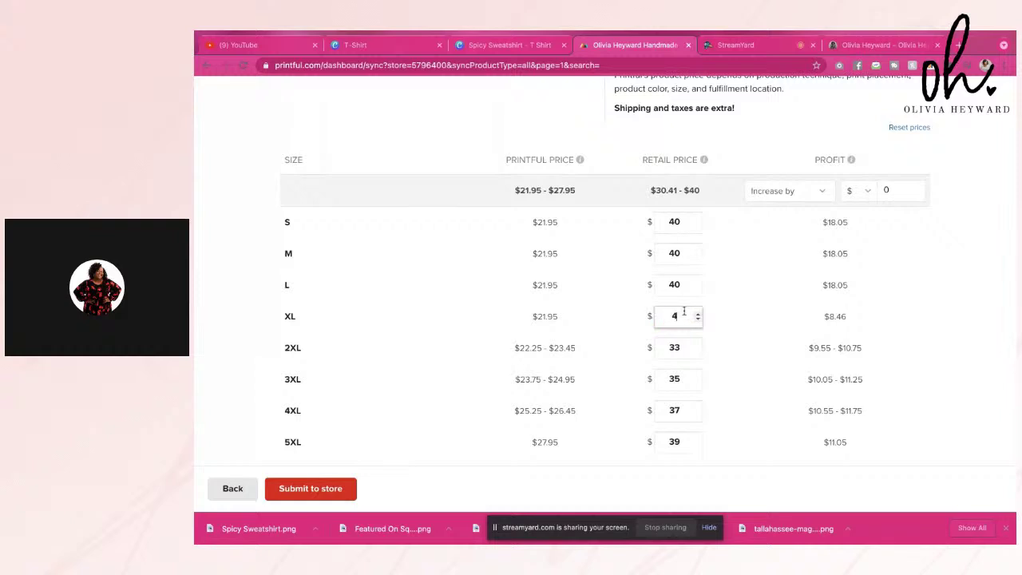
click(702, 344)
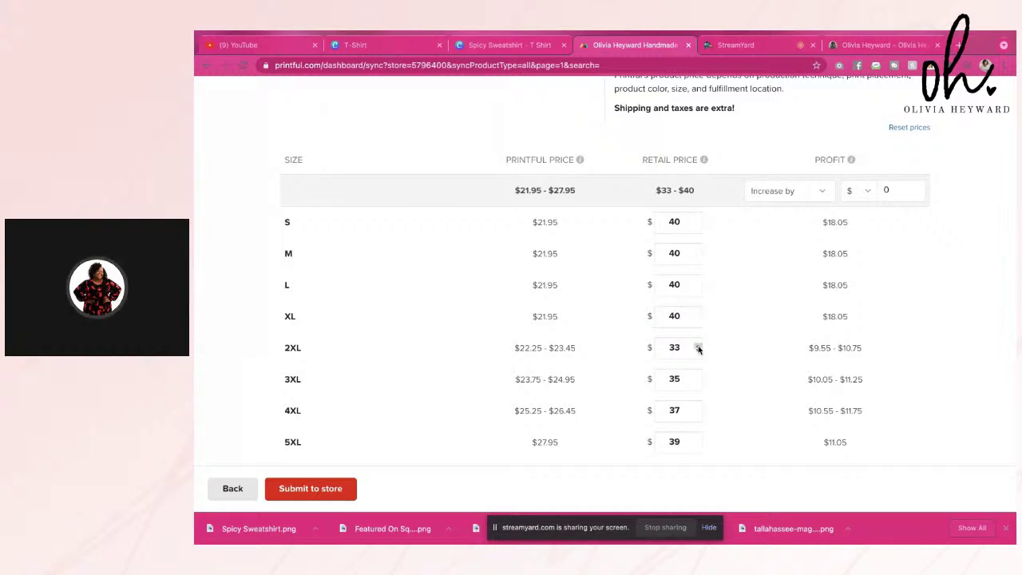
Try retail prices of $45 and $42 for size 2XL, and settle on $40.
click(681, 348)
double_click(680, 348)
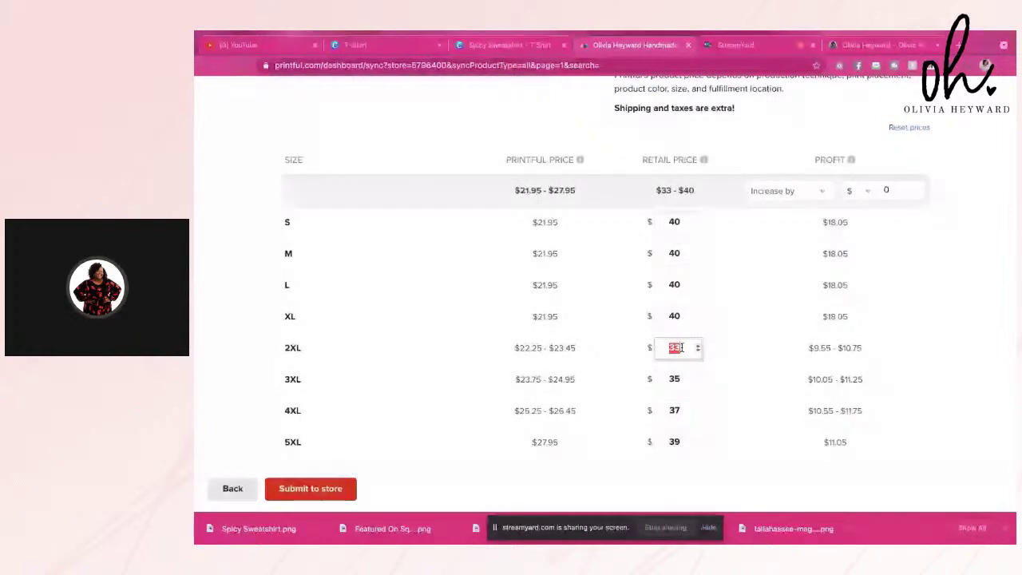
text(45)
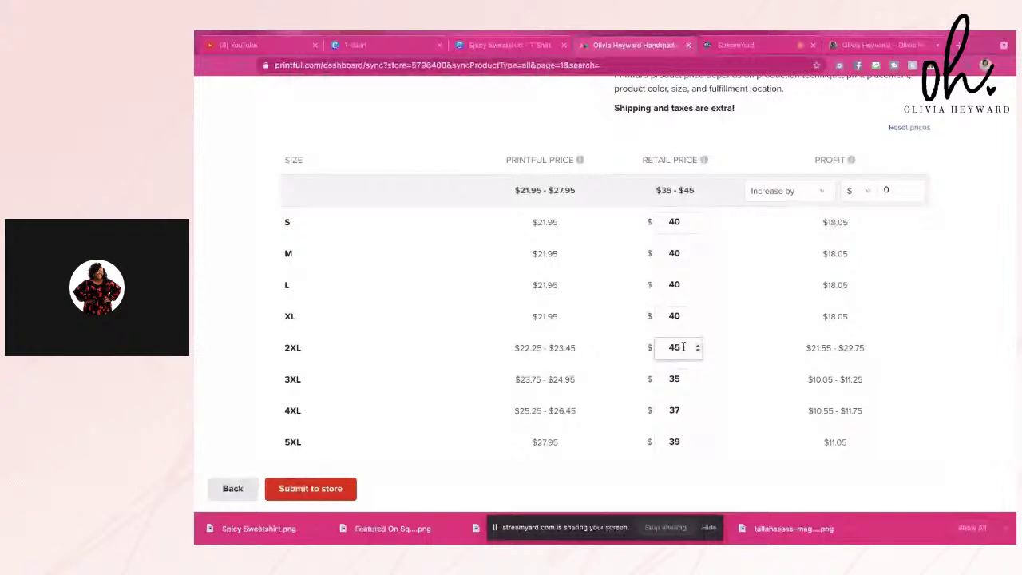
key(BackSpace)
text(2)
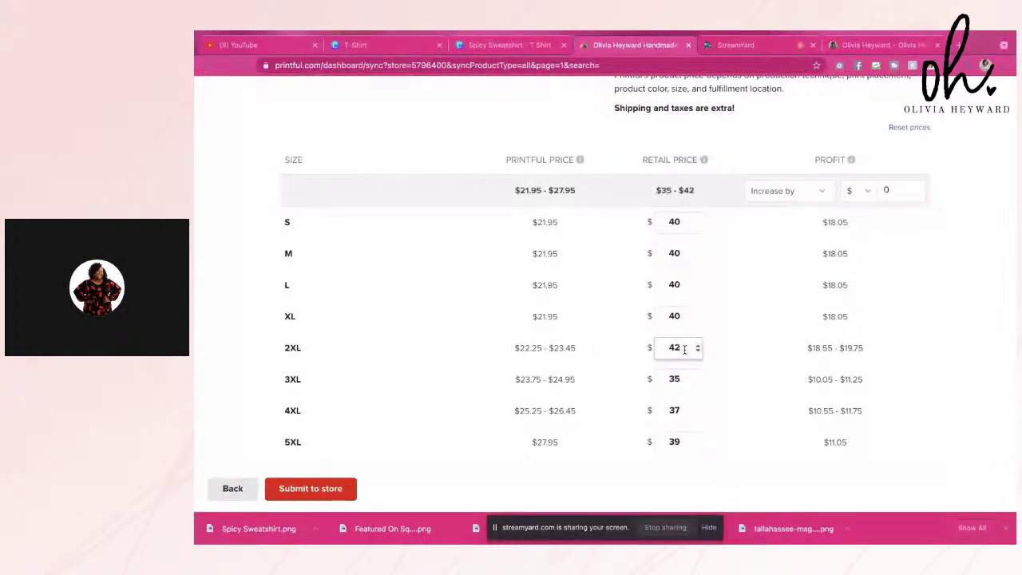
key(BackSpace)
text(0)
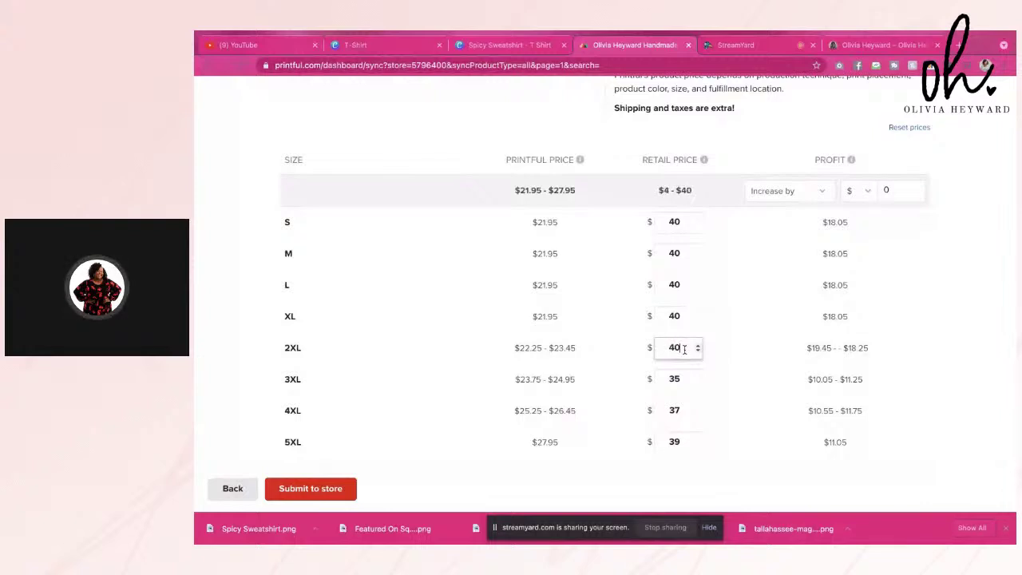
Set the retail prices of sizes 3XL and 4XL to $42 each.
click(680, 379)
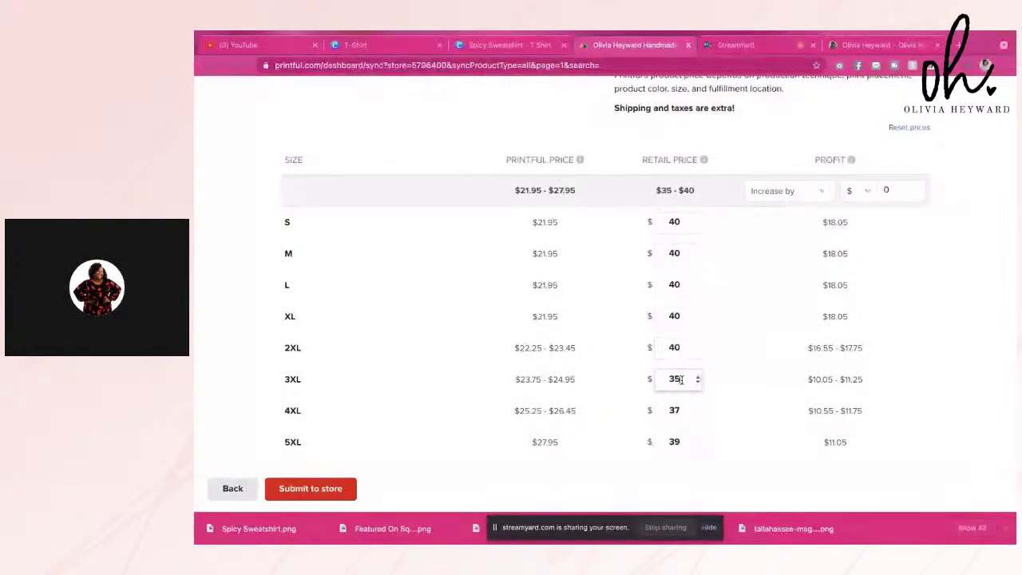
double_click(680, 379)
text(43)
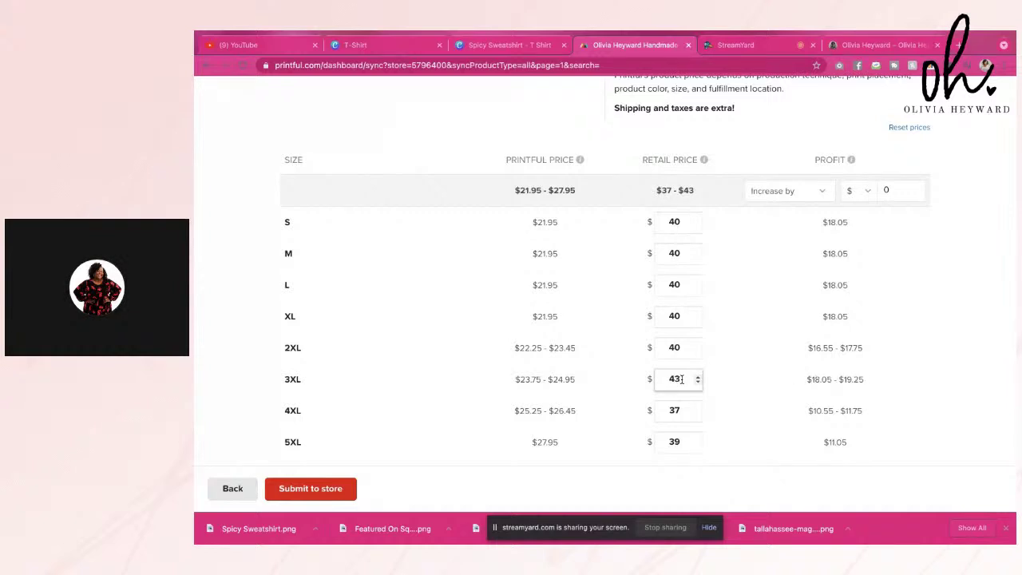
key(BackSpace)
text(2)
double_click(679, 405)
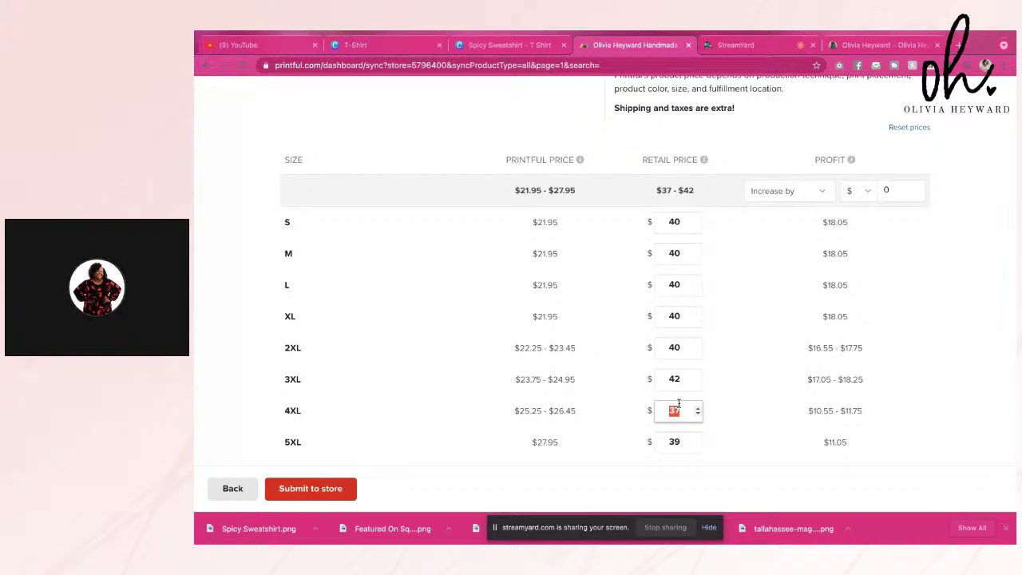
text(42)
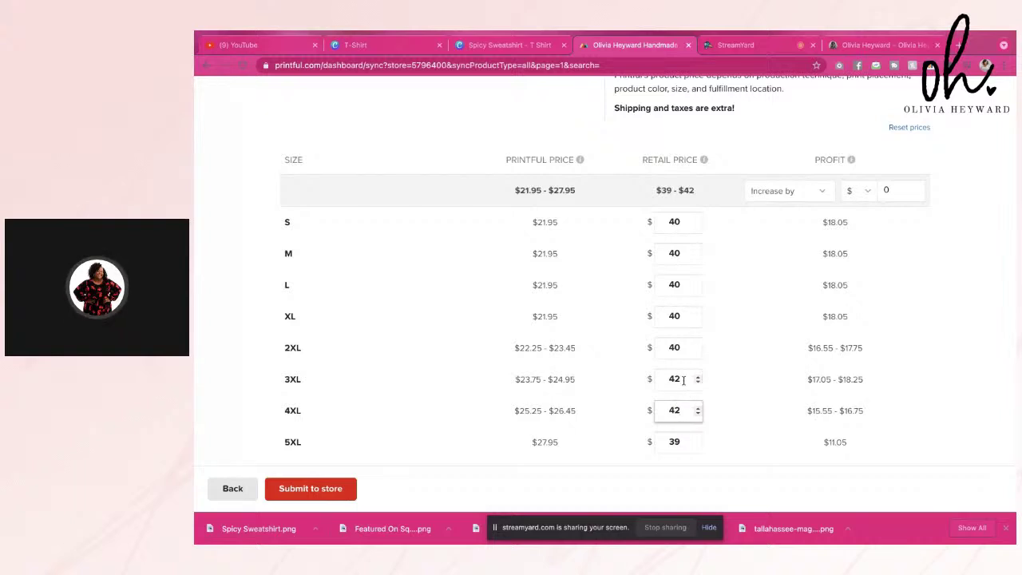
Raise the retail prices of sizes 3XL and 4XL to $45 each.
double_click(682, 381)
text(45)
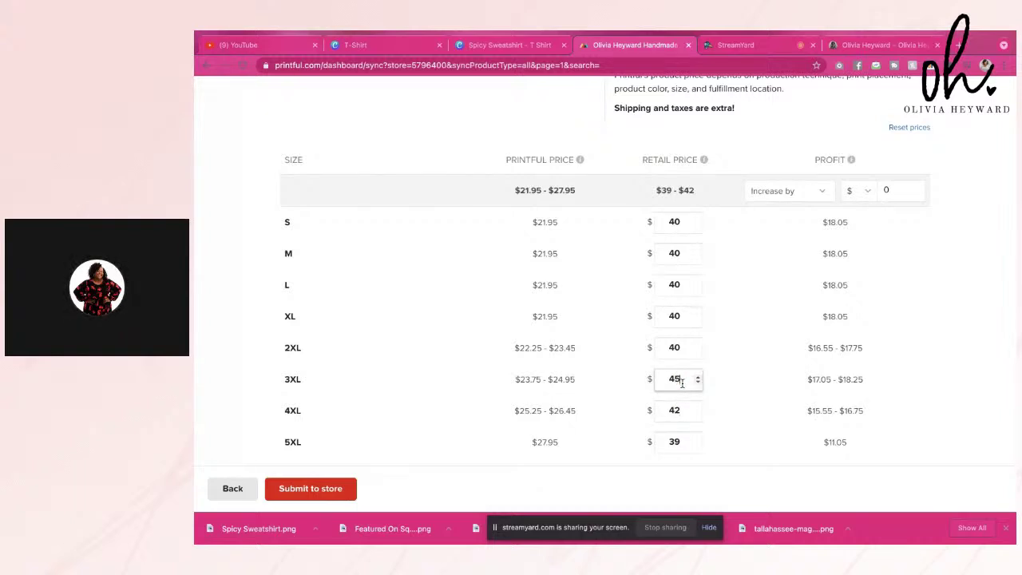
click(686, 410)
text(45)
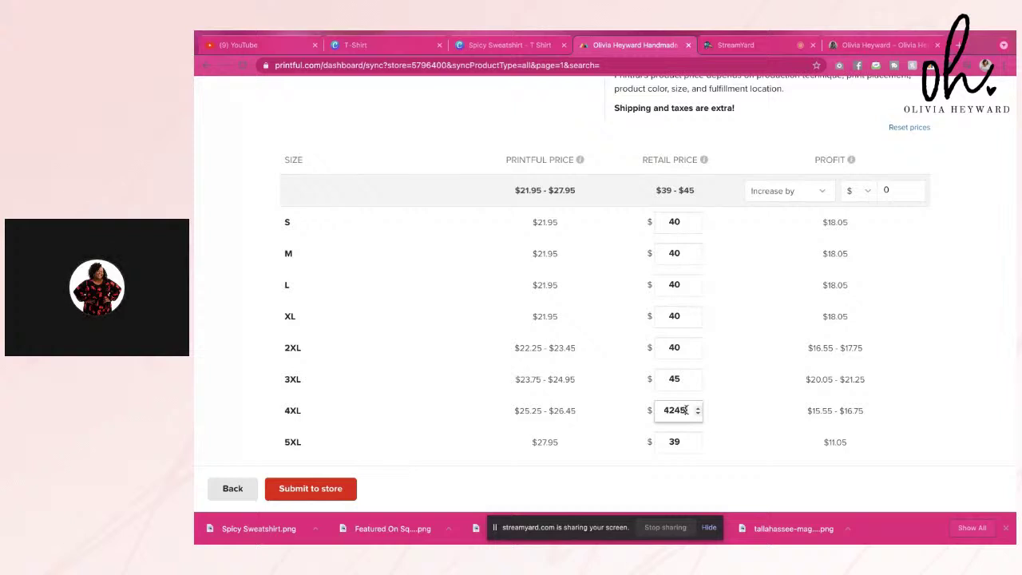
double_click(685, 409)
text(45)
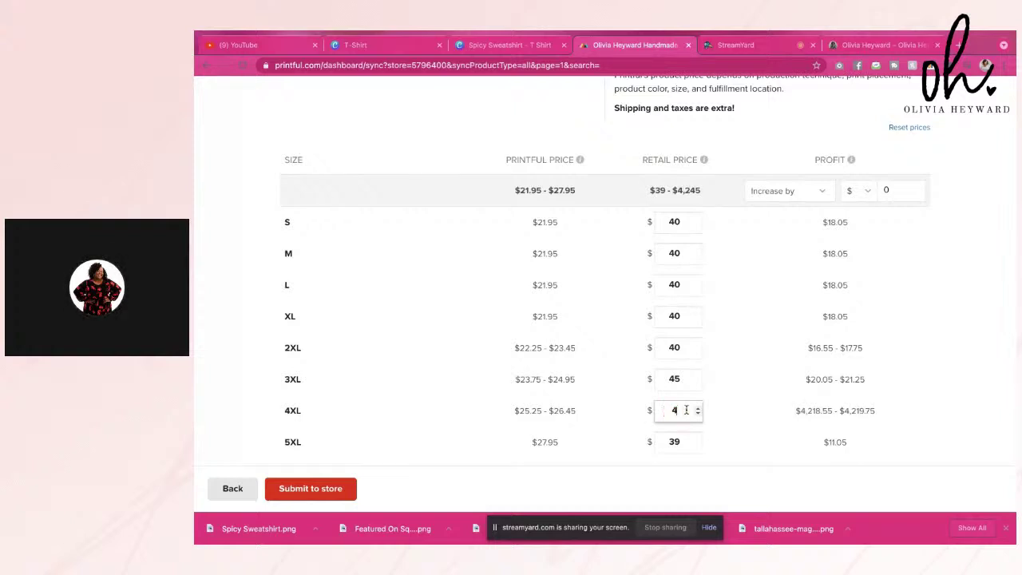
Set the retail price of size 5XL to $45, replacing the whole existing amount.
click(681, 441)
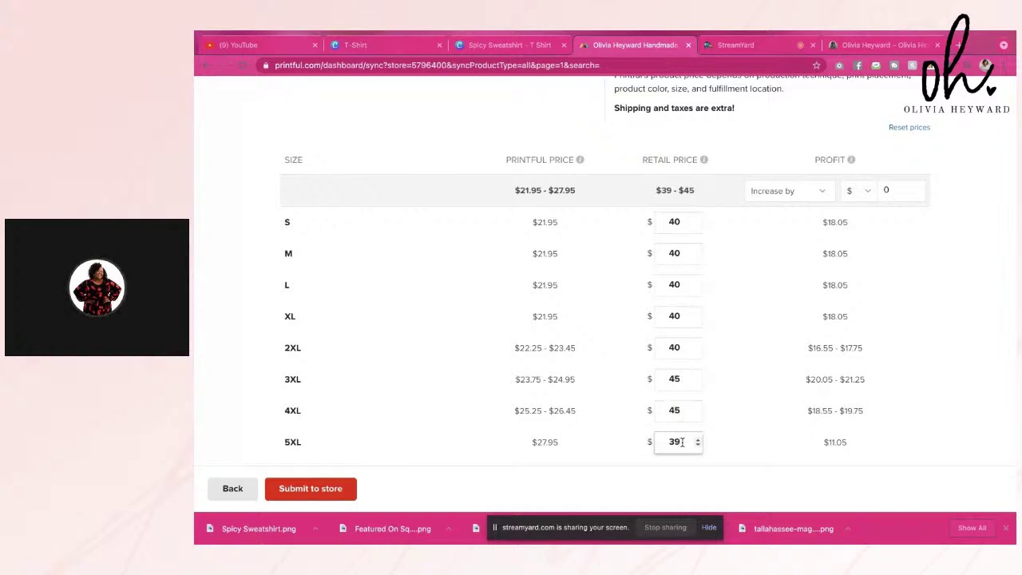
text(46)
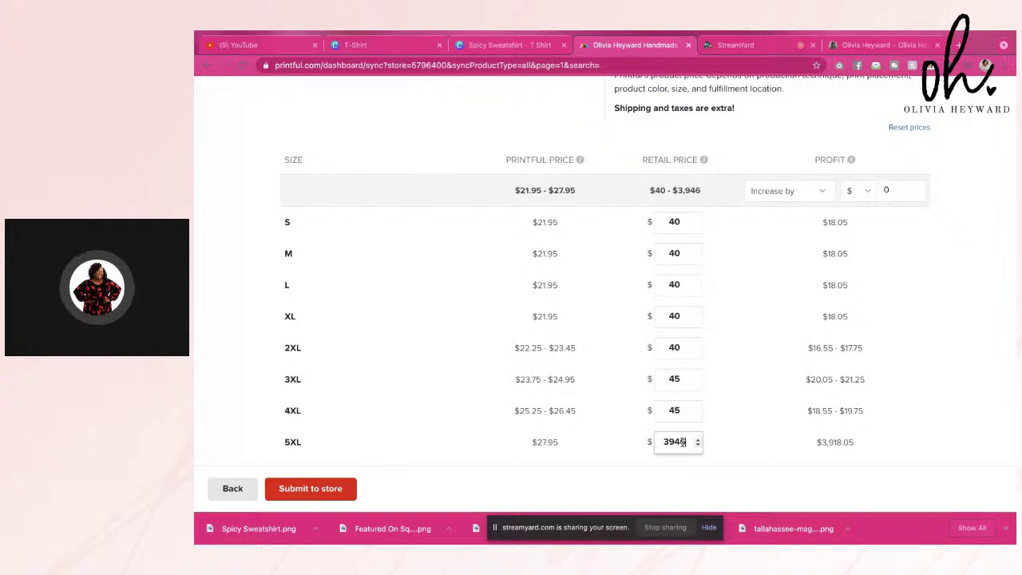
double_click(681, 441)
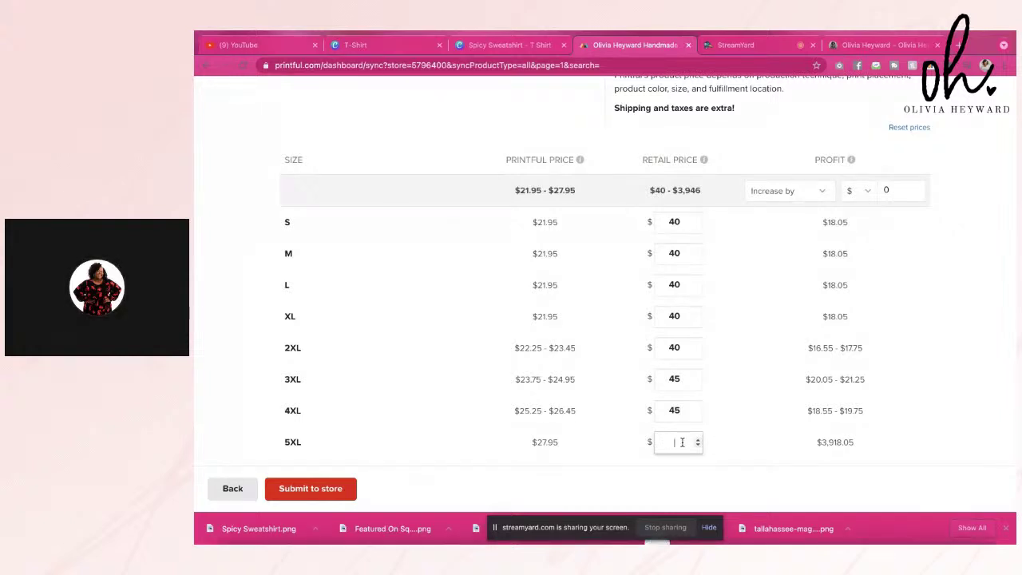
key(BackSpace)
text(45)
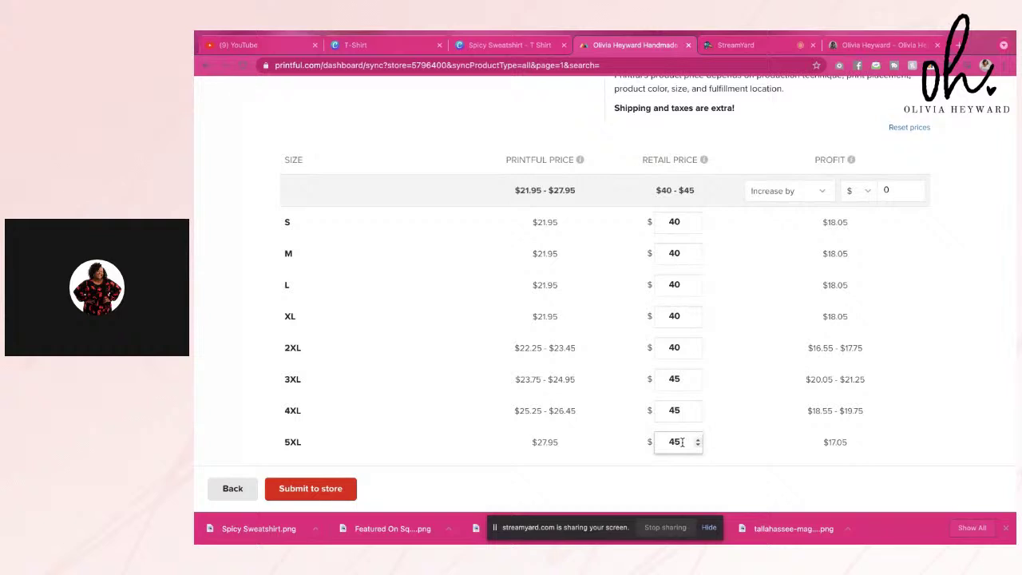
key(BackSpace)
key(BackSpace)
text(45)
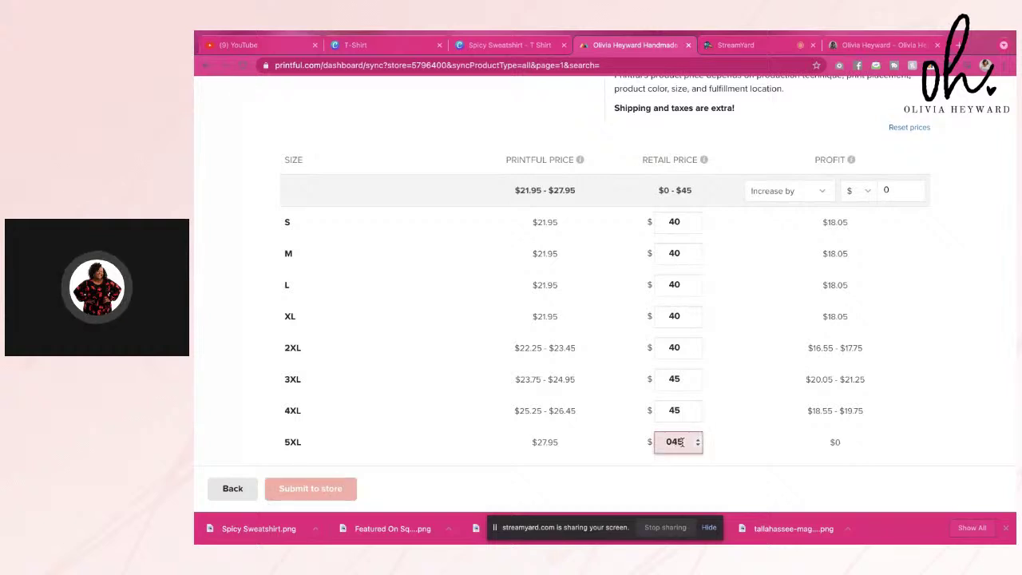
click(717, 432)
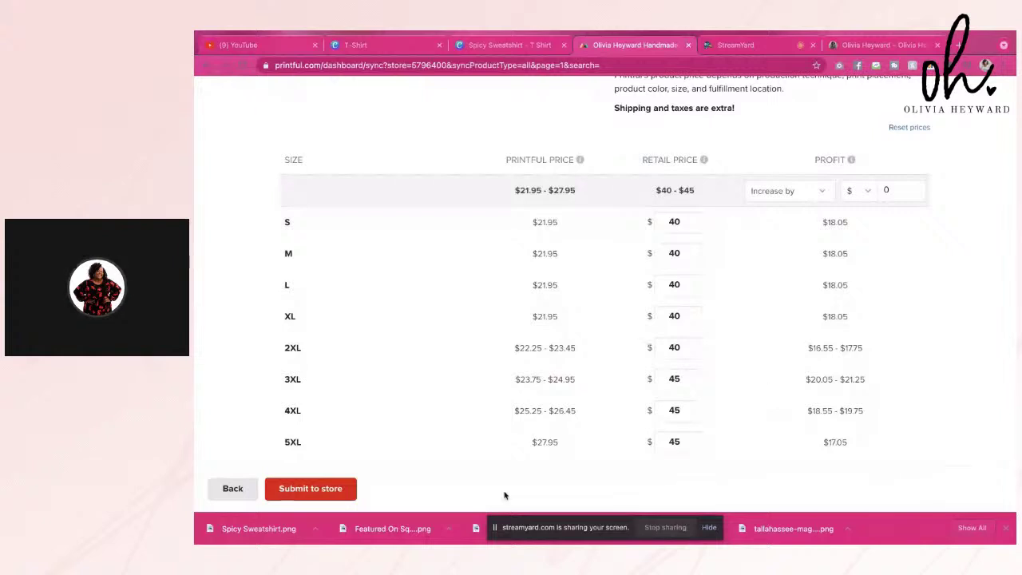
Review the retail prices of all sizes and submit the hoodie to the store.
scroll(509, 319, up, 3)
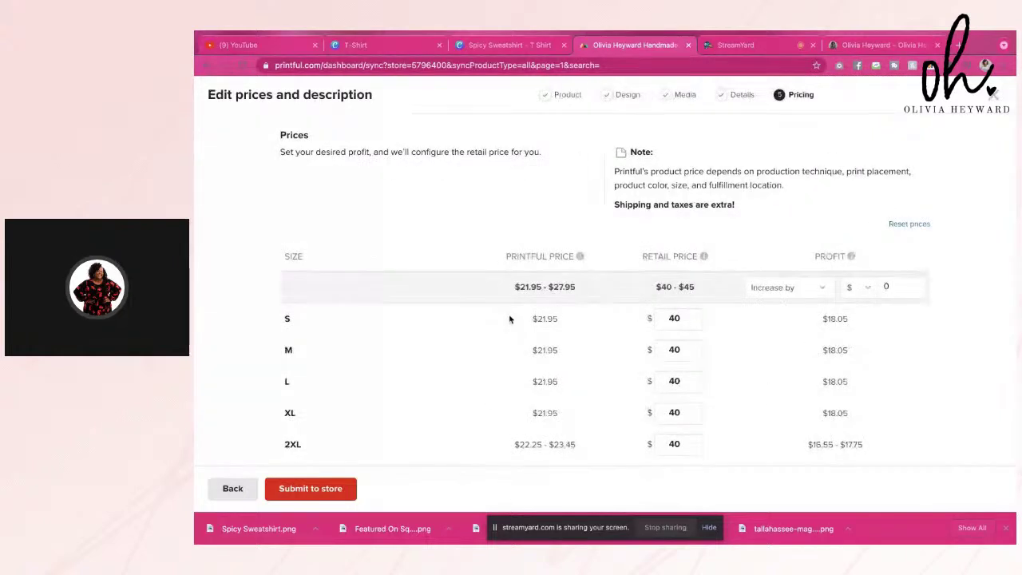
scroll(509, 312, down, 2)
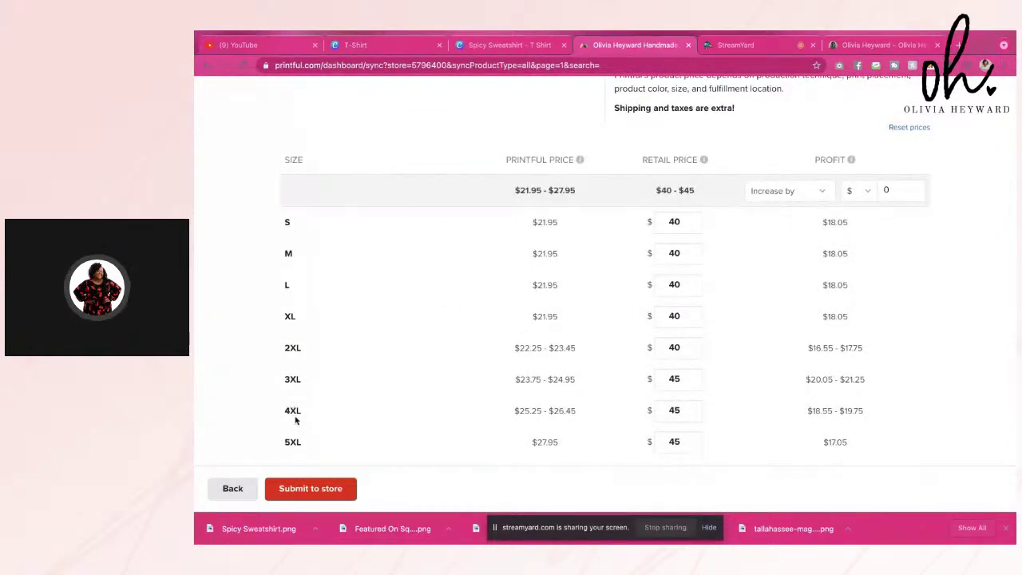
click(317, 489)
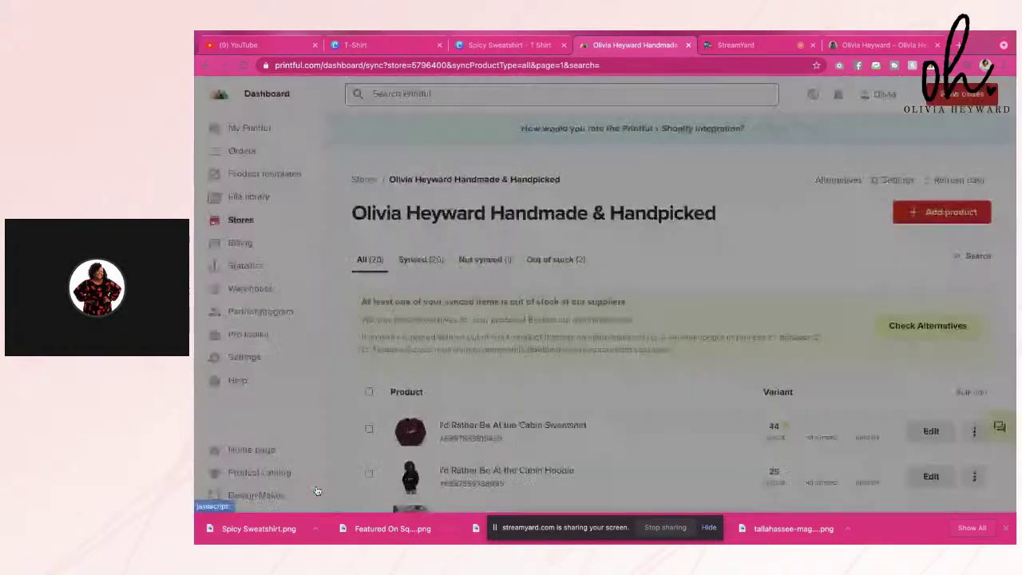
scroll(505, 451, down, 2)
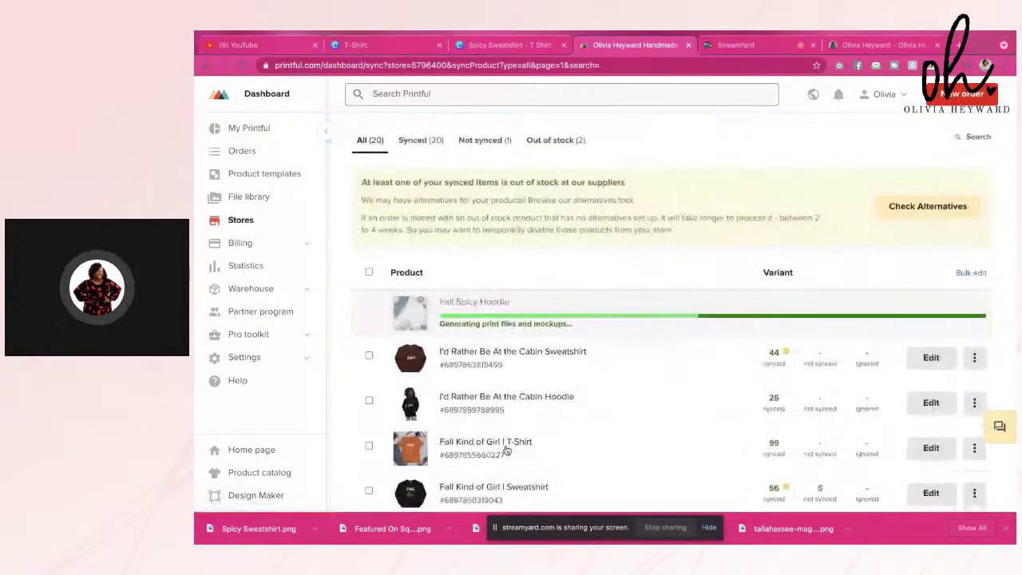
scroll(505, 451, down, 1)
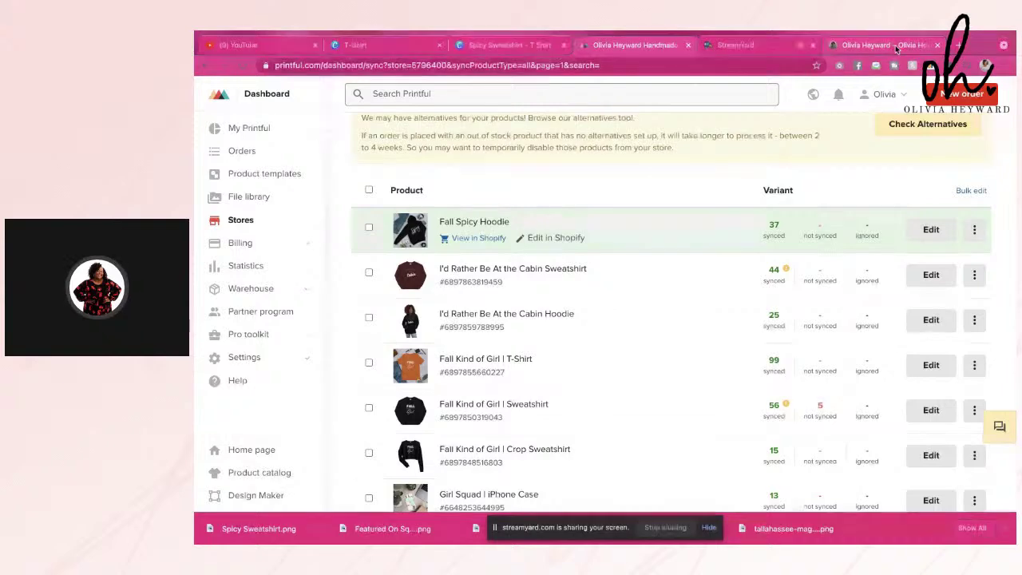
Switch to the online store's website and open its Apparel collection.
click(894, 45)
click(814, 200)
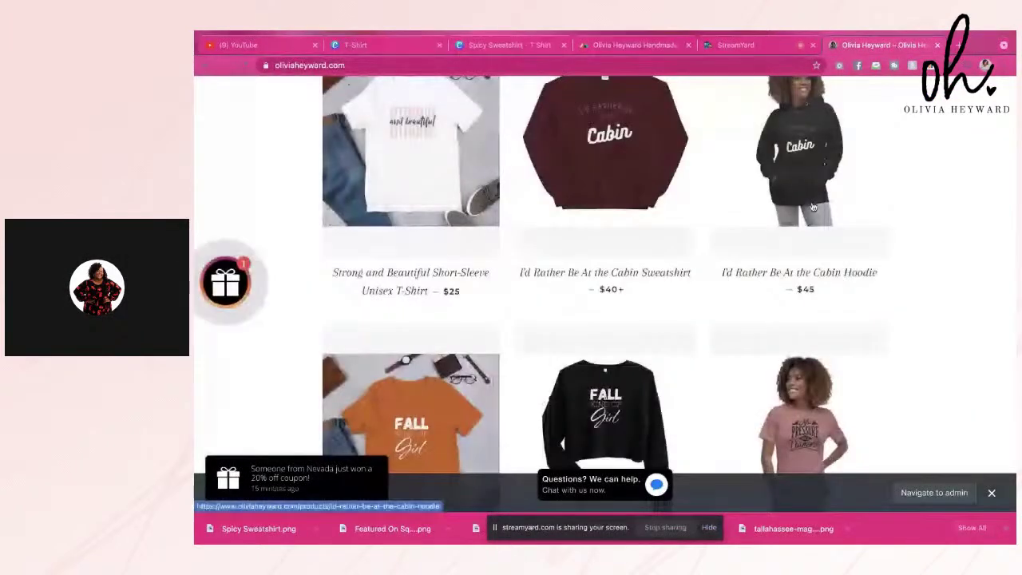
scroll(848, 185, up, 3)
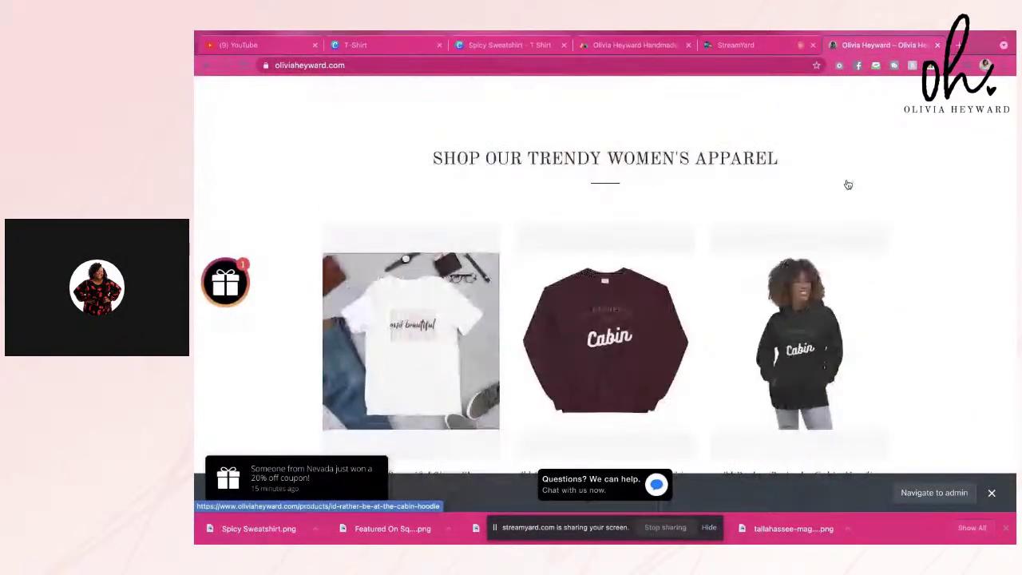
scroll(848, 185, up, 4)
scroll(848, 184, up, 5)
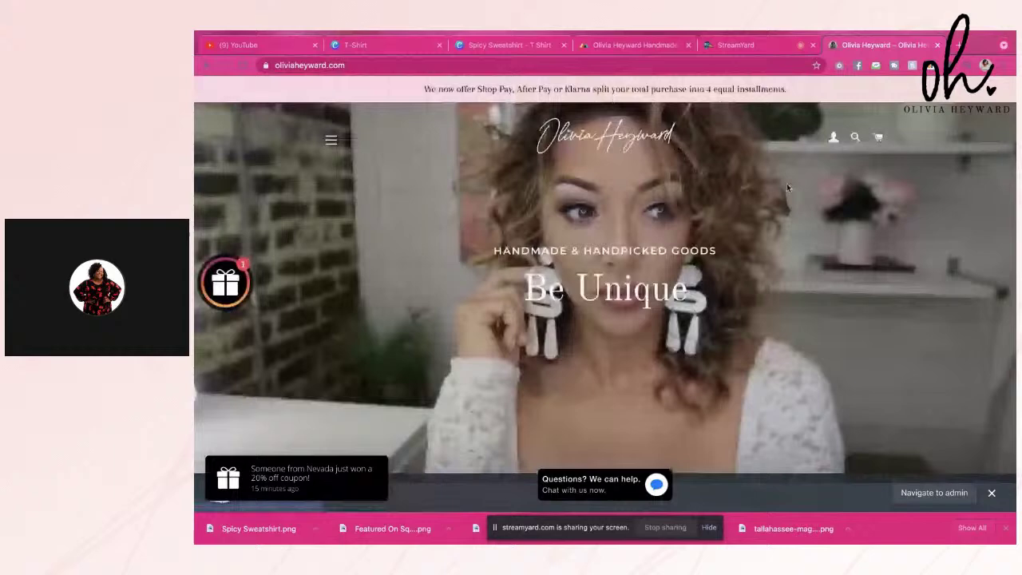
click(330, 143)
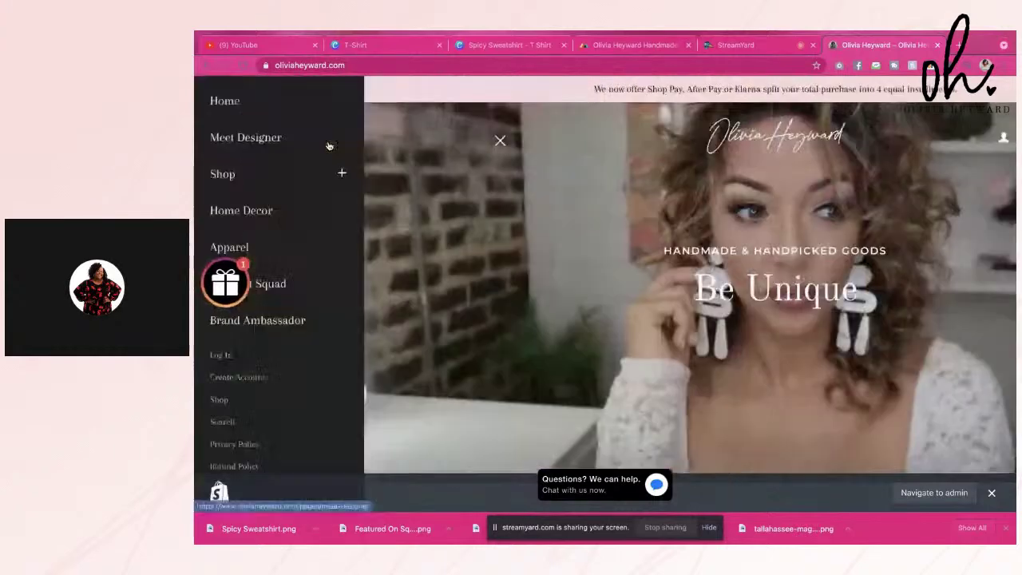
click(226, 248)
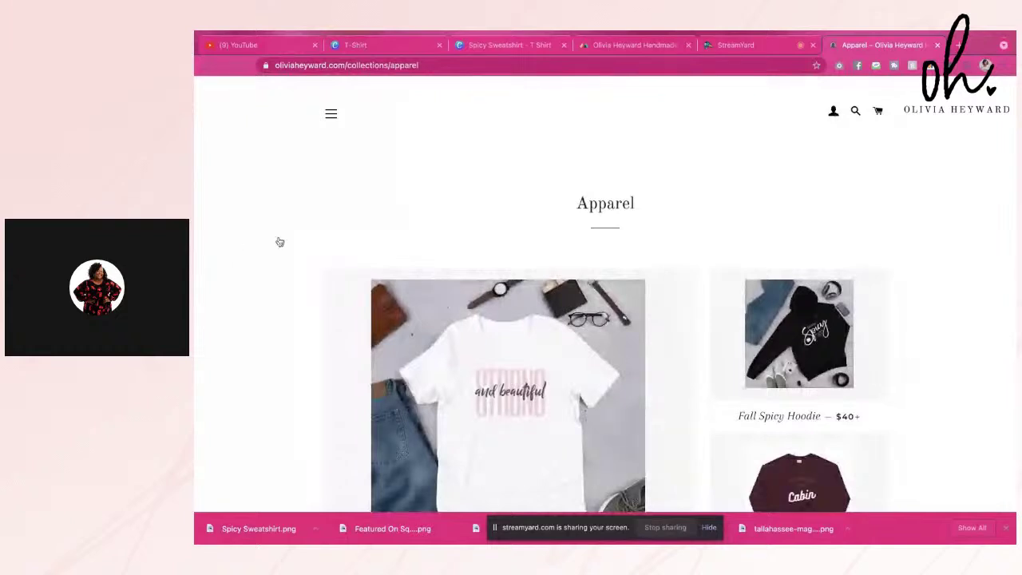
Open the Fall Spicy Hoodie from the Apparel collection and examine its images, price, colors and sizes.
scroll(279, 242, down, 5)
scroll(710, 342, up, 5)
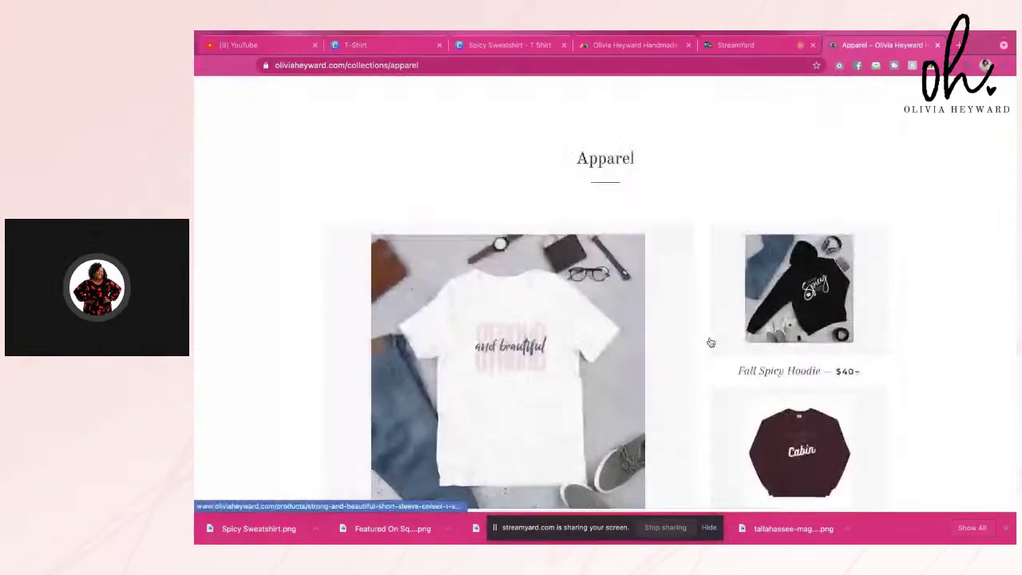
scroll(802, 218, down, 1)
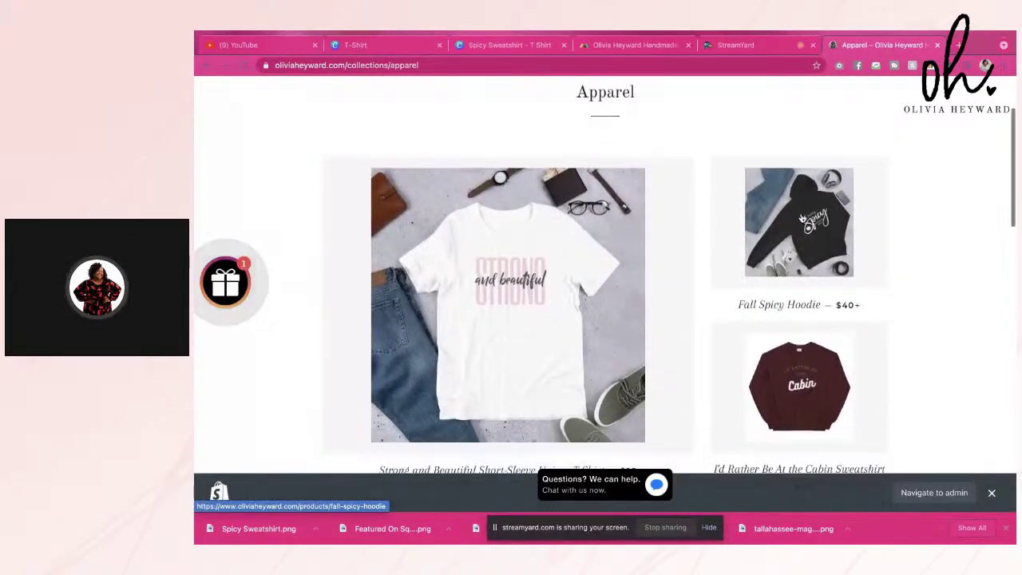
click(801, 218)
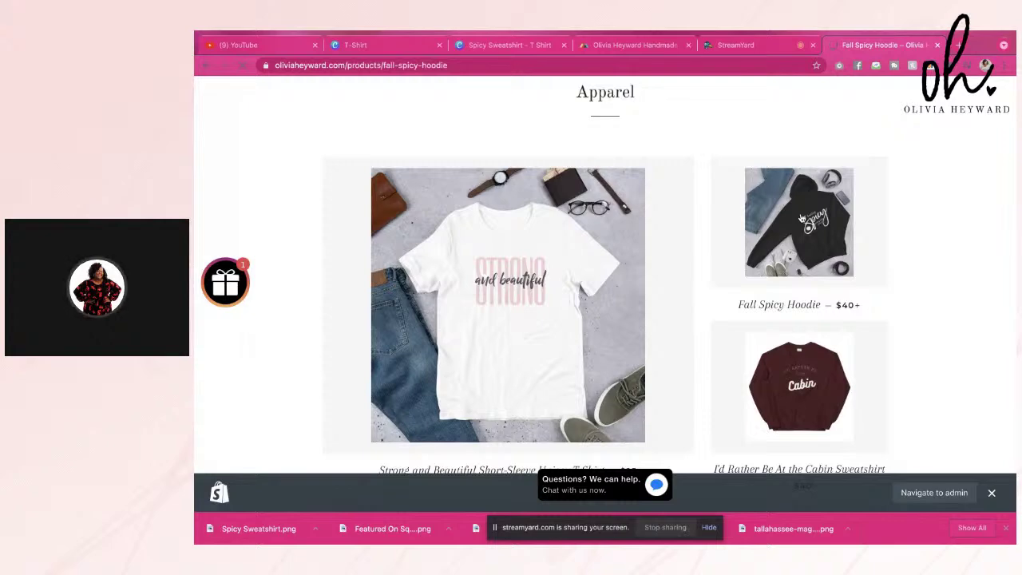
scroll(551, 403, down, 3)
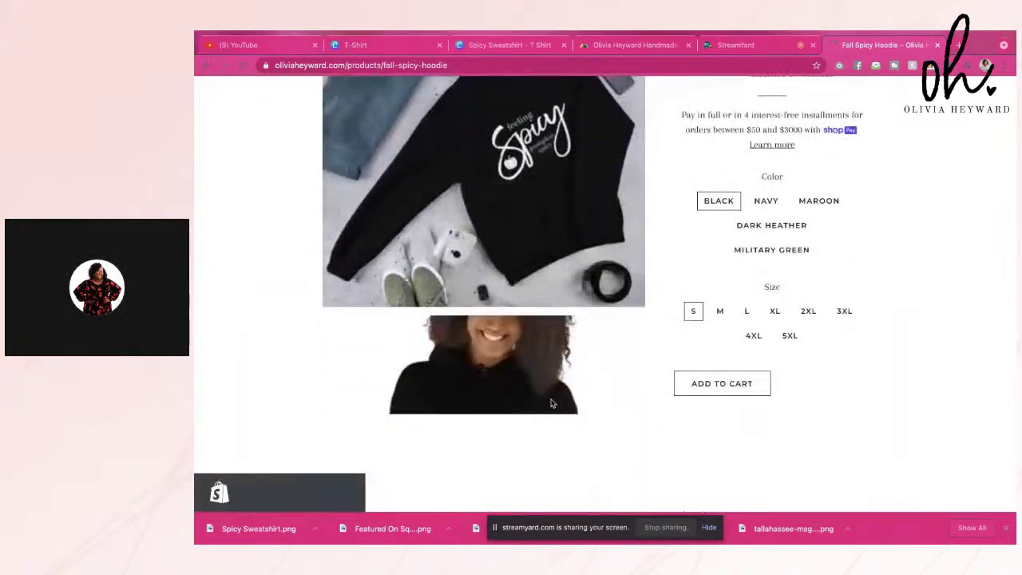
scroll(551, 403, up, 5)
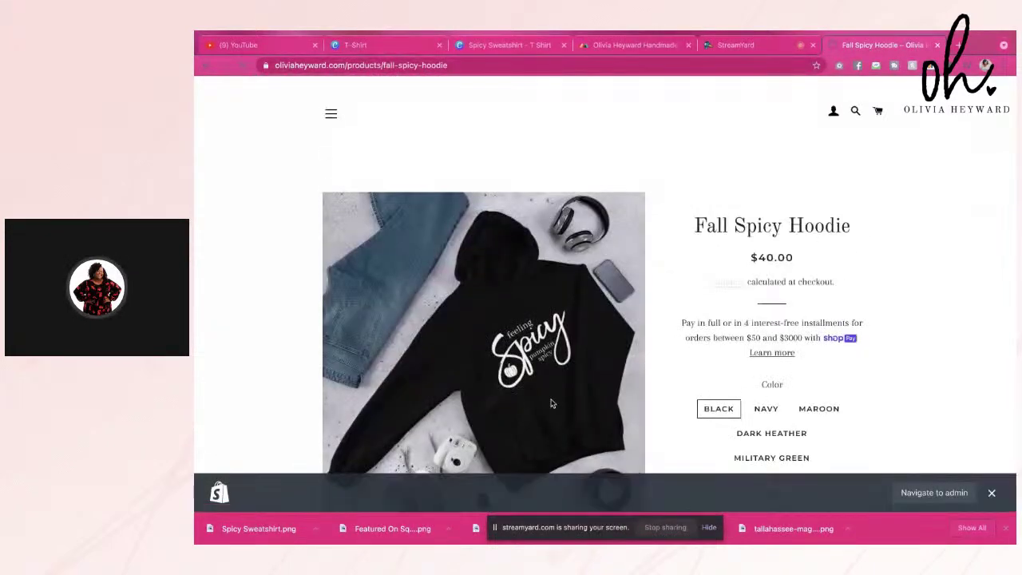
scroll(551, 403, down, 2)
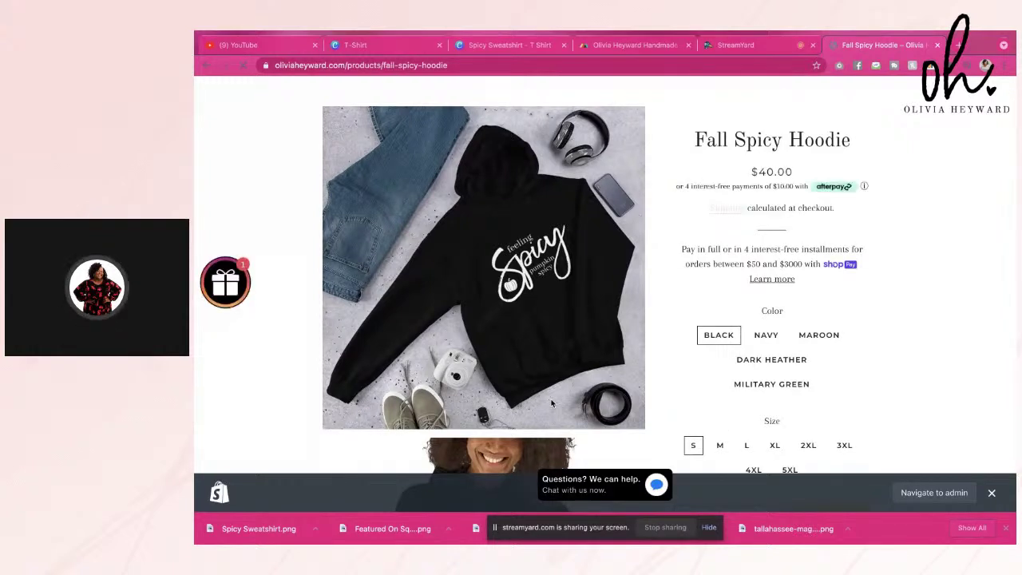
Check the live comments in StreamYard, then return to Printful and show the additional actions for the Fall Spicy Hoodie.
click(759, 49)
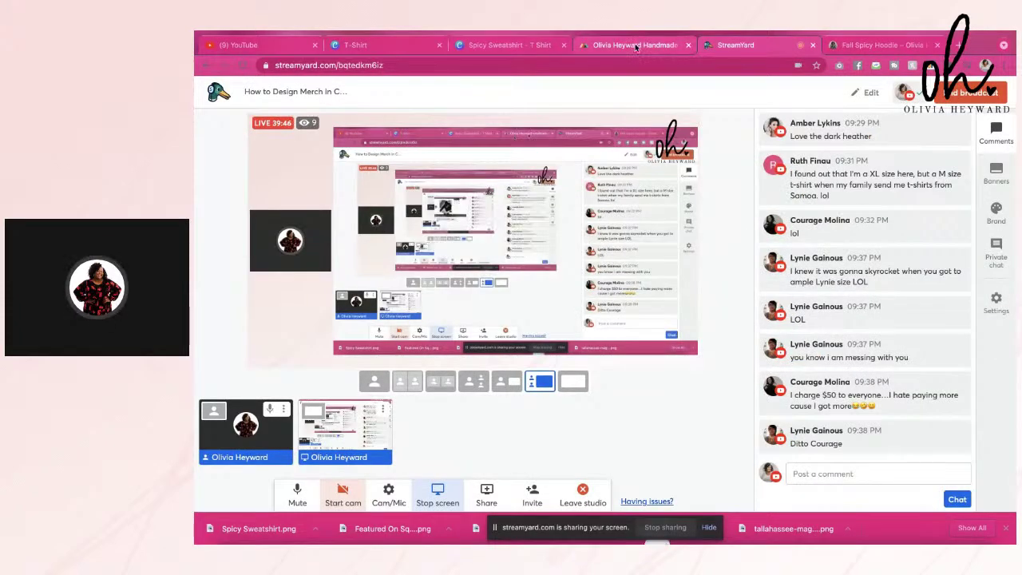
click(635, 45)
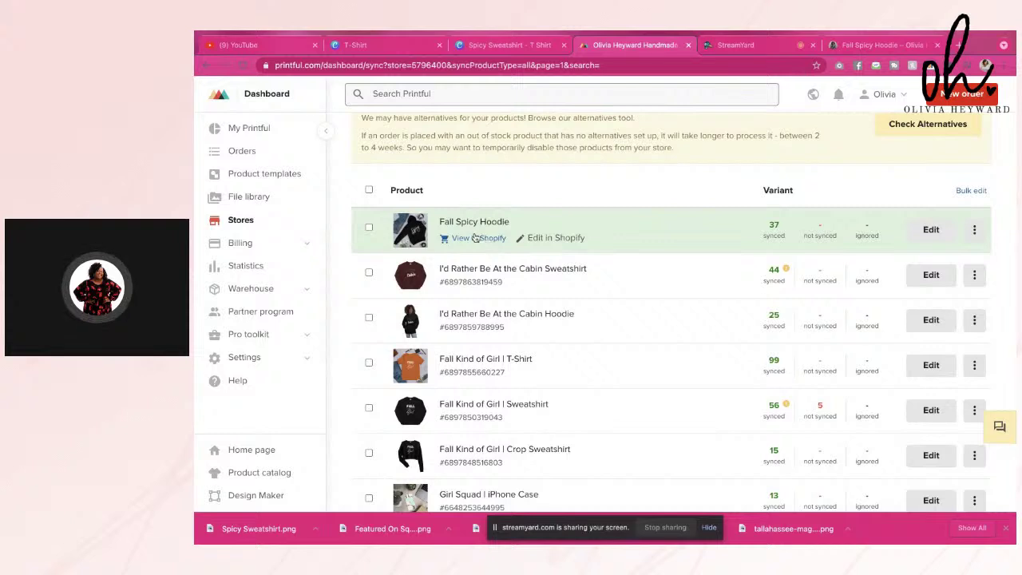
click(974, 231)
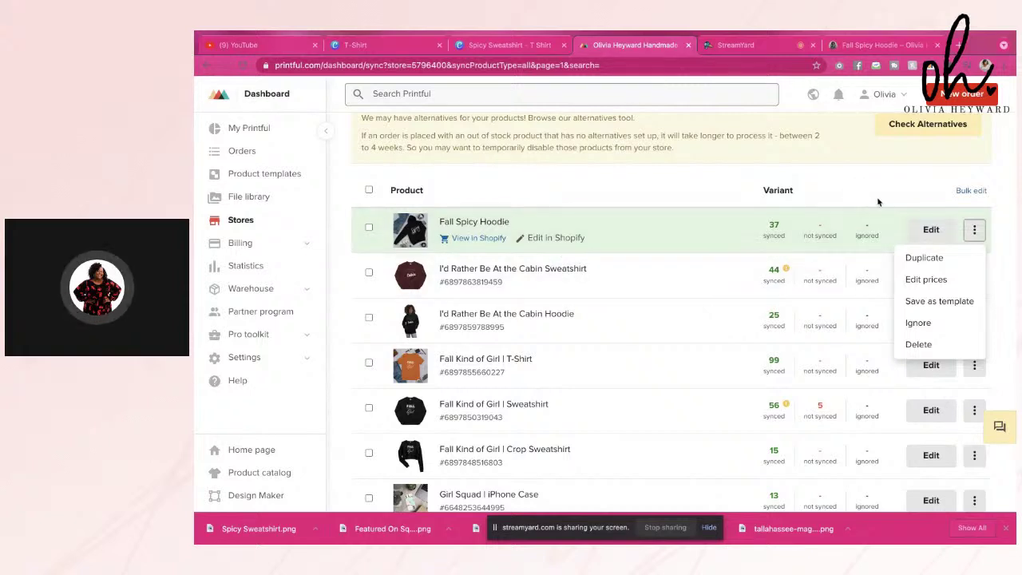
Look through the store's product list, and dismiss the Adobe Acrobat extension notice and the open list of product actions.
scroll(869, 192, up, 2)
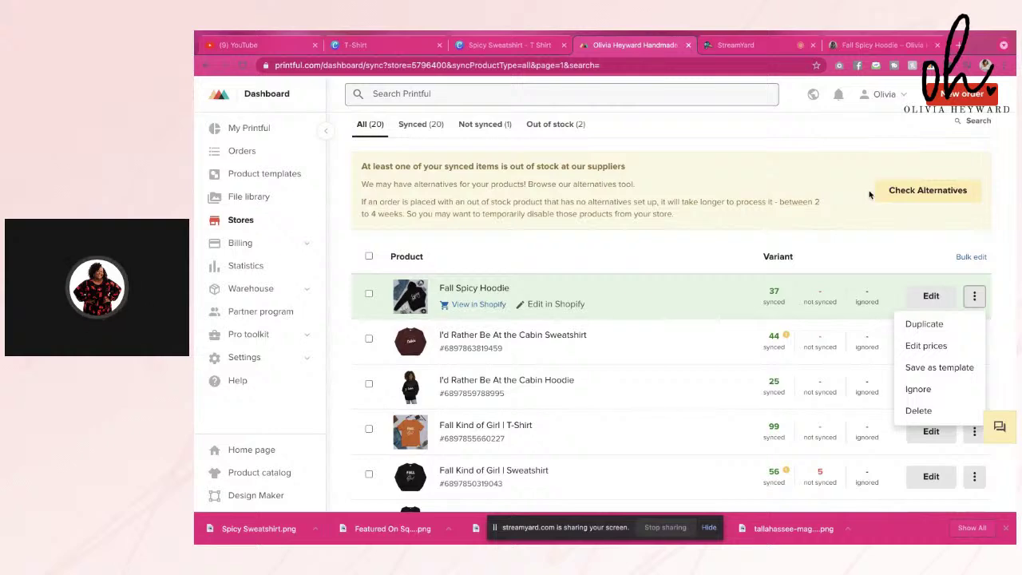
scroll(869, 194, up, 1)
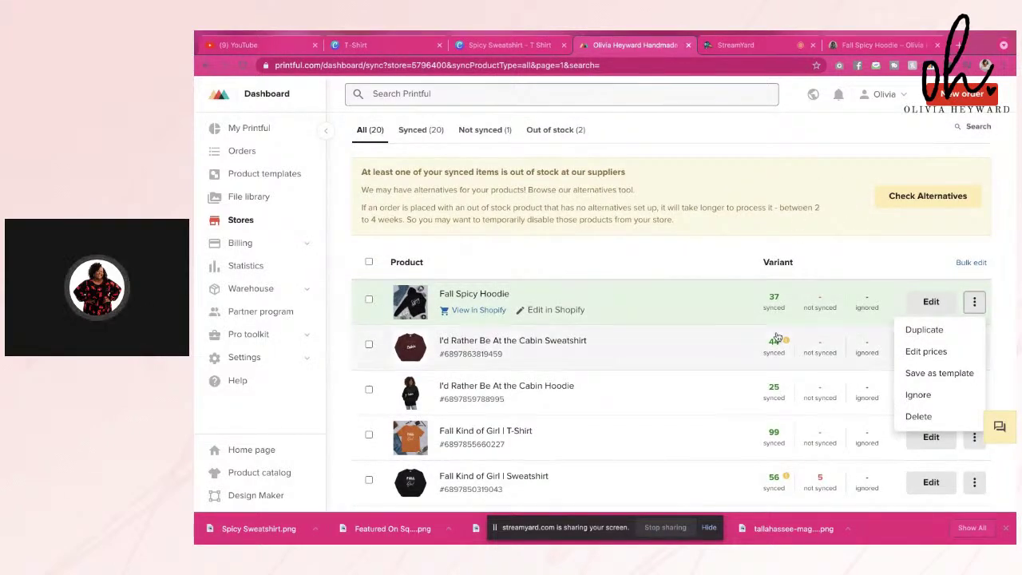
scroll(715, 349, down, 3)
scroll(714, 349, down, 7)
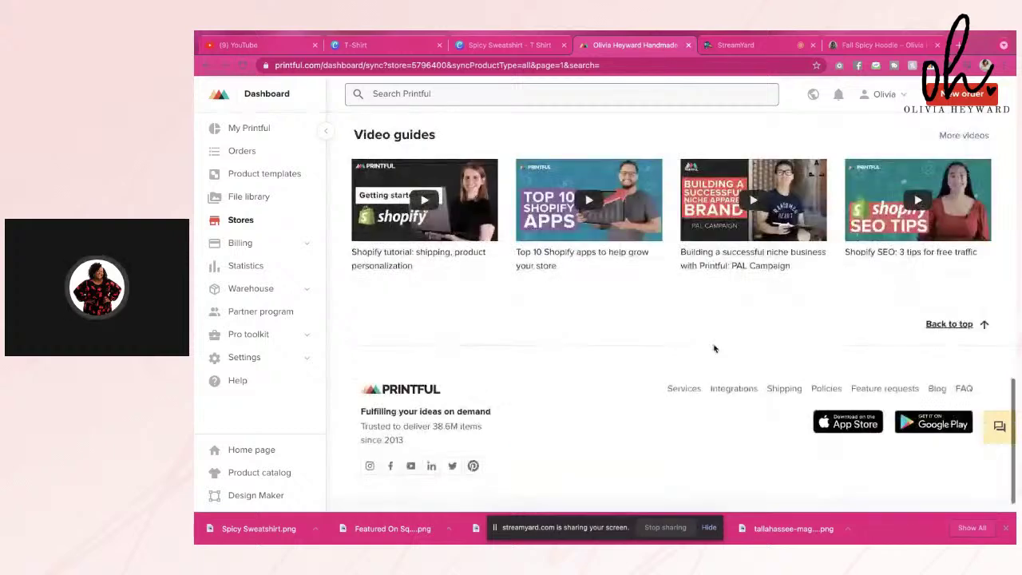
scroll(714, 348, up, 11)
scroll(749, 316, down, 1)
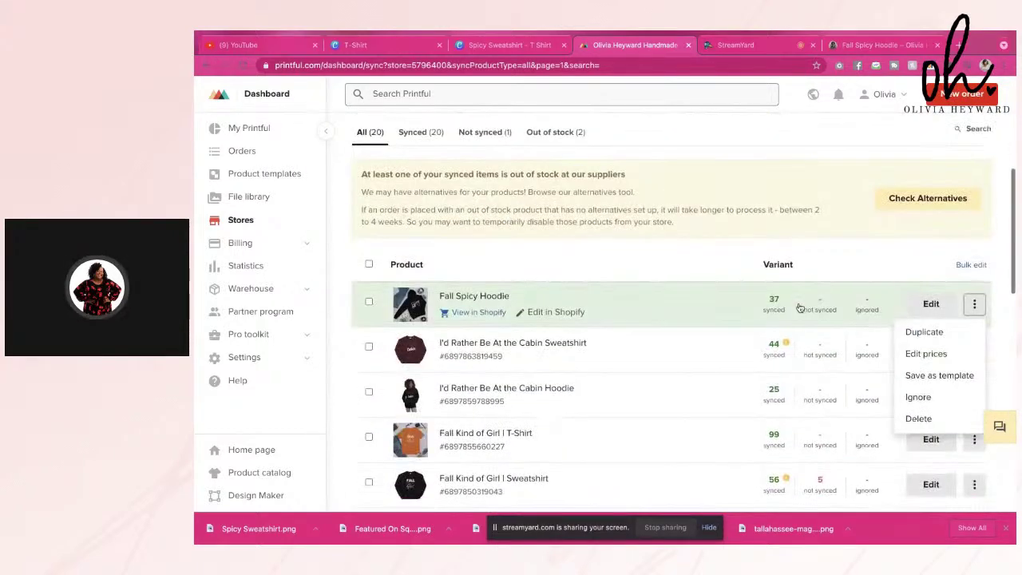
scroll(799, 308, up, 1)
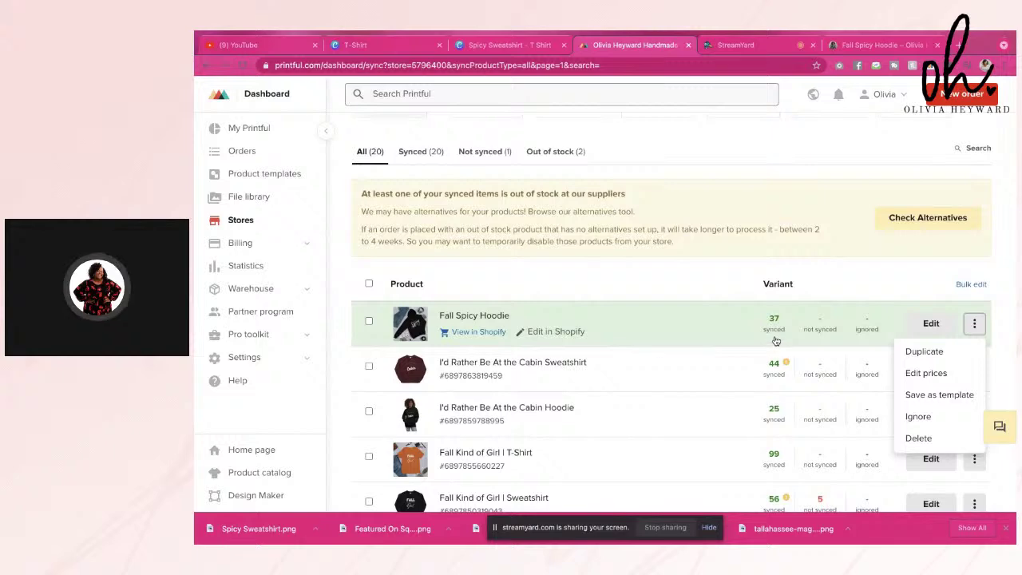
scroll(704, 356, down, 5)
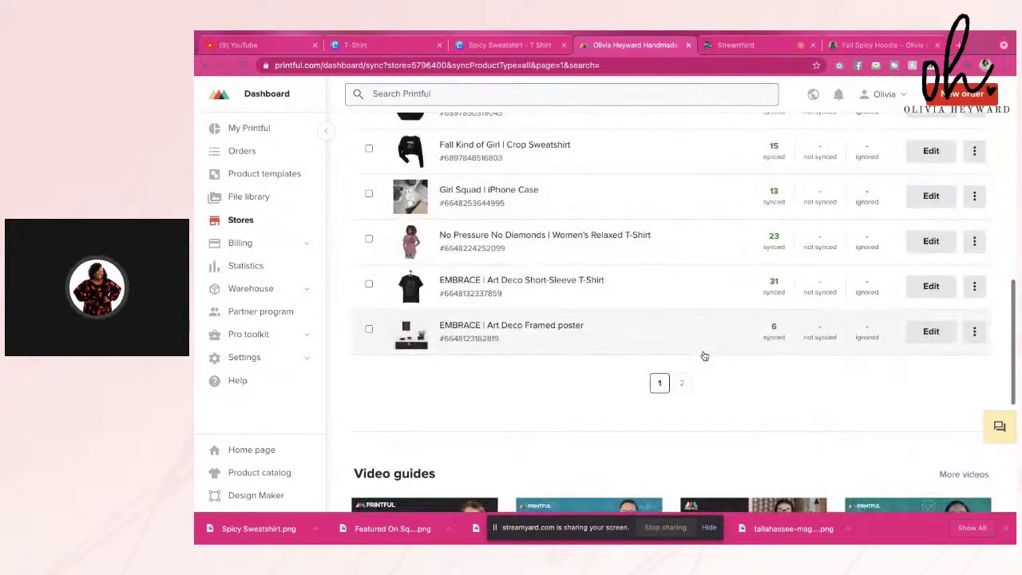
scroll(704, 356, up, 4)
scroll(704, 356, down, 5)
scroll(704, 356, up, 1)
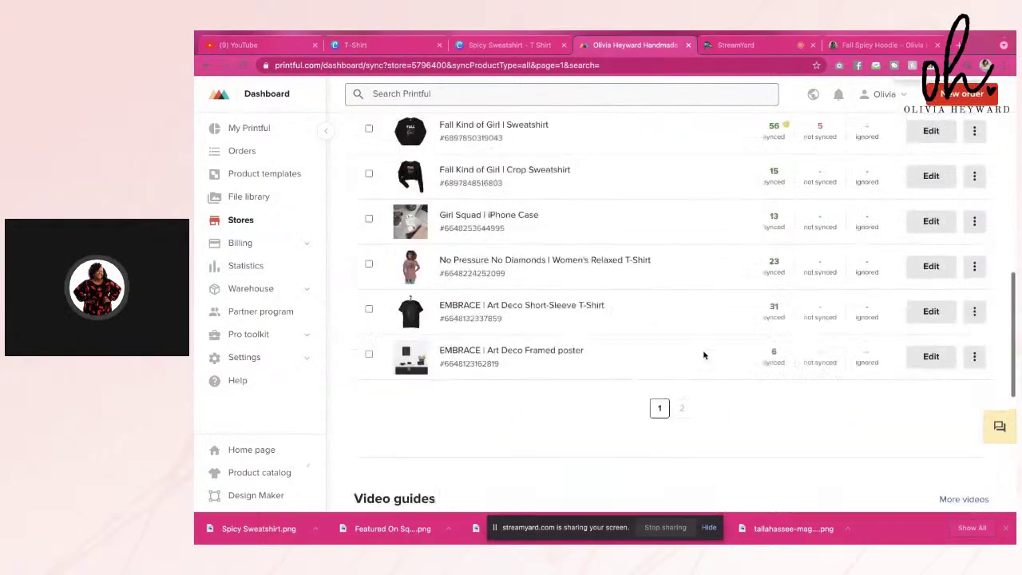
scroll(704, 356, up, 6)
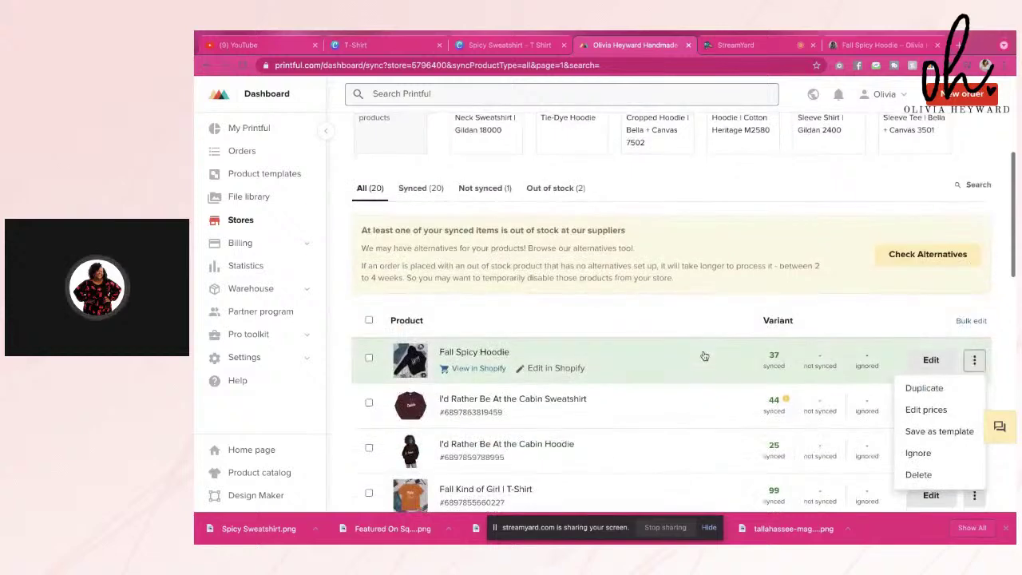
scroll(704, 356, down, 1)
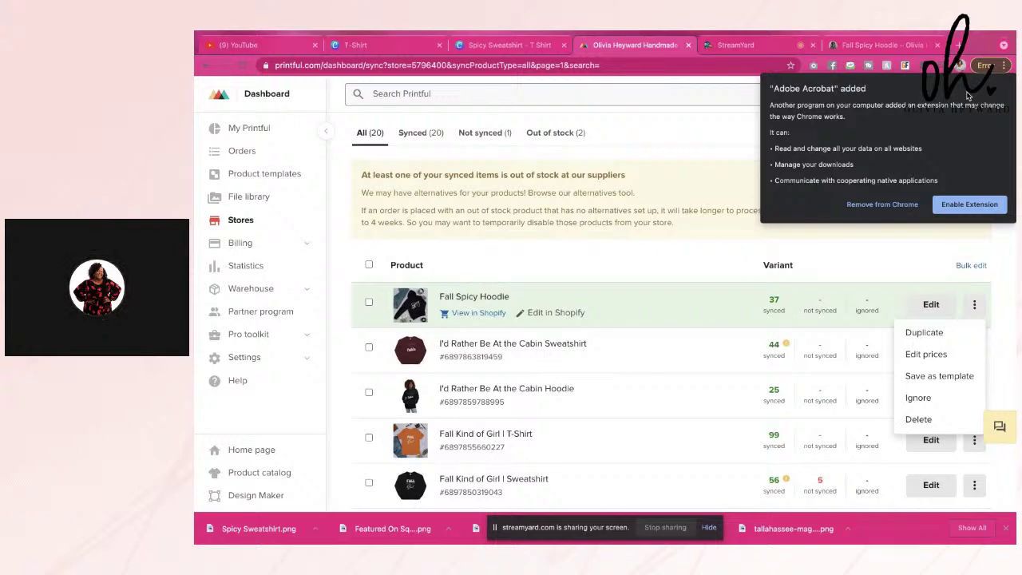
click(733, 112)
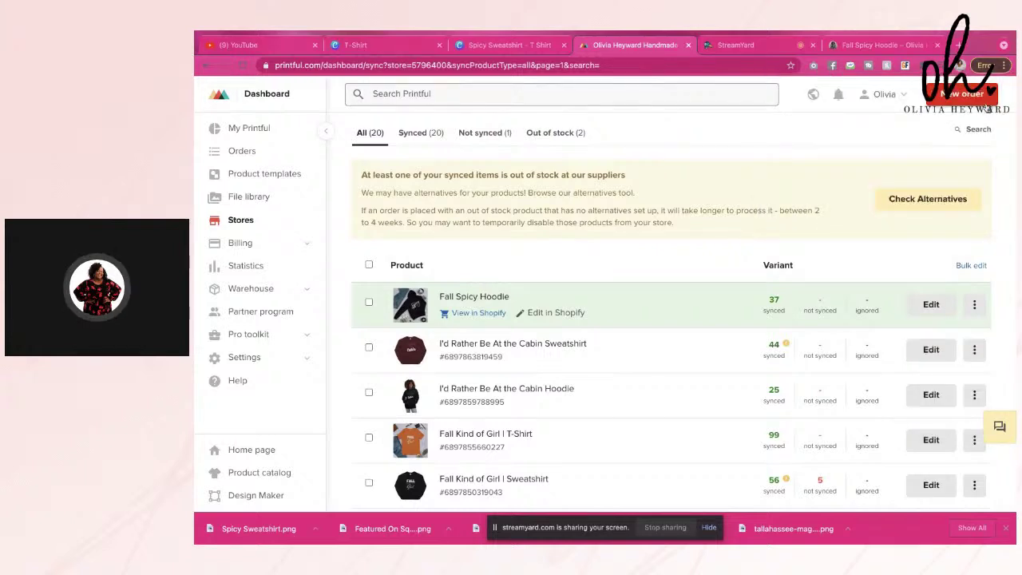
click(972, 101)
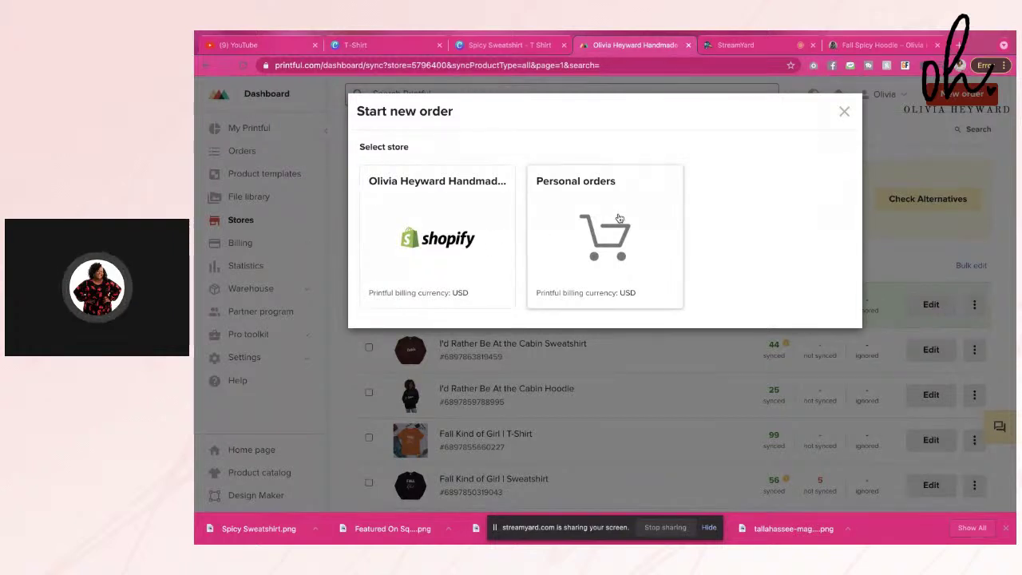
click(412, 220)
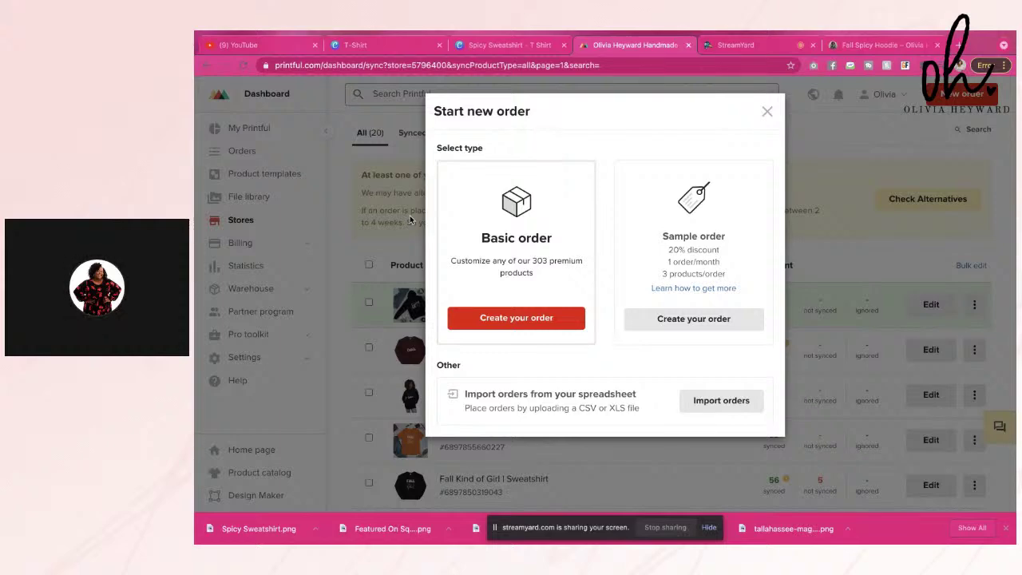
click(769, 111)
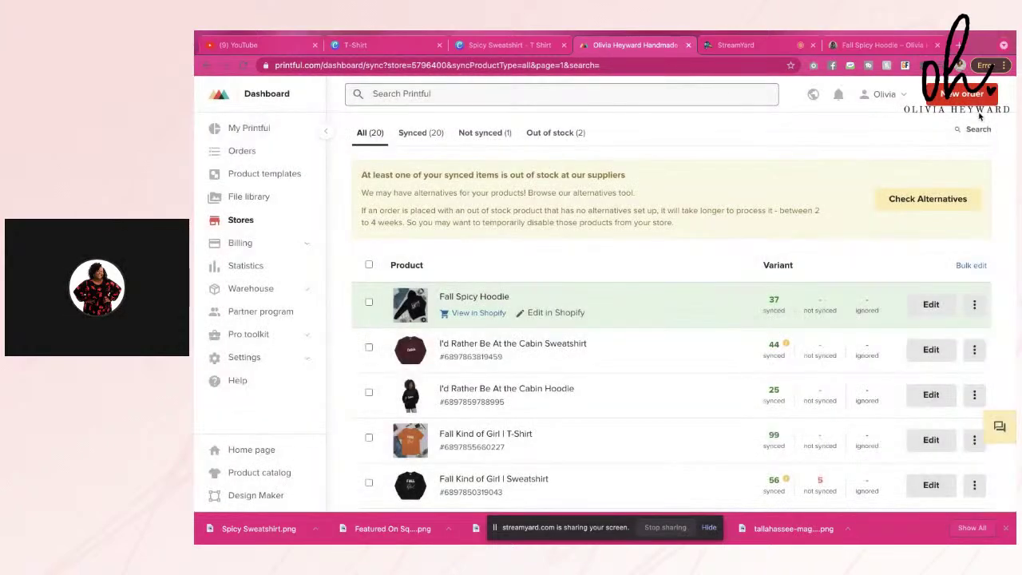
Start a new basic order and open the Fall Spicy Hoodie's variants from the synced items.
click(969, 93)
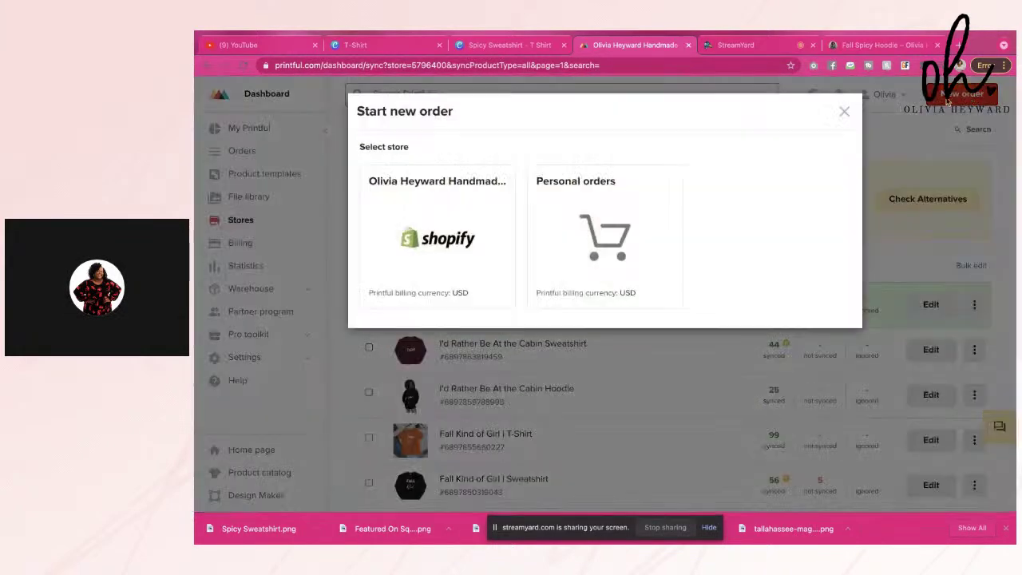
click(556, 265)
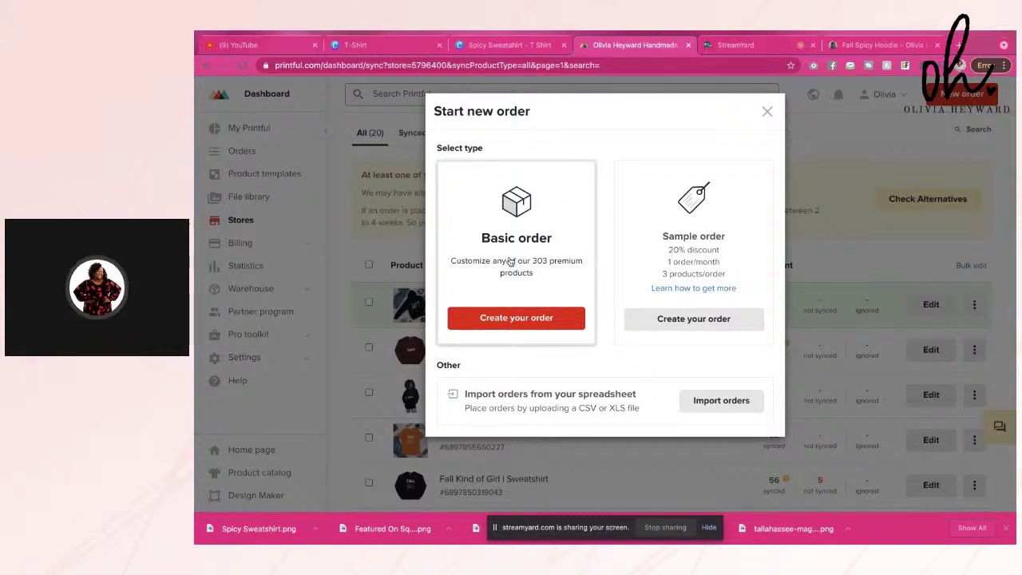
click(517, 319)
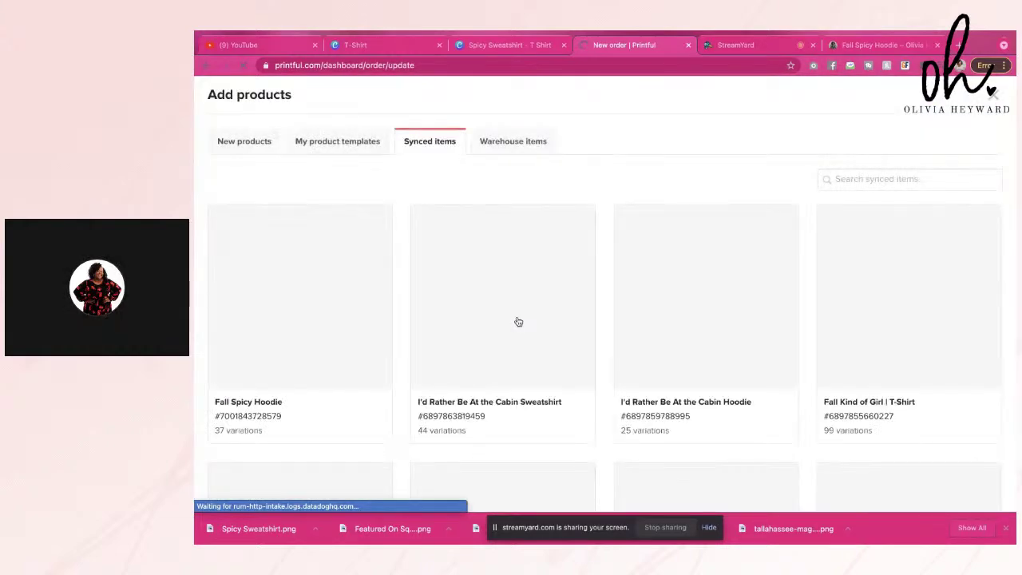
scroll(500, 384, down, 4)
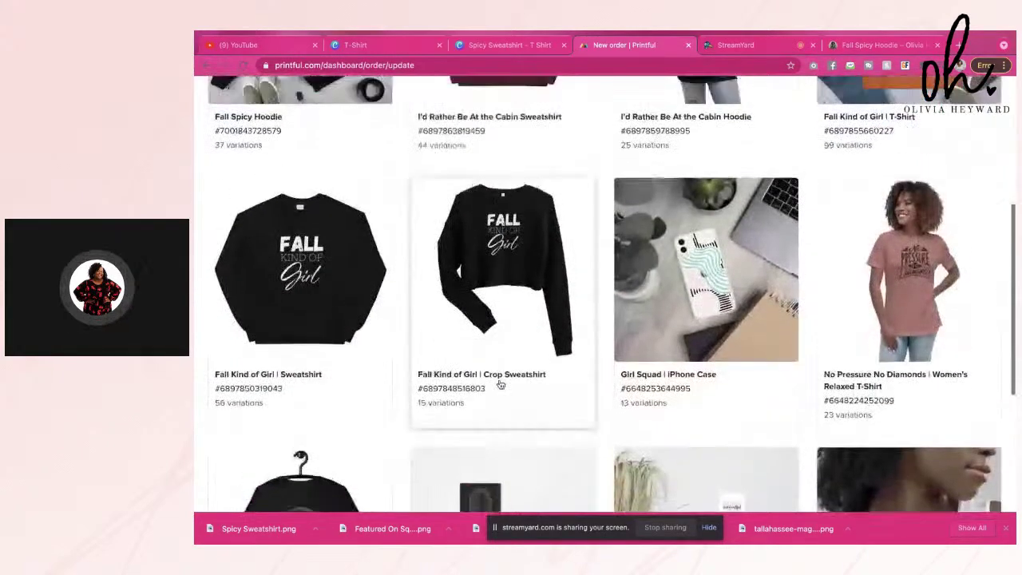
scroll(500, 384, up, 4)
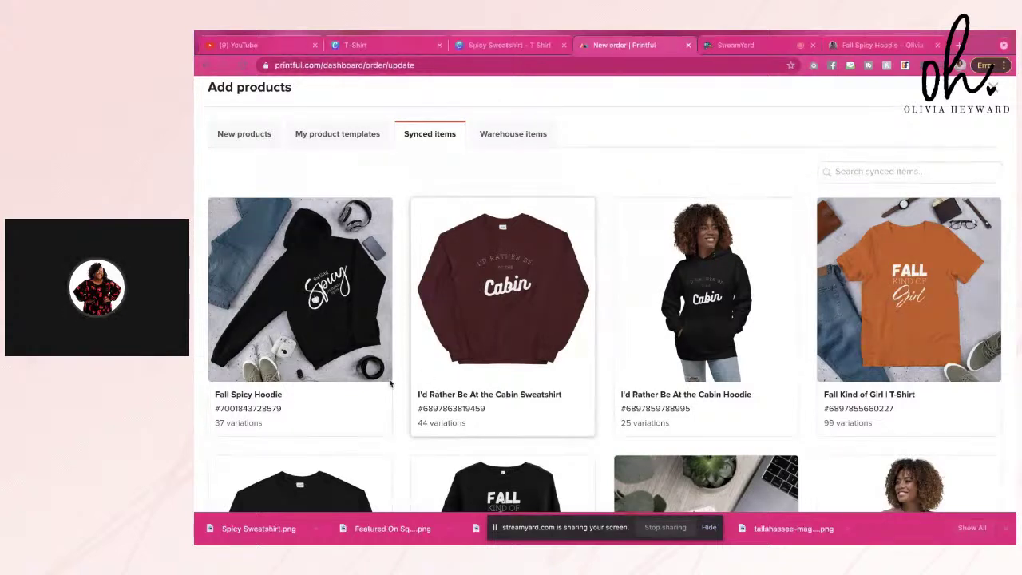
click(314, 300)
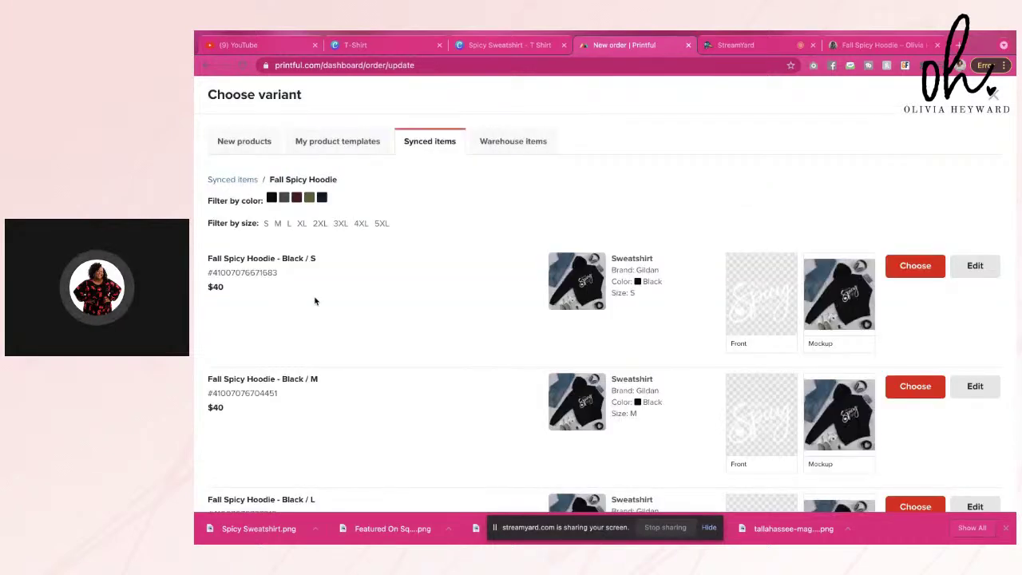
Look through the hoodie's variants and add the Black / S one to the order.
scroll(806, 373, down, 5)
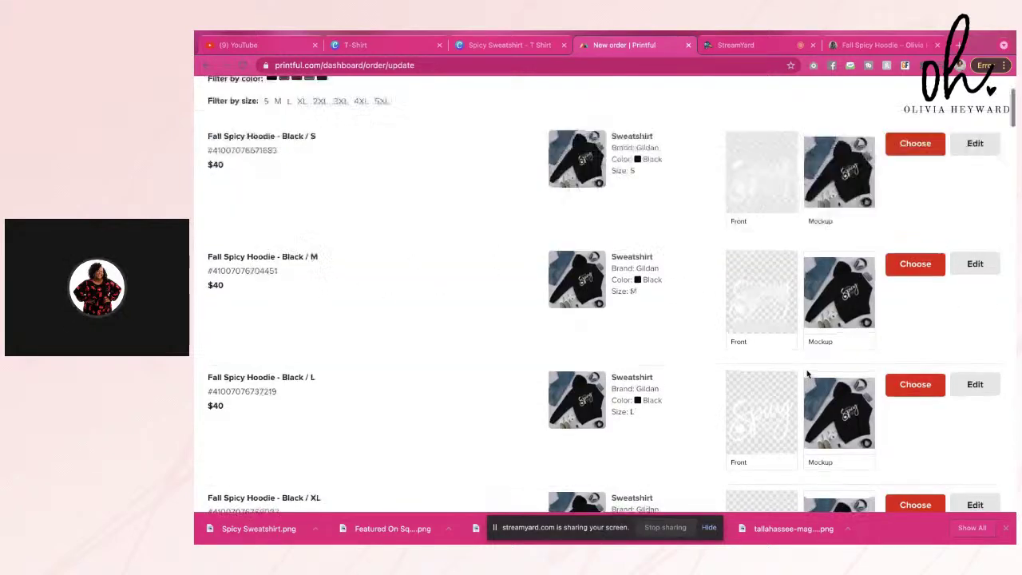
scroll(807, 373, up, 3)
scroll(806, 373, down, 3)
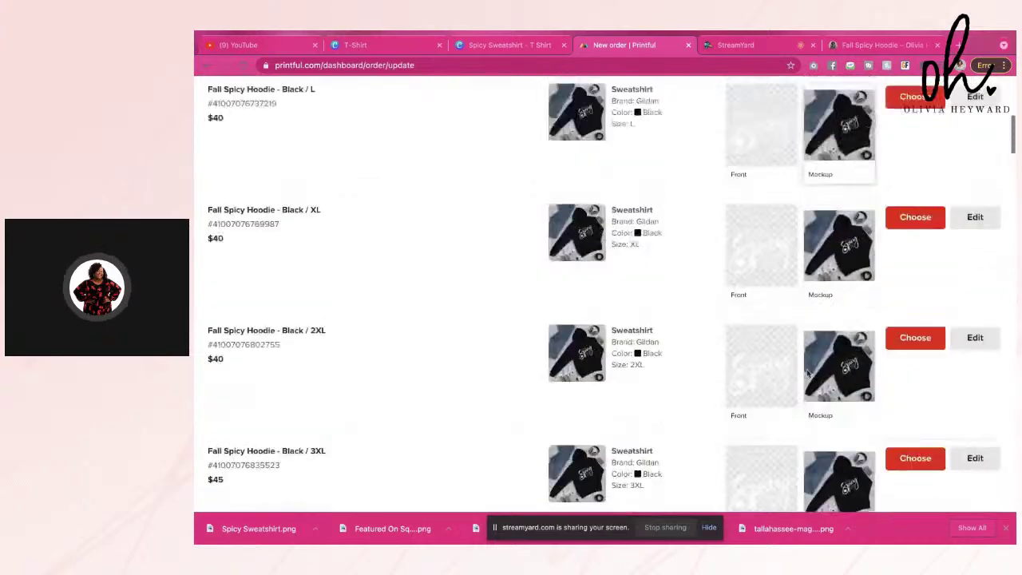
scroll(807, 373, up, 5)
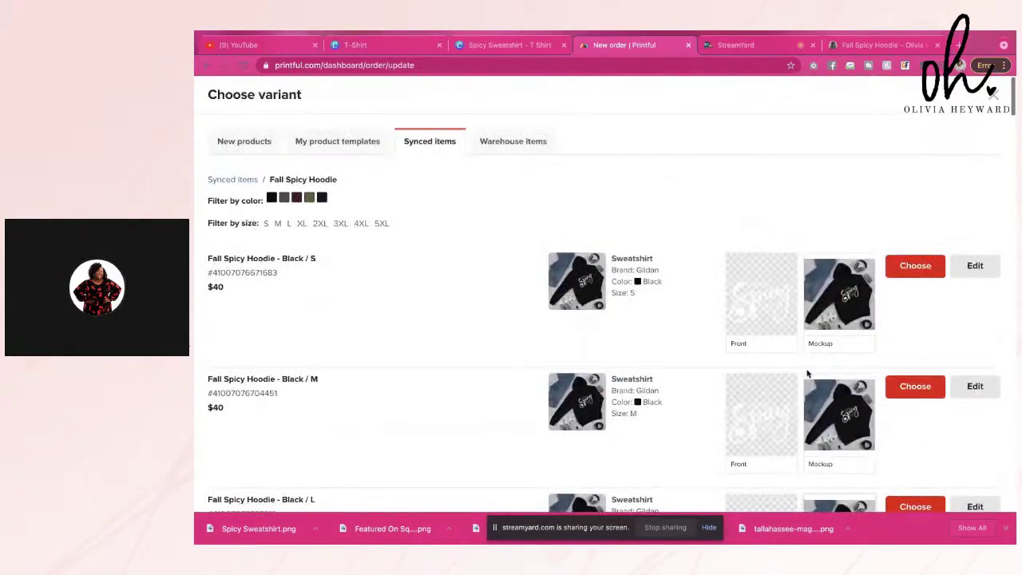
click(919, 271)
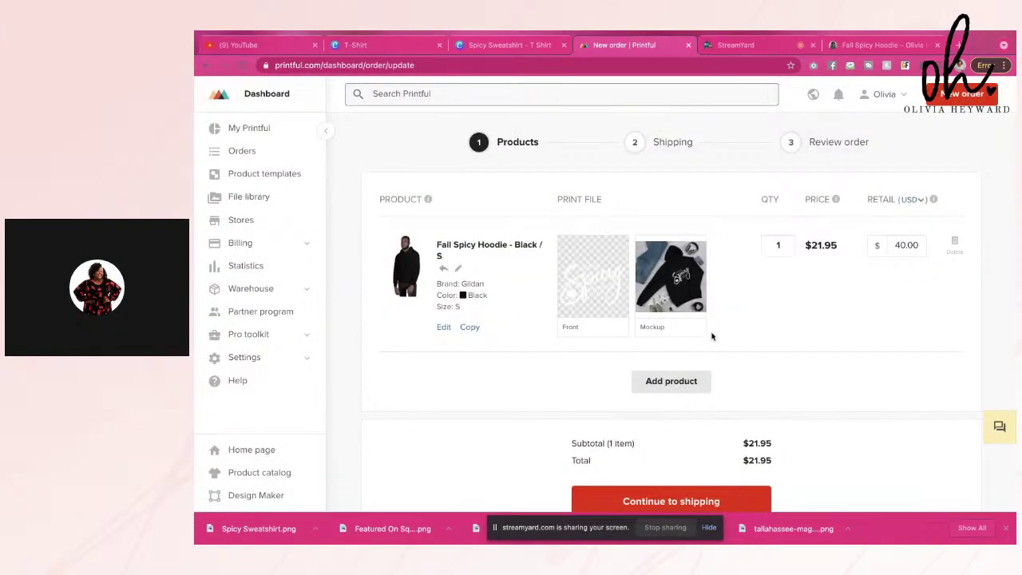
Review the order's product, quantity and subtotal, and continue to the shipping stage.
scroll(713, 337, down, 3)
scroll(711, 274, up, 2)
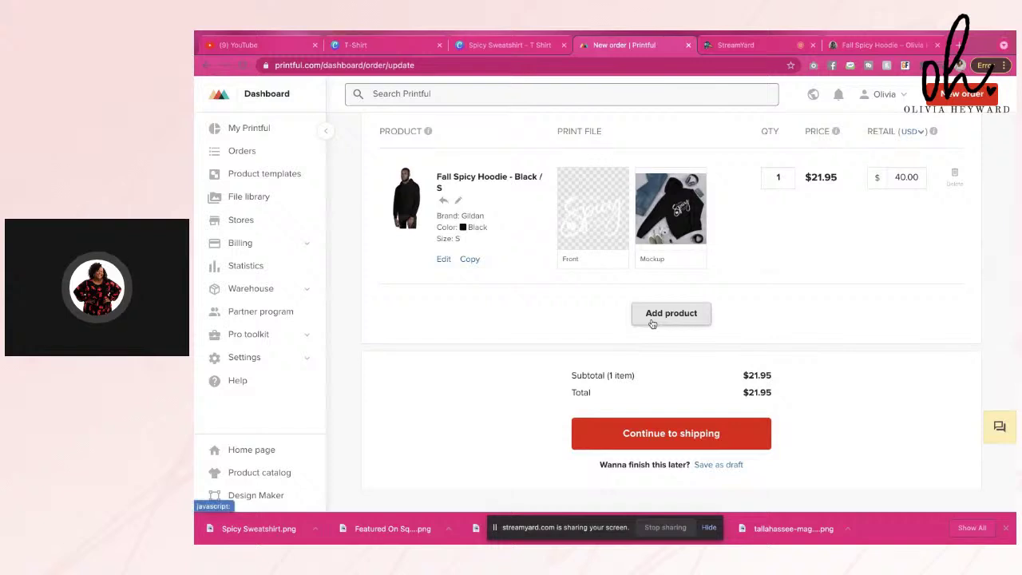
scroll(816, 276, up, 2)
scroll(817, 276, down, 4)
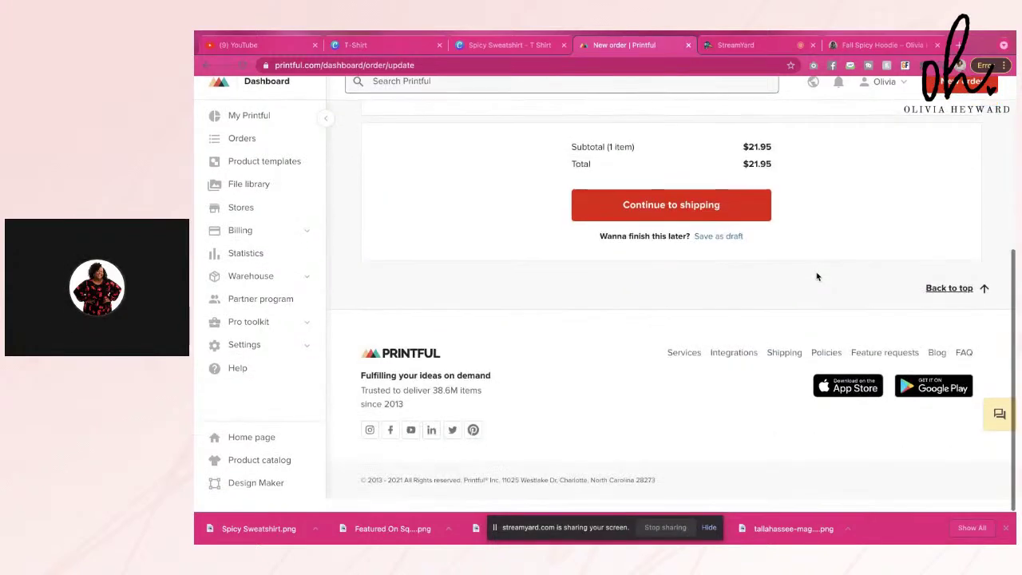
click(715, 219)
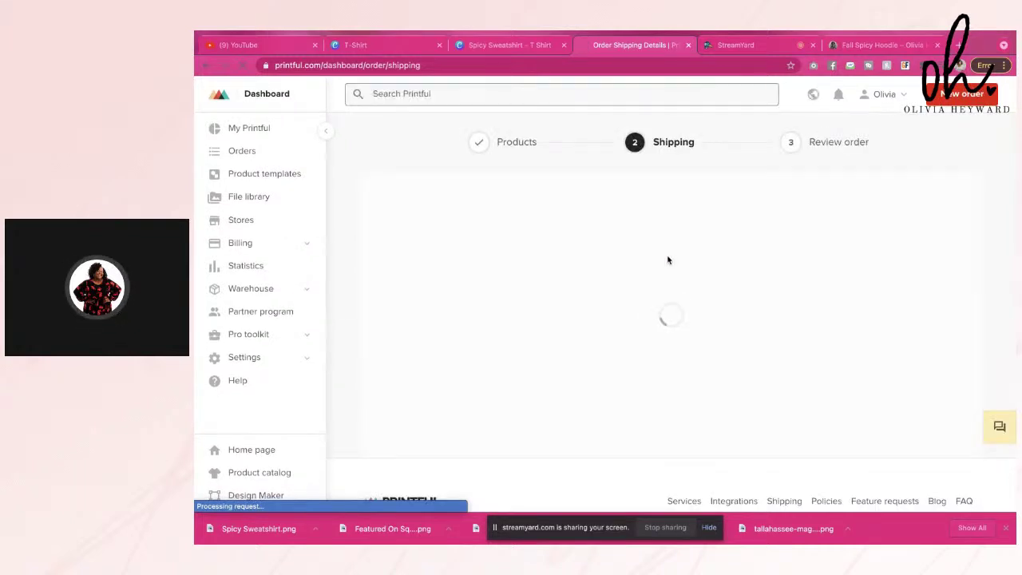
Look over the shipping address form's fields and the shipping calculation option.
scroll(667, 259, down, 2)
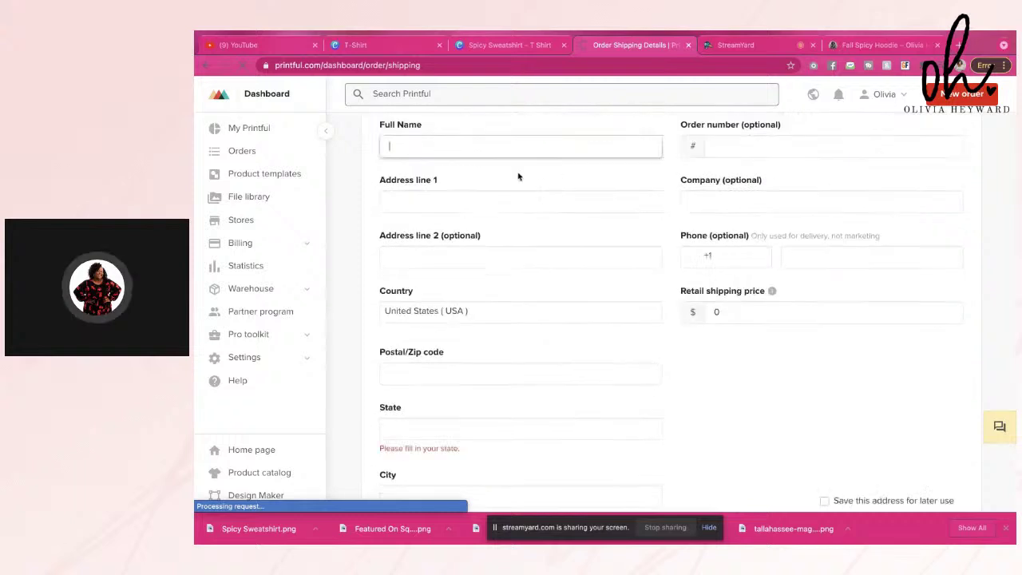
scroll(572, 207, down, 3)
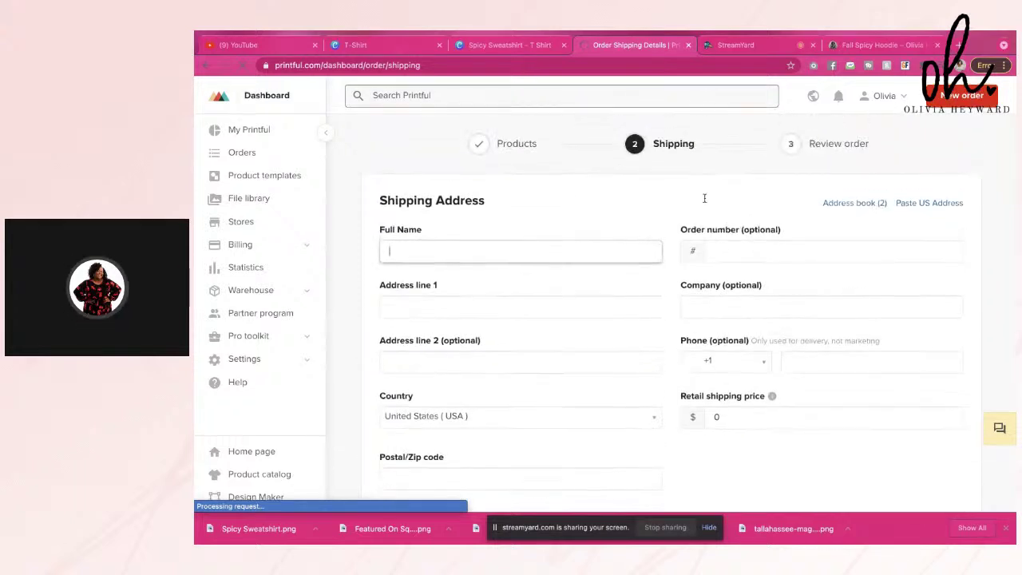
scroll(787, 268, down, 3)
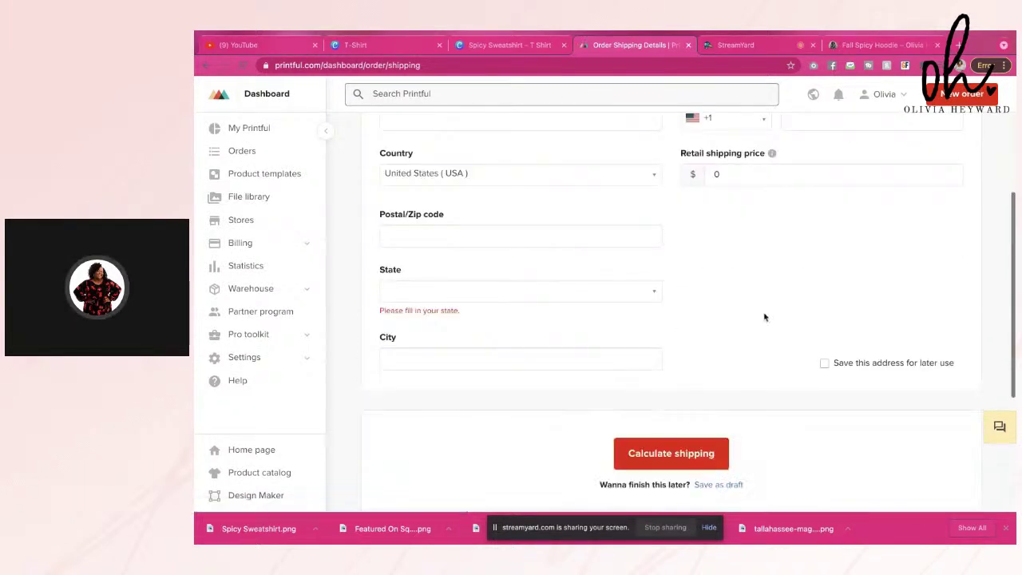
scroll(764, 316, down, 3)
click(725, 249)
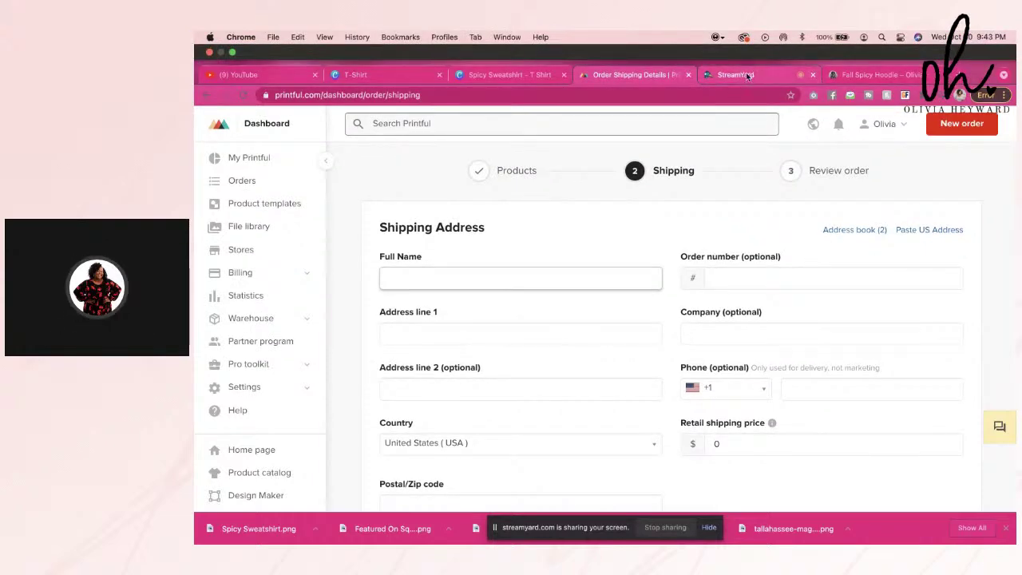
Switch to StreamYard and take the shared screen off the live broadcast.
click(747, 75)
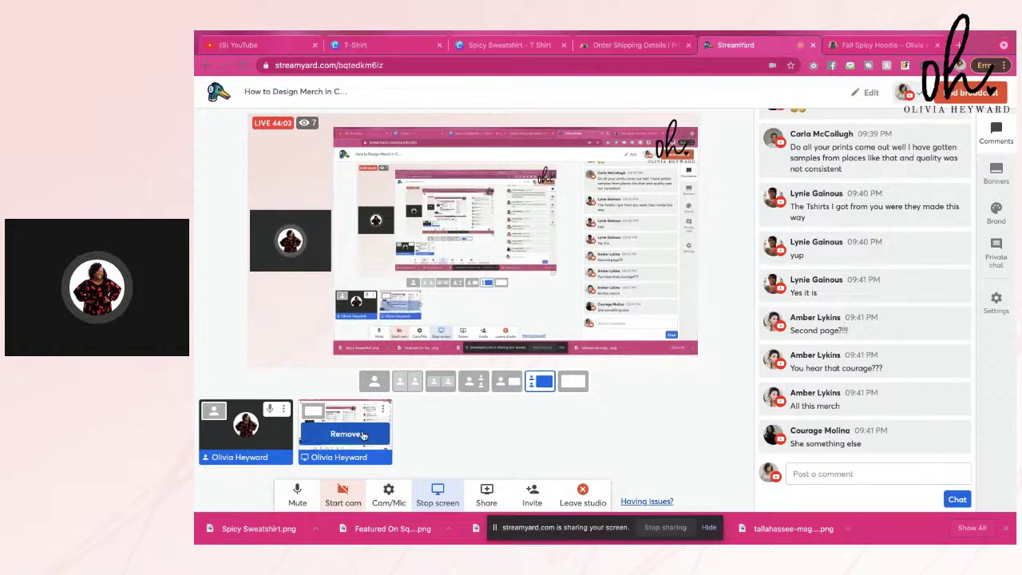
click(461, 488)
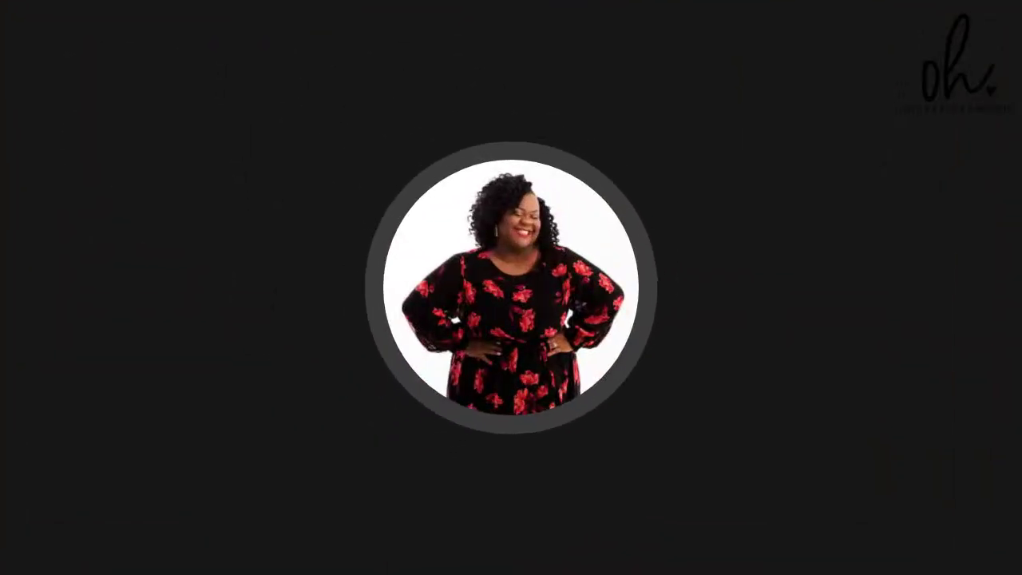